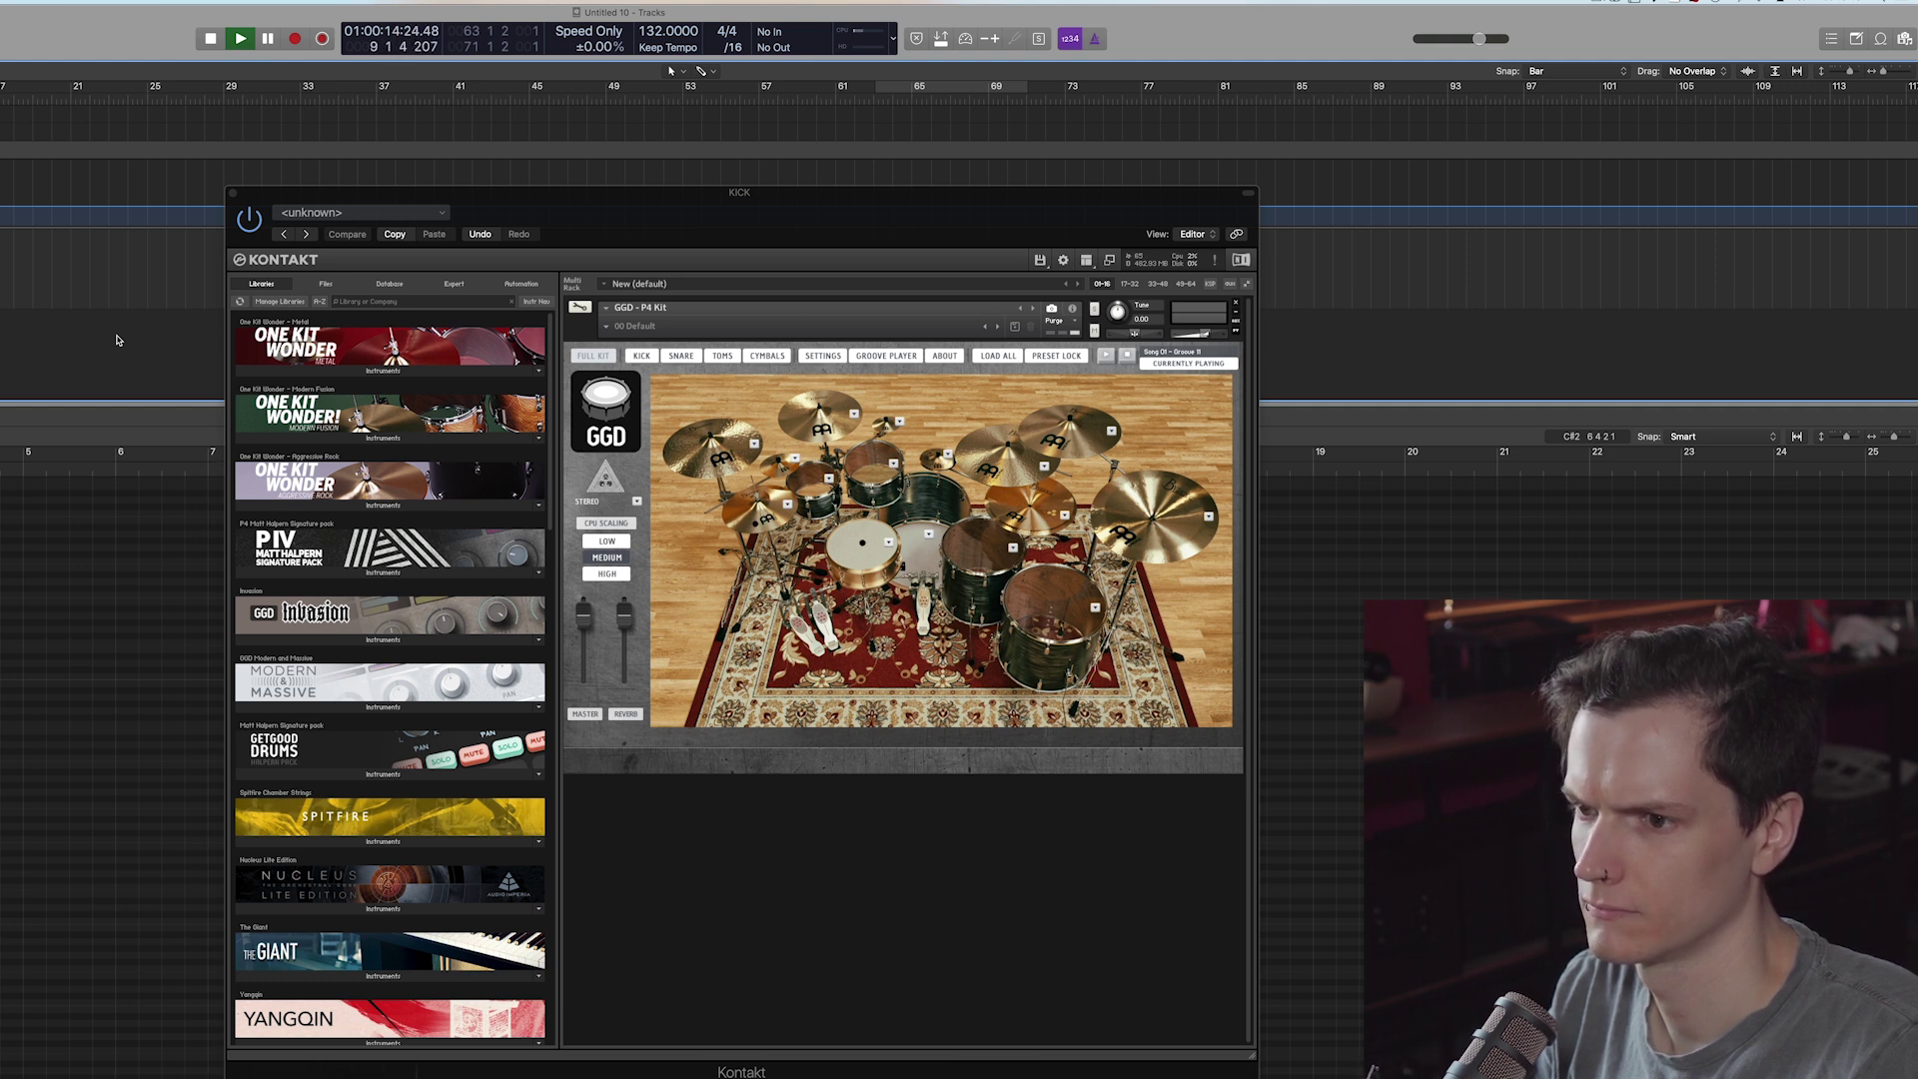
Step: Stop playback, close the Kontakt drum kit window and show the mixer
key(space)
click(235, 192)
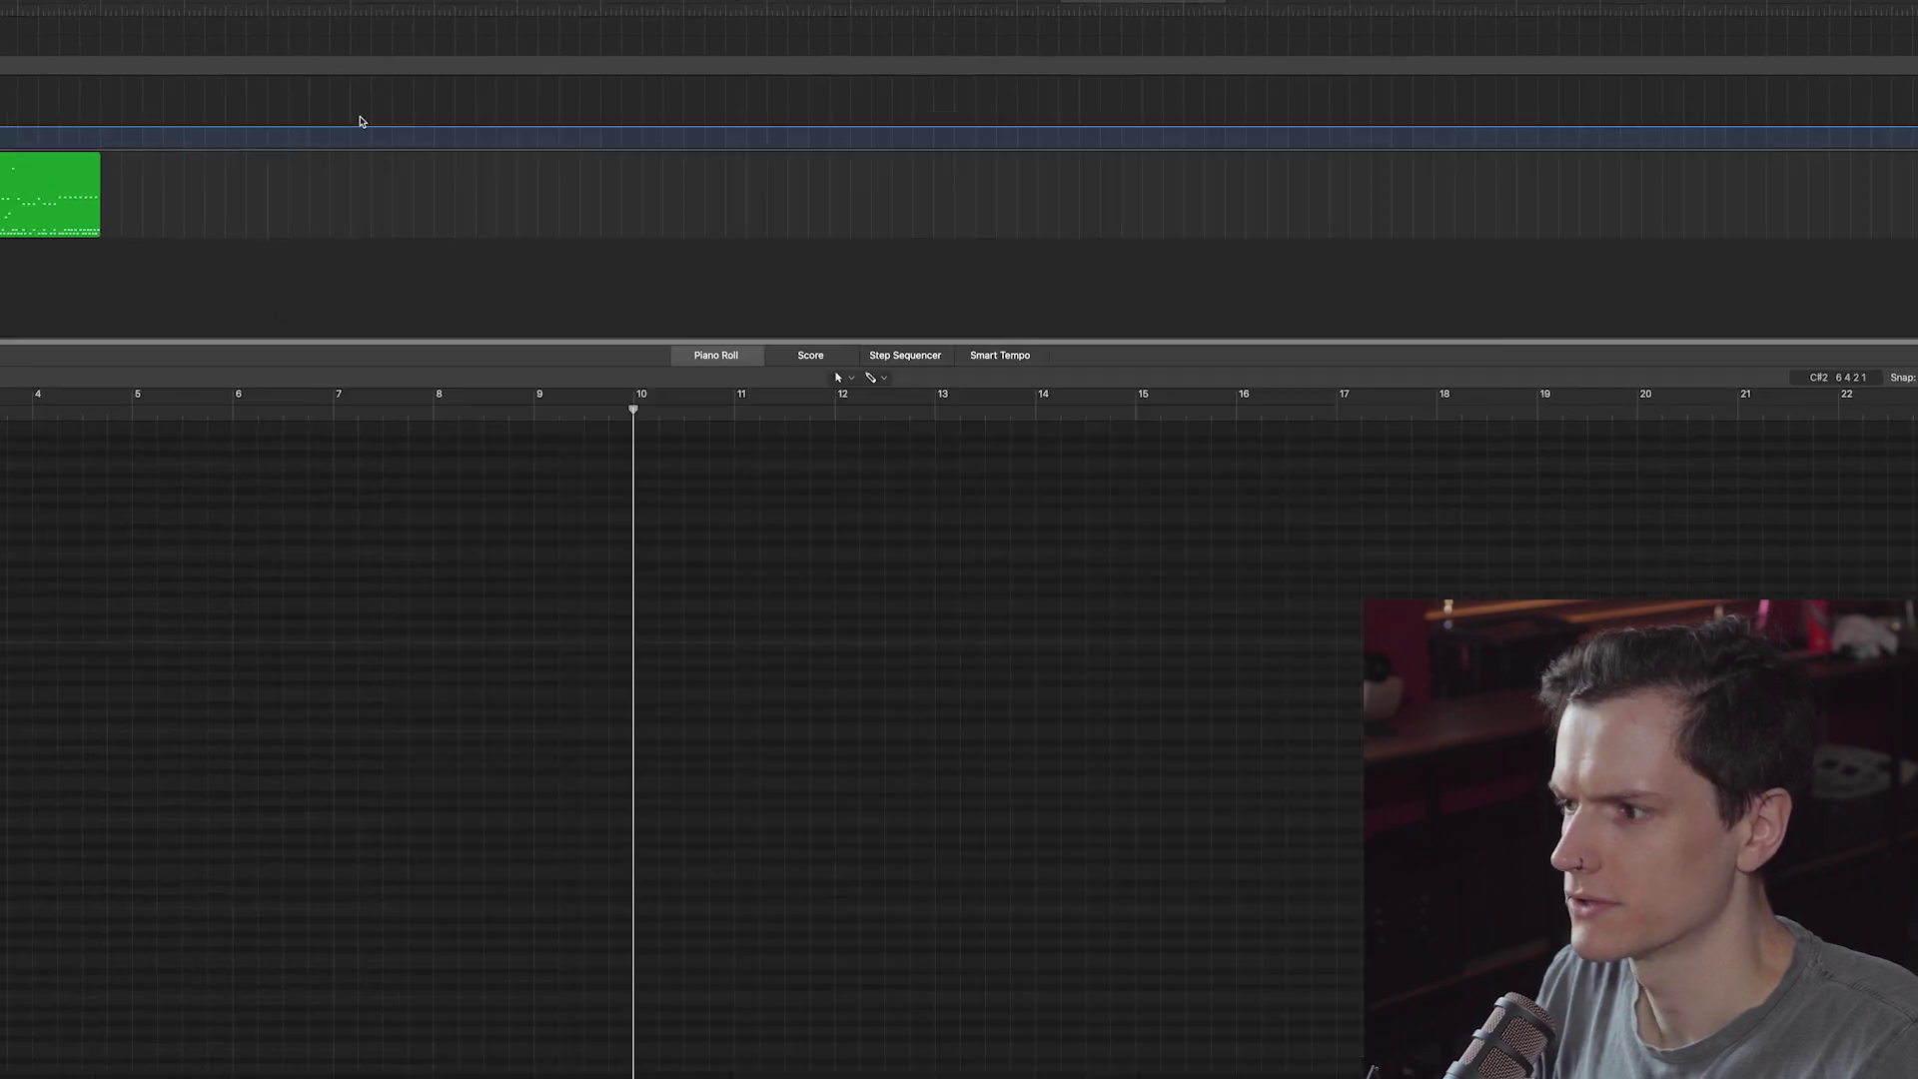
key(x)
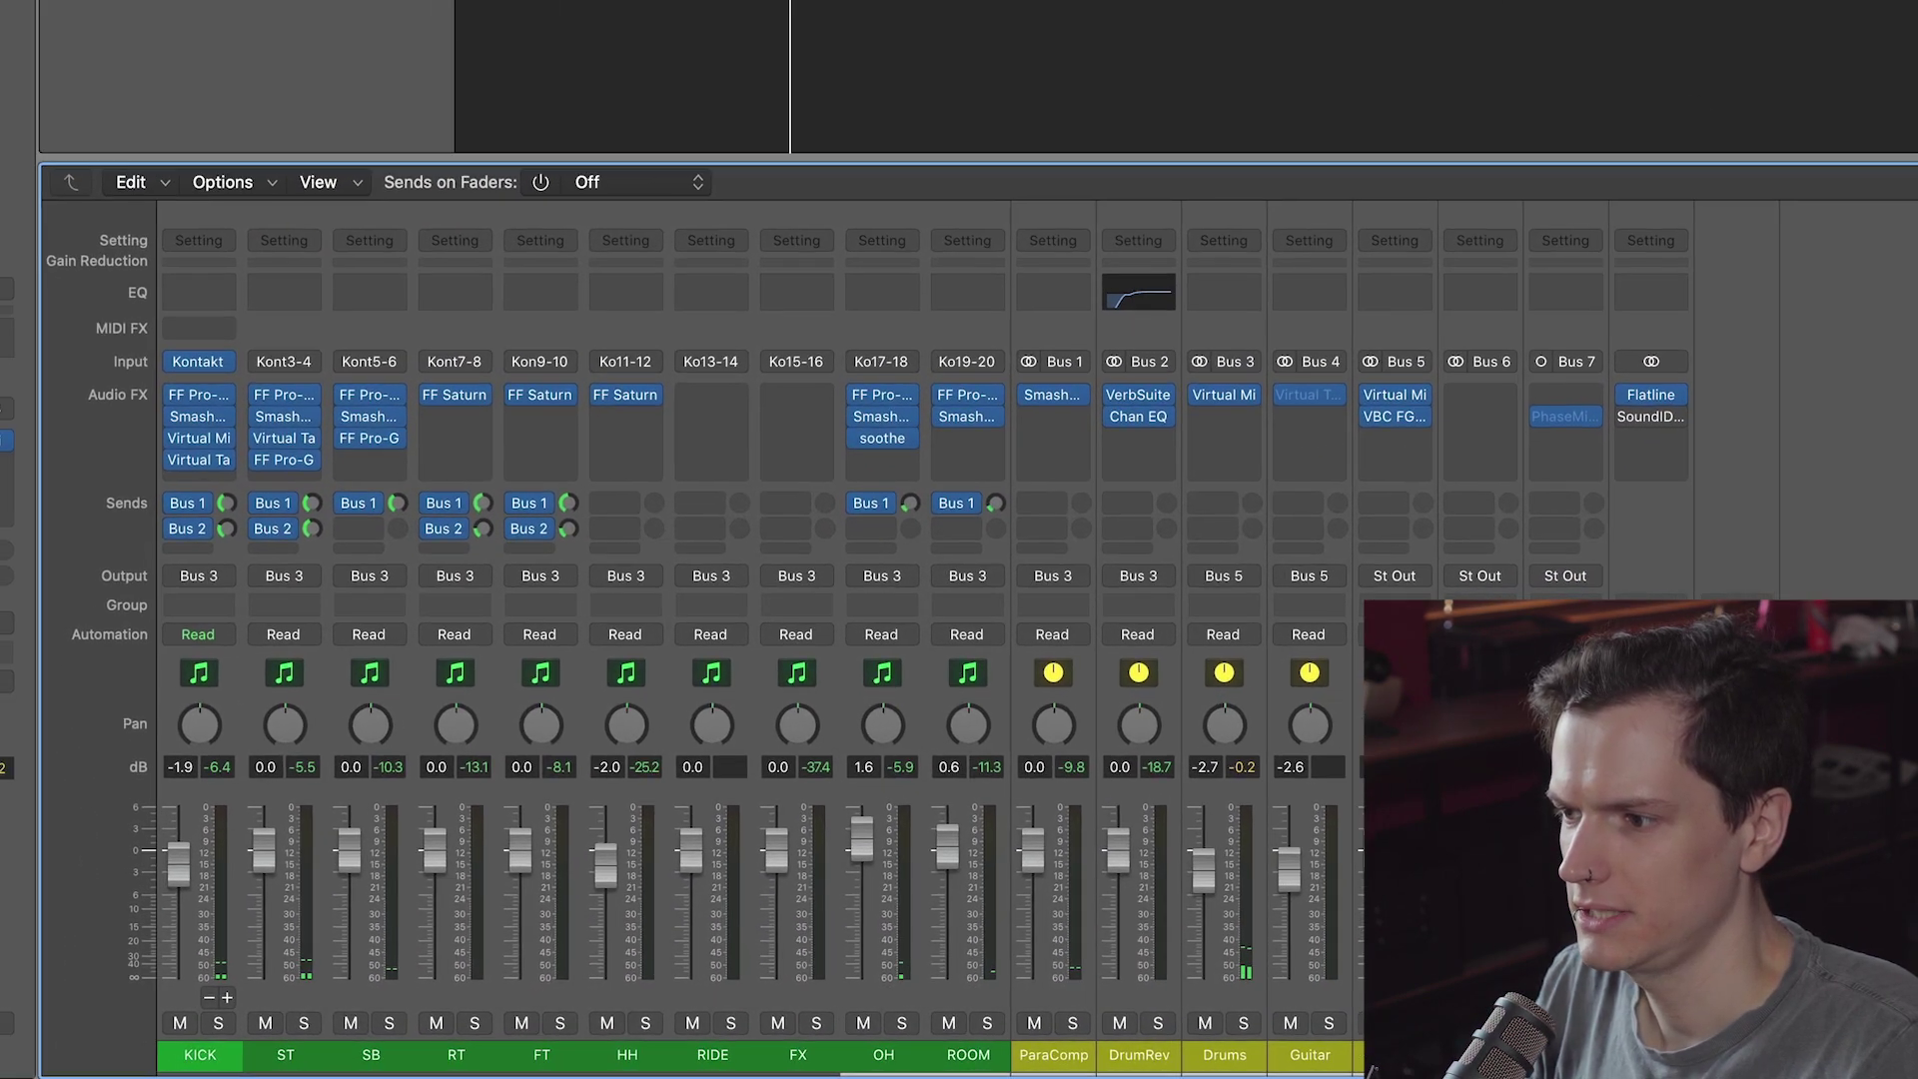
Step: Play the drum groove to hear the complete processed drum mix
key(space)
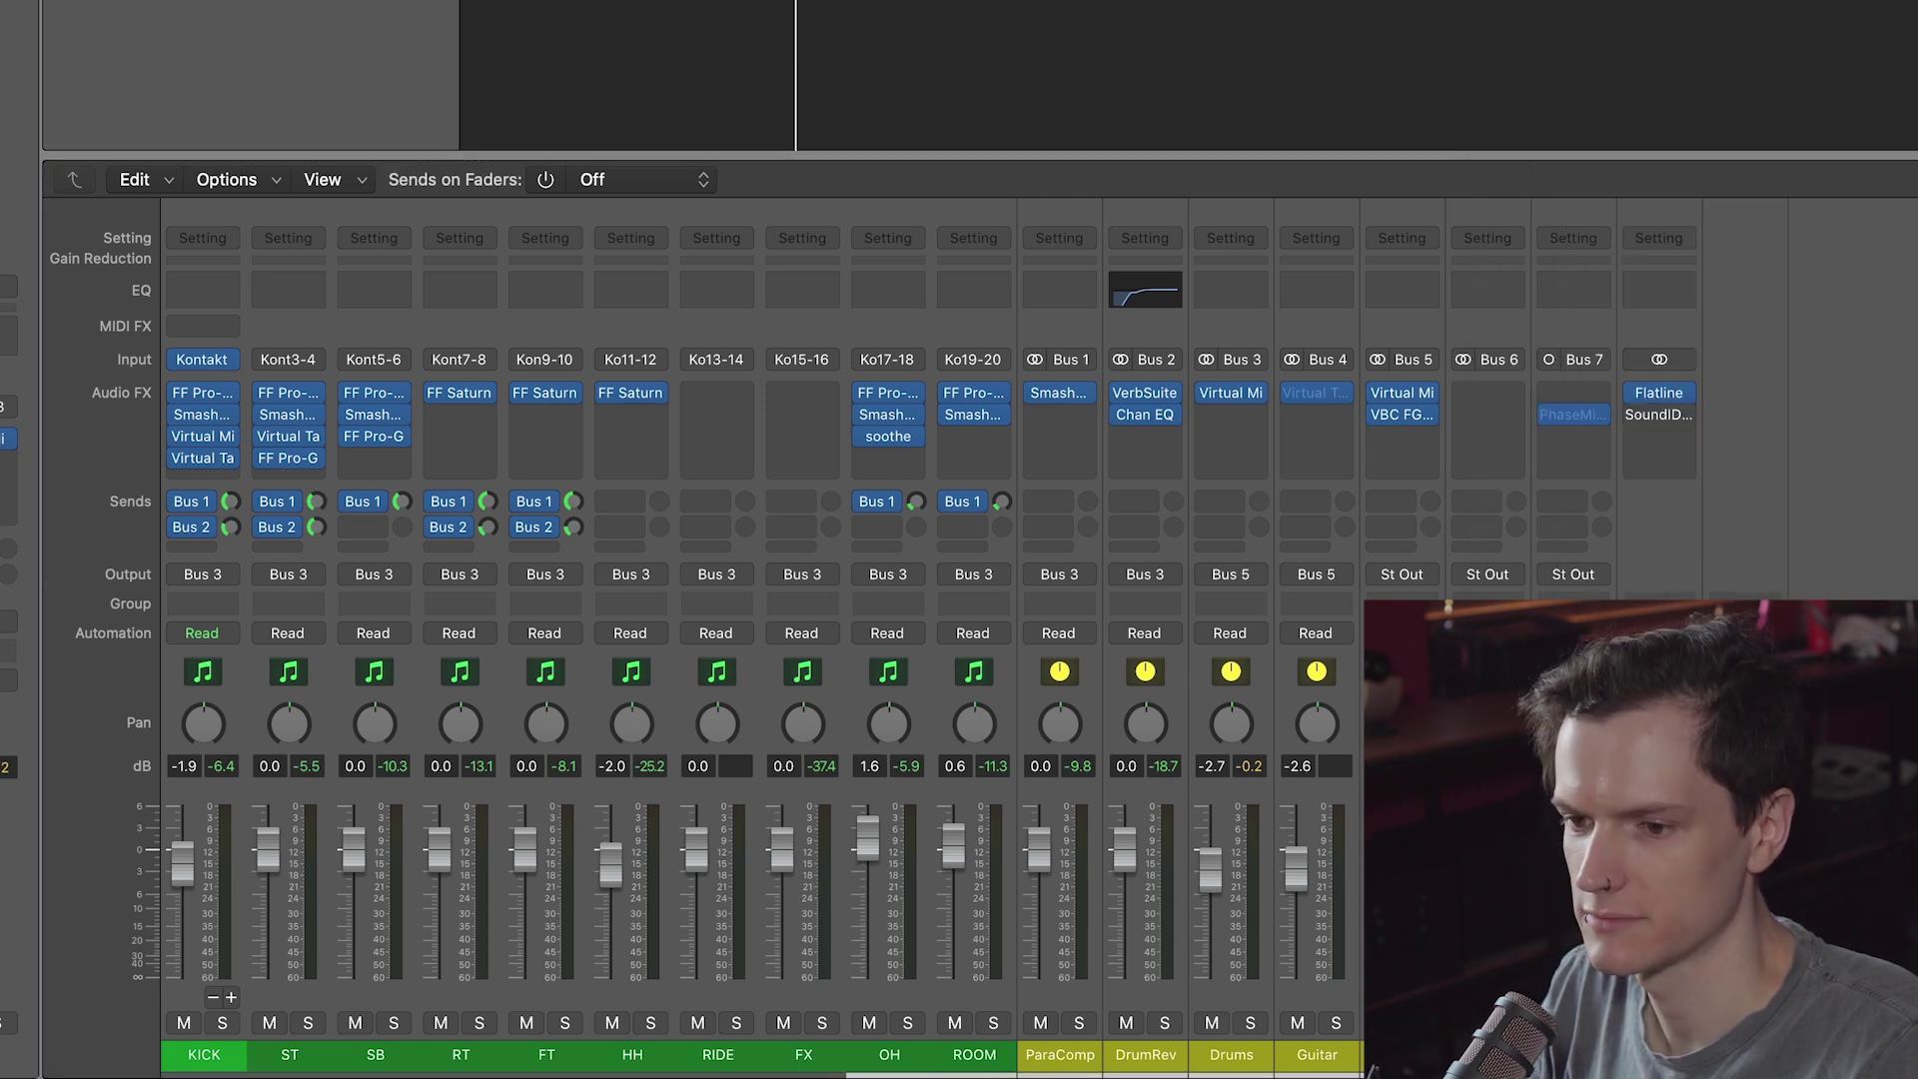
key(Tab)
scroll(1188, 74, left, 10)
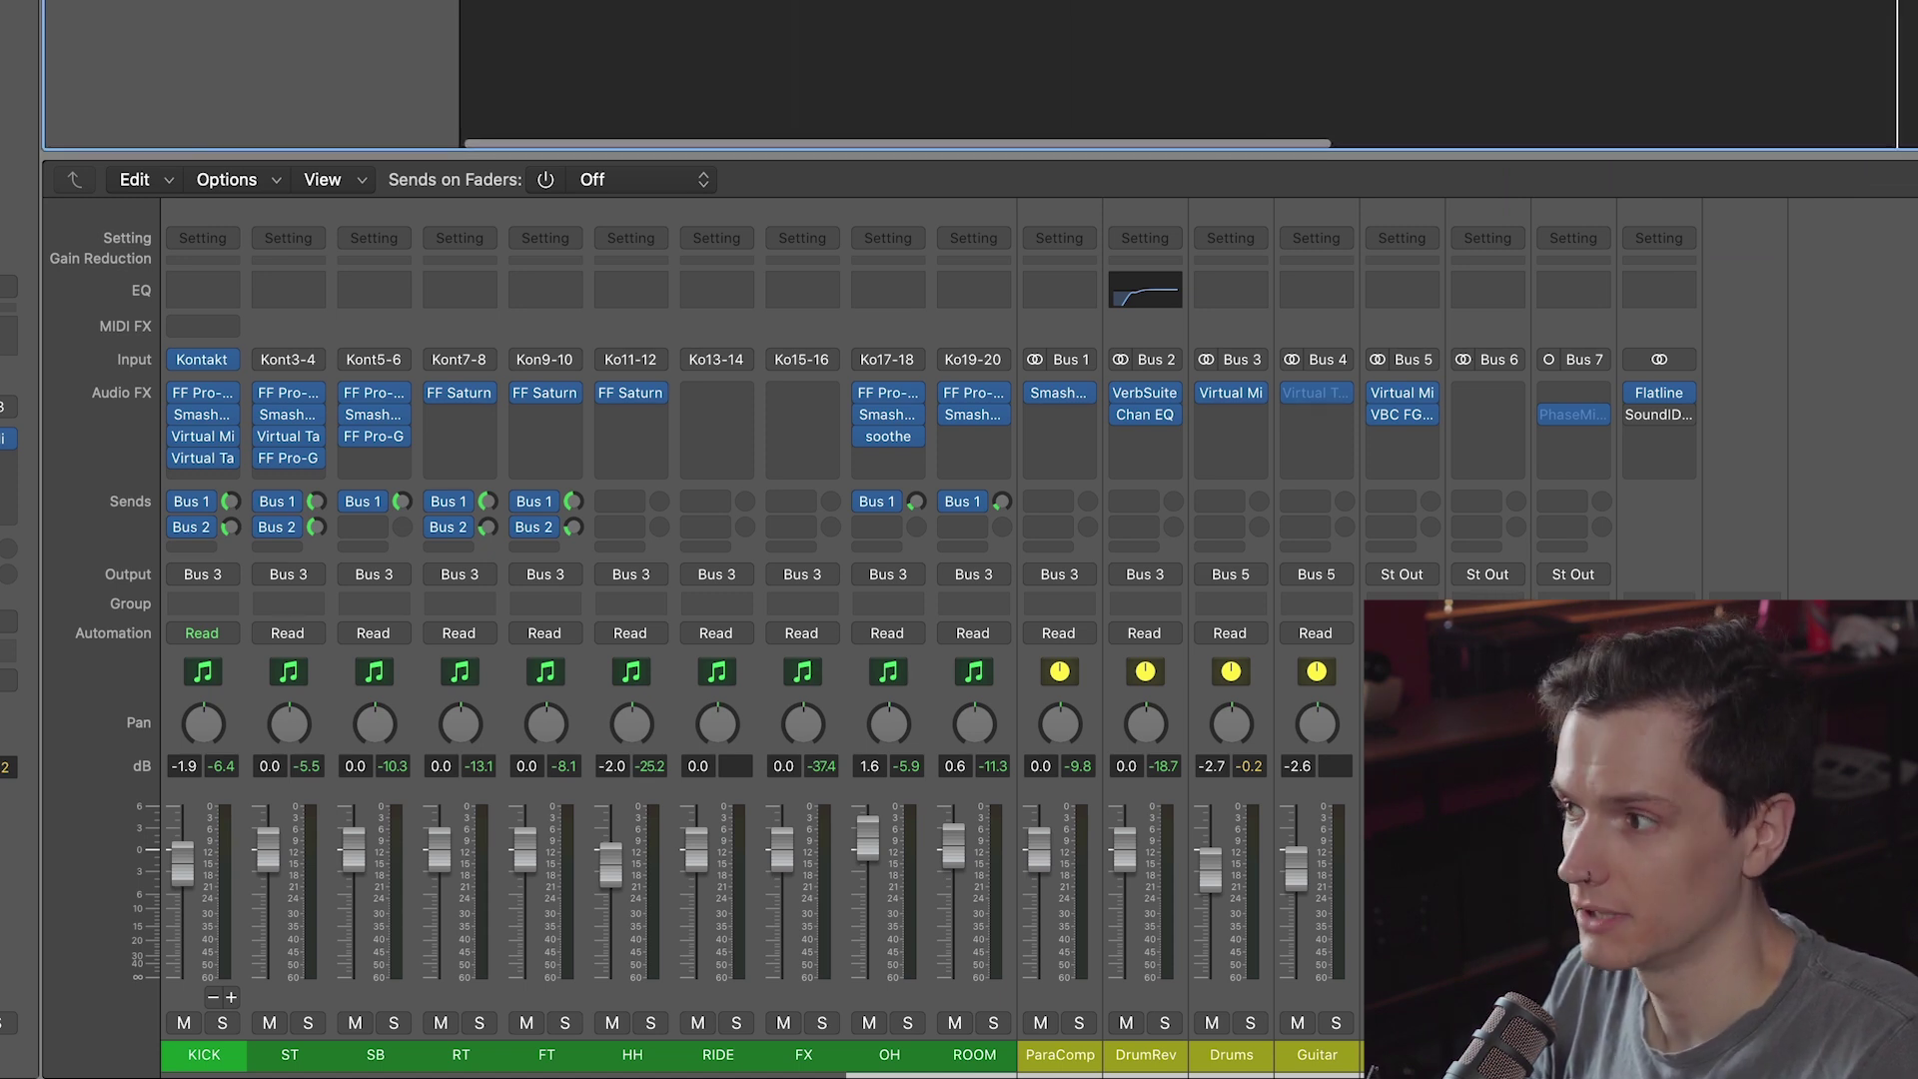
click(1421, 2)
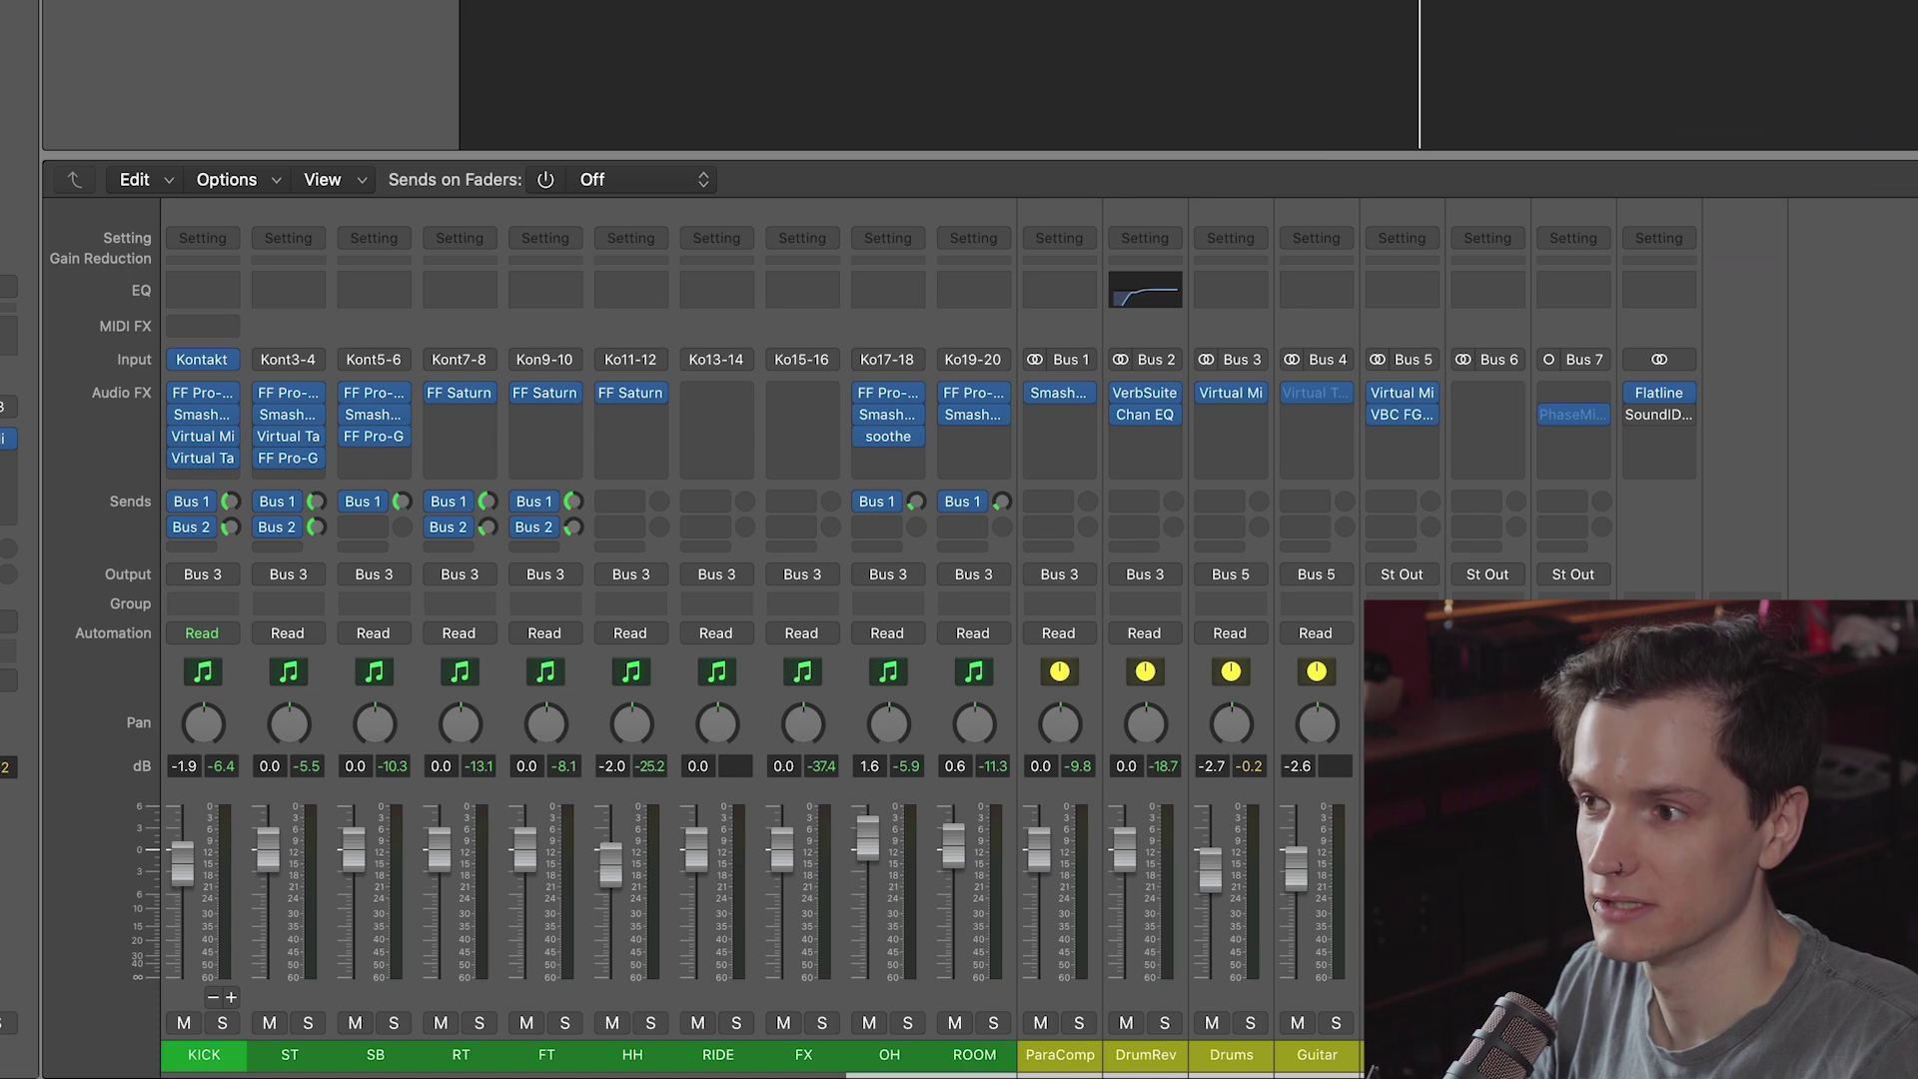
scroll(1189, 75, left, 4)
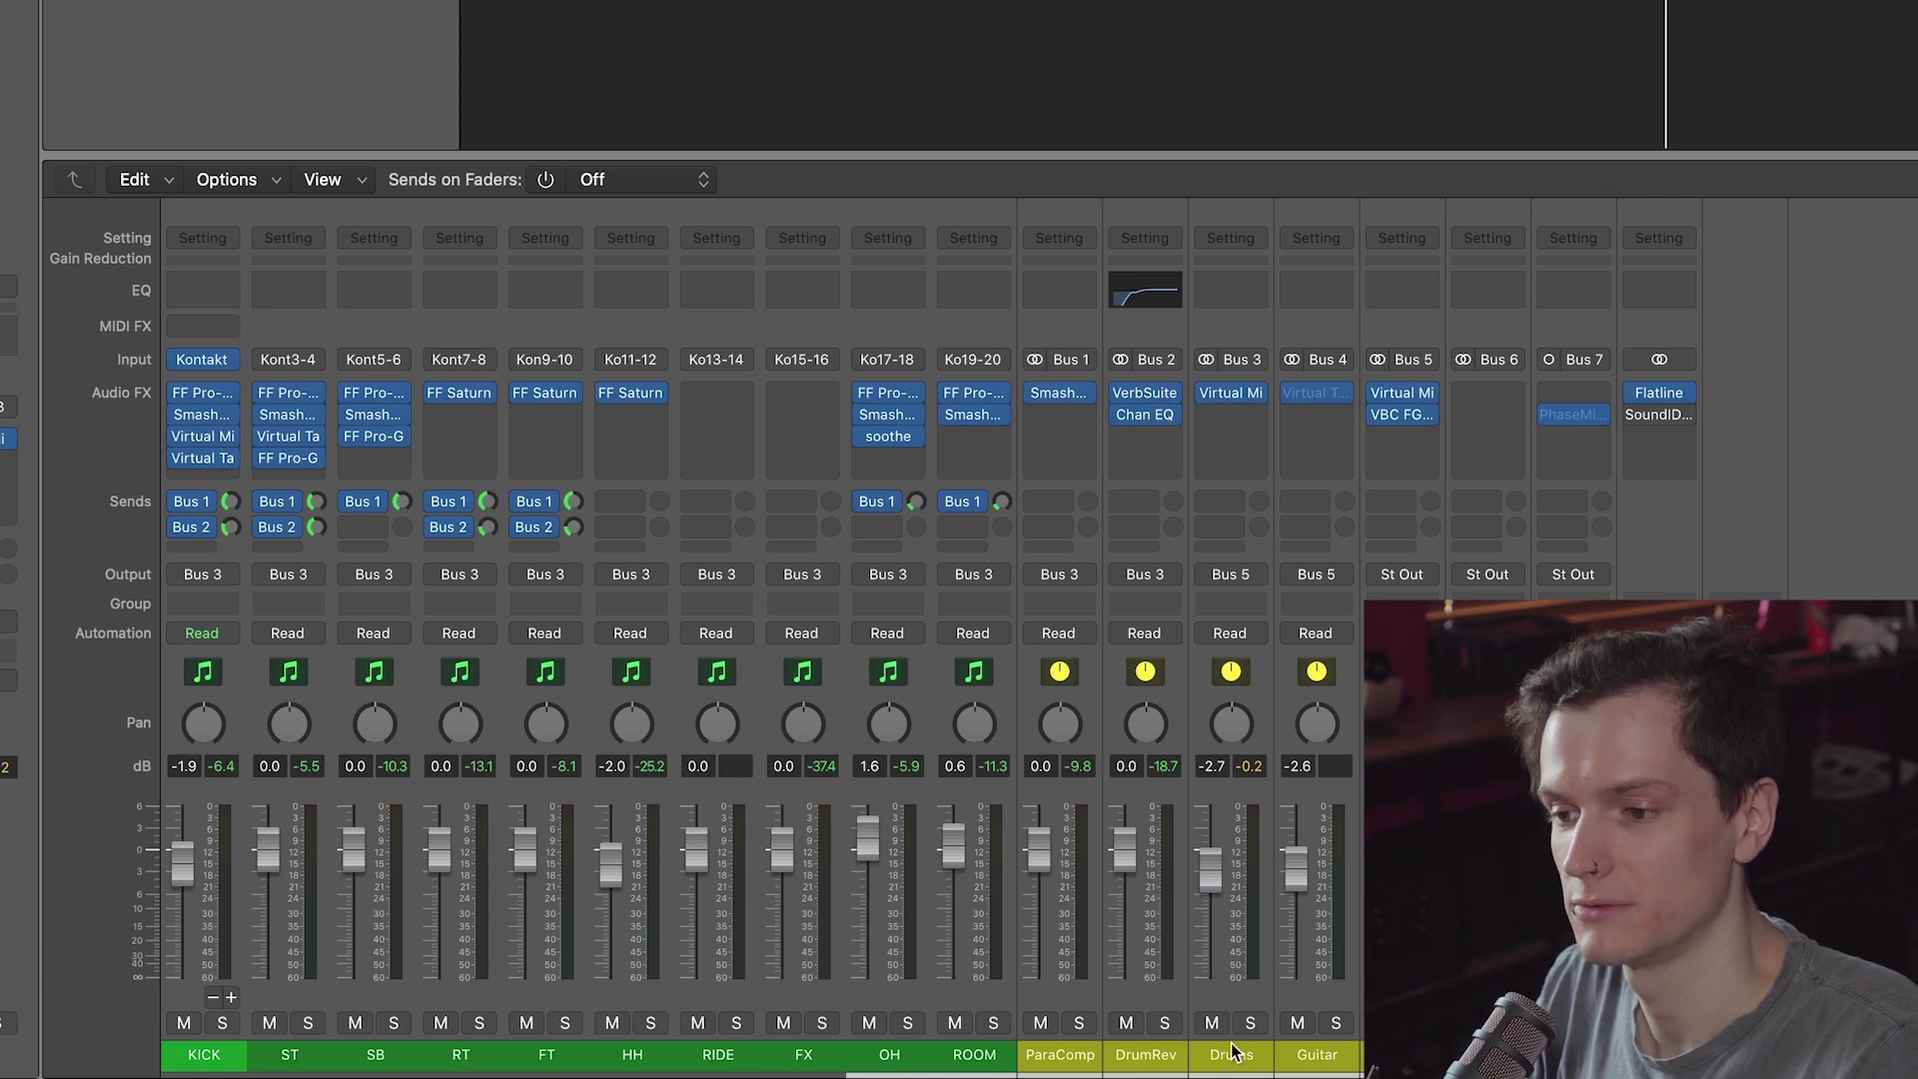
Step: Examine the Flatline plug-in on the stereo output channel, then close it
click(1402, 1054)
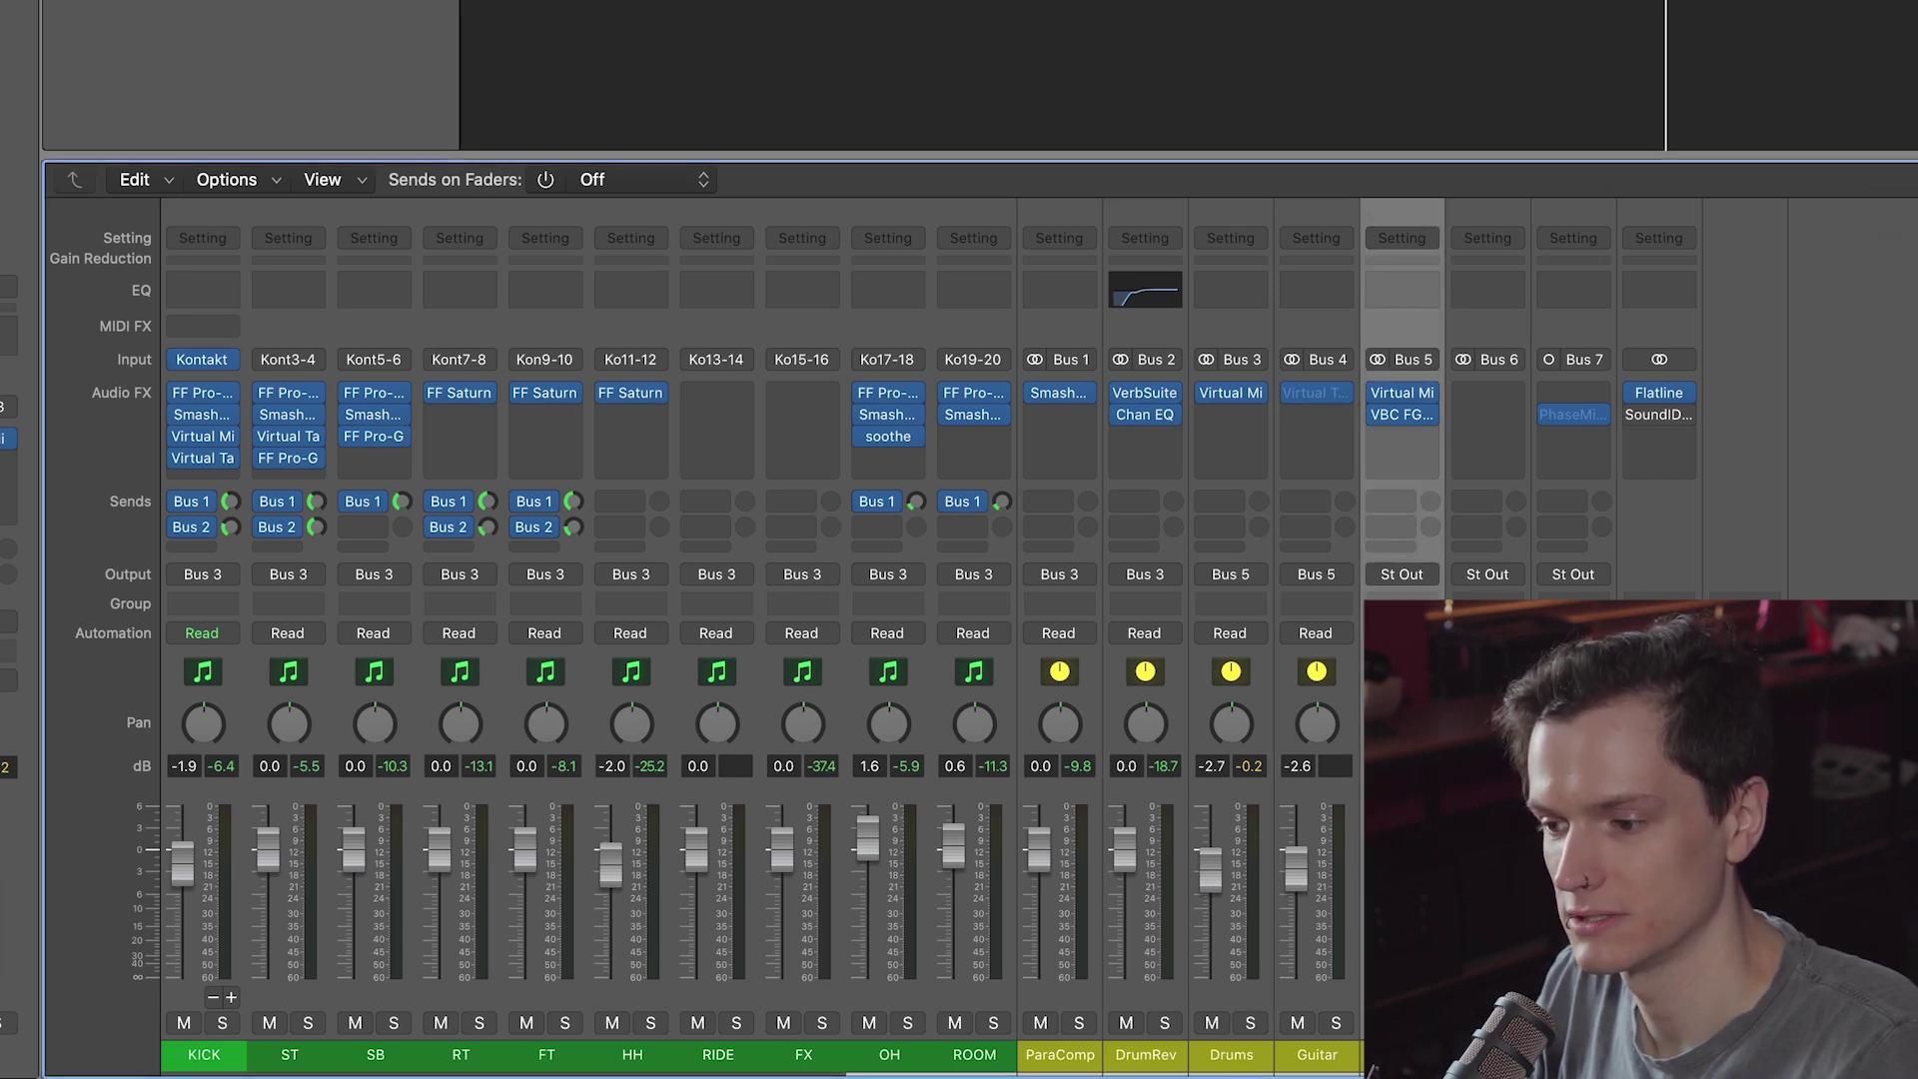
click(1658, 1054)
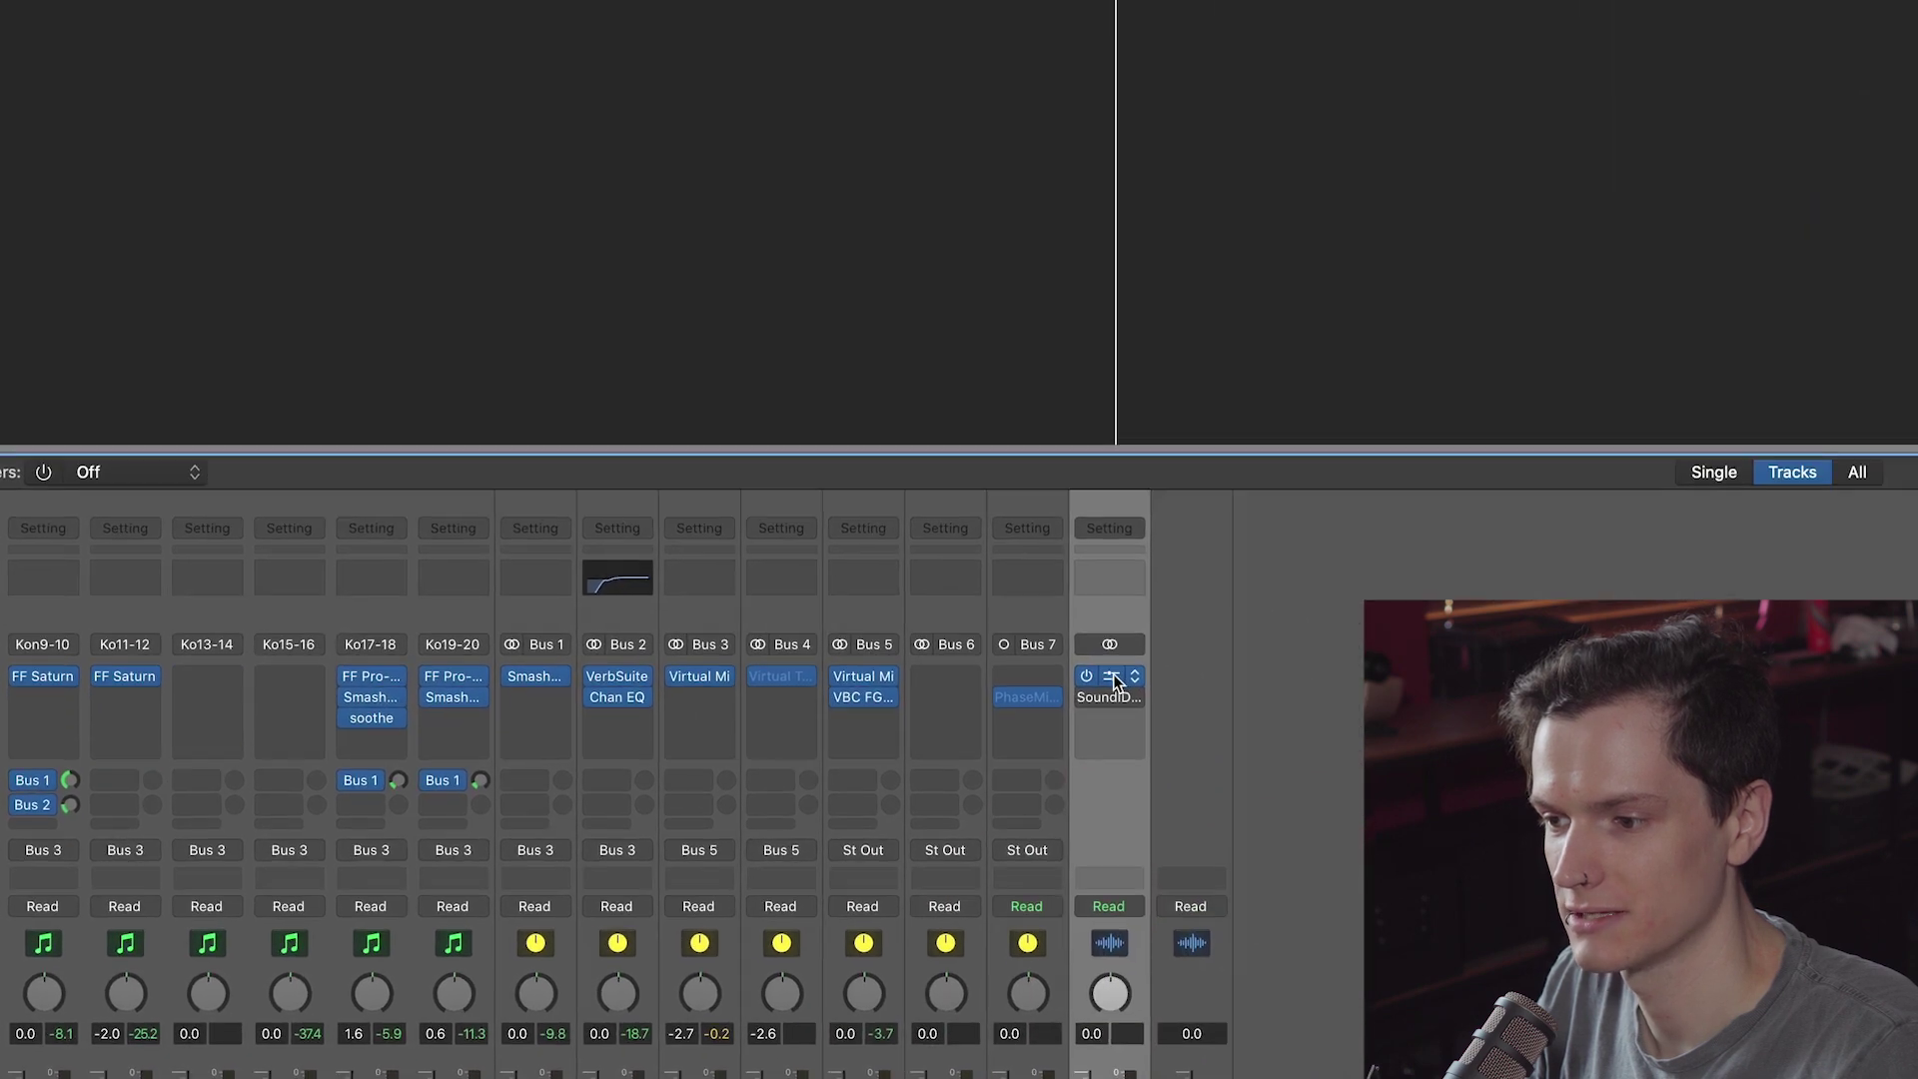
click(1660, 394)
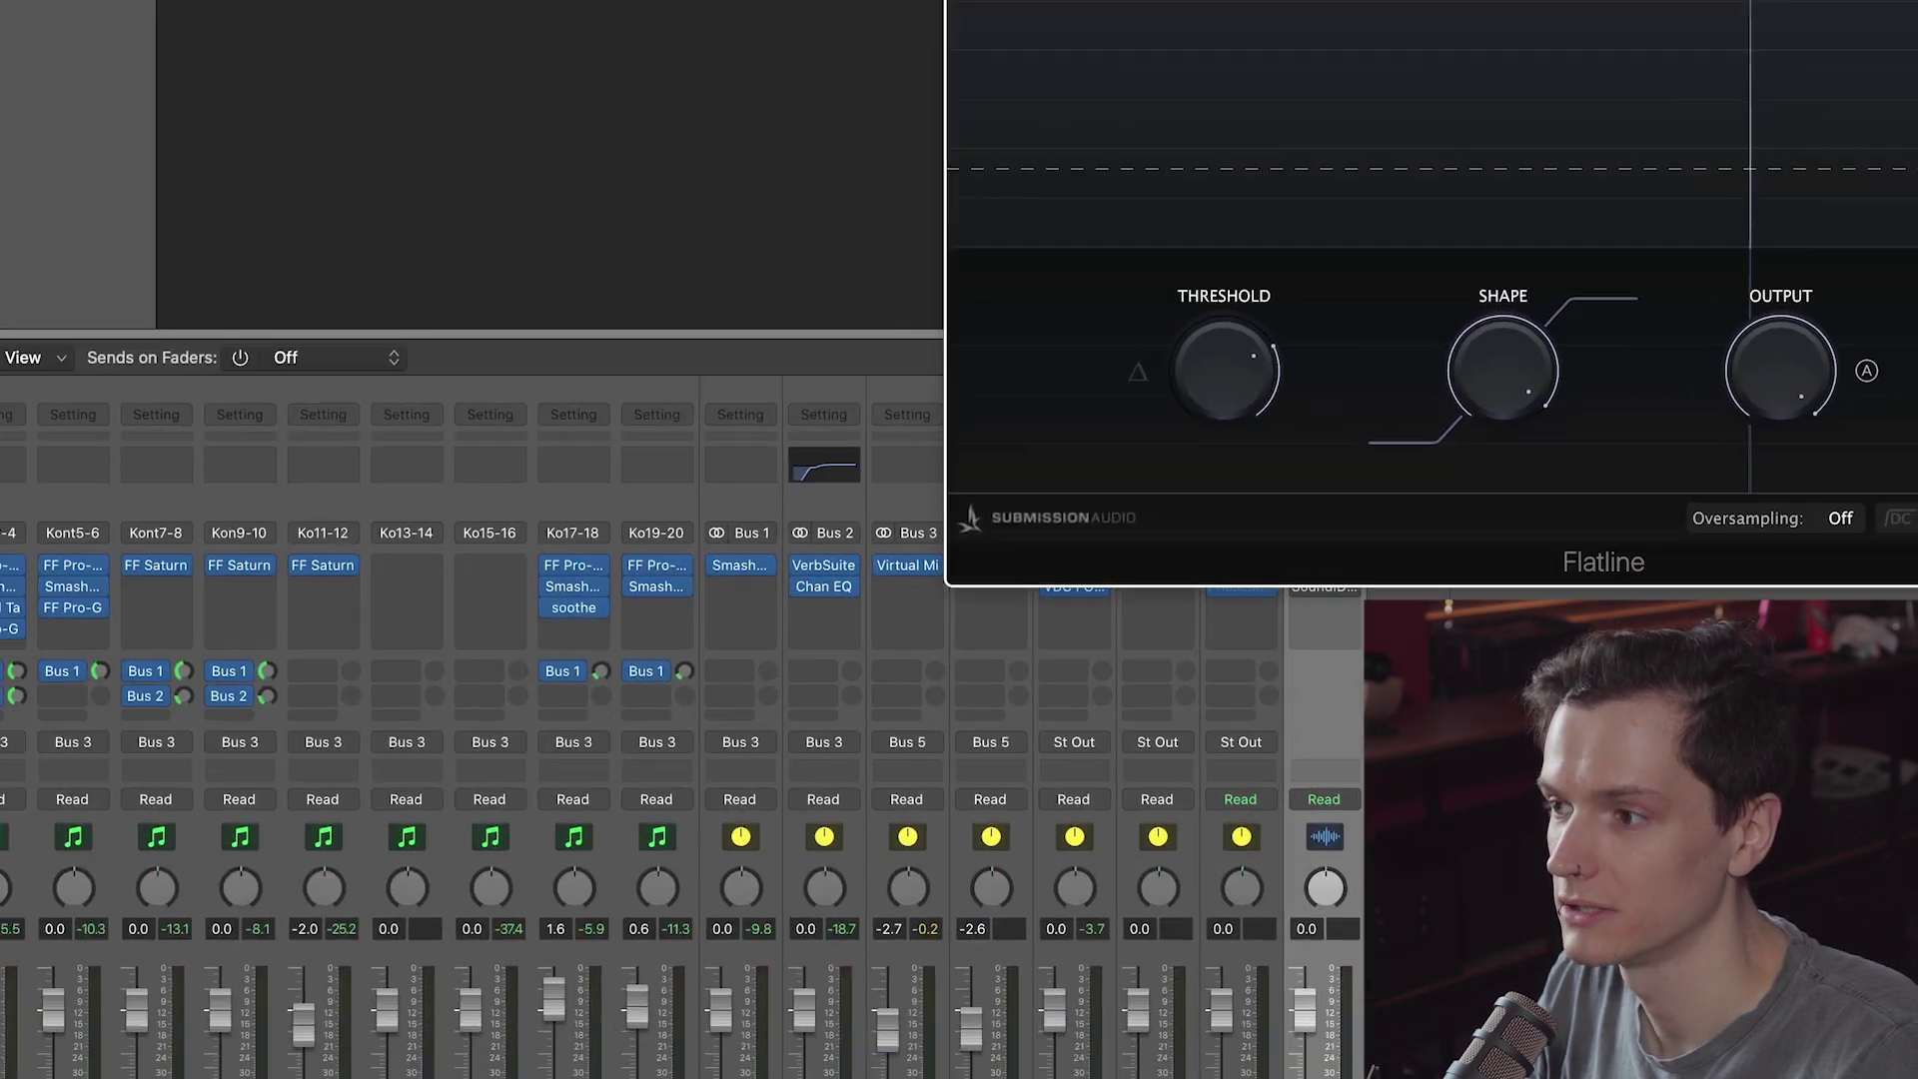
key(super+w)
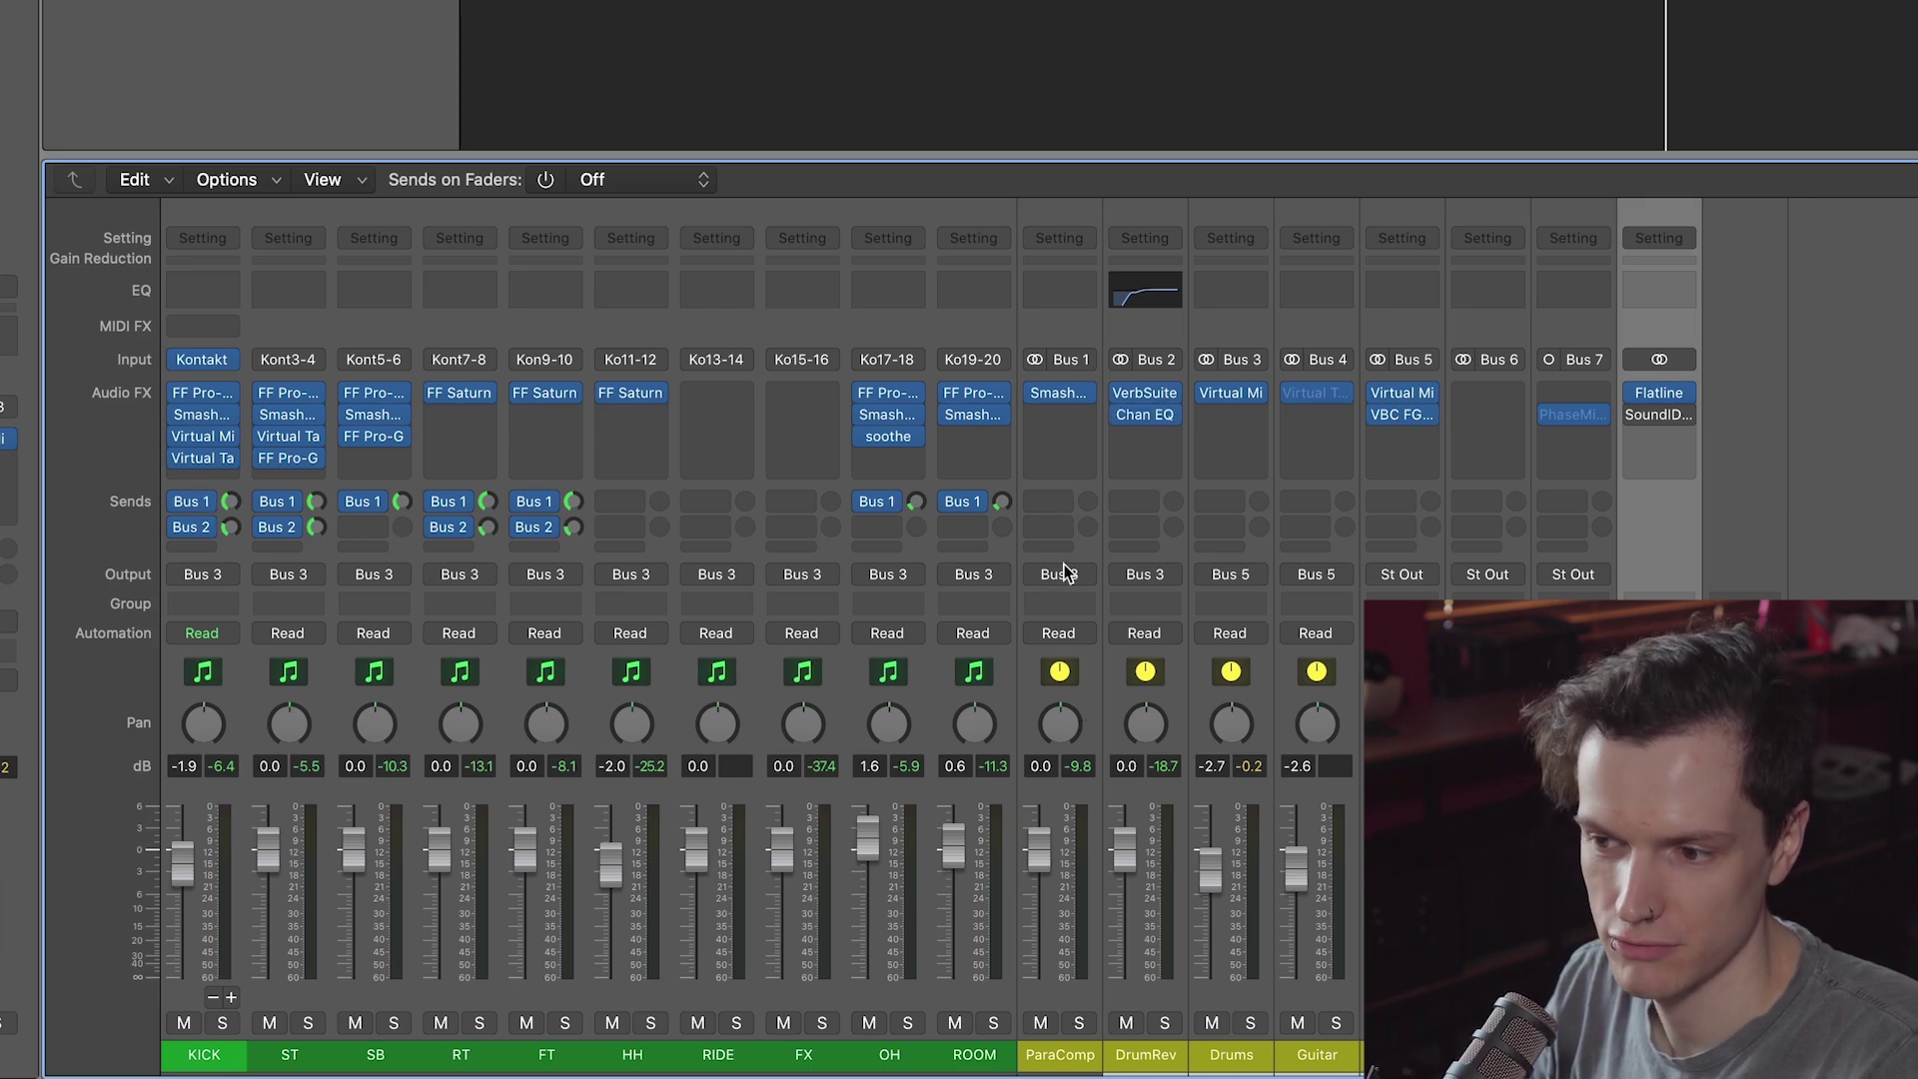
Step: Open Smash And Grab v2 on the ParaComp channel and adjust its threshold slightly
click(1074, 1057)
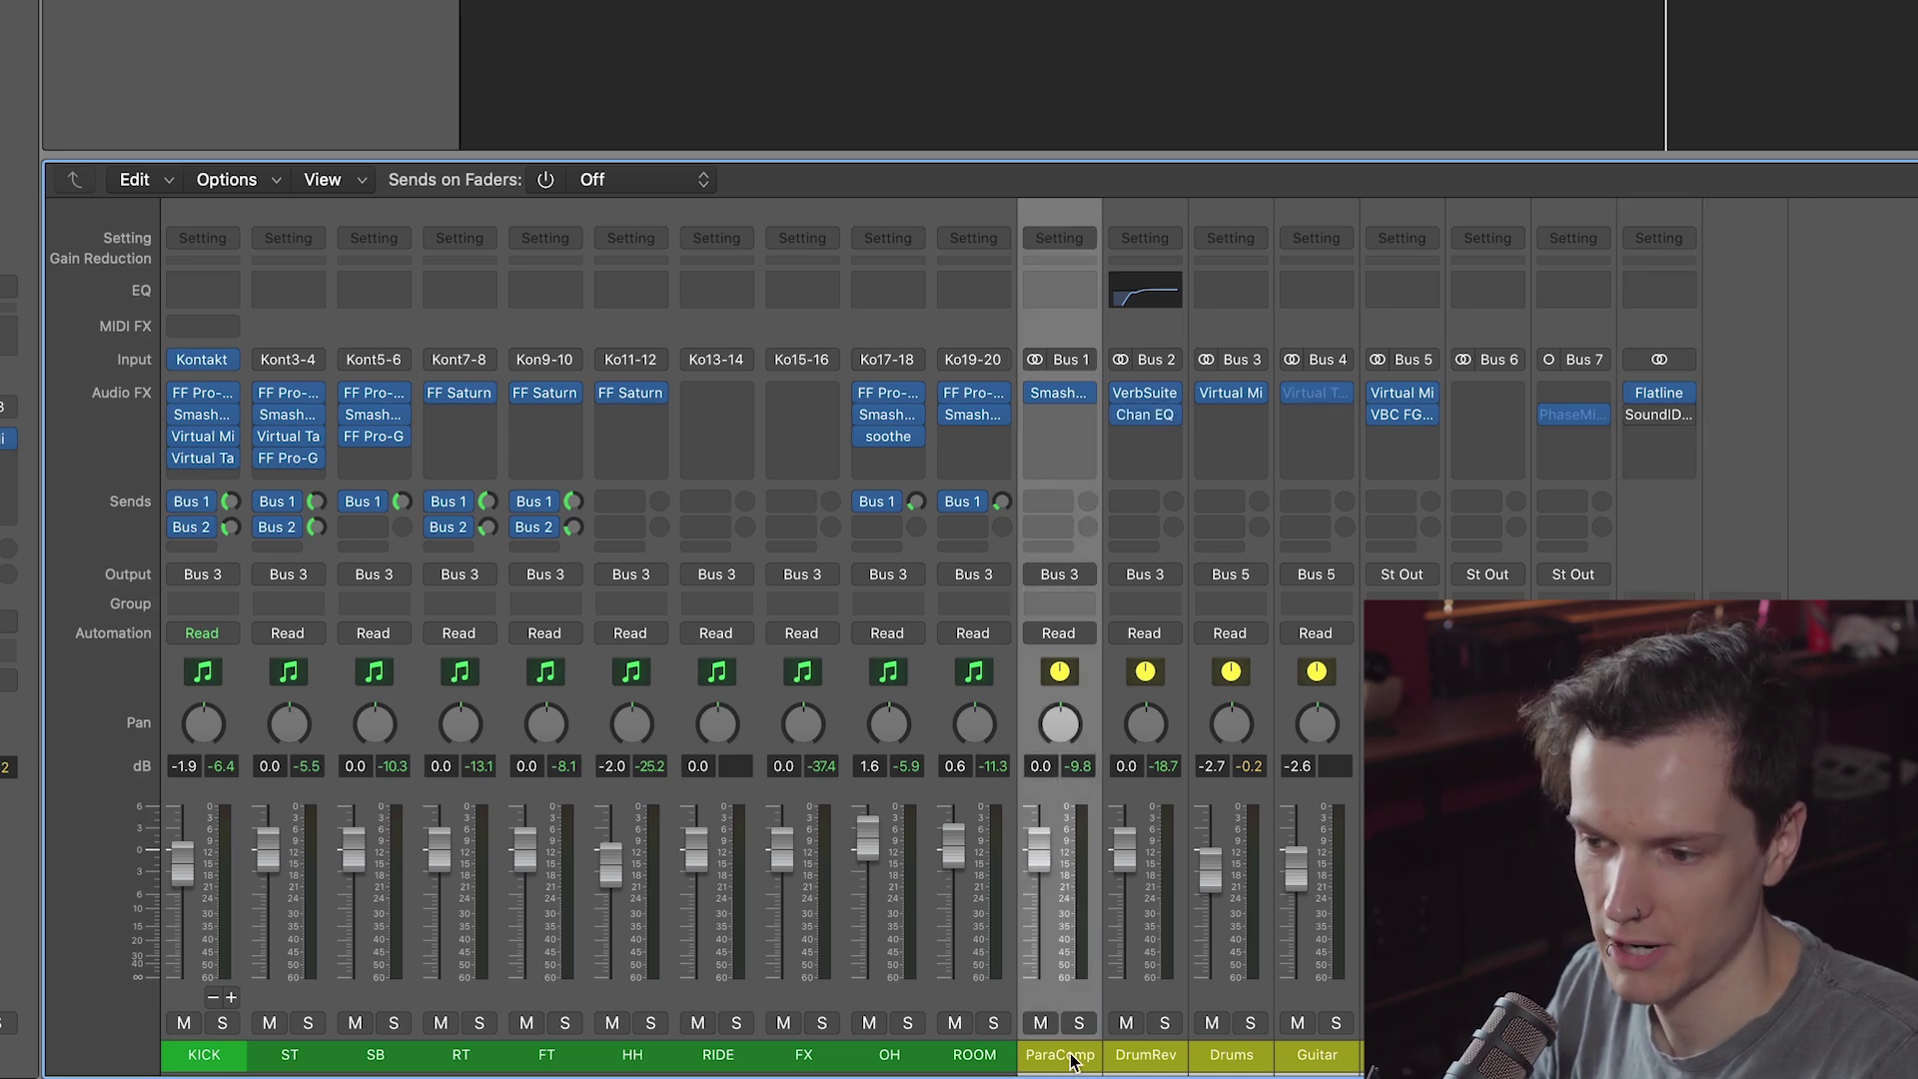
click(1062, 394)
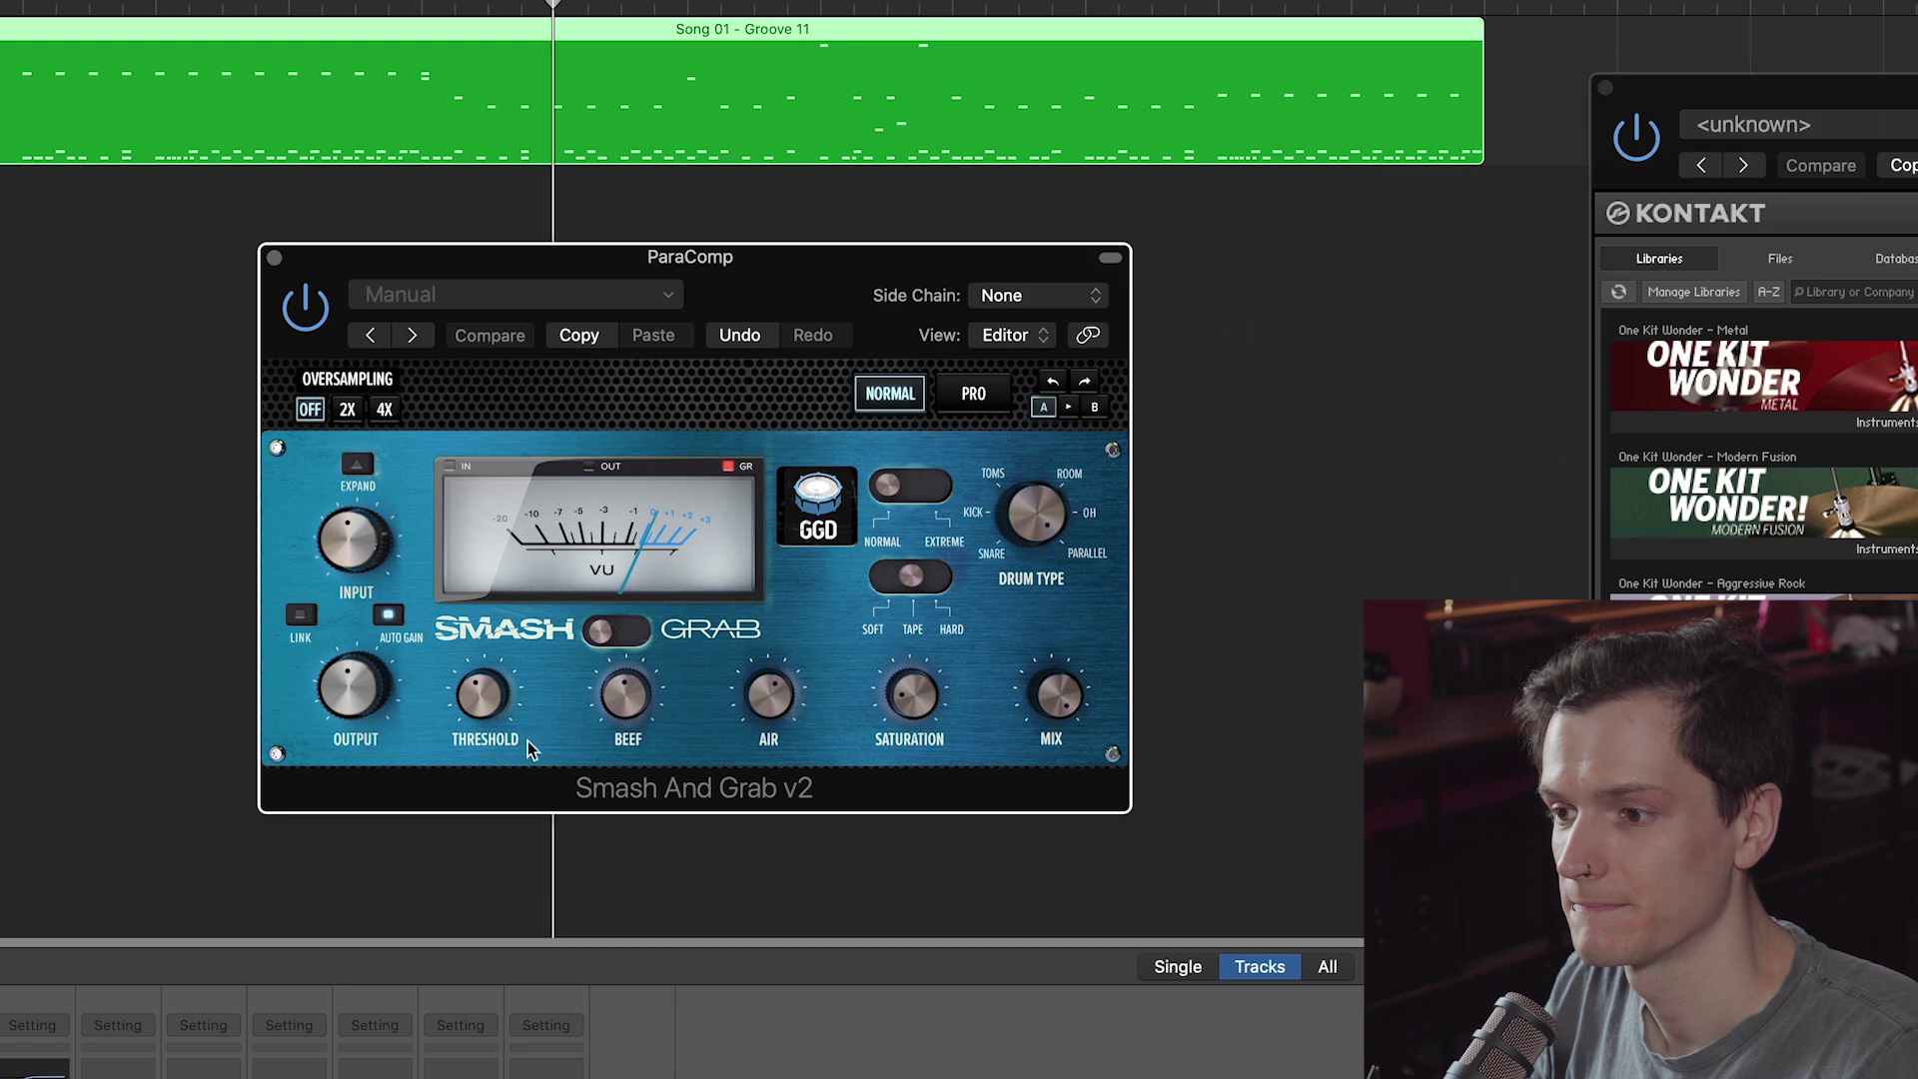
drag(485, 702, 490, 711)
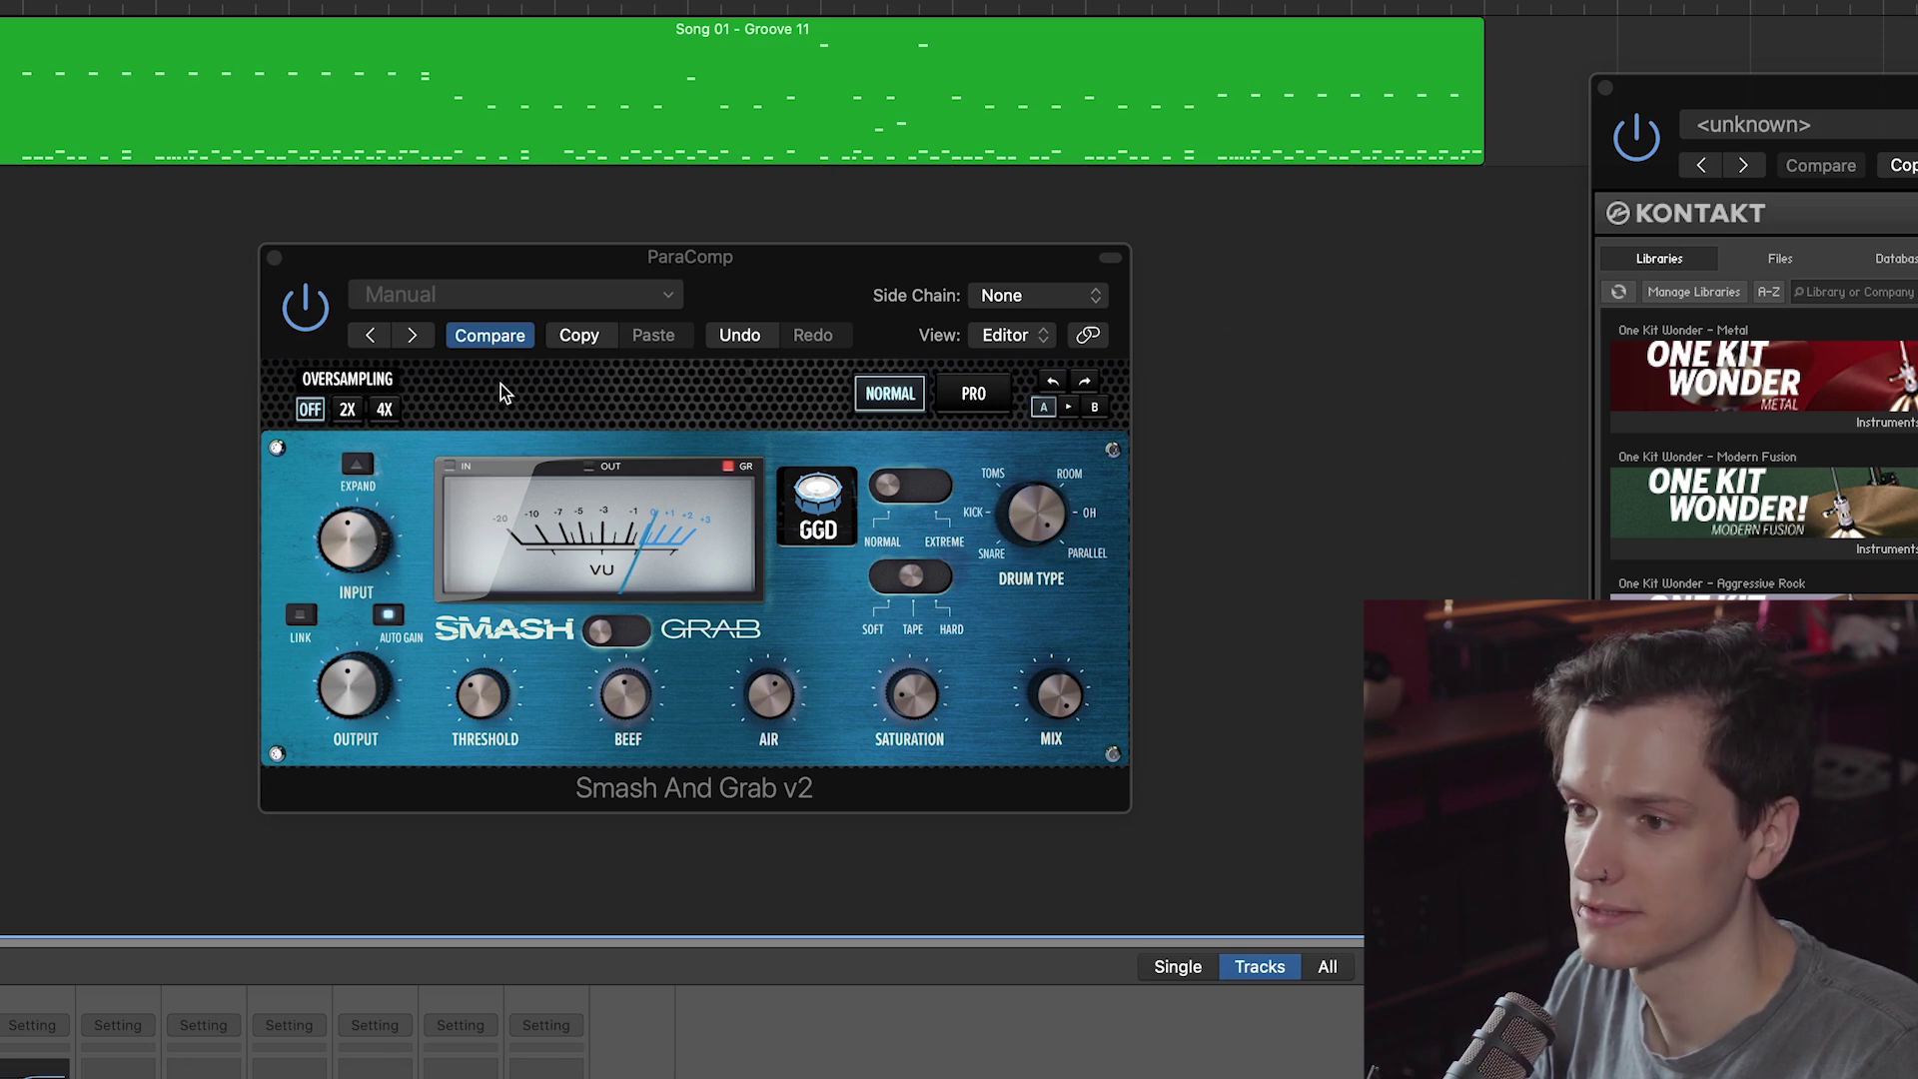
Step: Compare the drums with the ParaComp channel's Smash And Grab v2 bypassed and active during playback, then close the plug-in
click(305, 305)
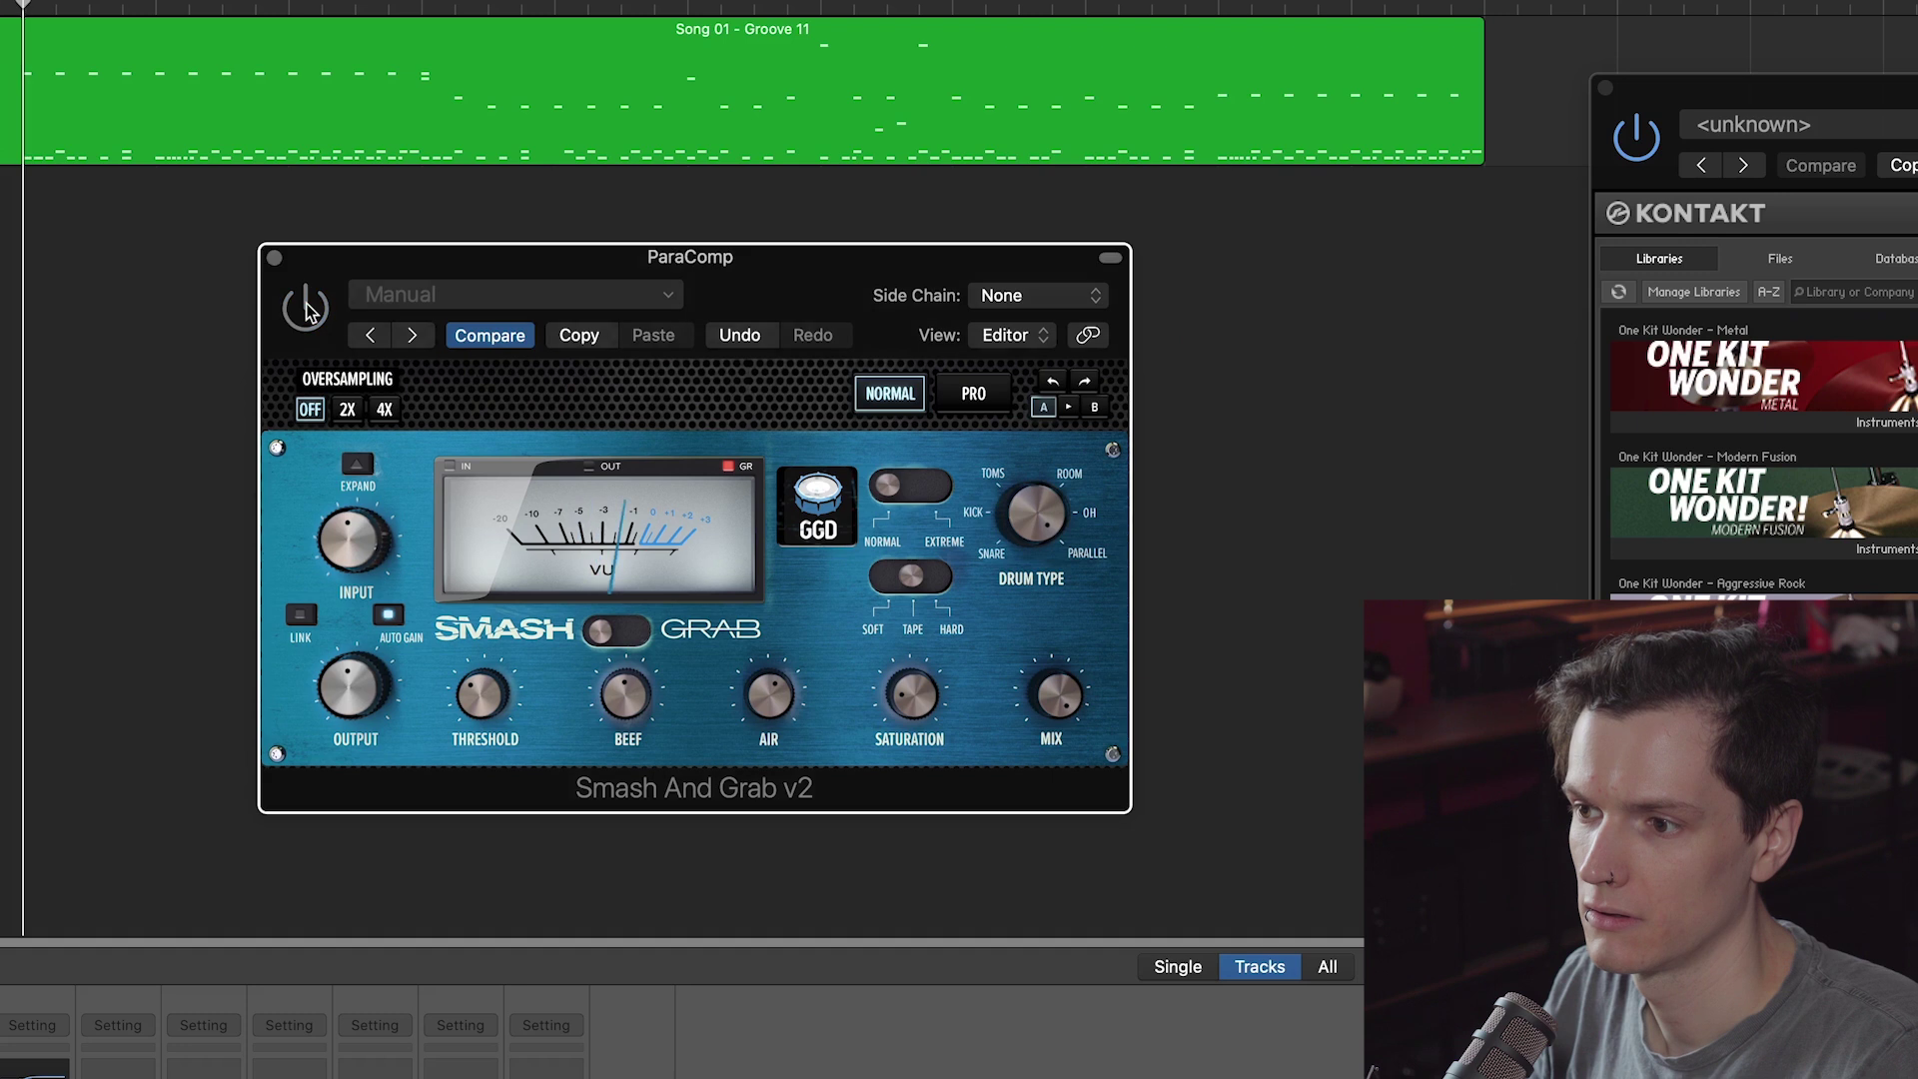
click(306, 305)
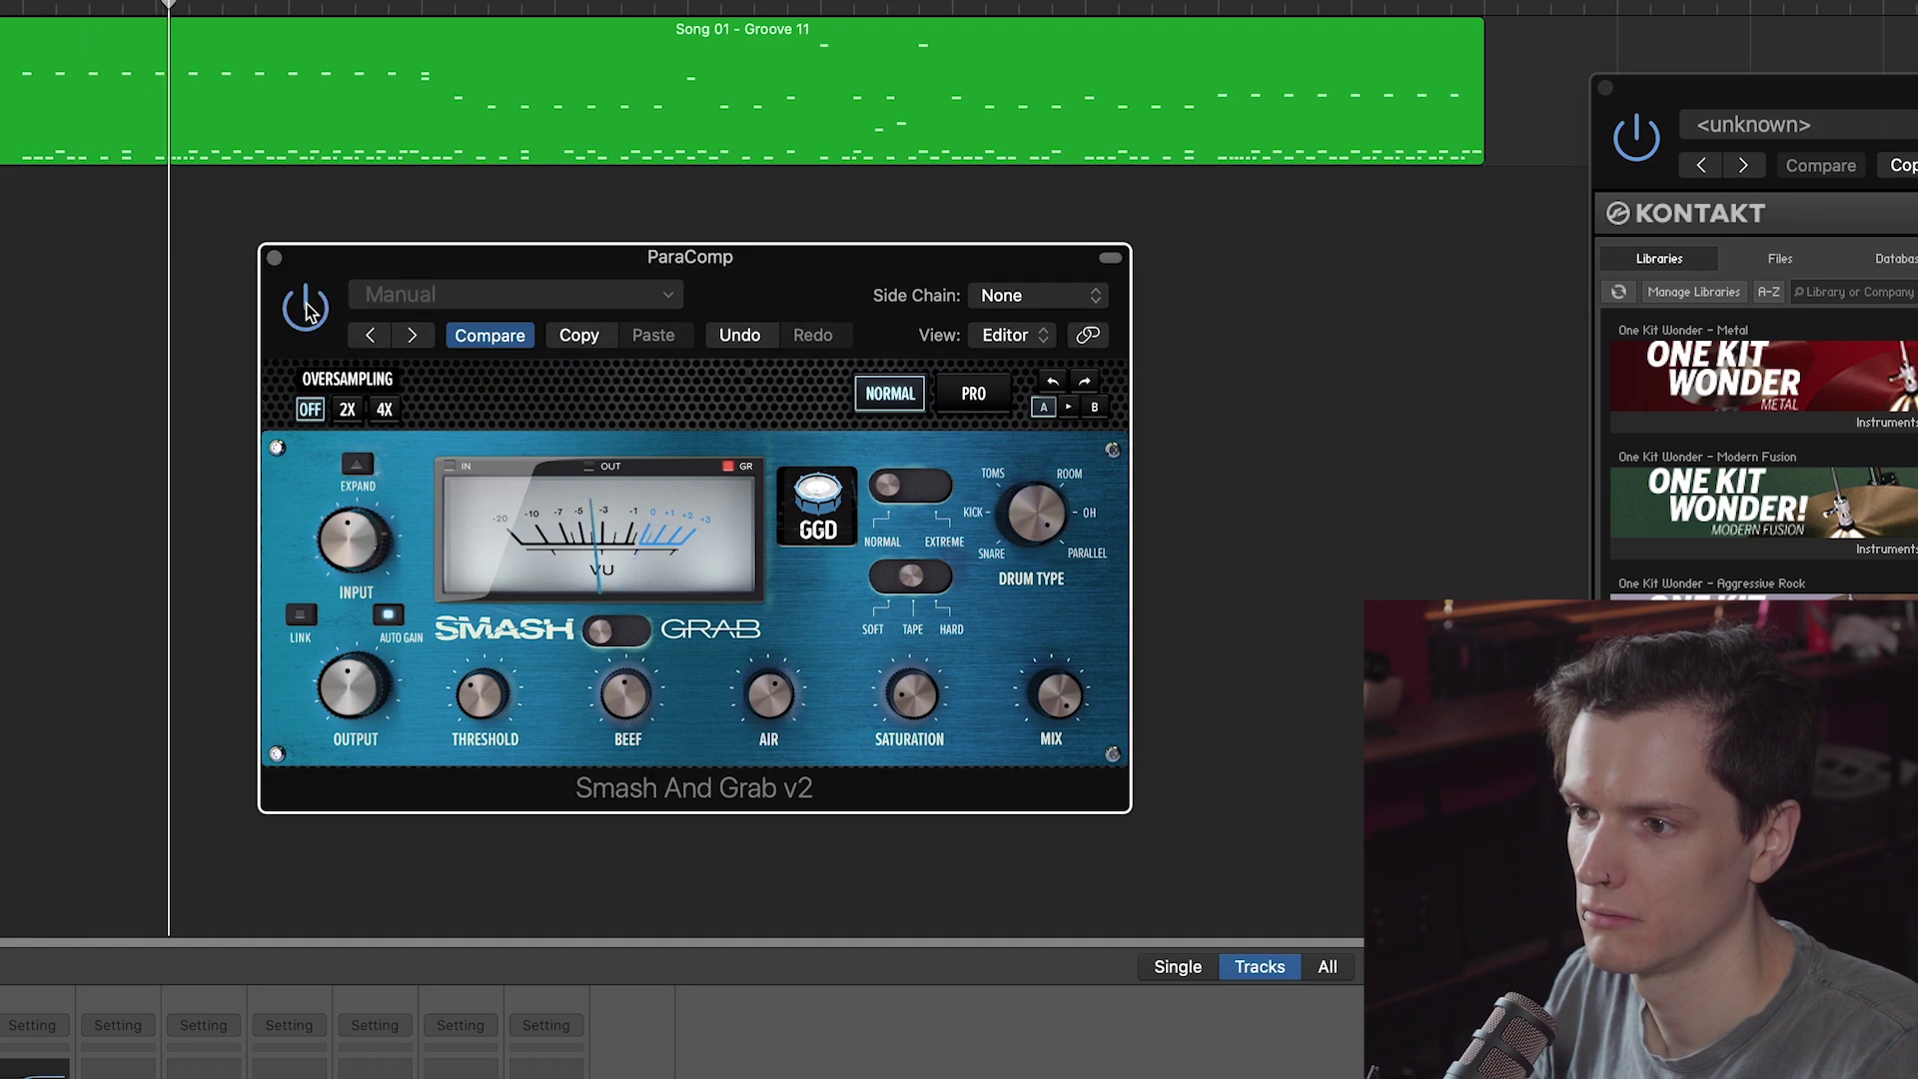
click(306, 306)
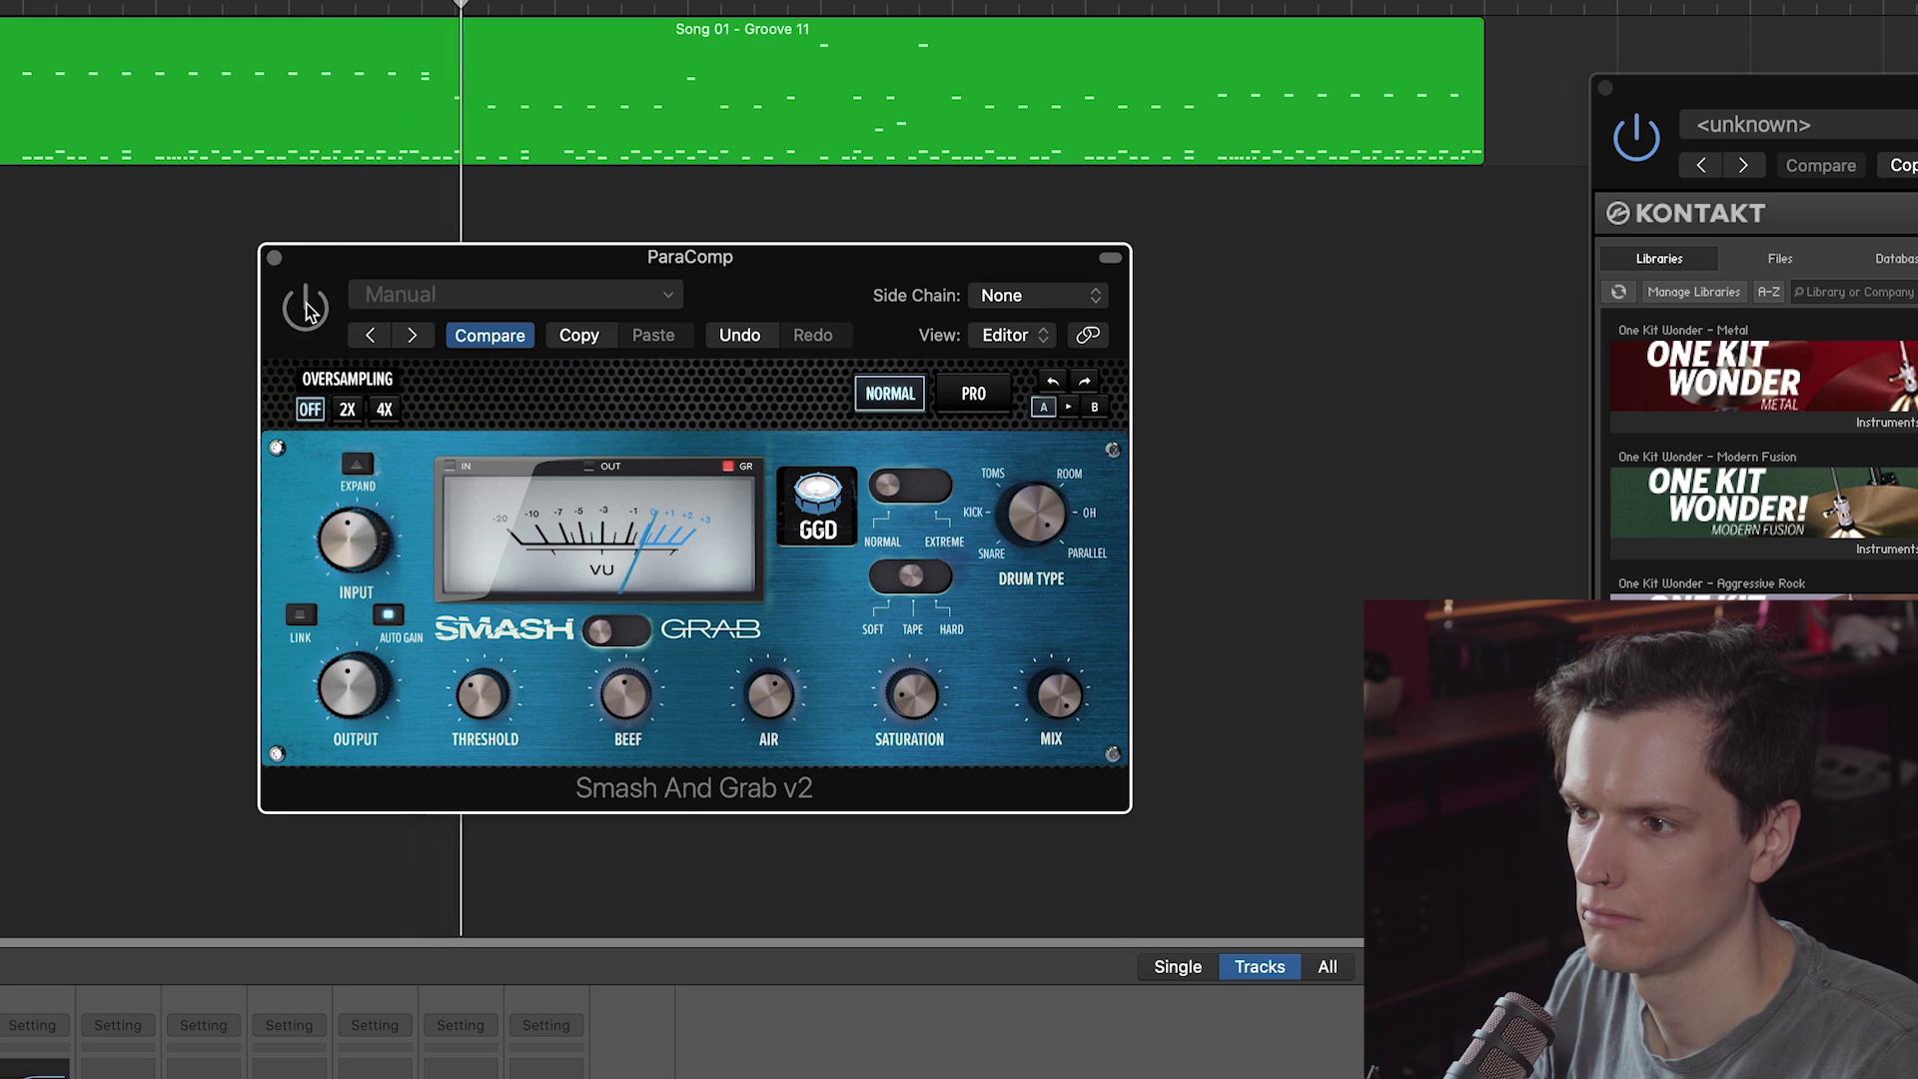
click(306, 305)
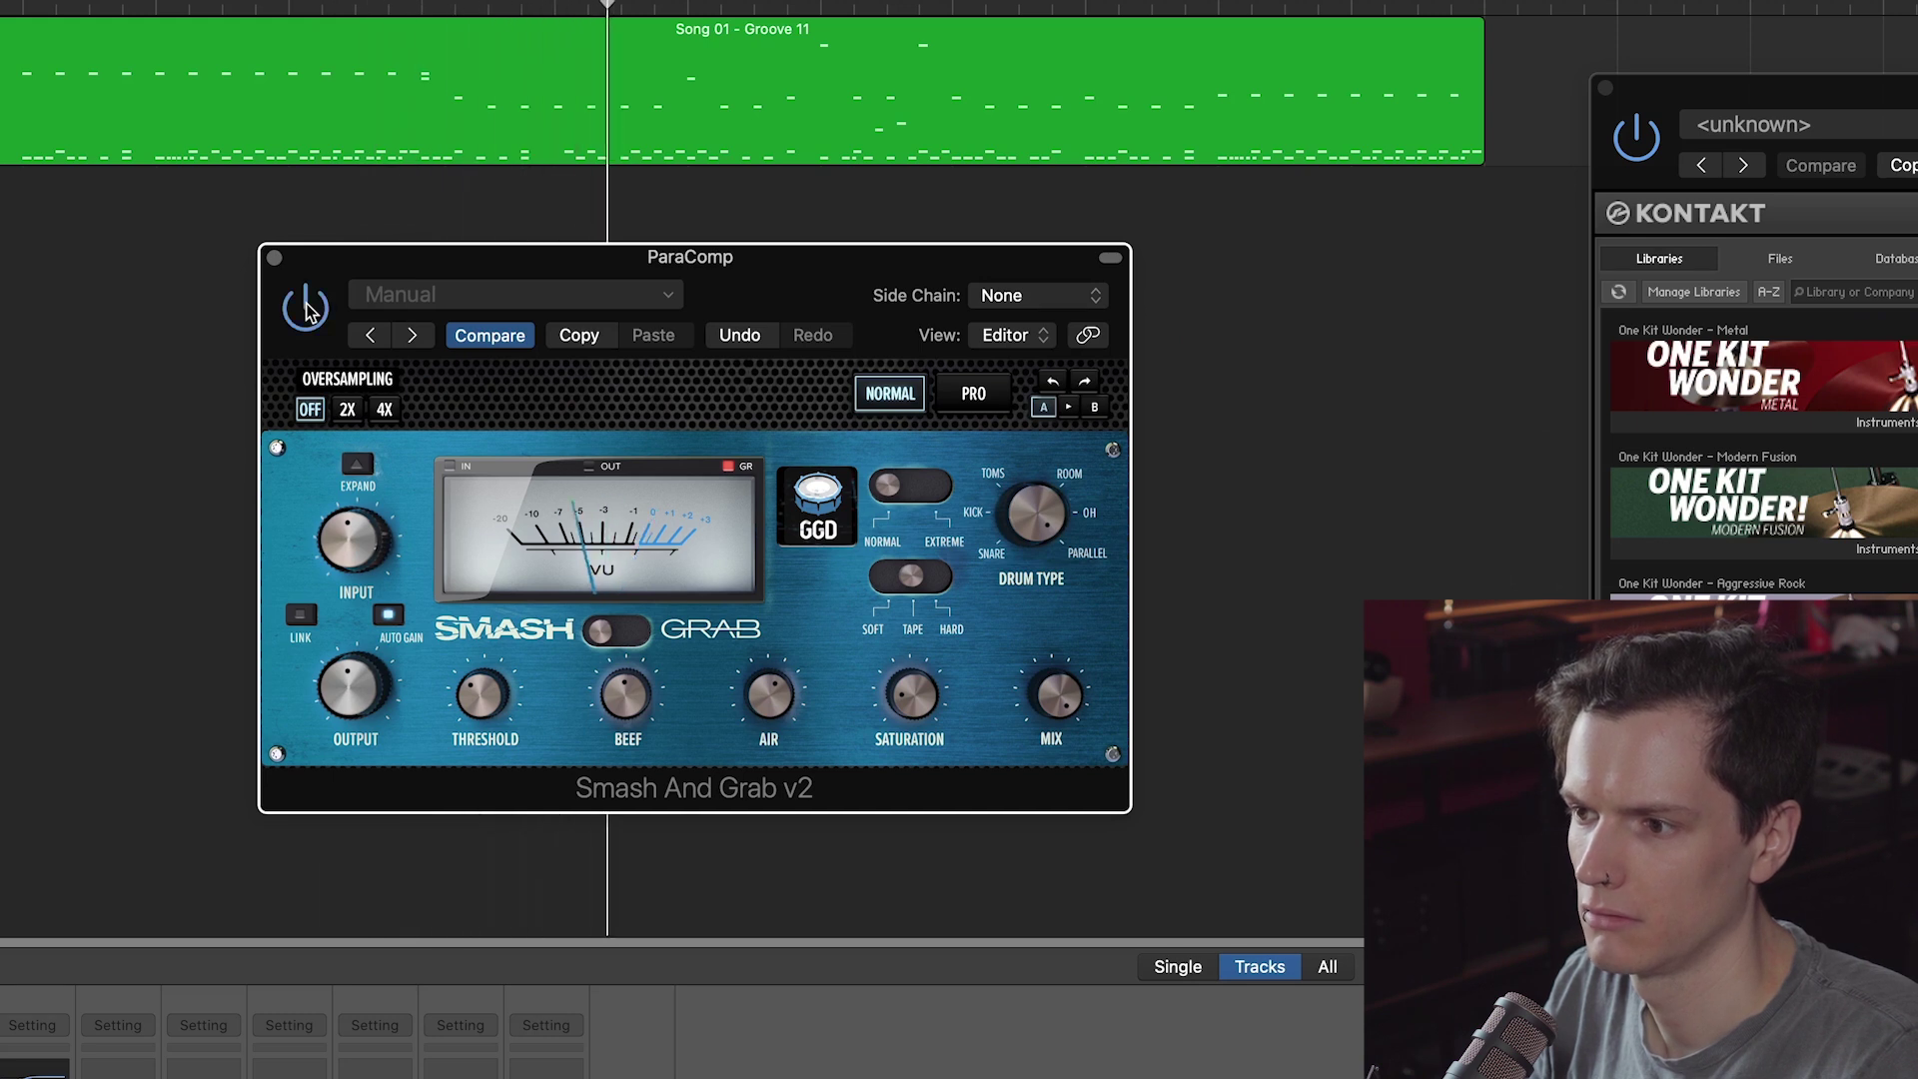
click(275, 258)
key(space)
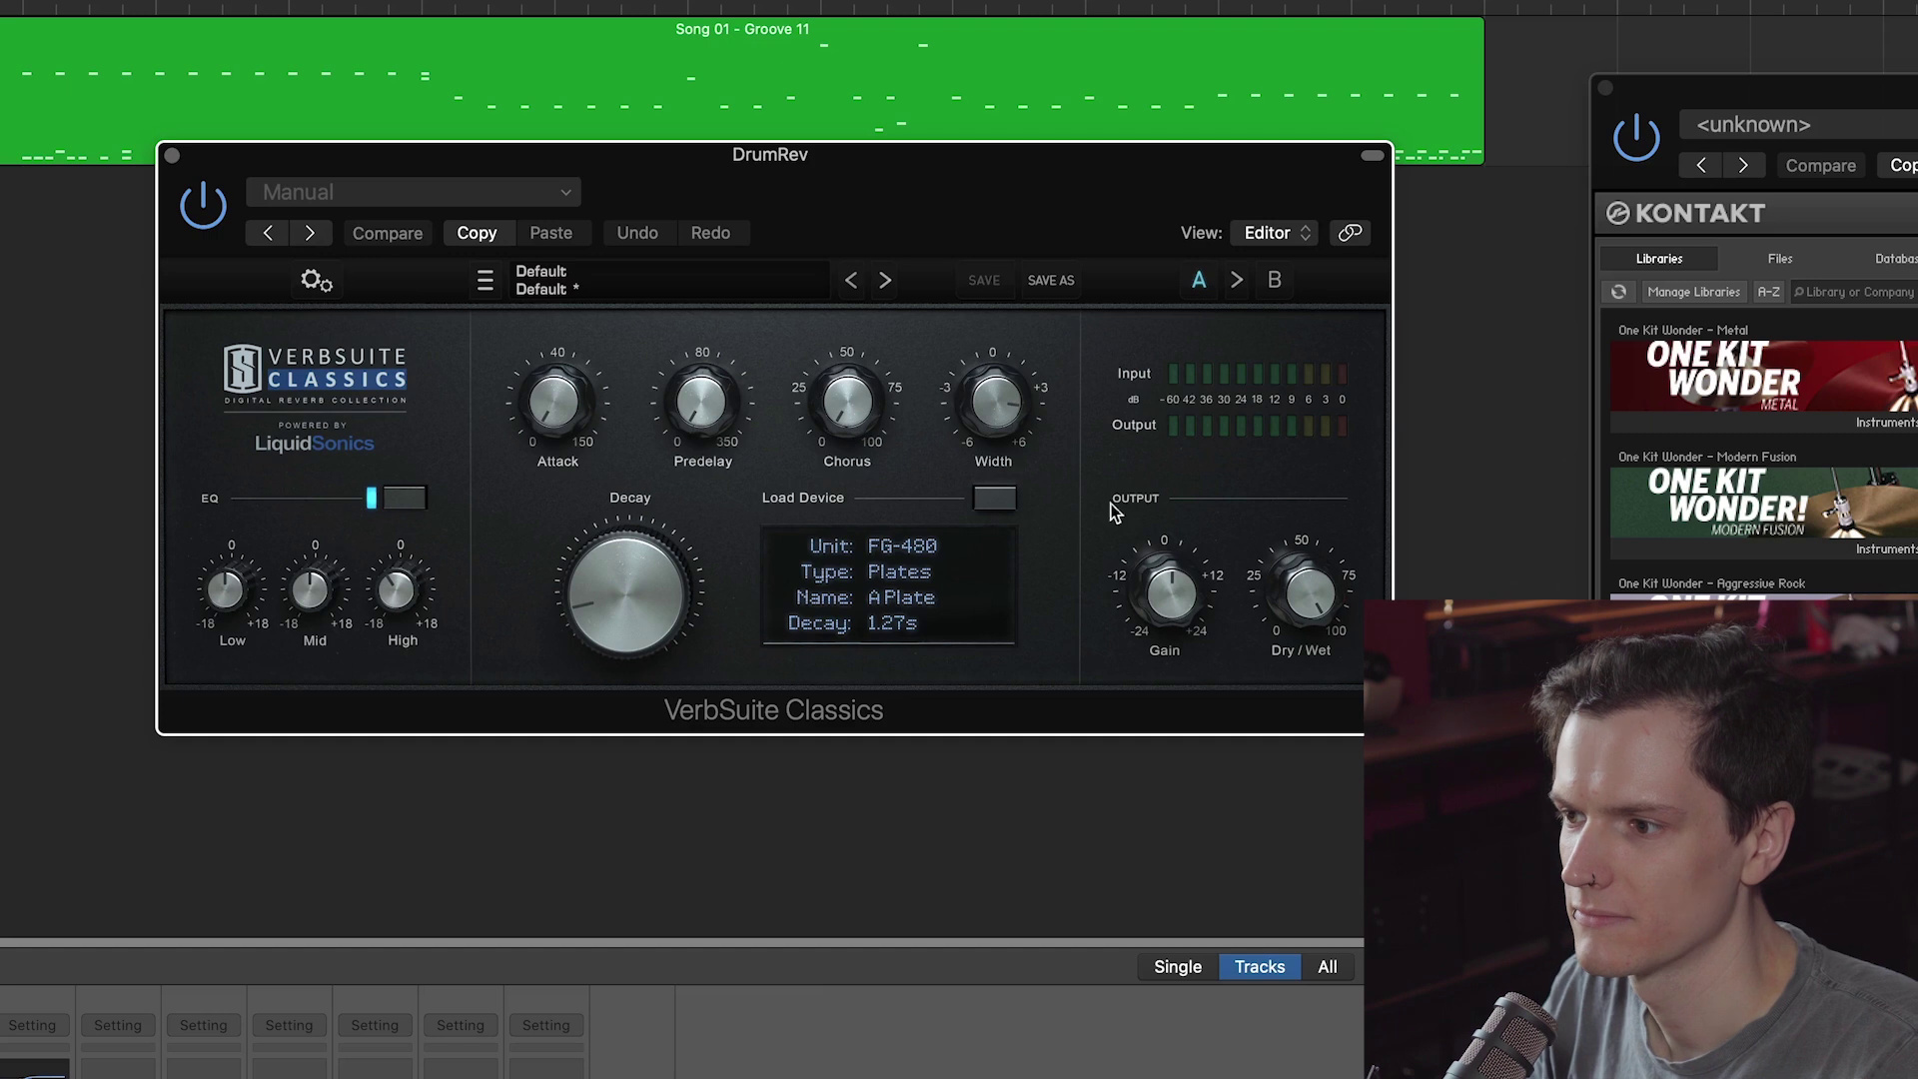
Step: Examine the FG-480 reverb types in the DrumRev channel's VerbSuite Classics and audition the drums through the plate reverb
click(994, 499)
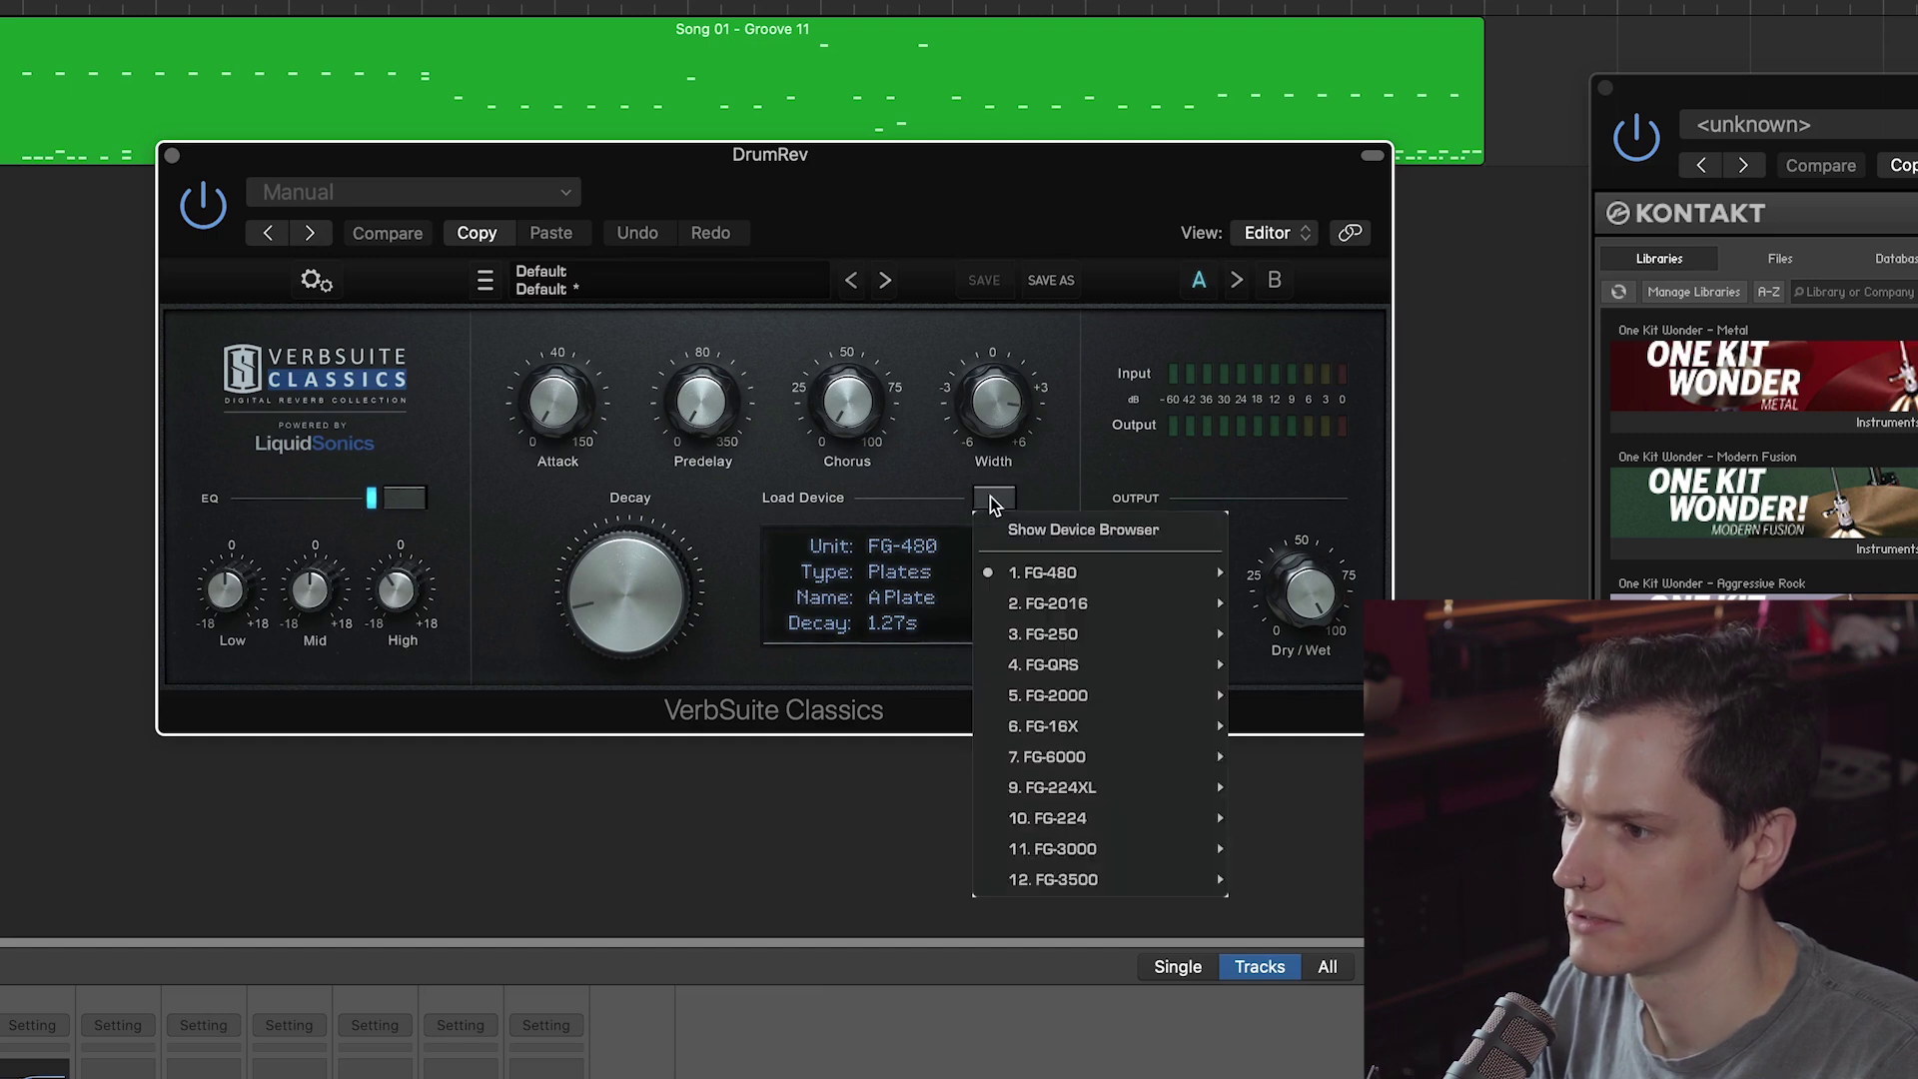
mouse_move(1089, 578)
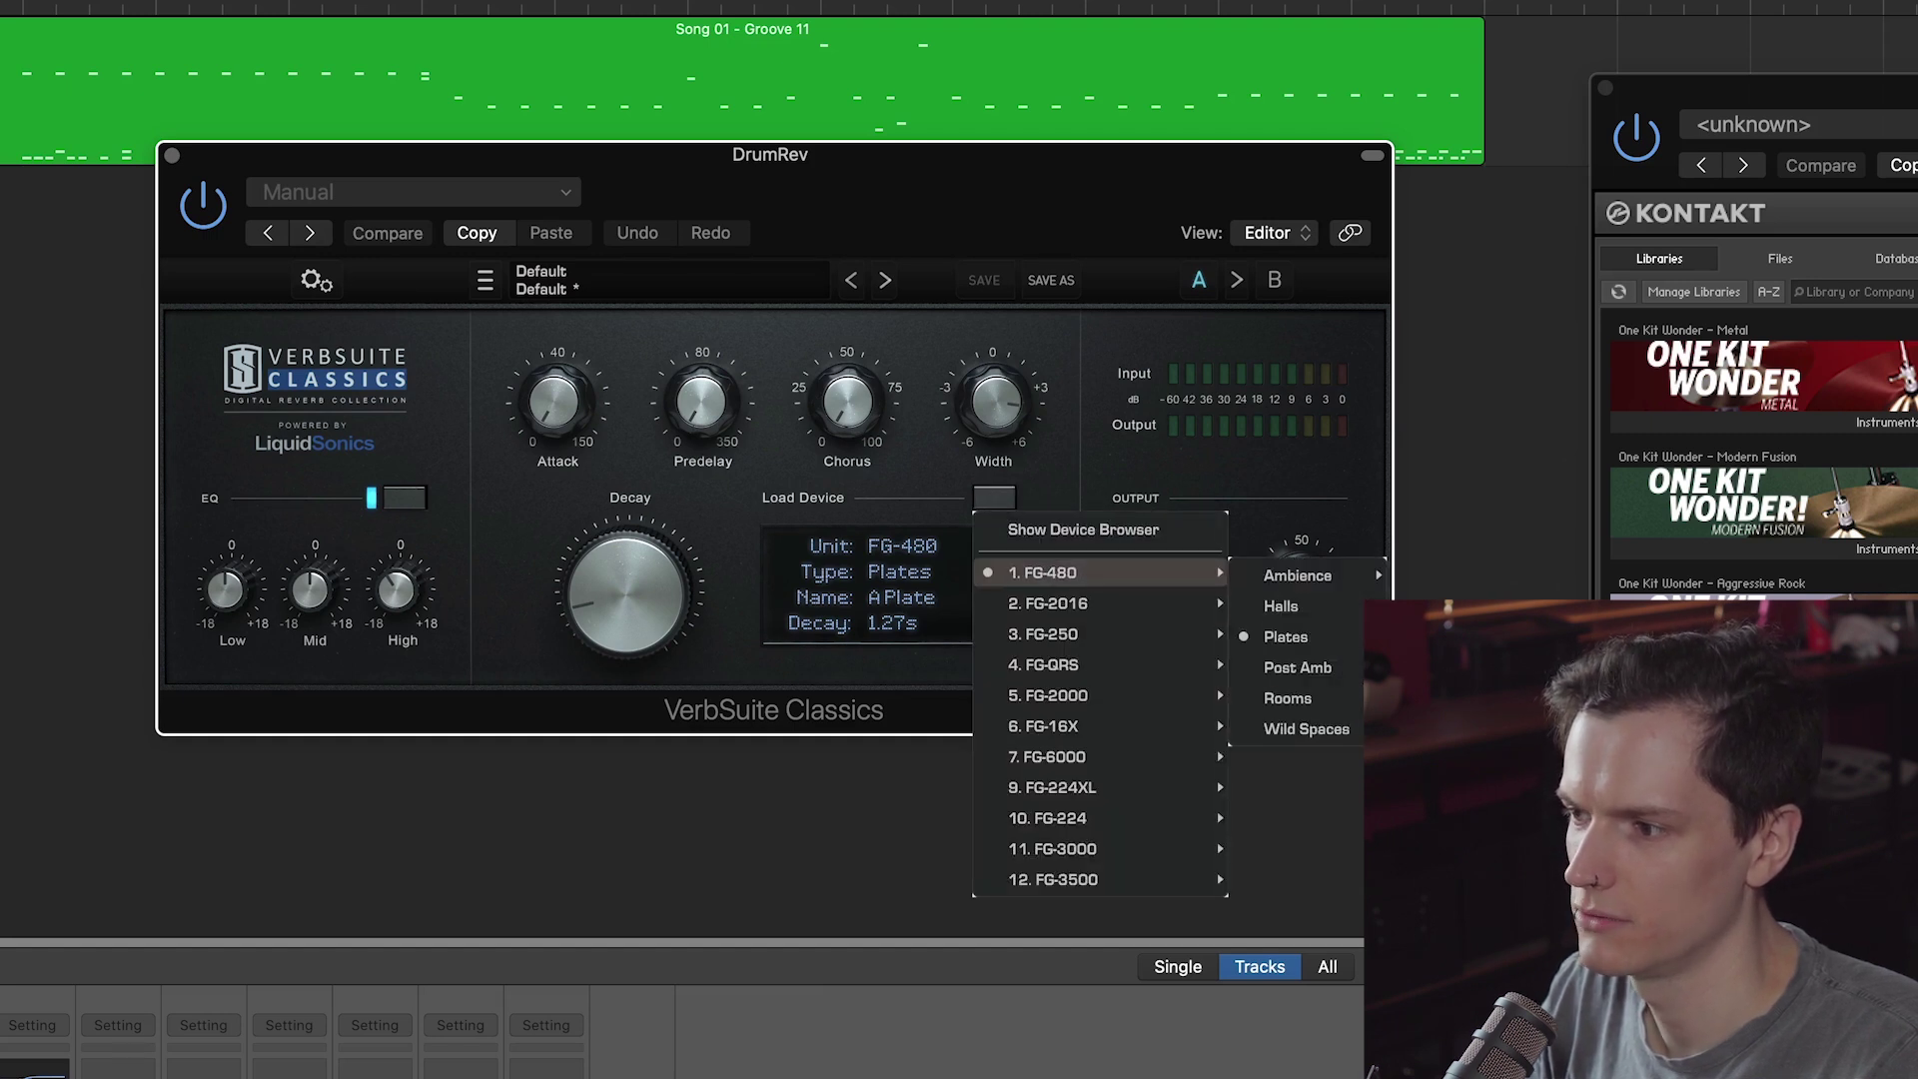
click(911, 507)
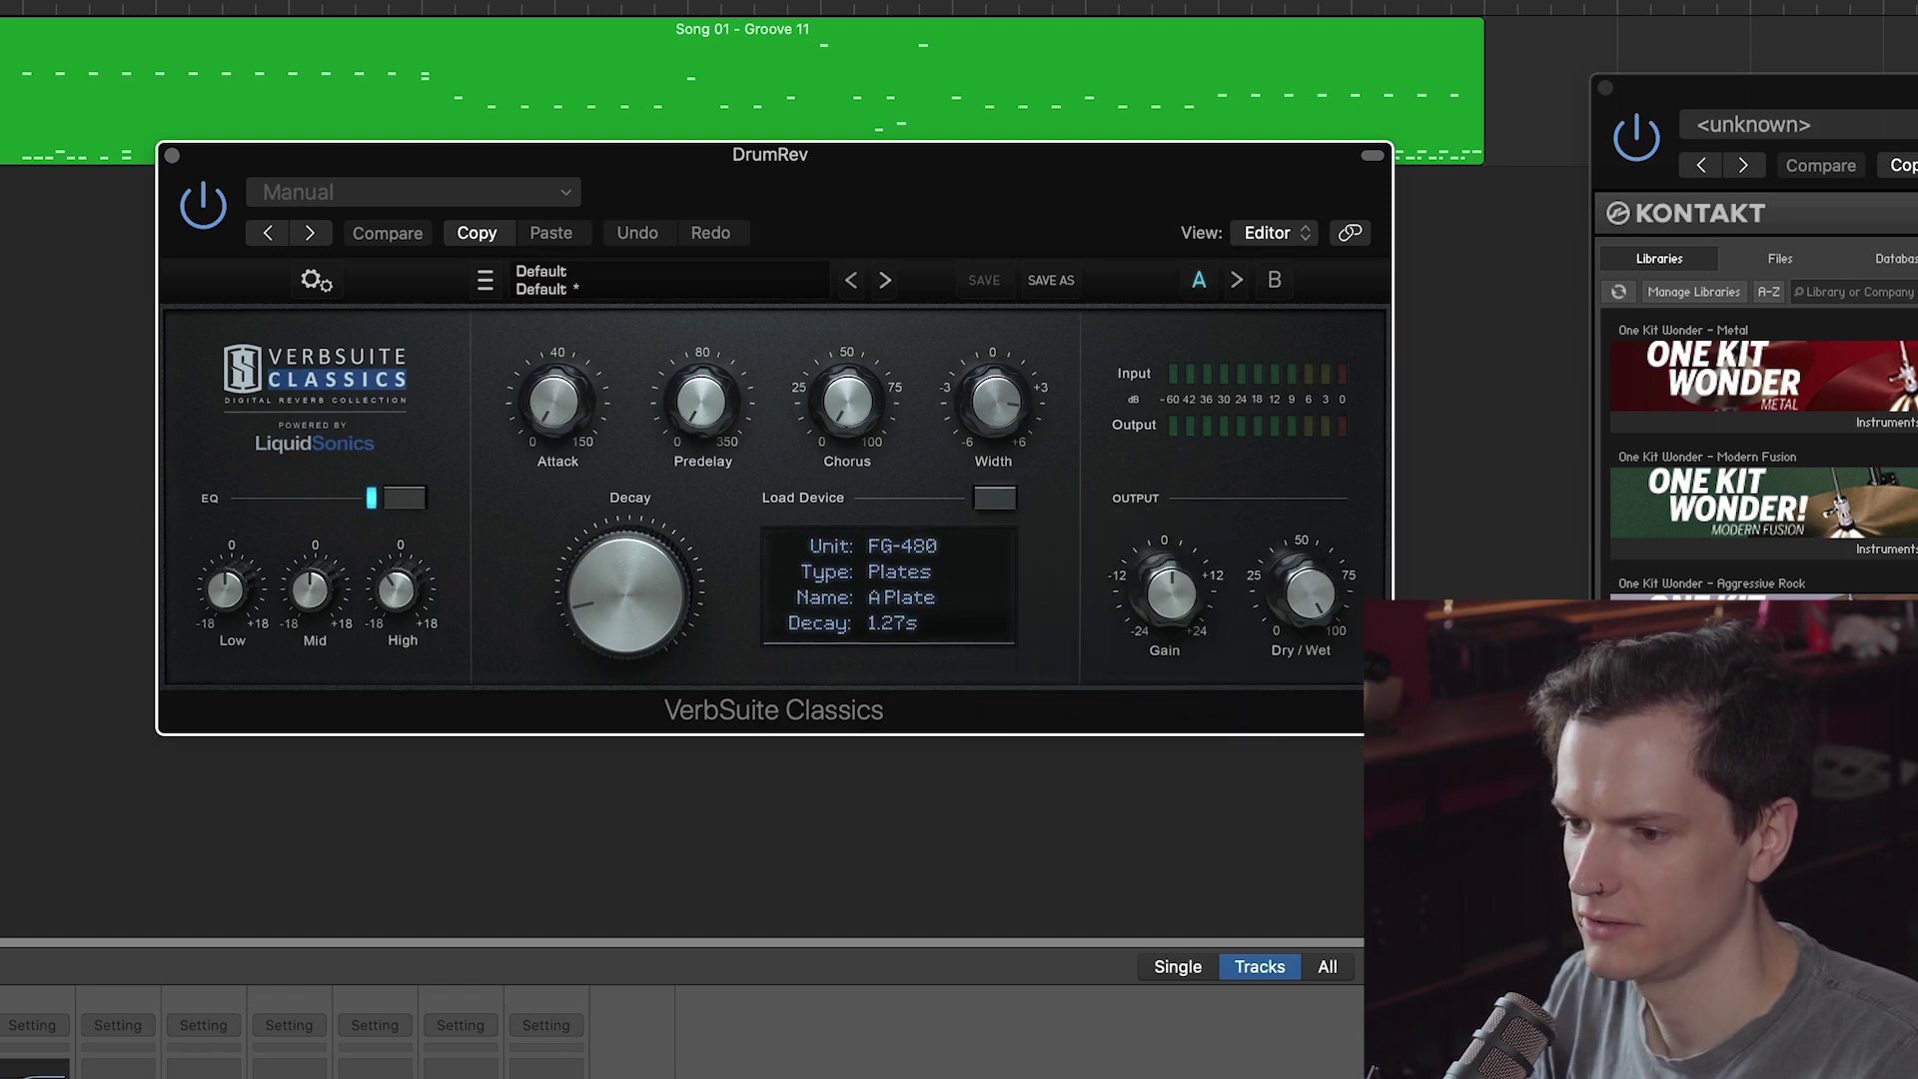
key(space)
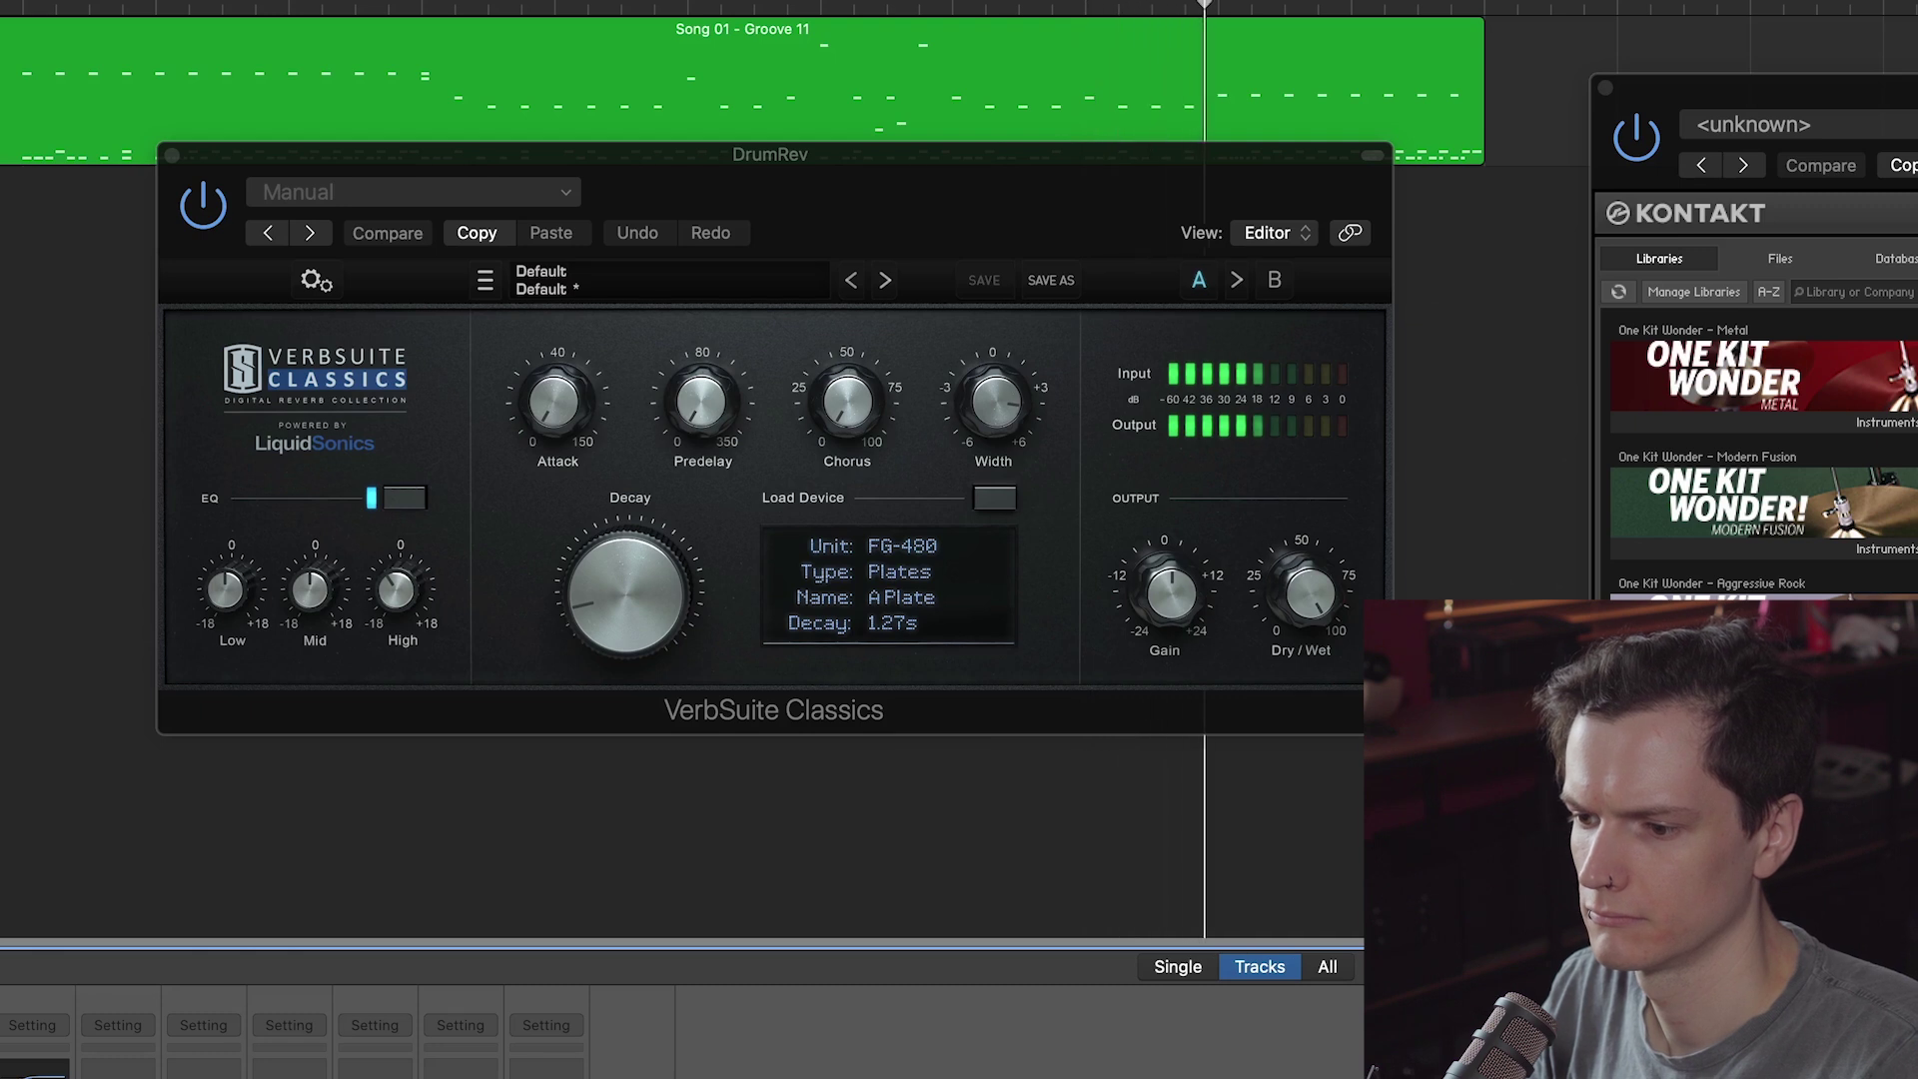
key(space)
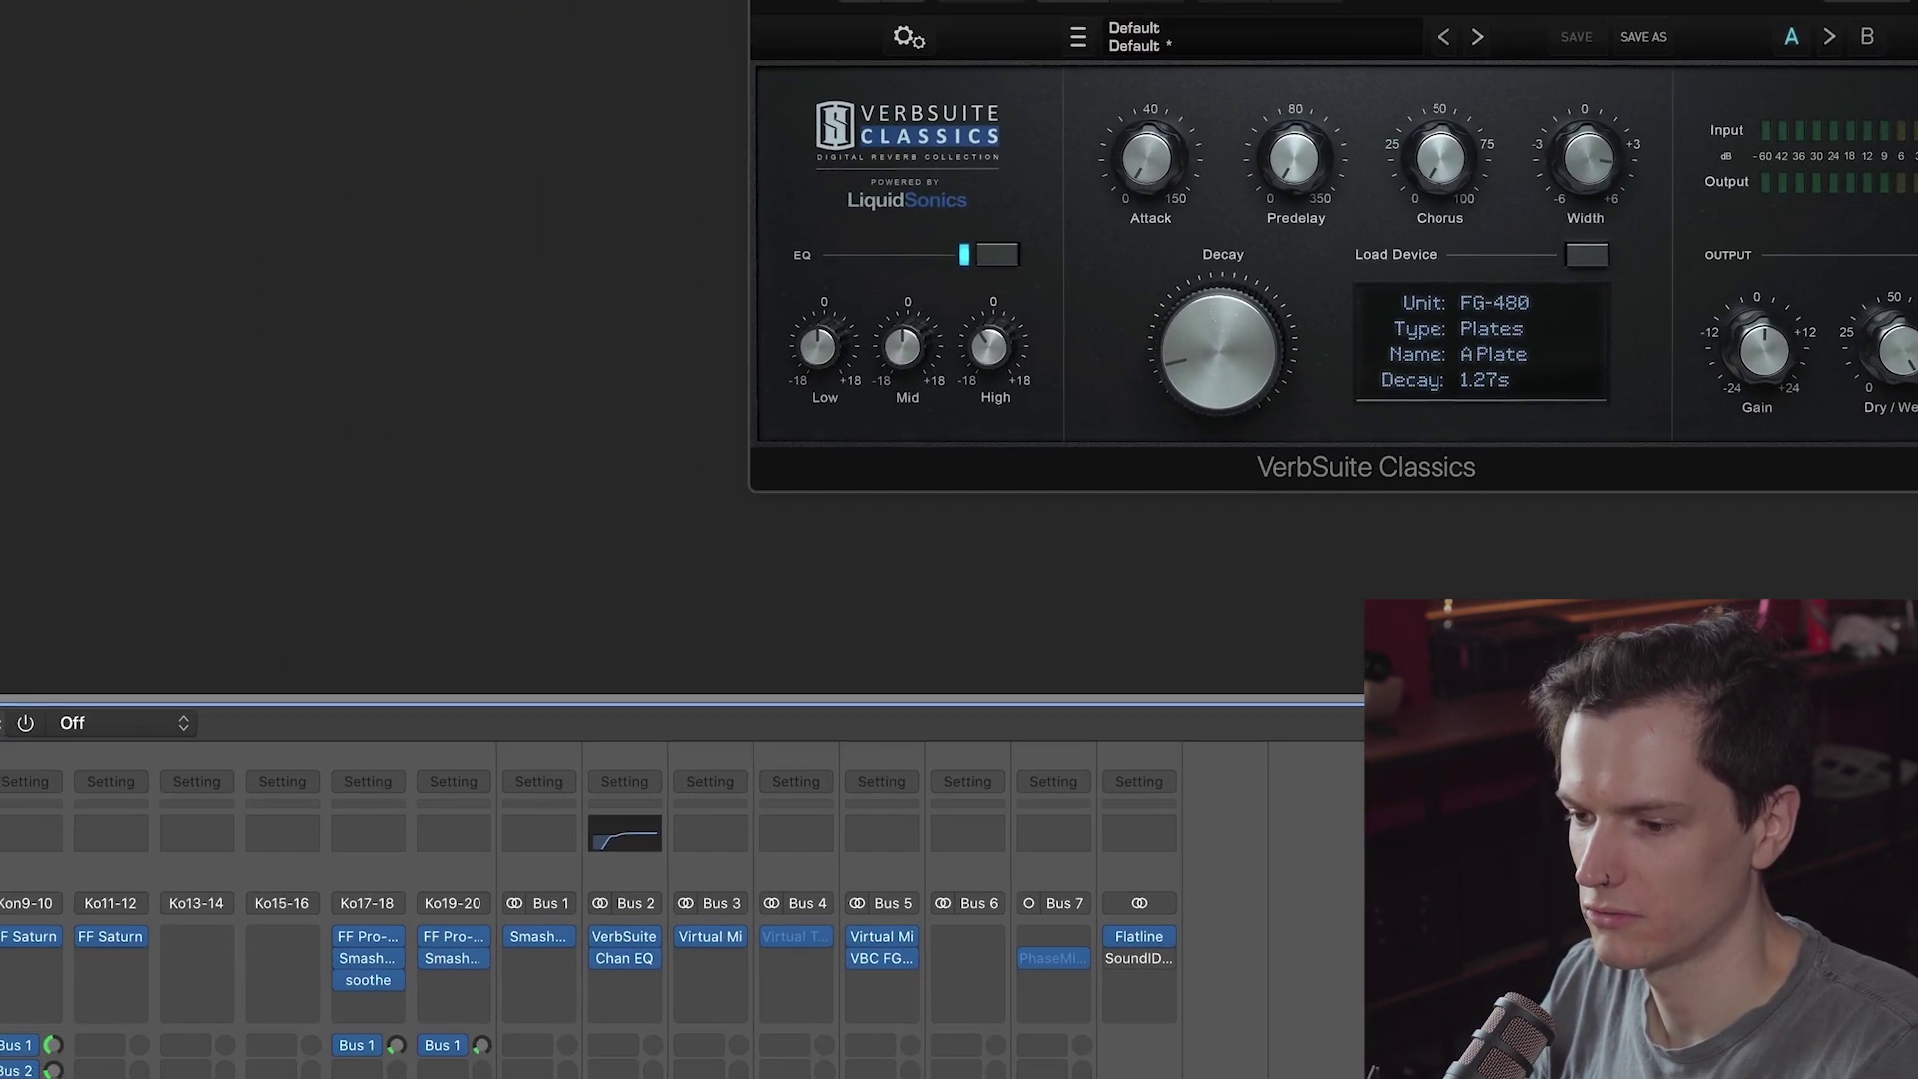
Step: Open Virtual Mix Rack on the Drums bus, examine the FG-Stress ratio and mix settings, and compare with bypass
click(710, 989)
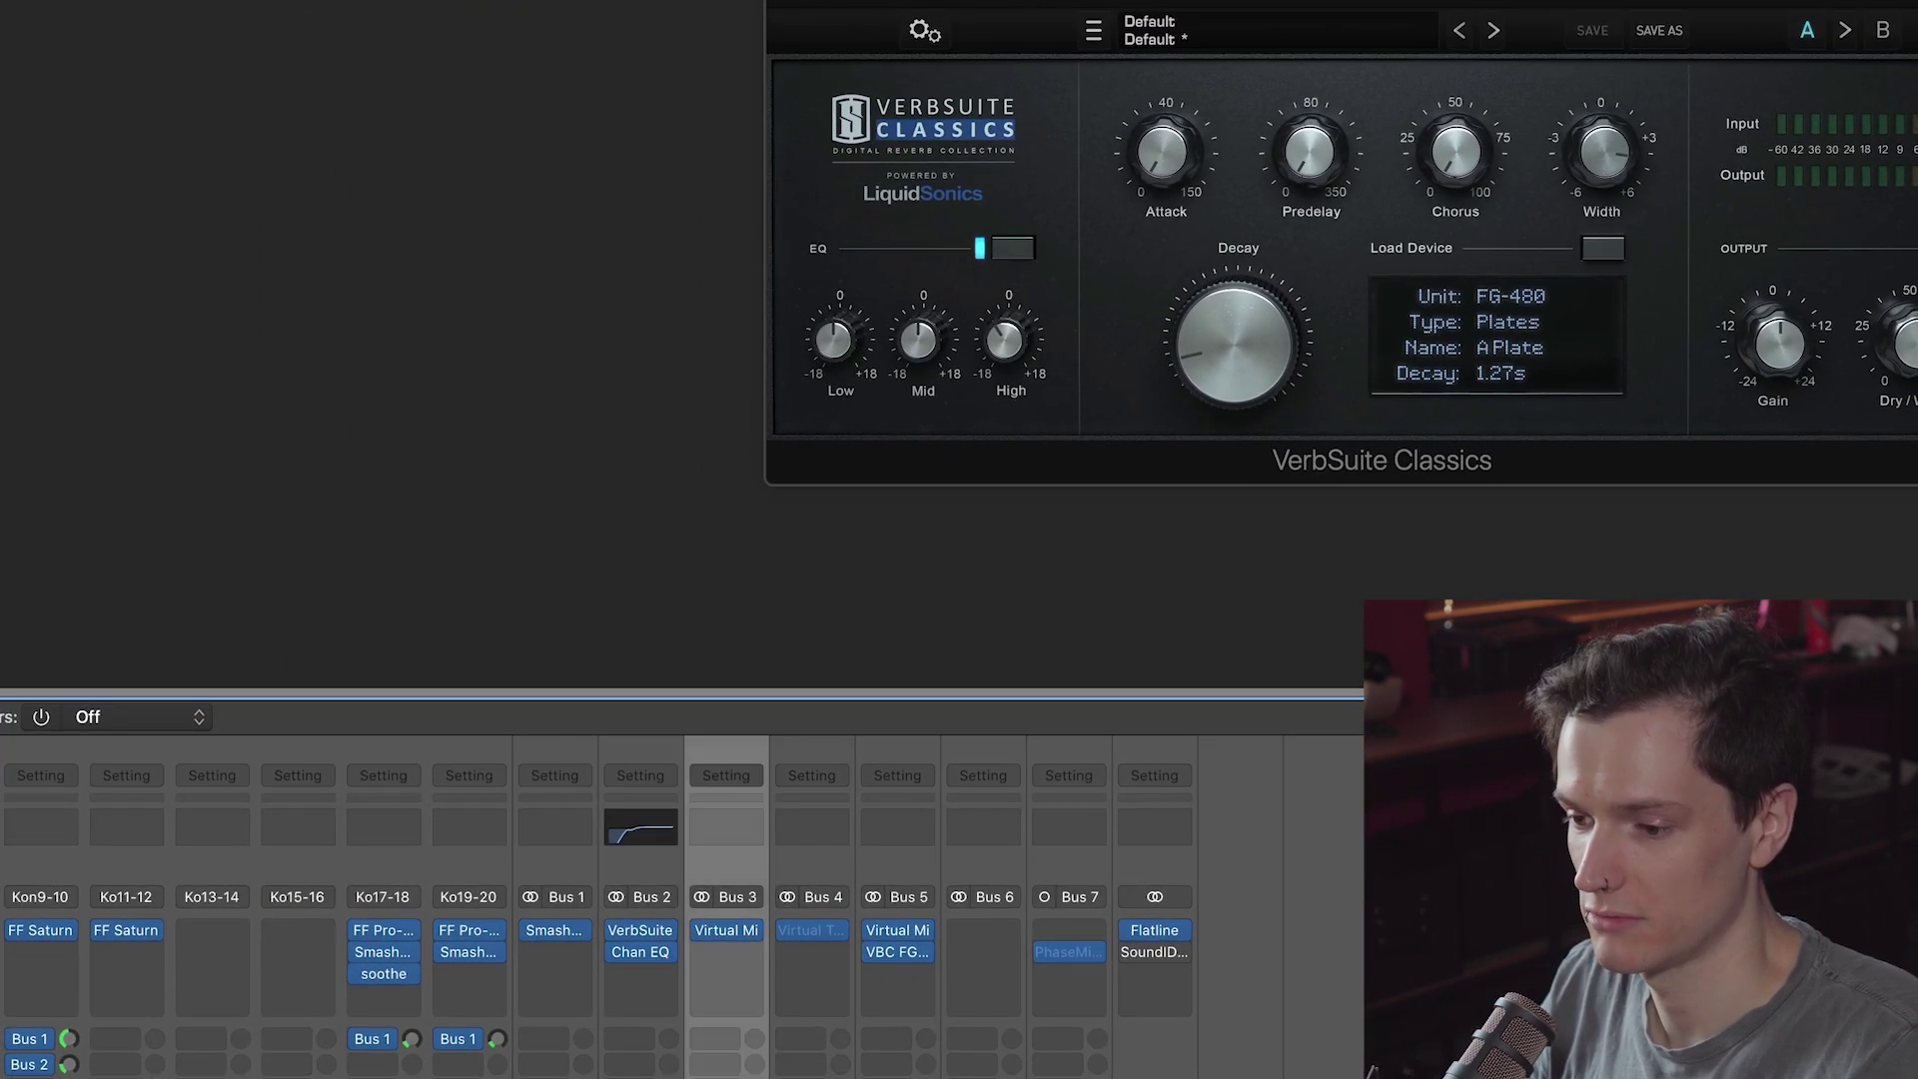
click(728, 929)
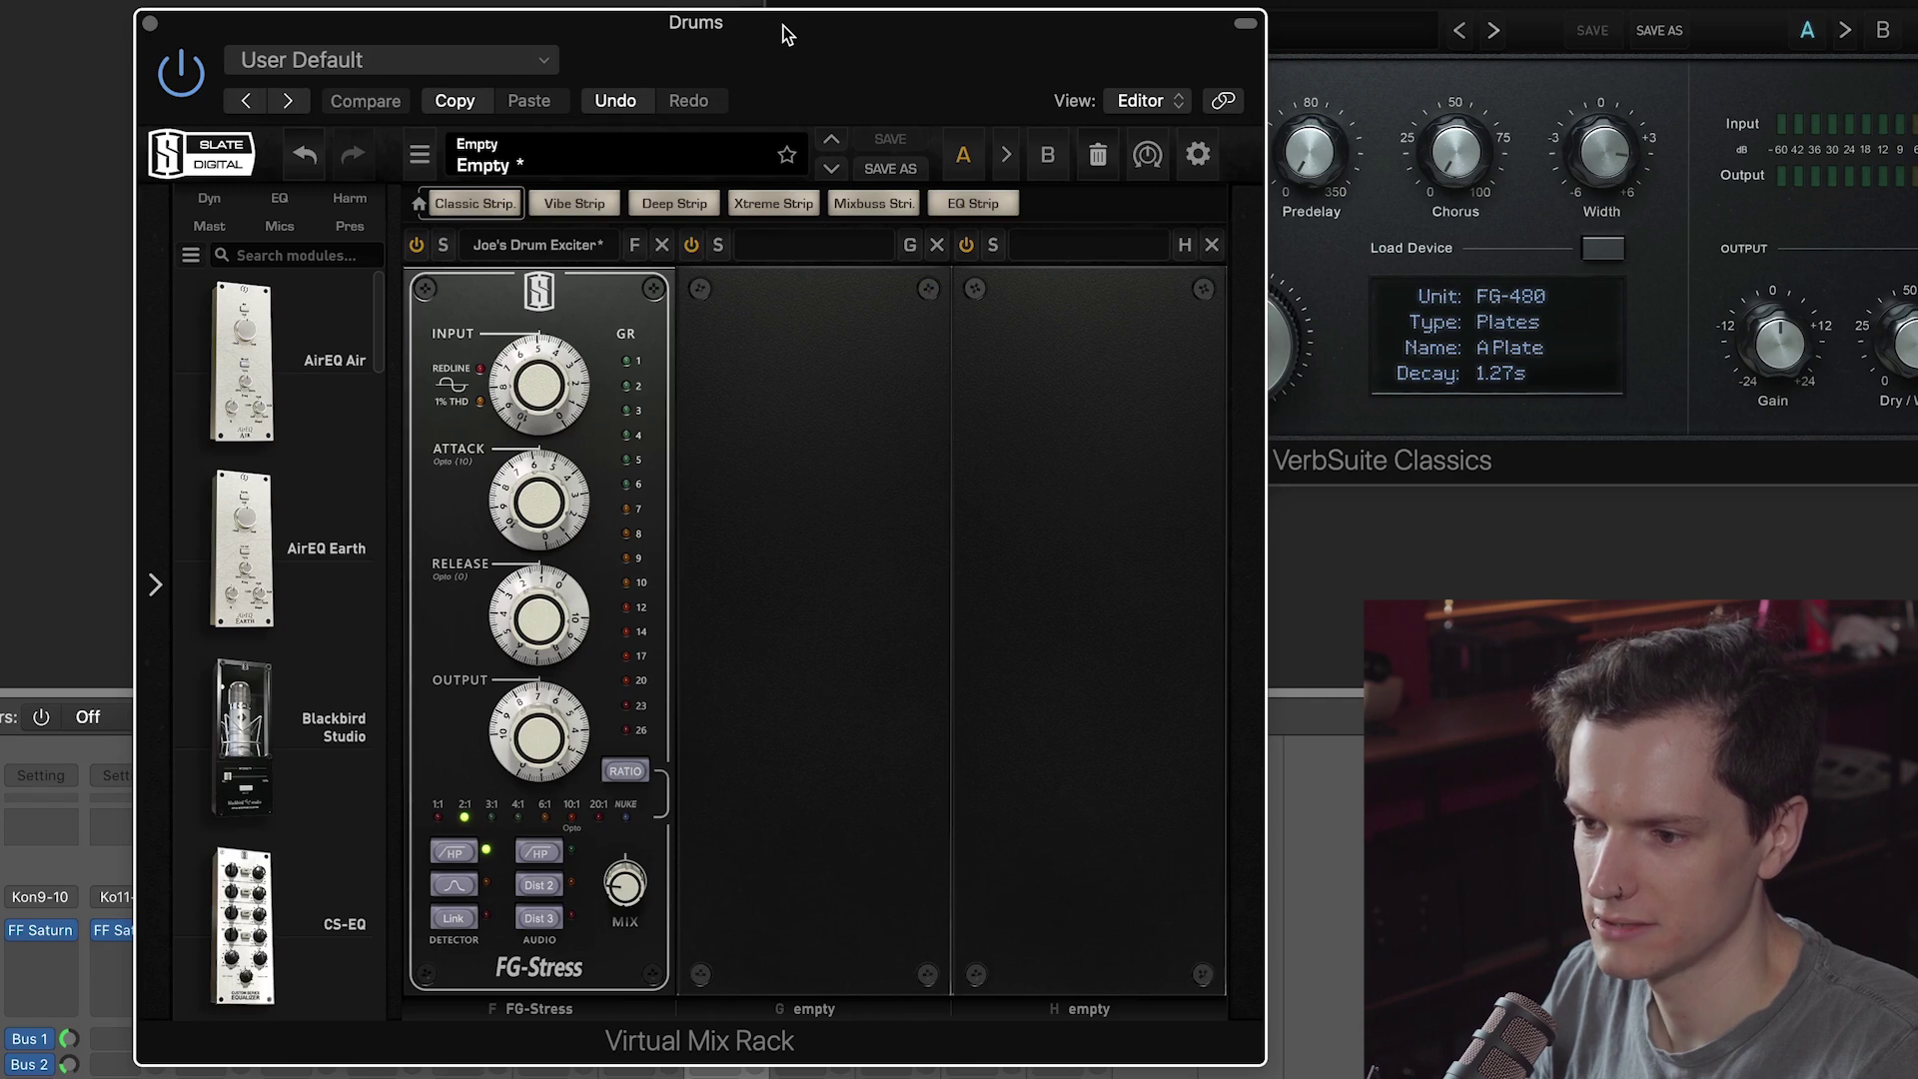
click(465, 809)
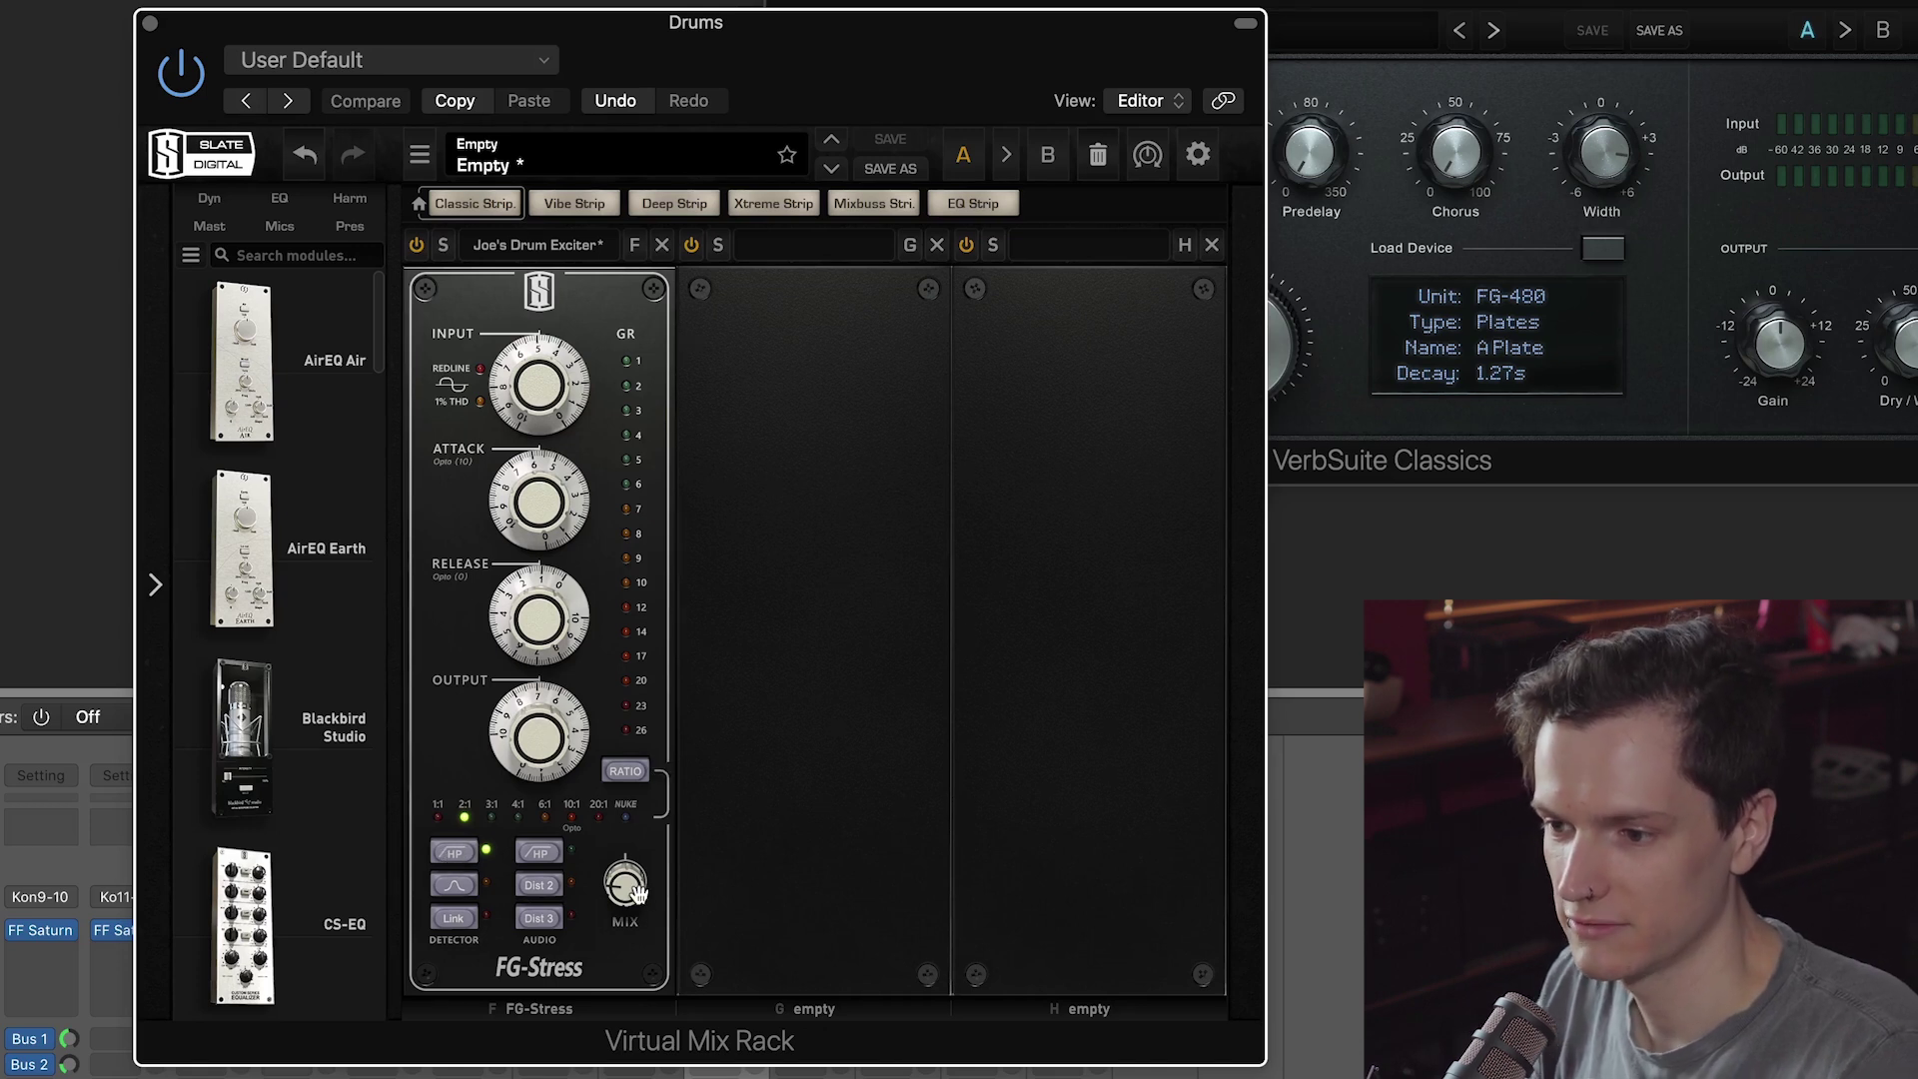
mouse_move(633, 881)
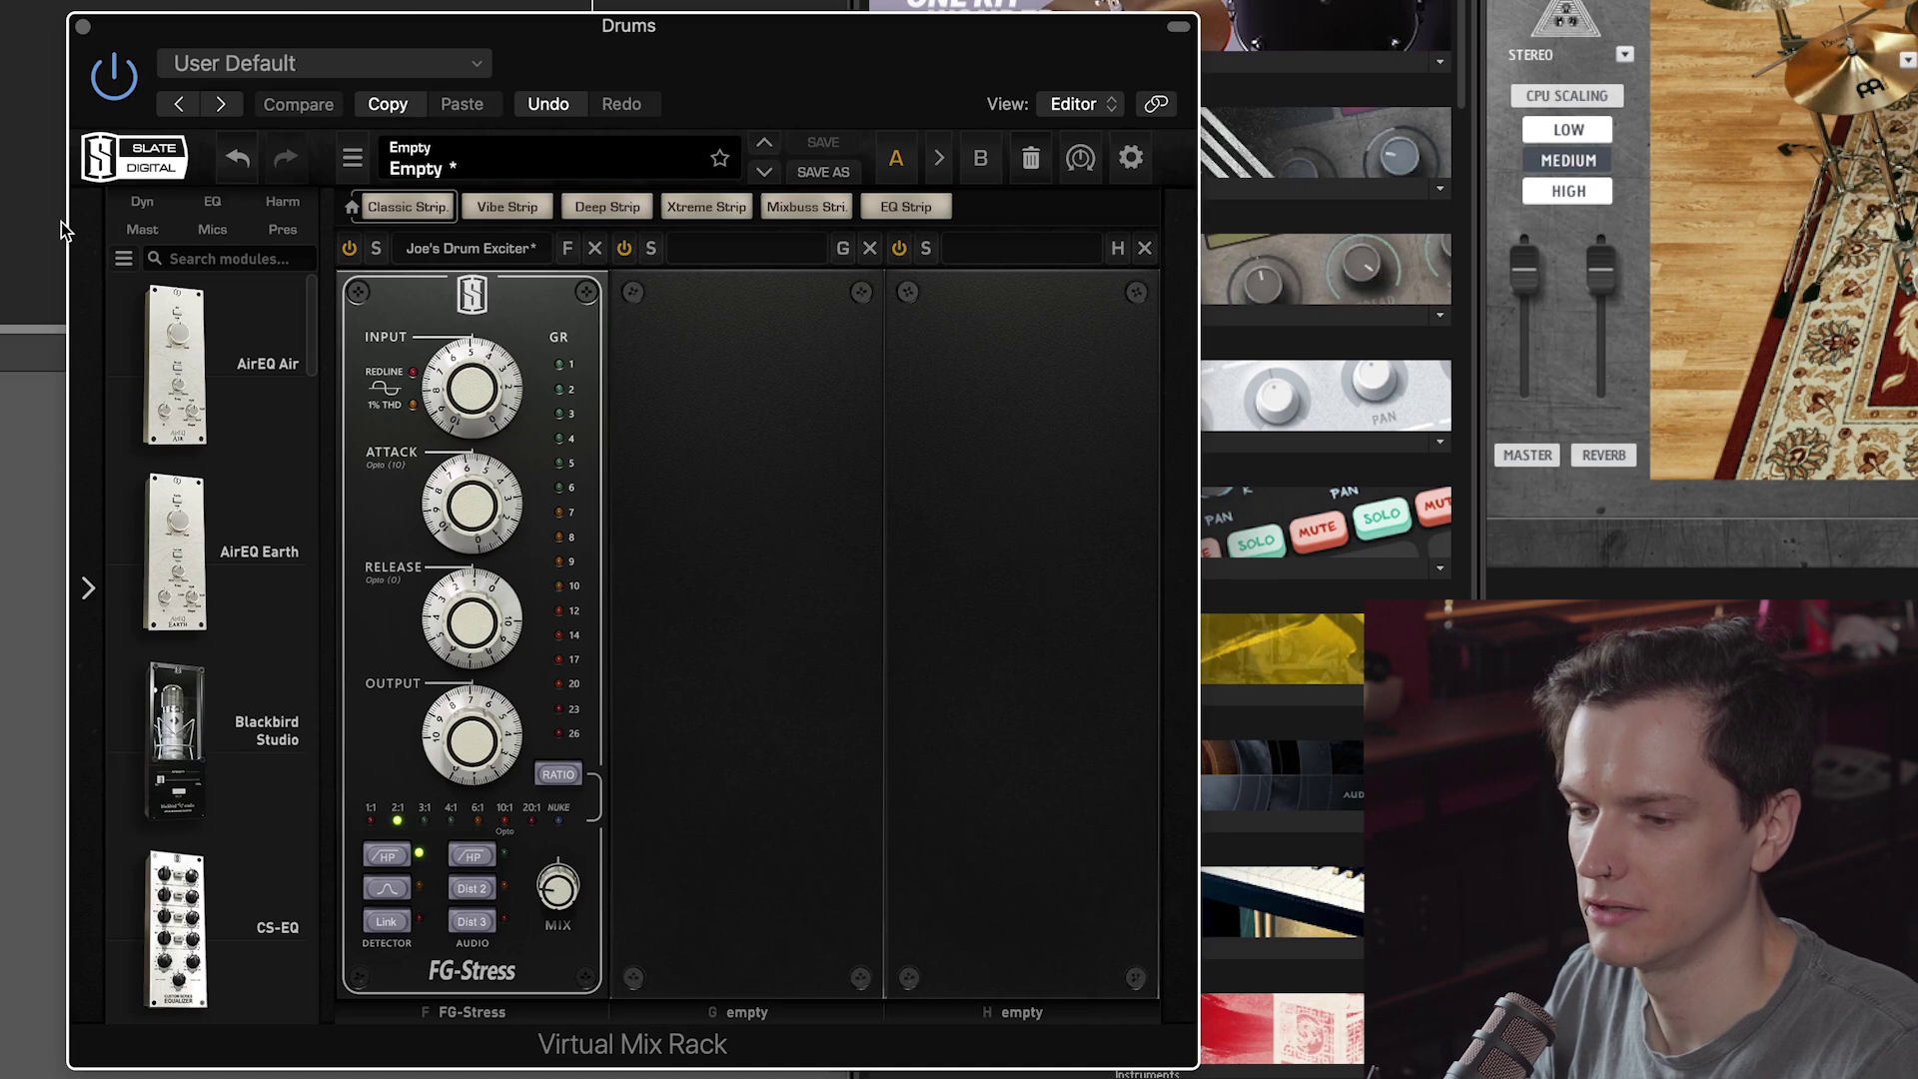
click(113, 80)
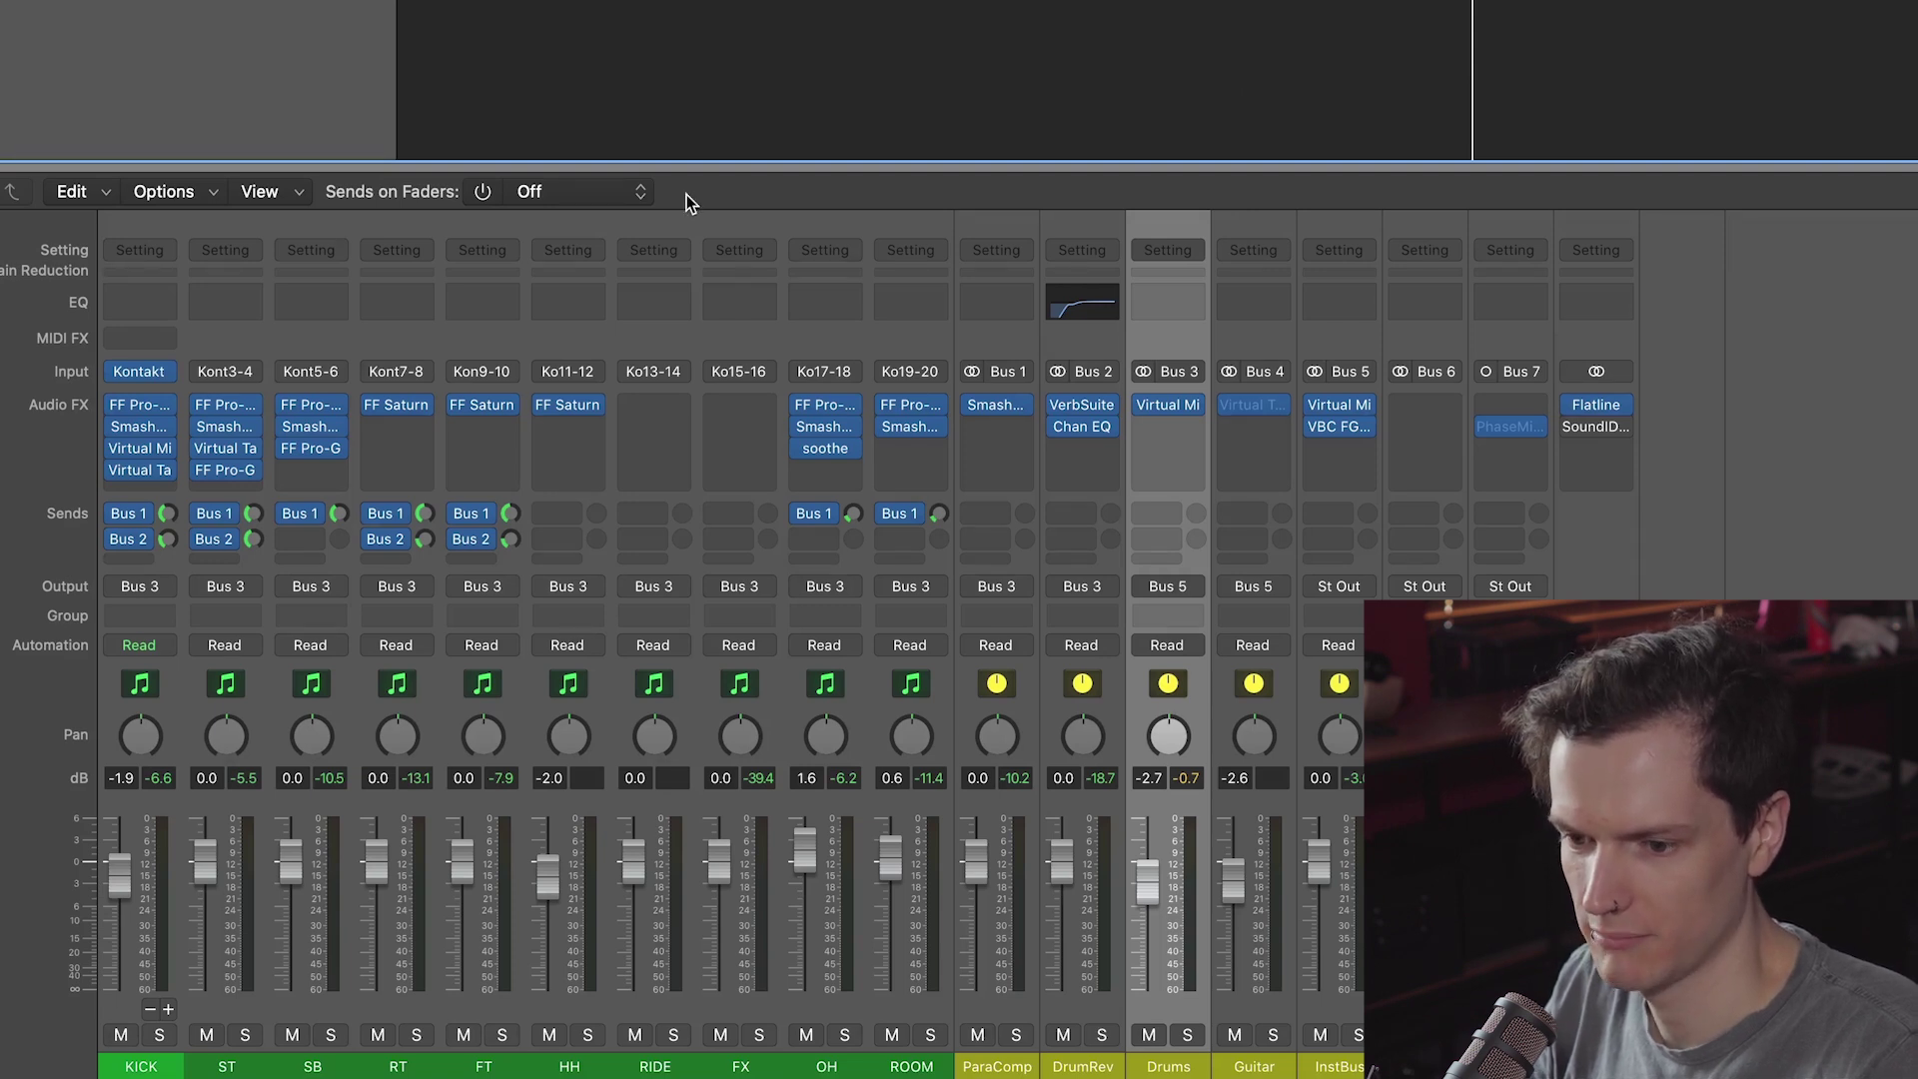
Step: Solo the KICK channel during playback, open its Pro-Q 3 equalizer and nudge the high shelf near 5 kHz slightly upward
click(160, 1035)
key(space)
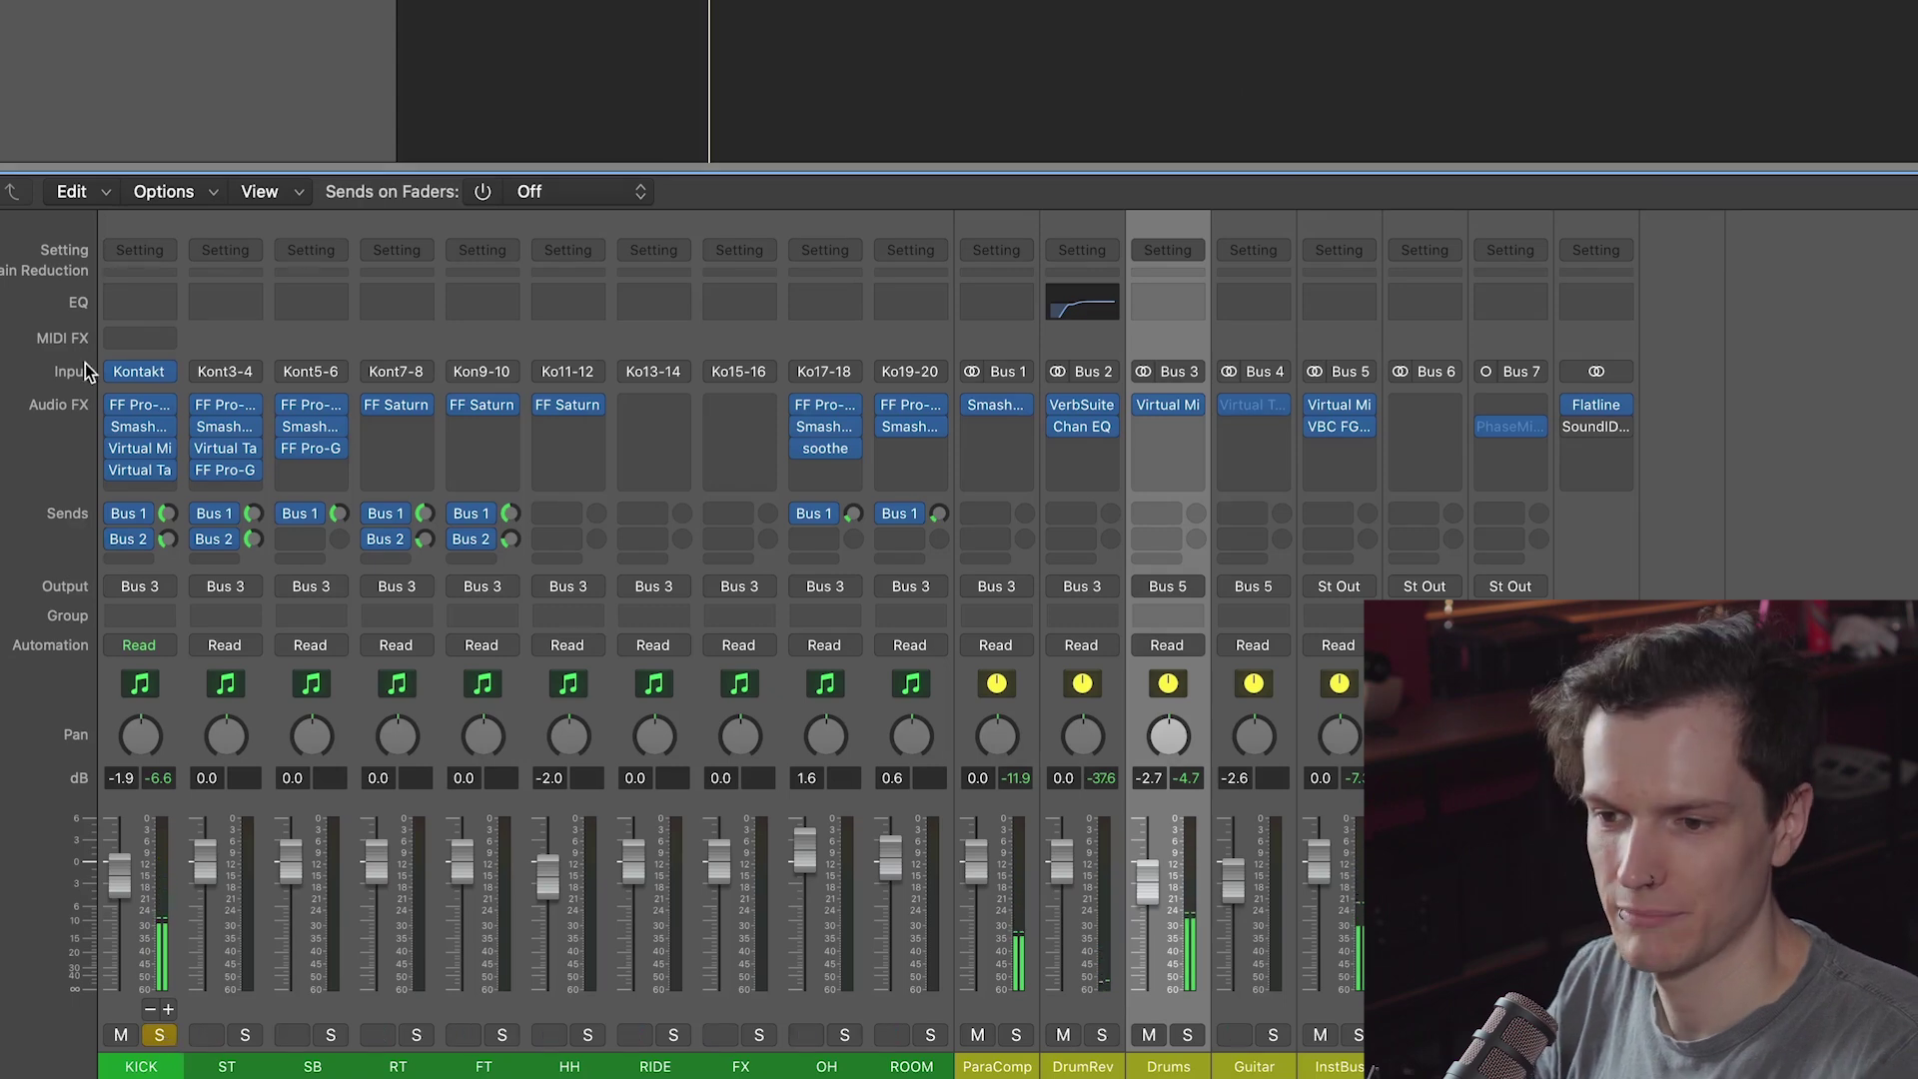
click(135, 404)
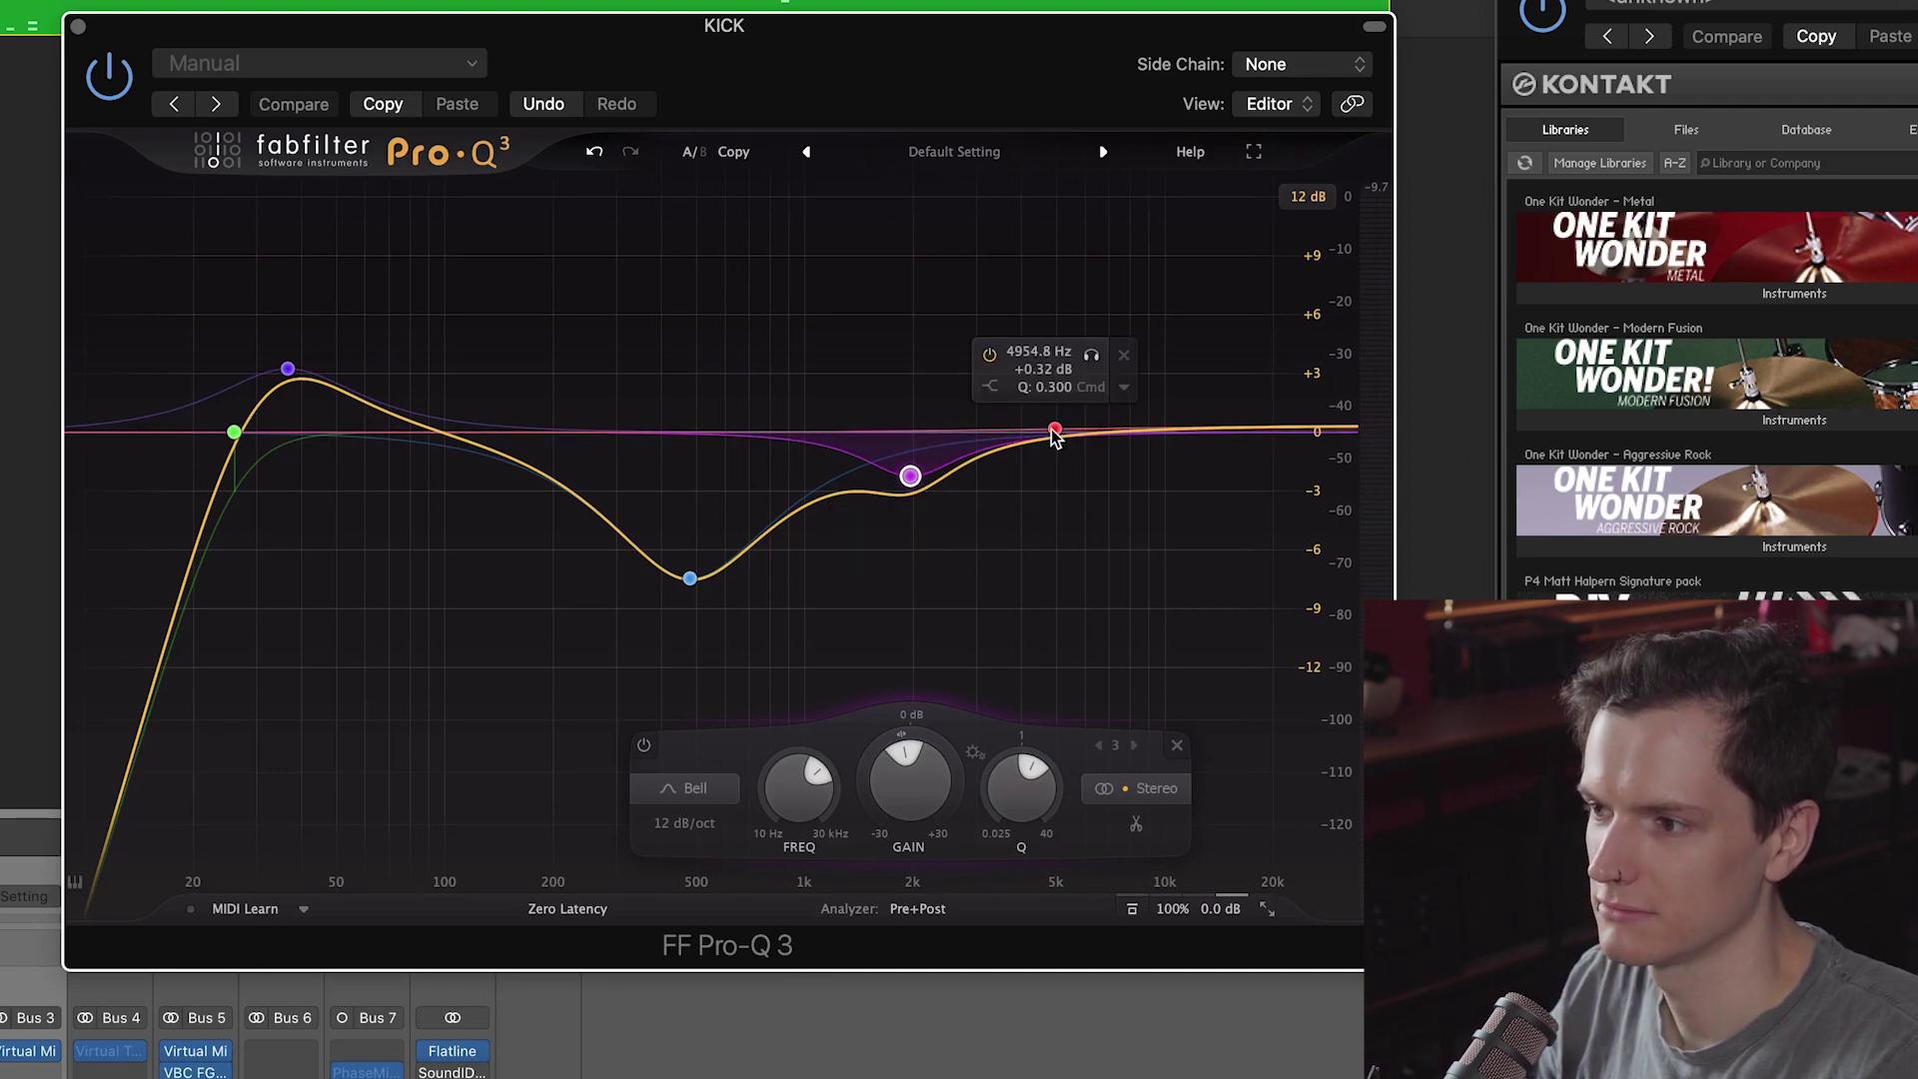
drag(1054, 432, 1048, 427)
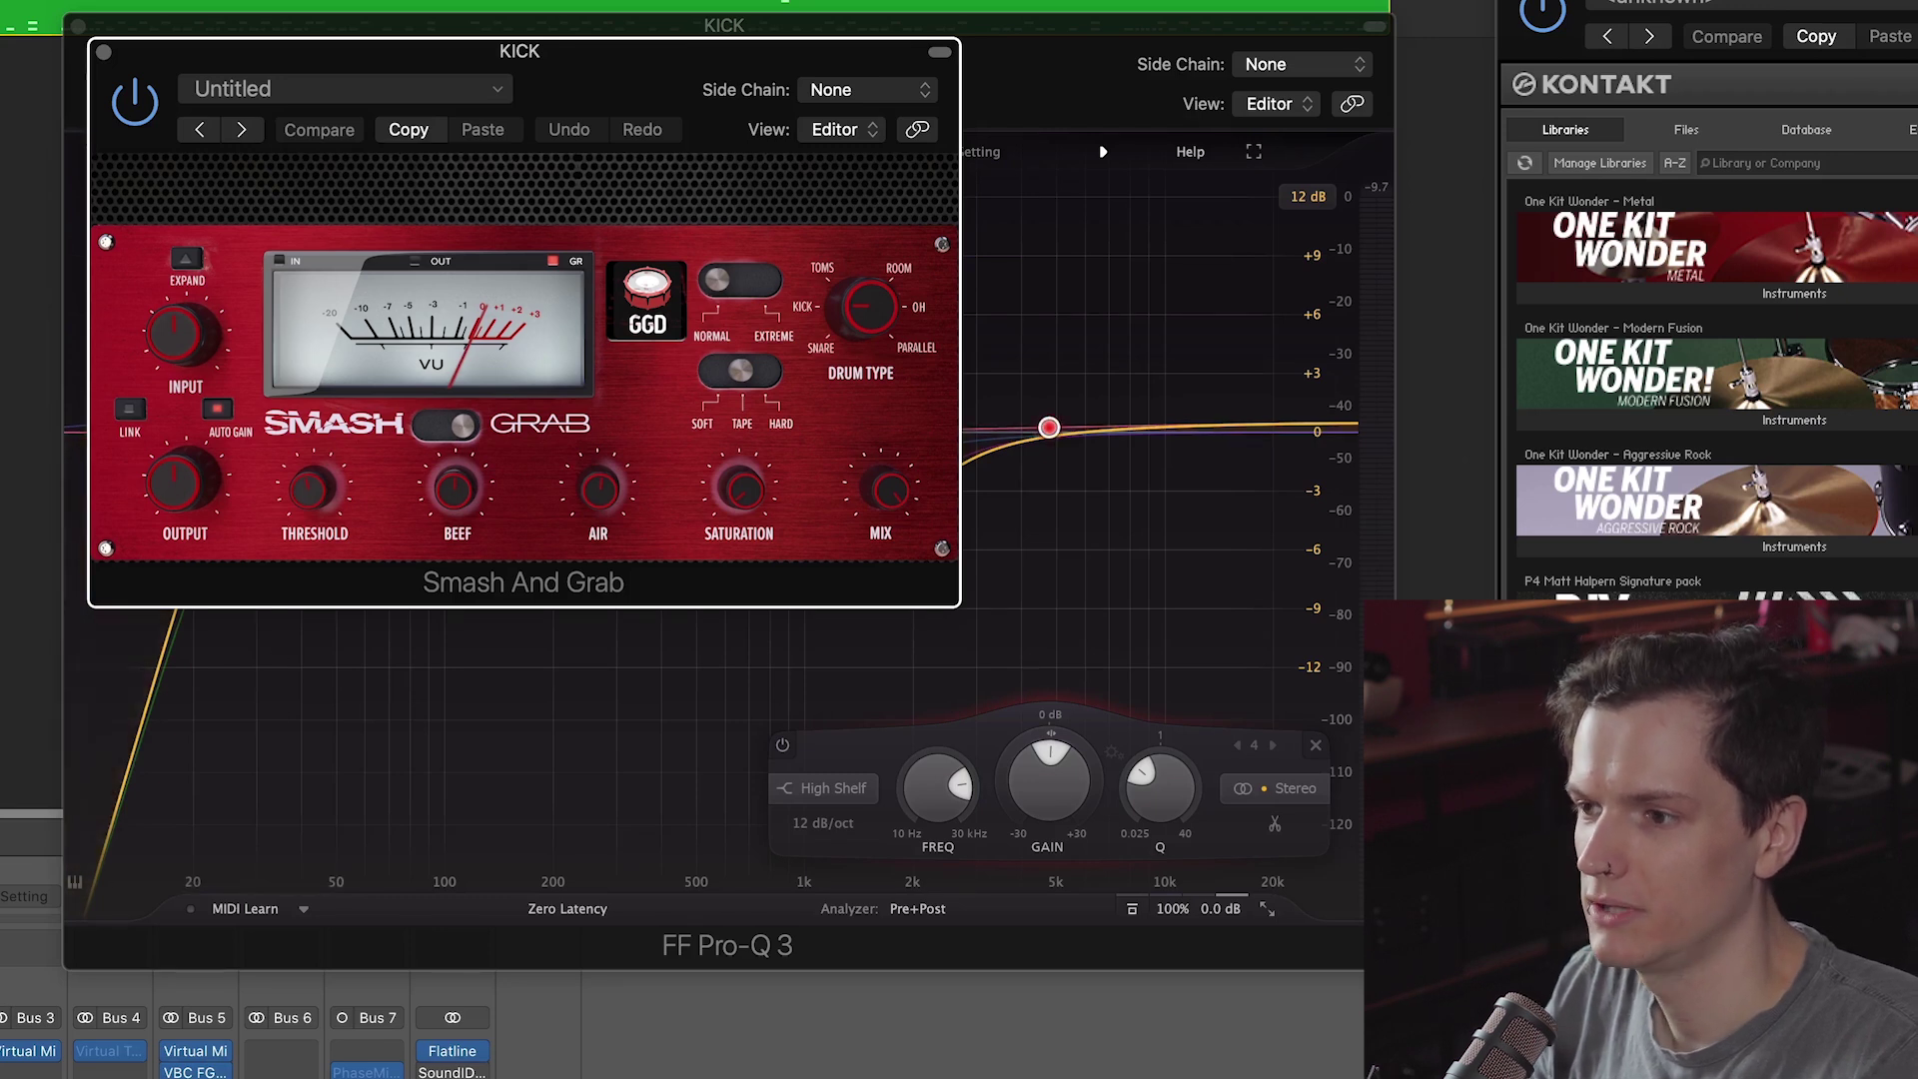
Step: Audition the KICK channel's Smash And Grab during playback, comparing it bypassed and active, and close it along with Pro-Q 3
key(space)
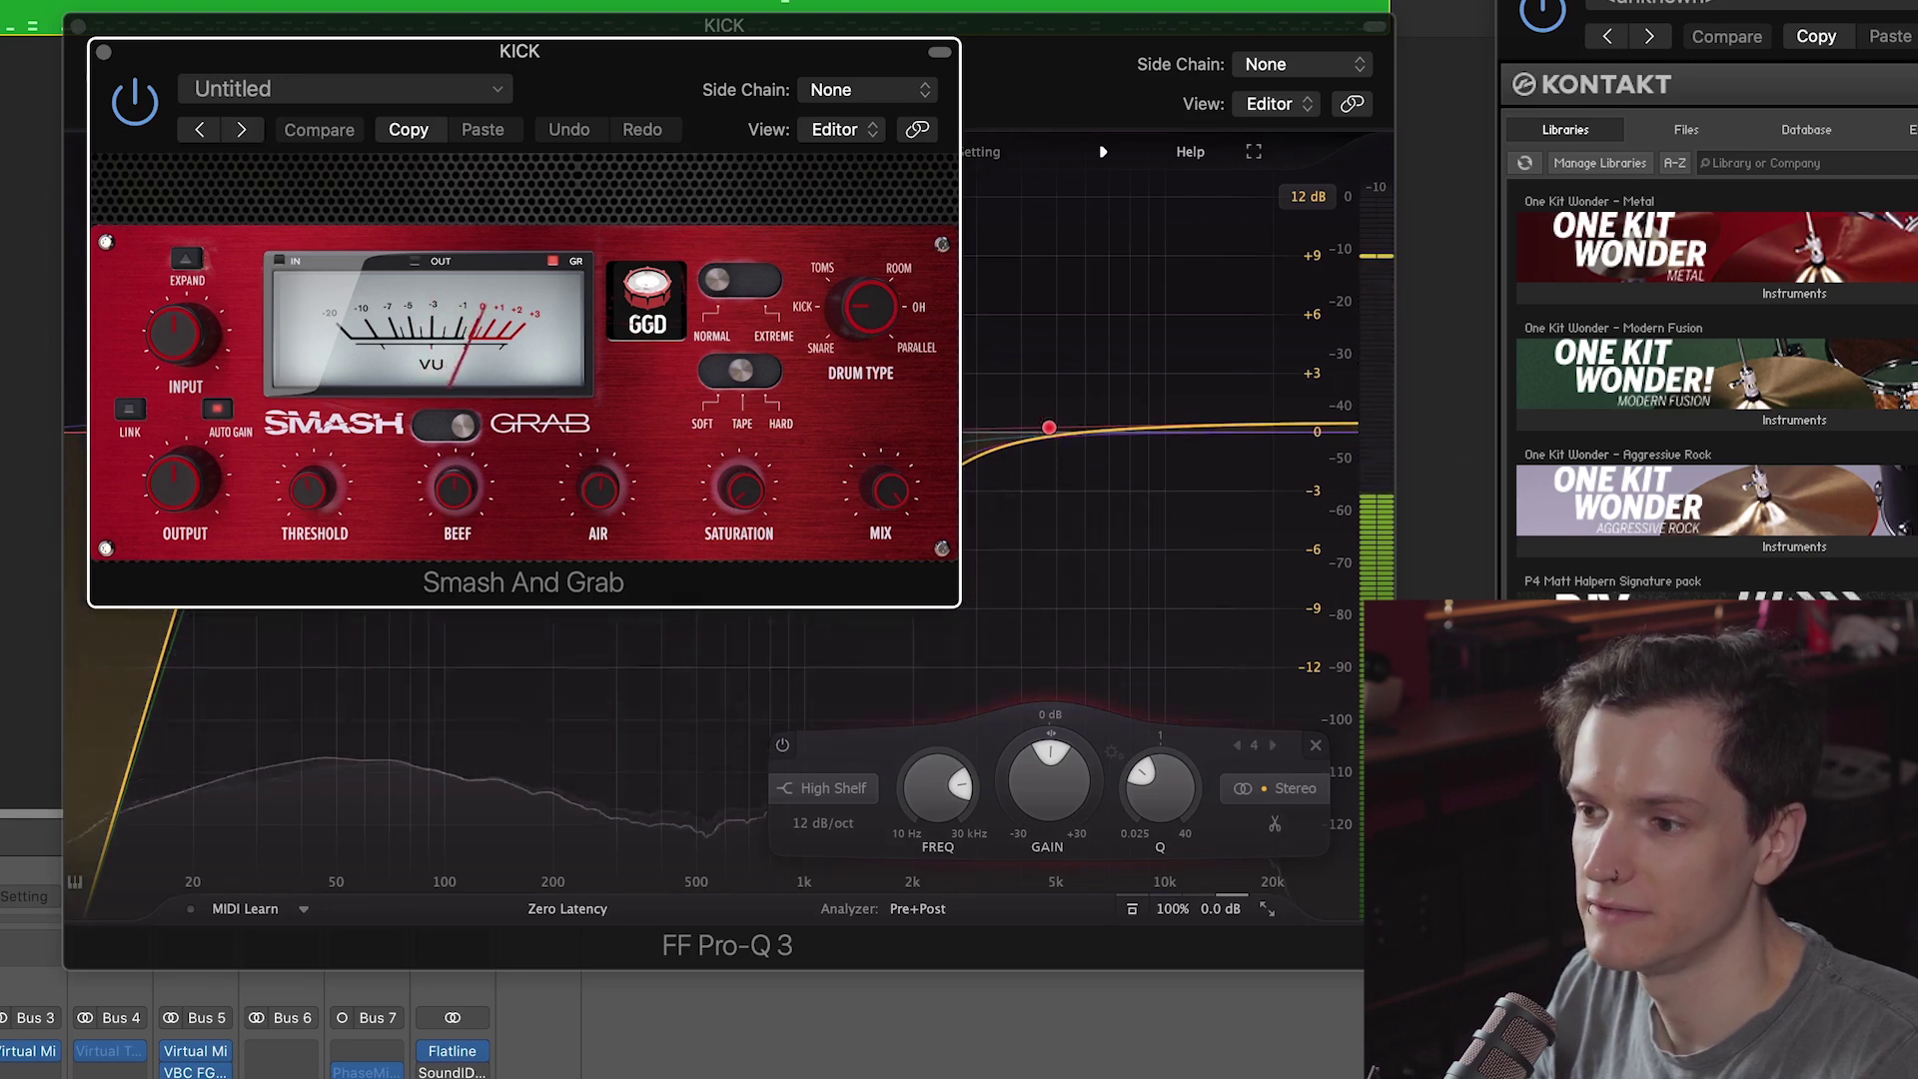
drag(332, 501, 319, 501)
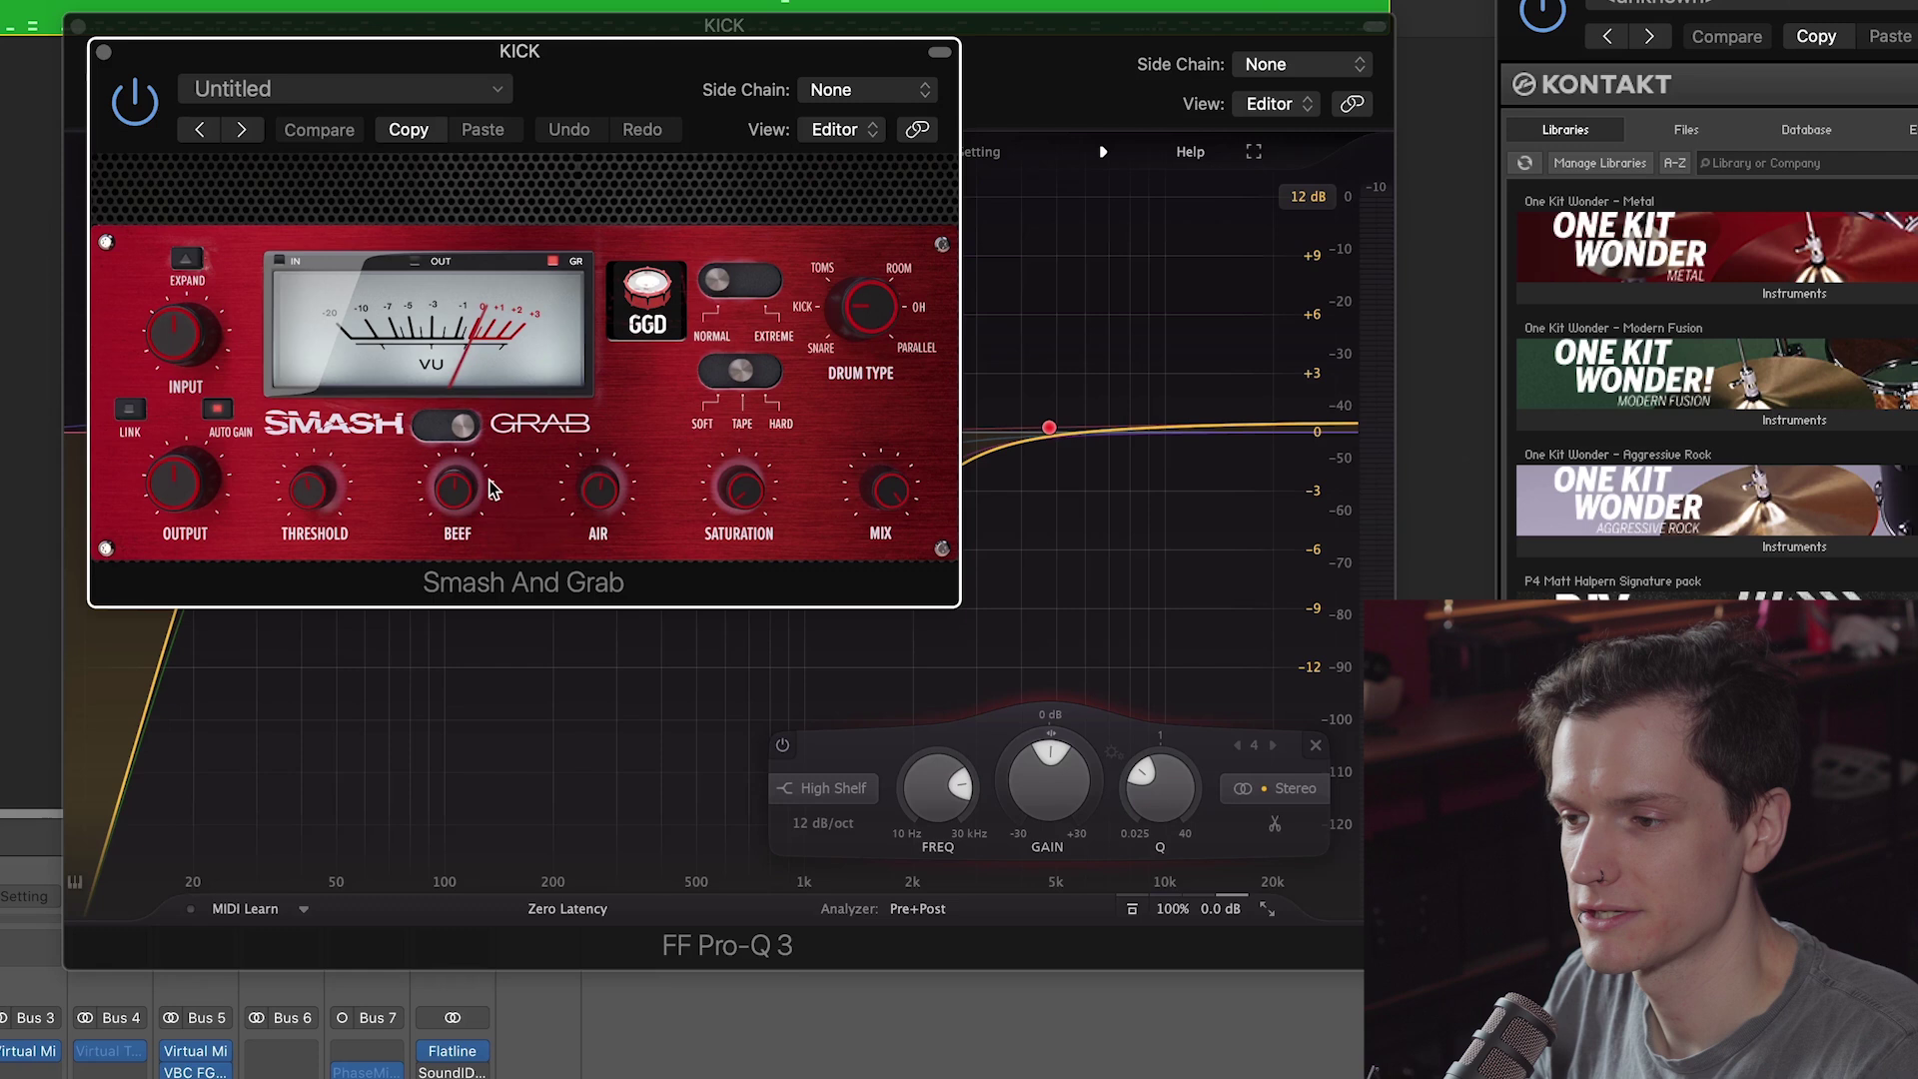
click(732, 489)
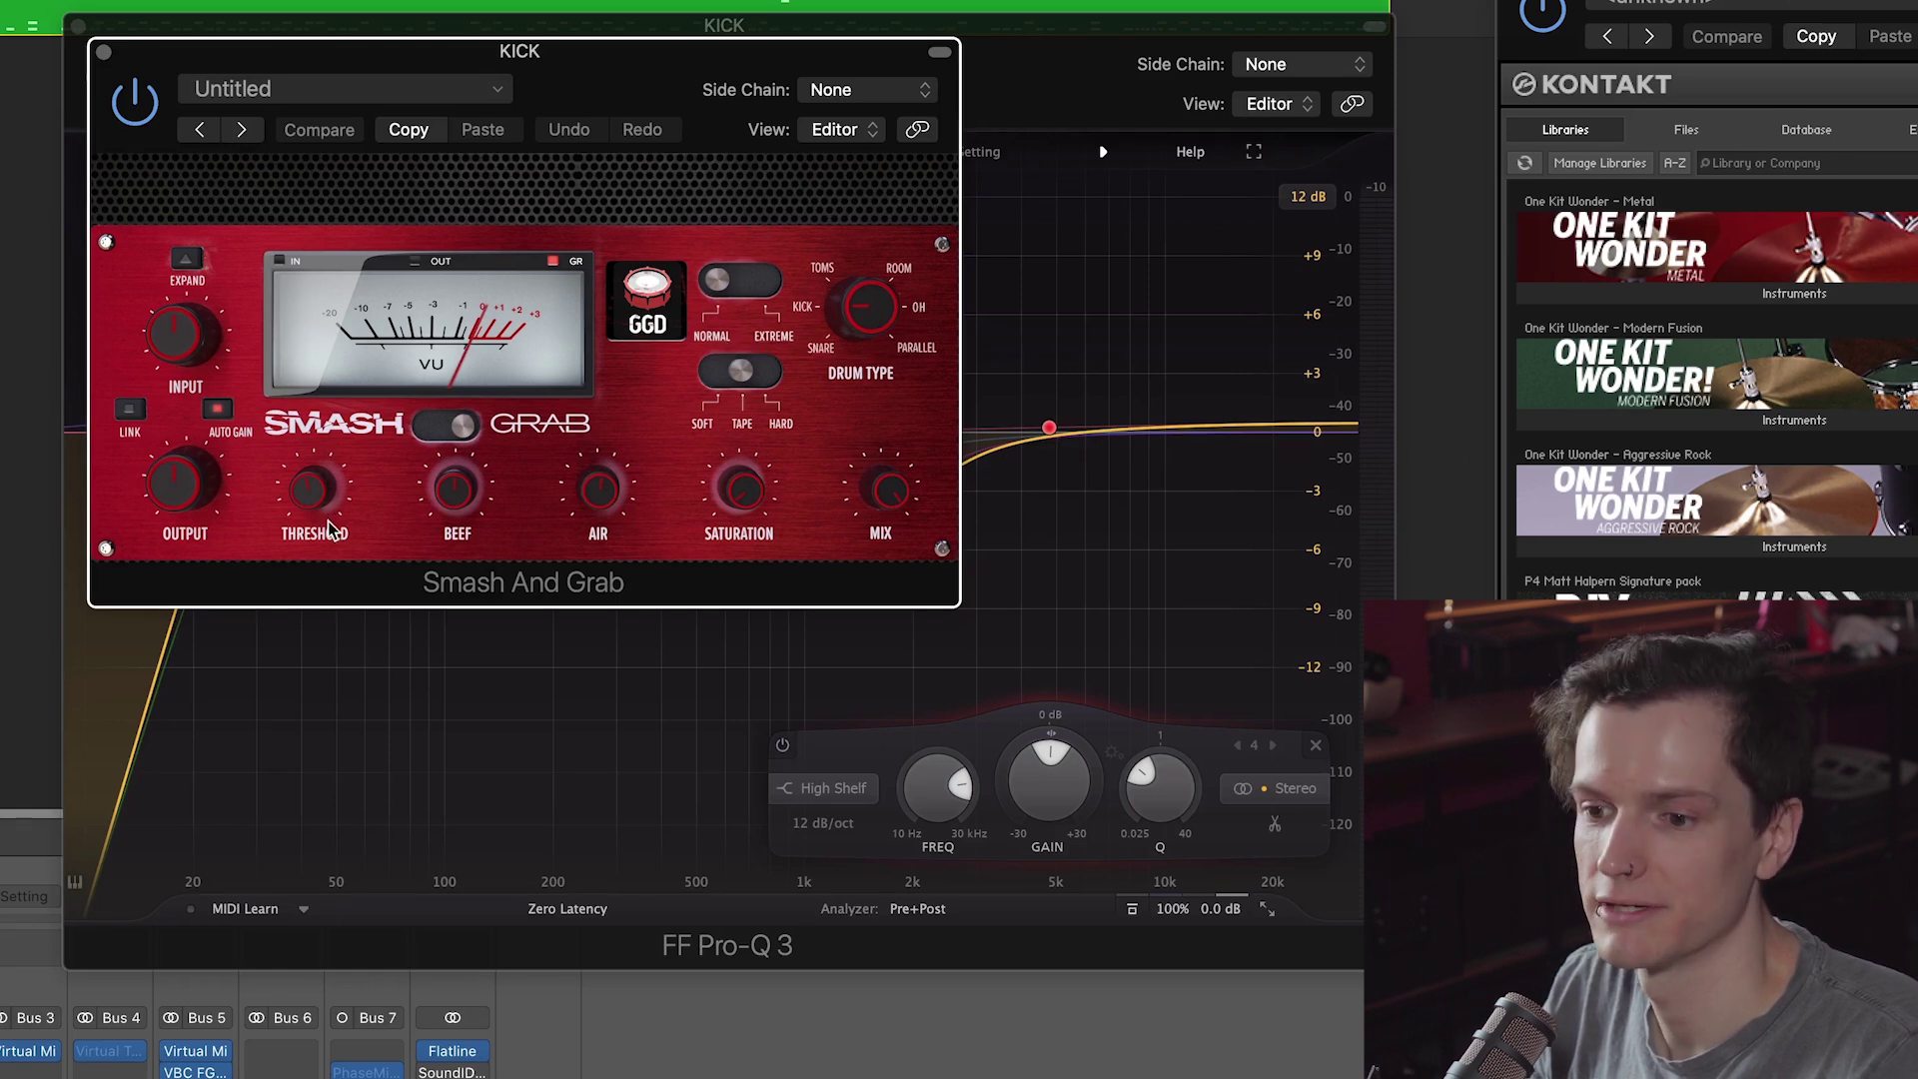
key(space)
click(136, 101)
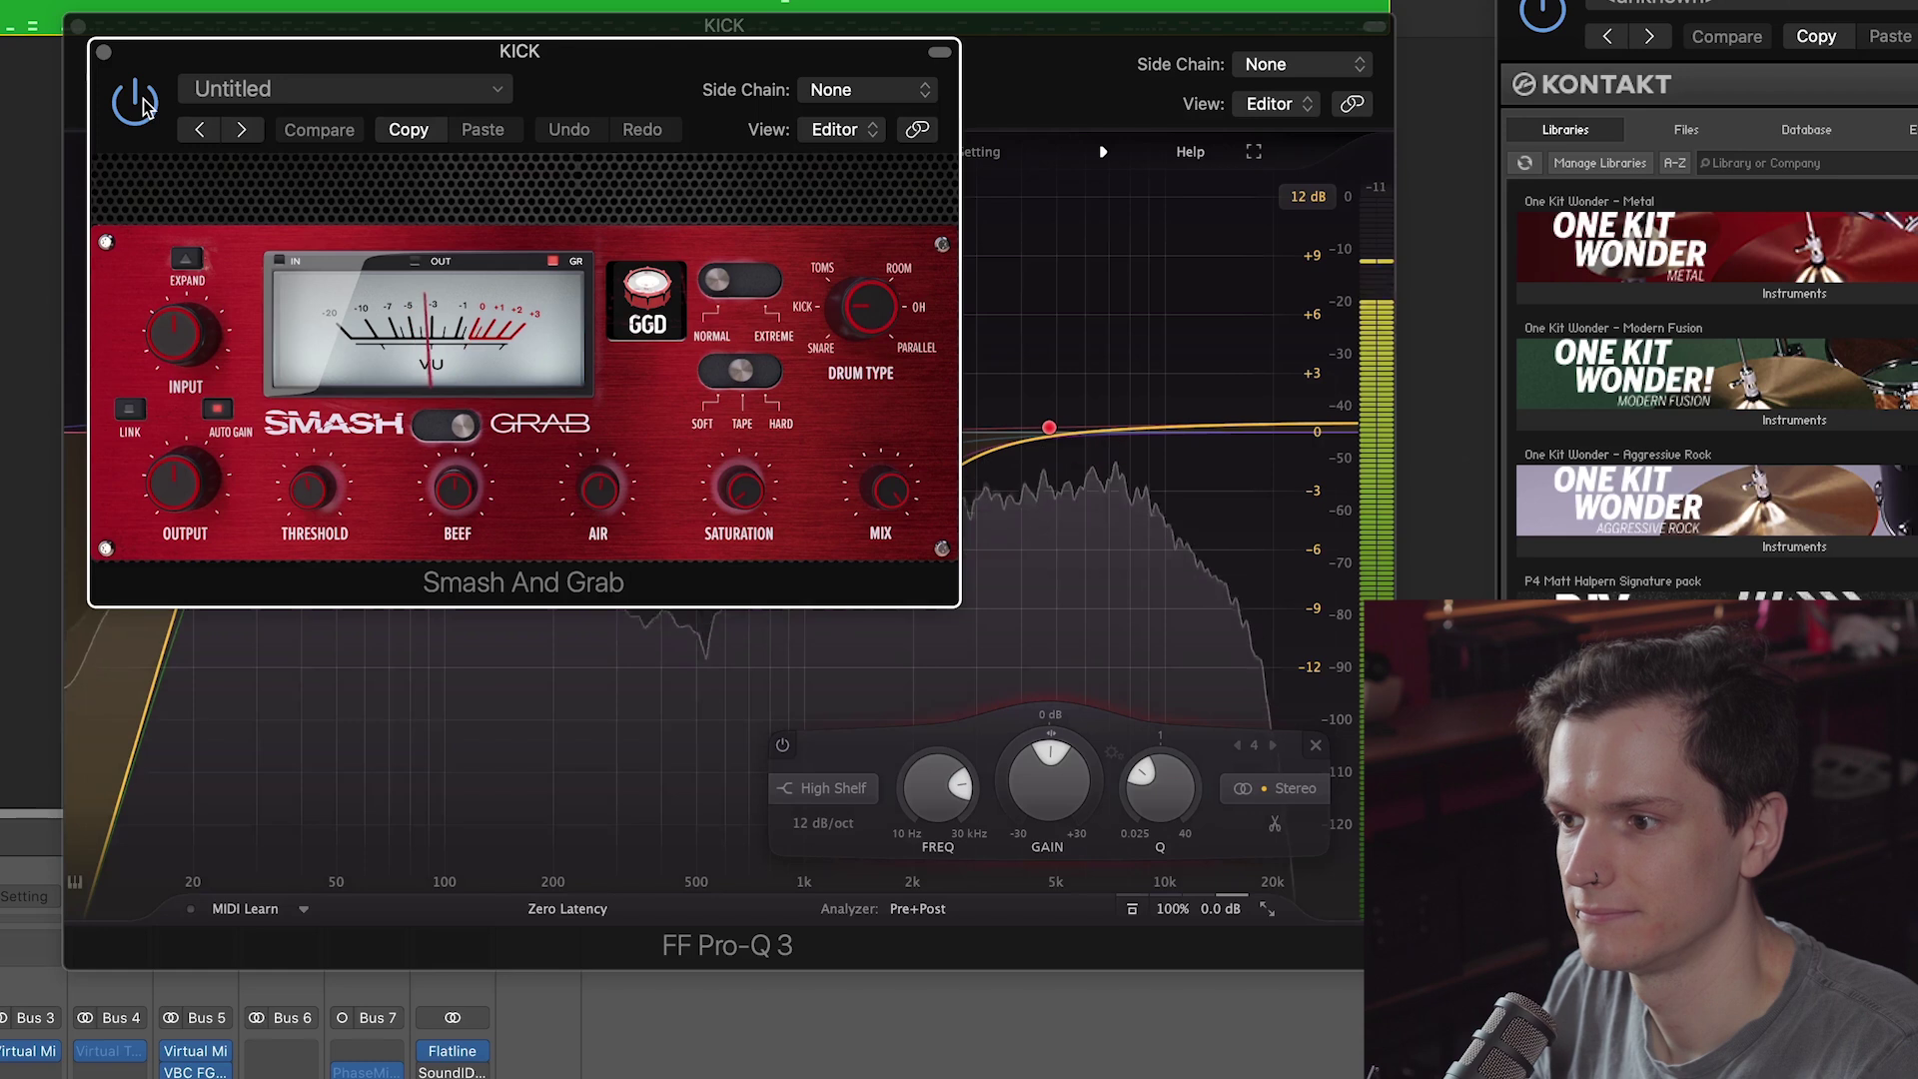
click(140, 103)
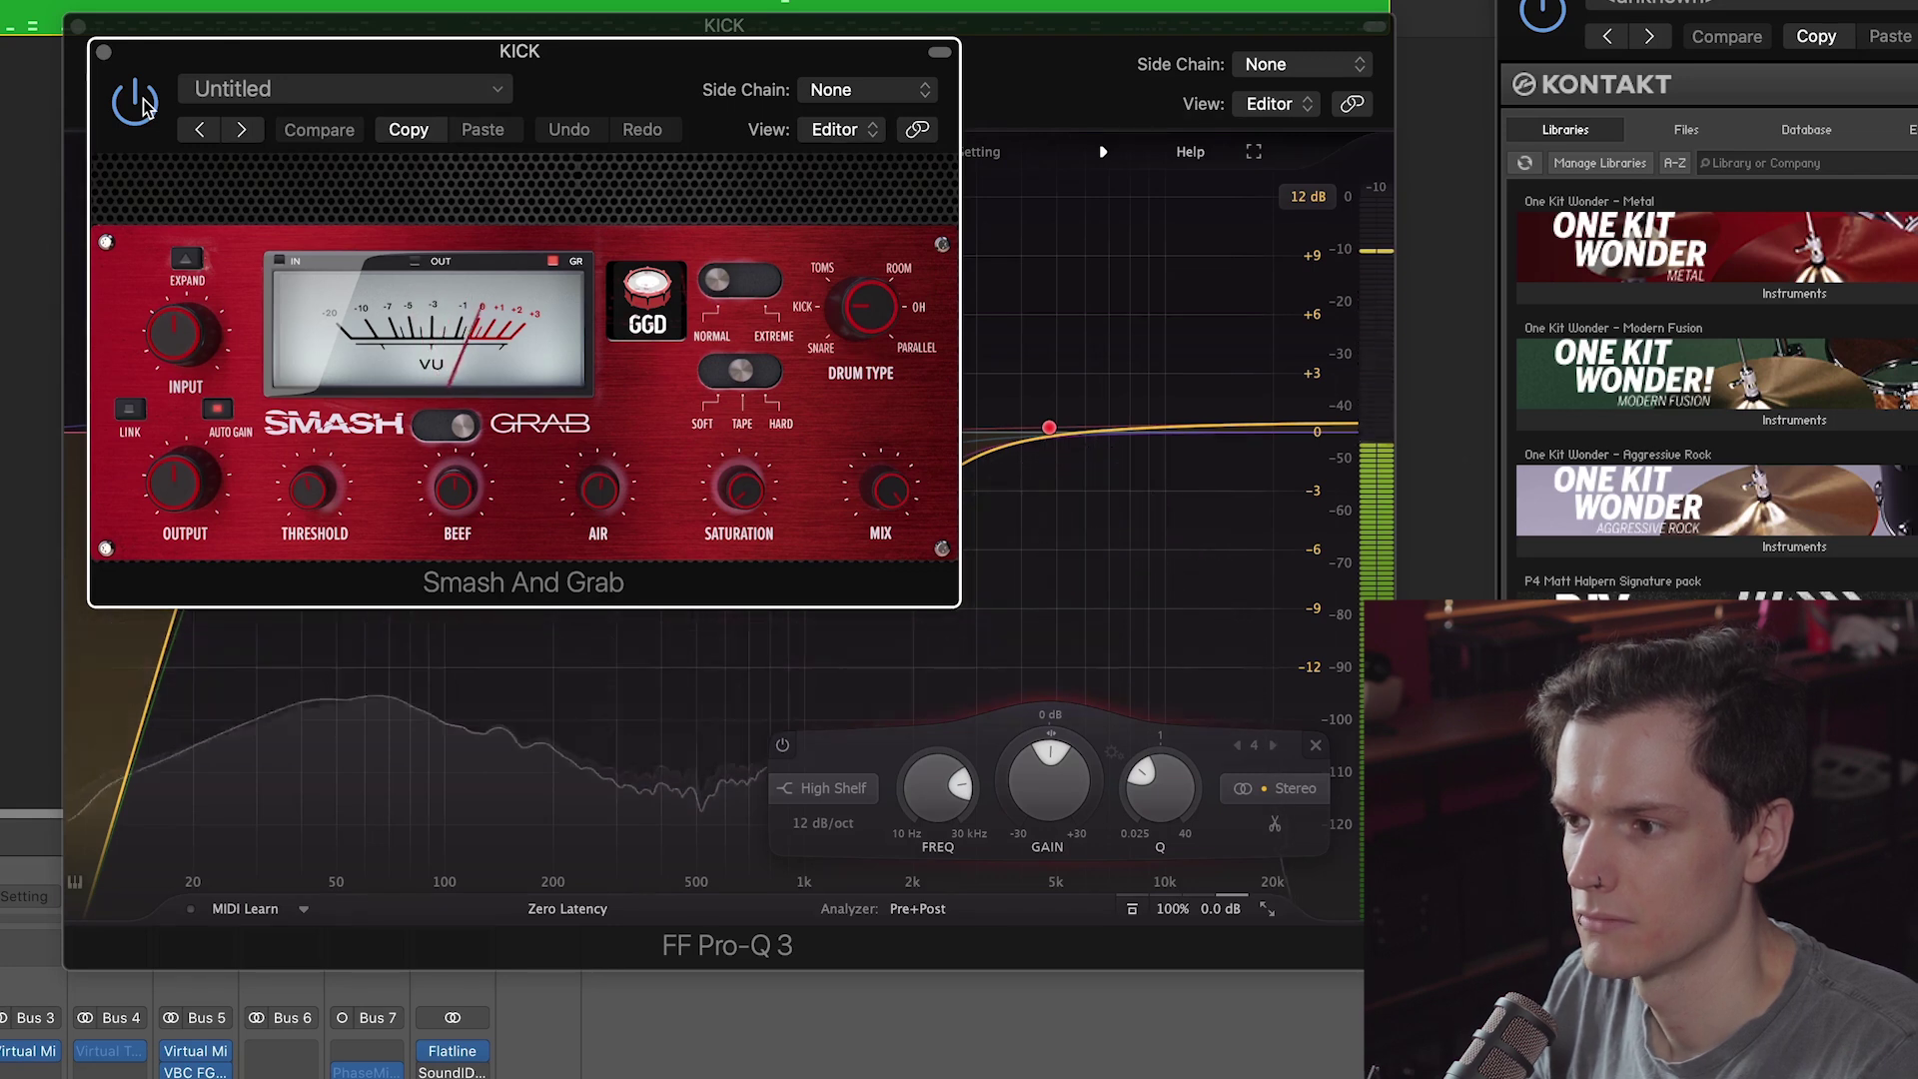
click(104, 51)
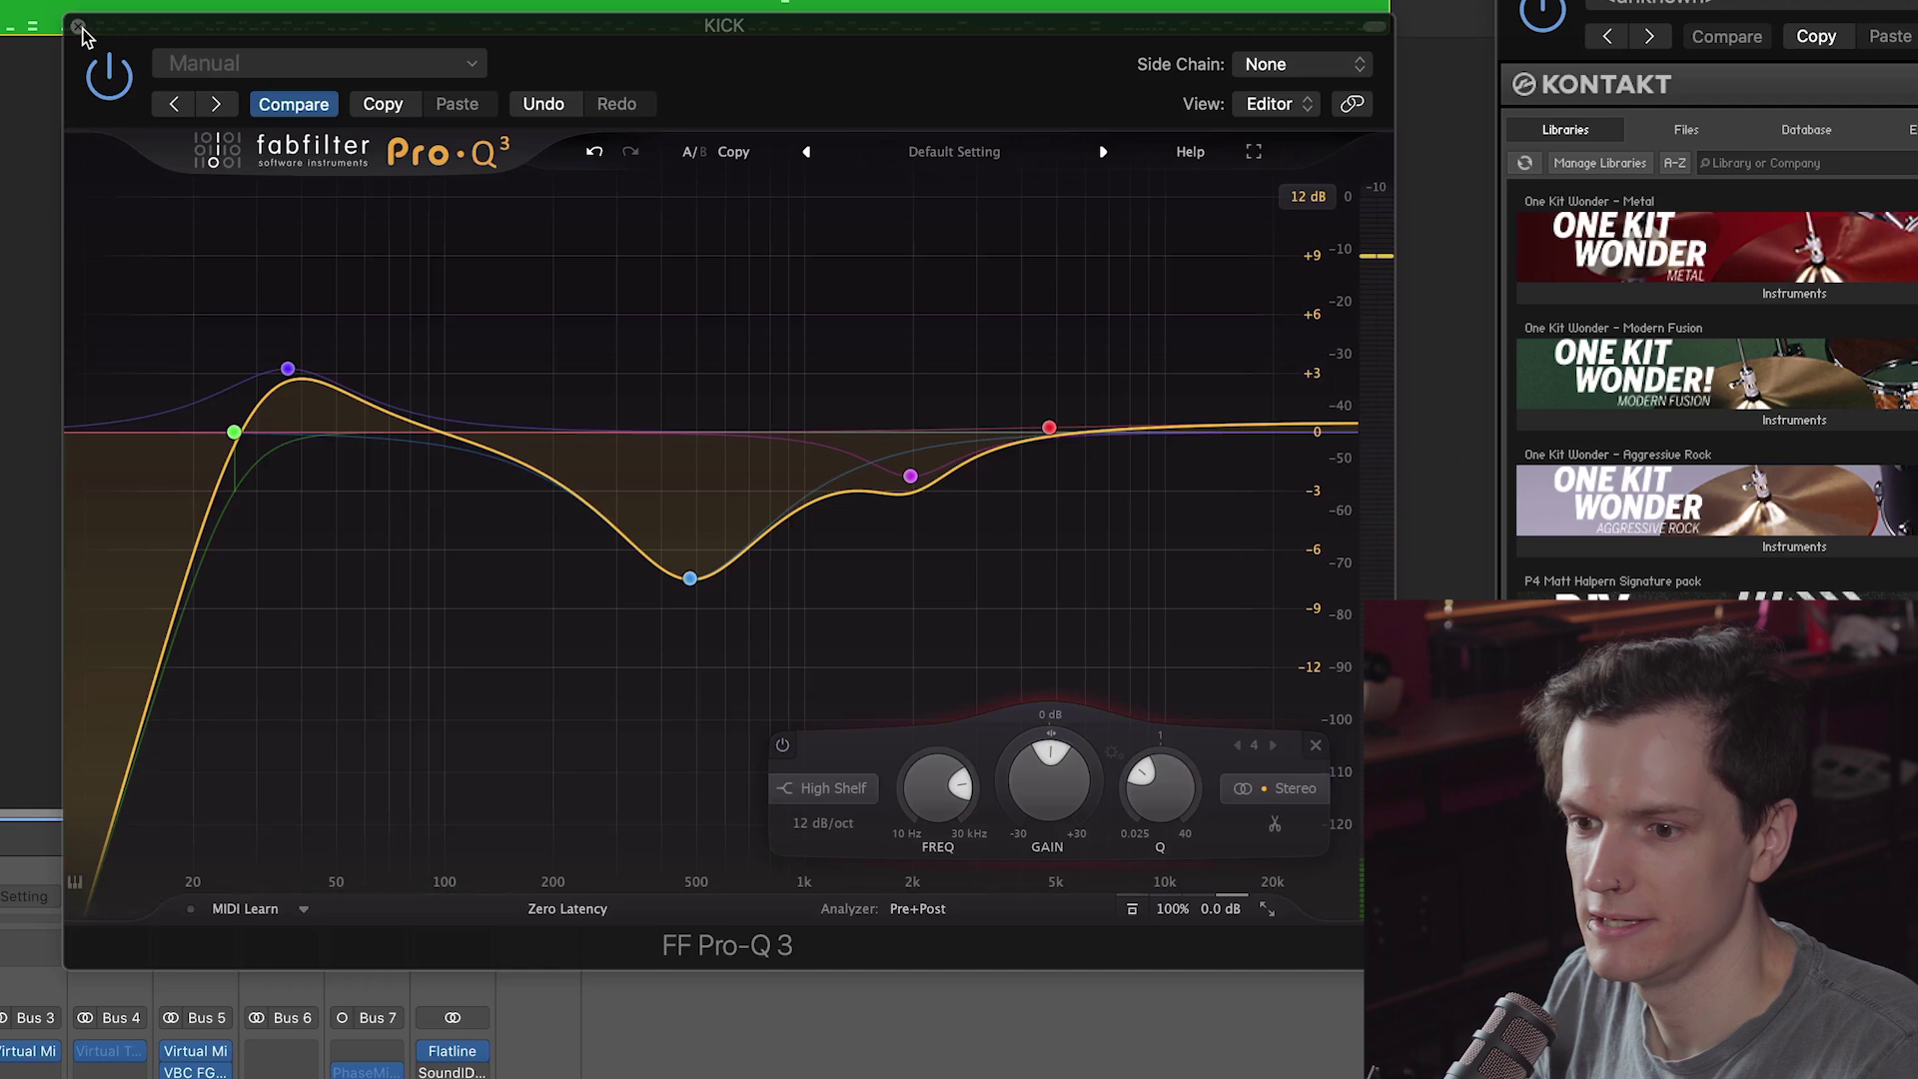
click(80, 27)
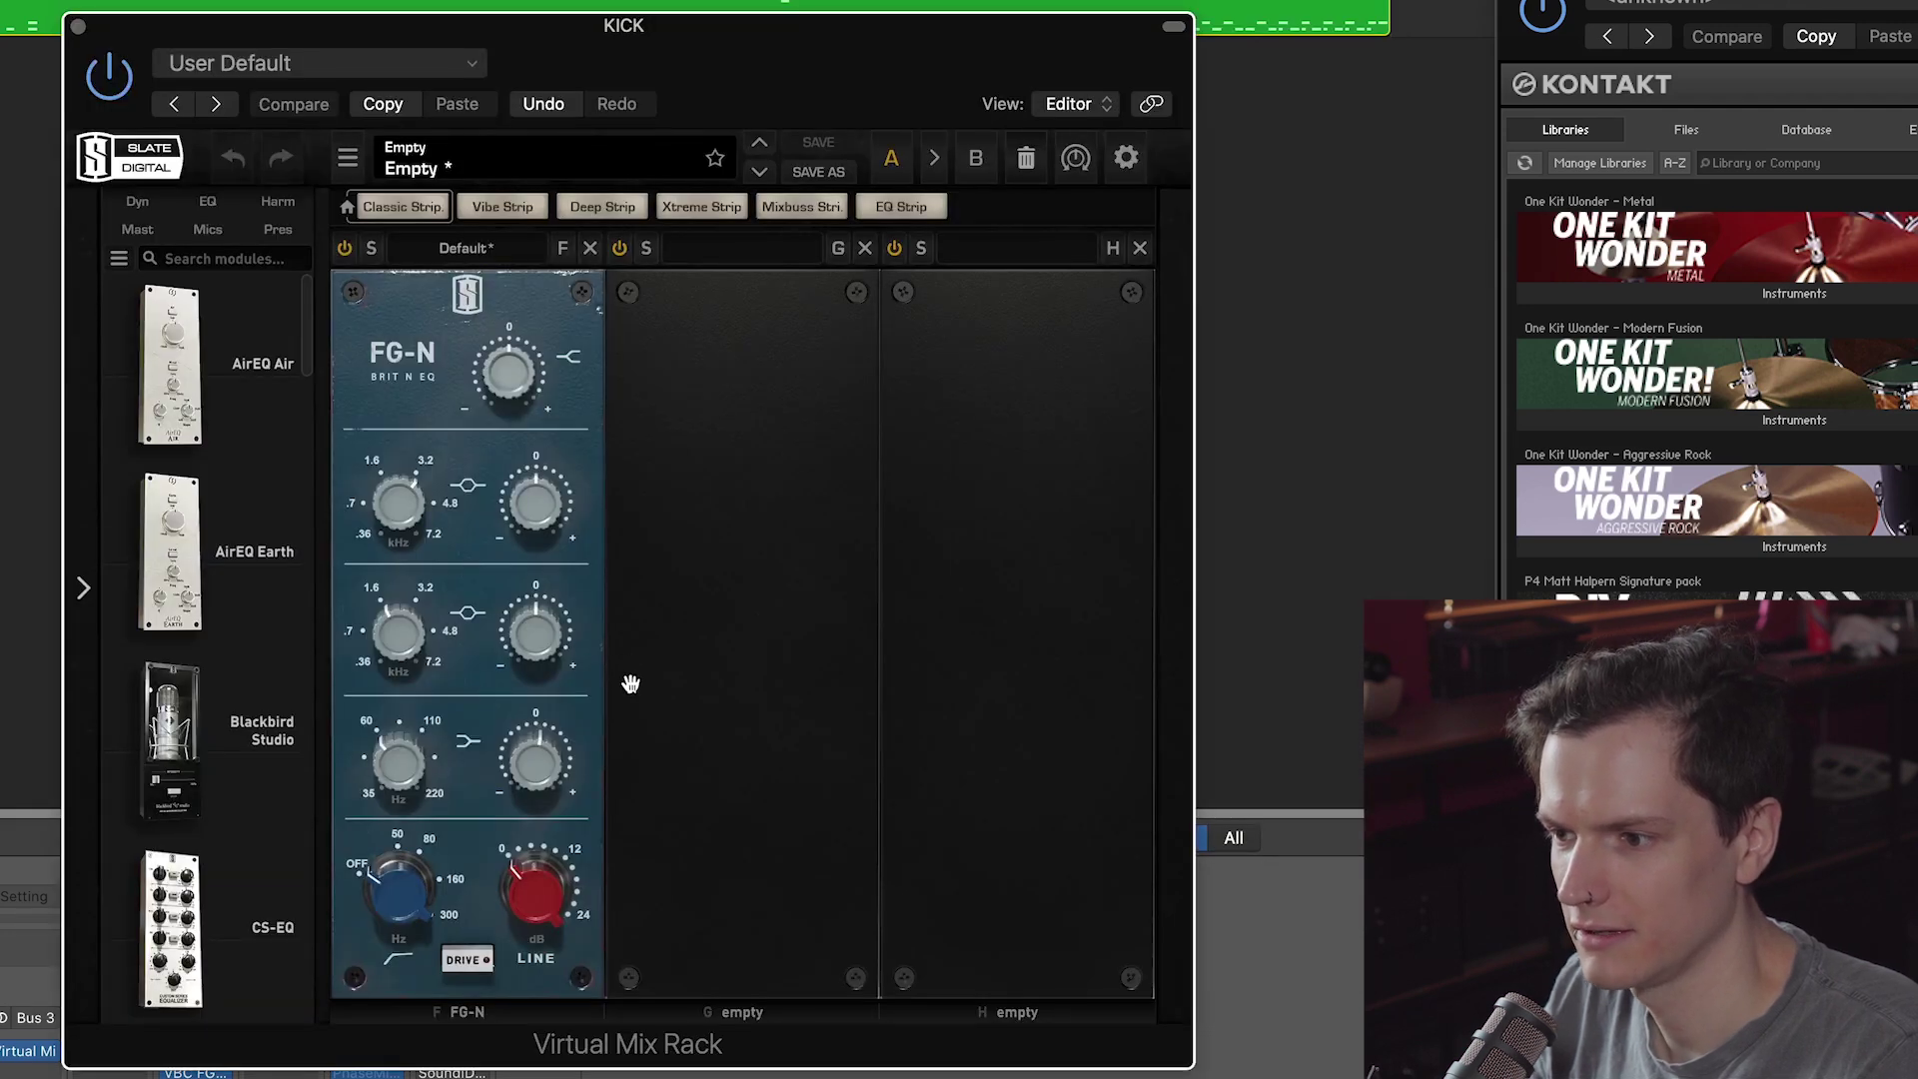
Step: Examine the low-shelf gain and frequency of the FG-N EQ in the KICK channel's Virtual Mix Rack, and close it
mouse_move(539, 766)
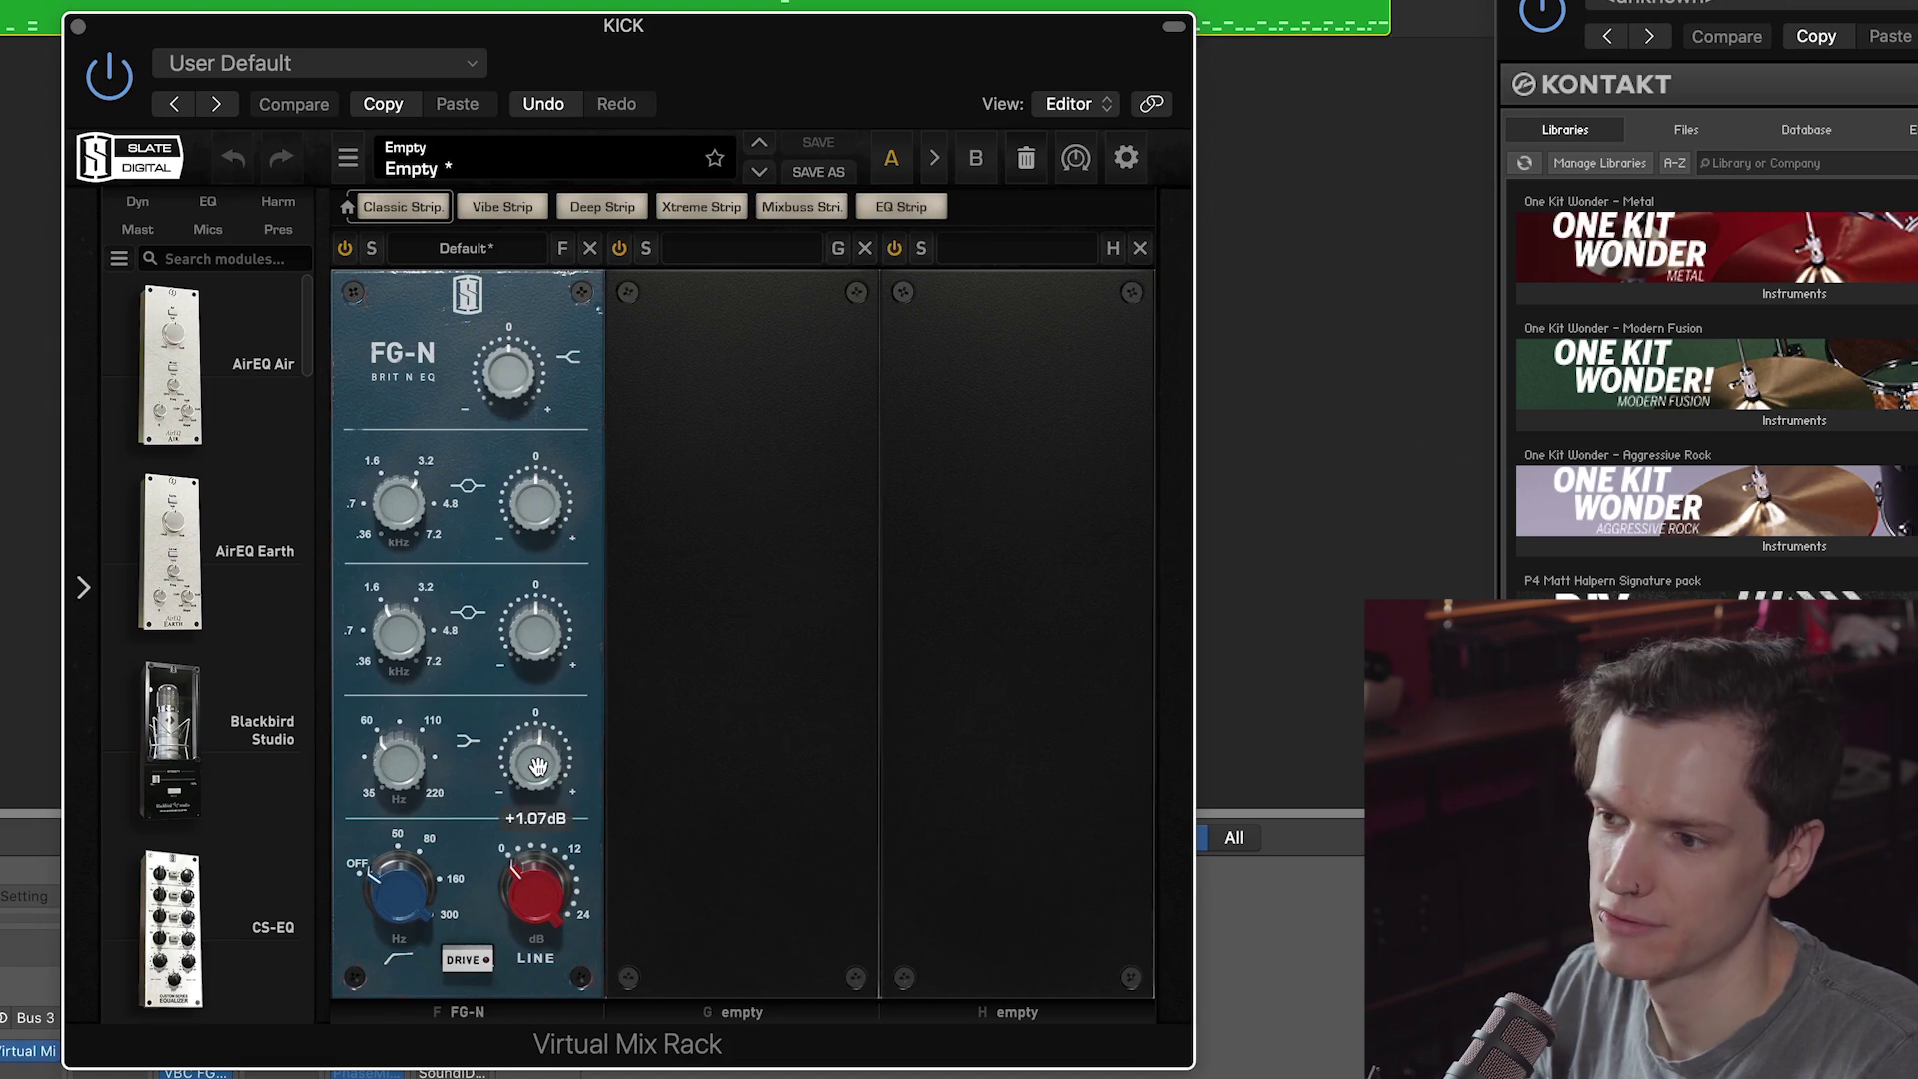
mouse_move(396, 762)
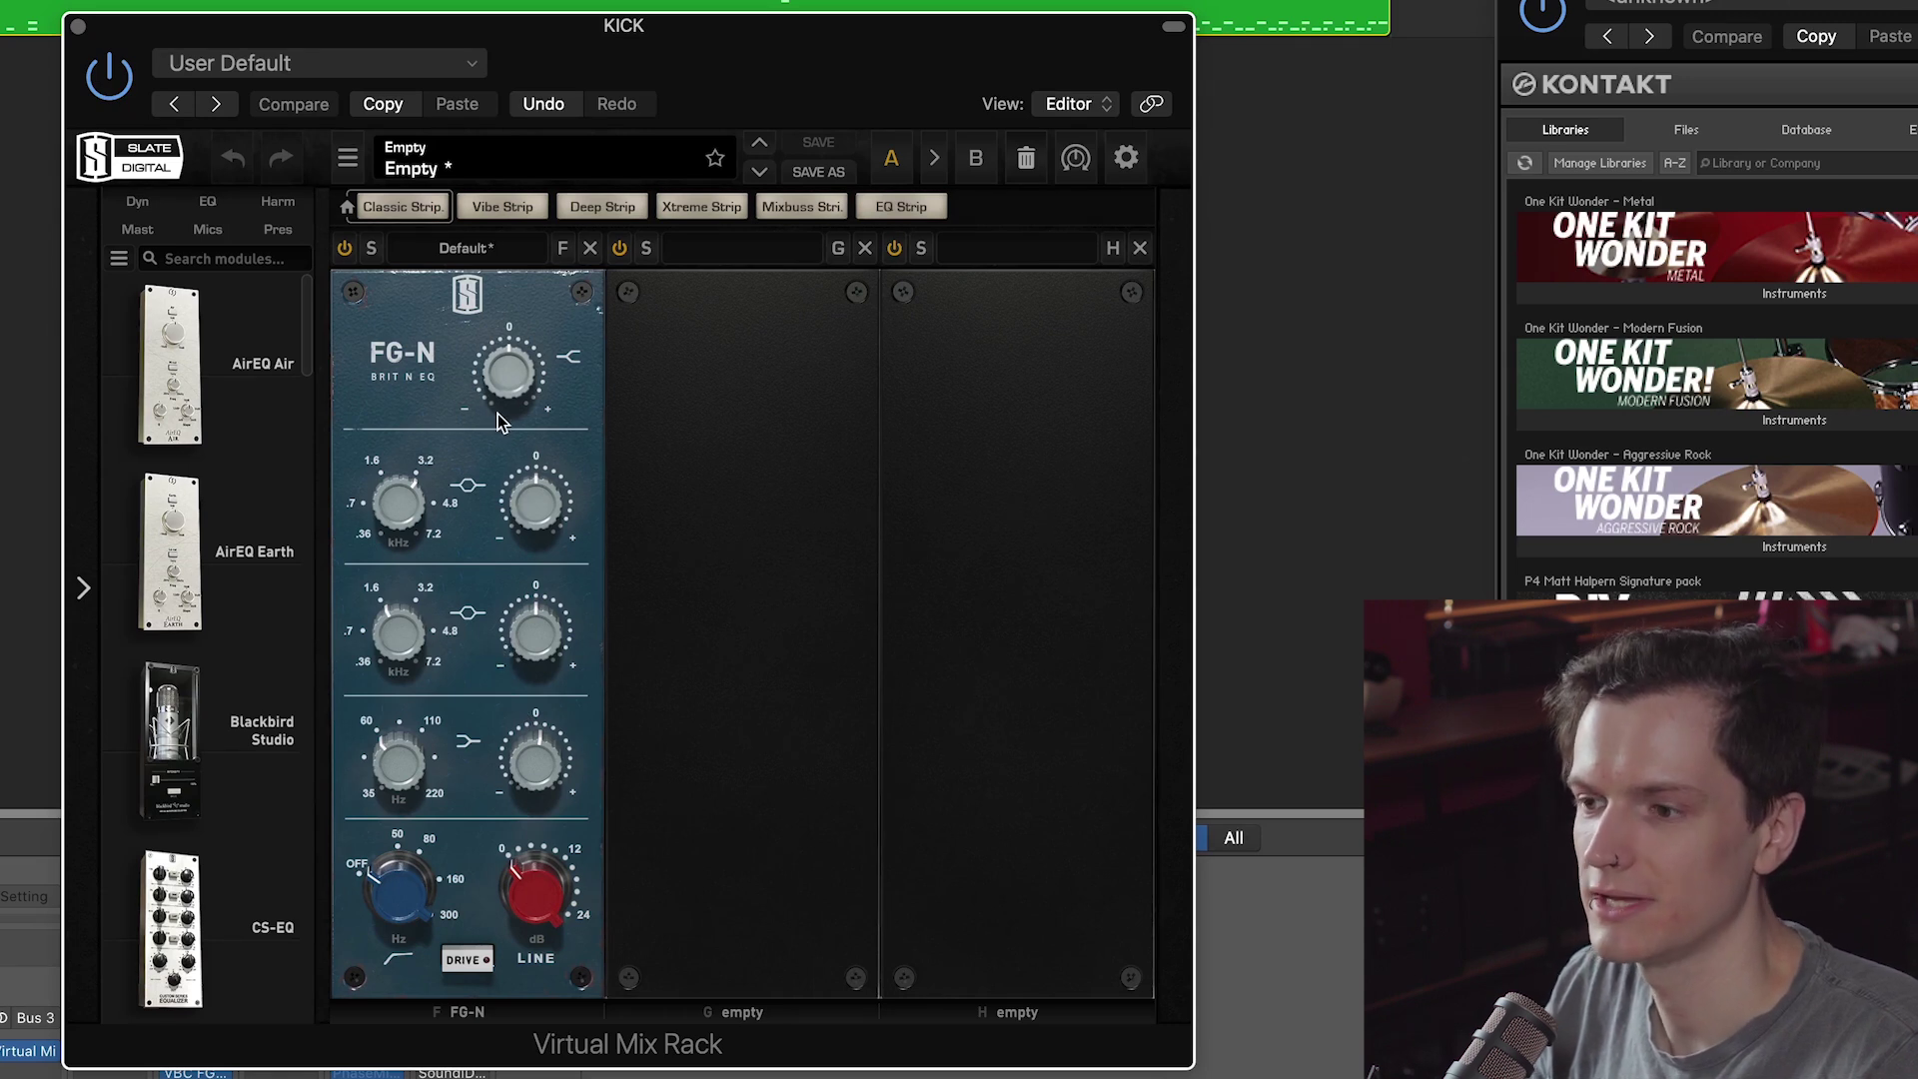
click(79, 28)
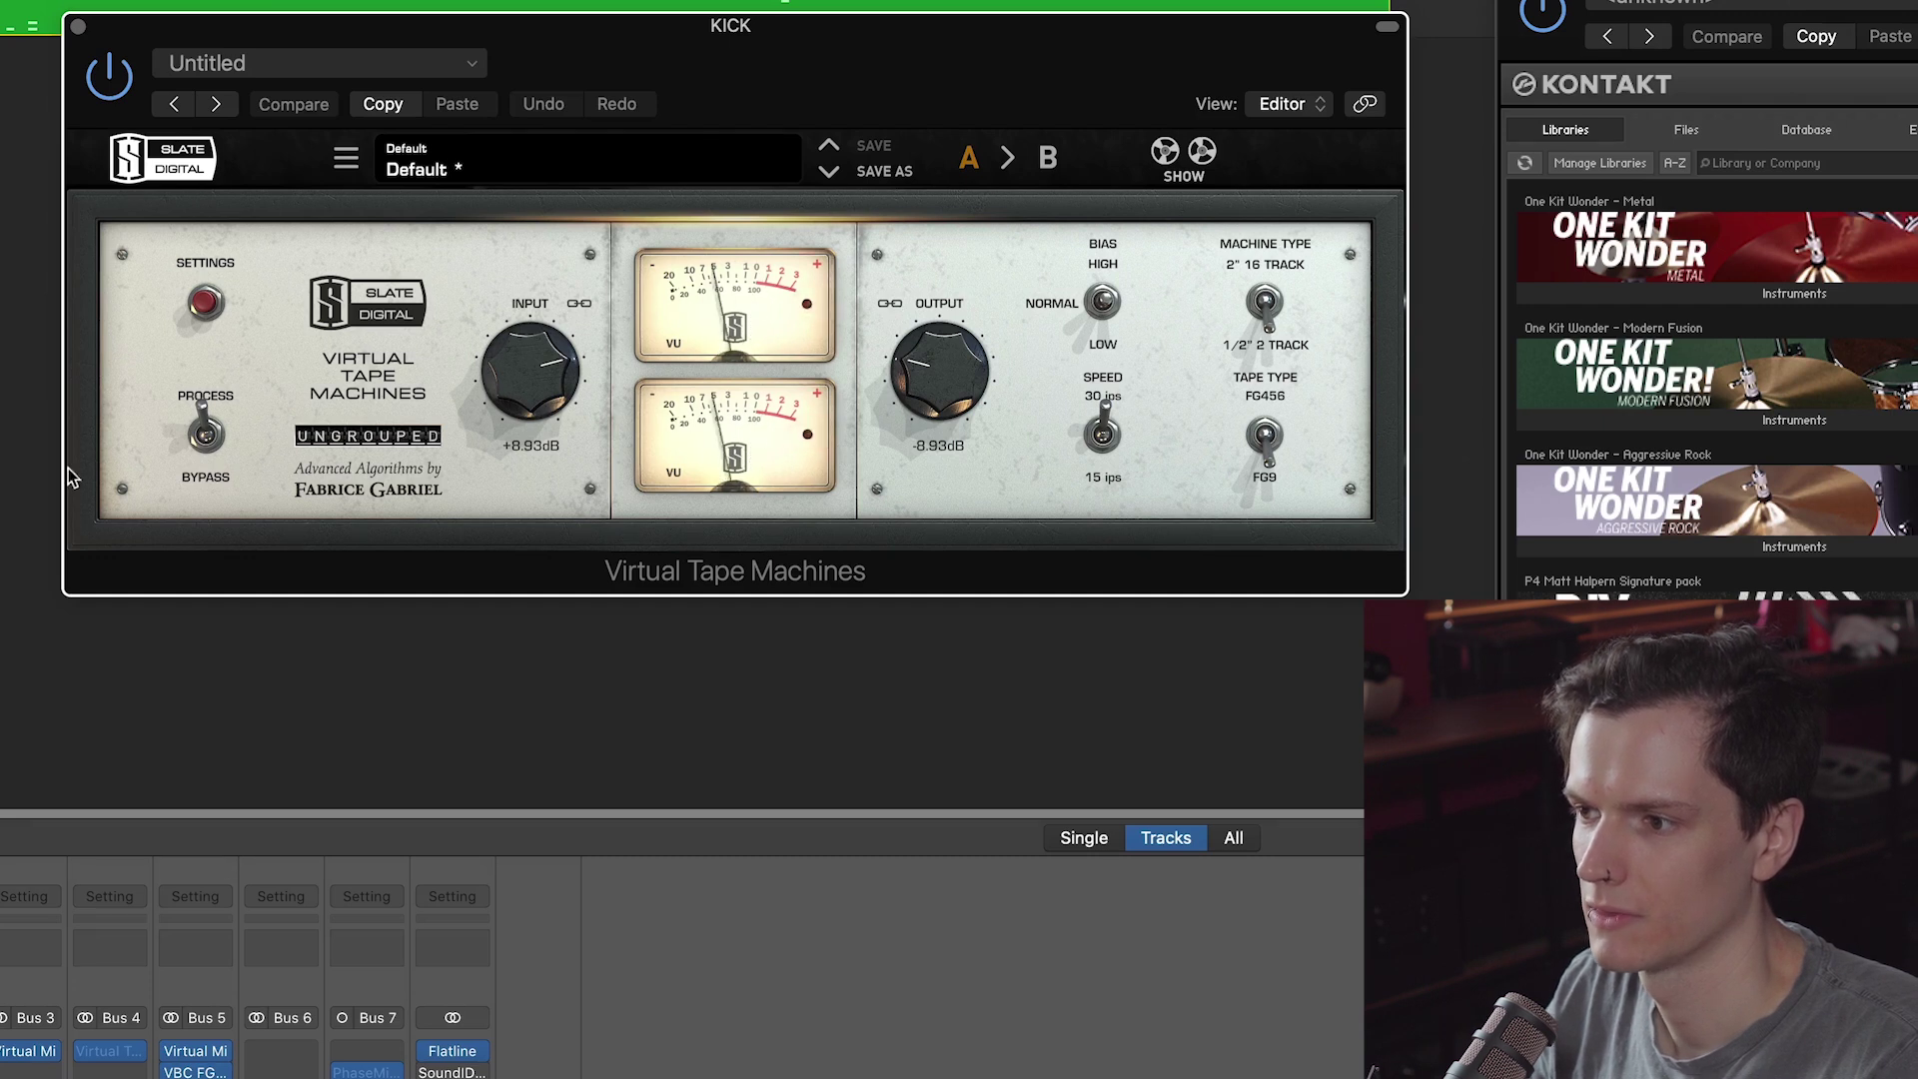
Step: Lower the KICK channel's Virtual Tape Machines input to +5.10 dB with linked output at -5.10 dB, and compare with bypass
drag(524, 372, 511, 396)
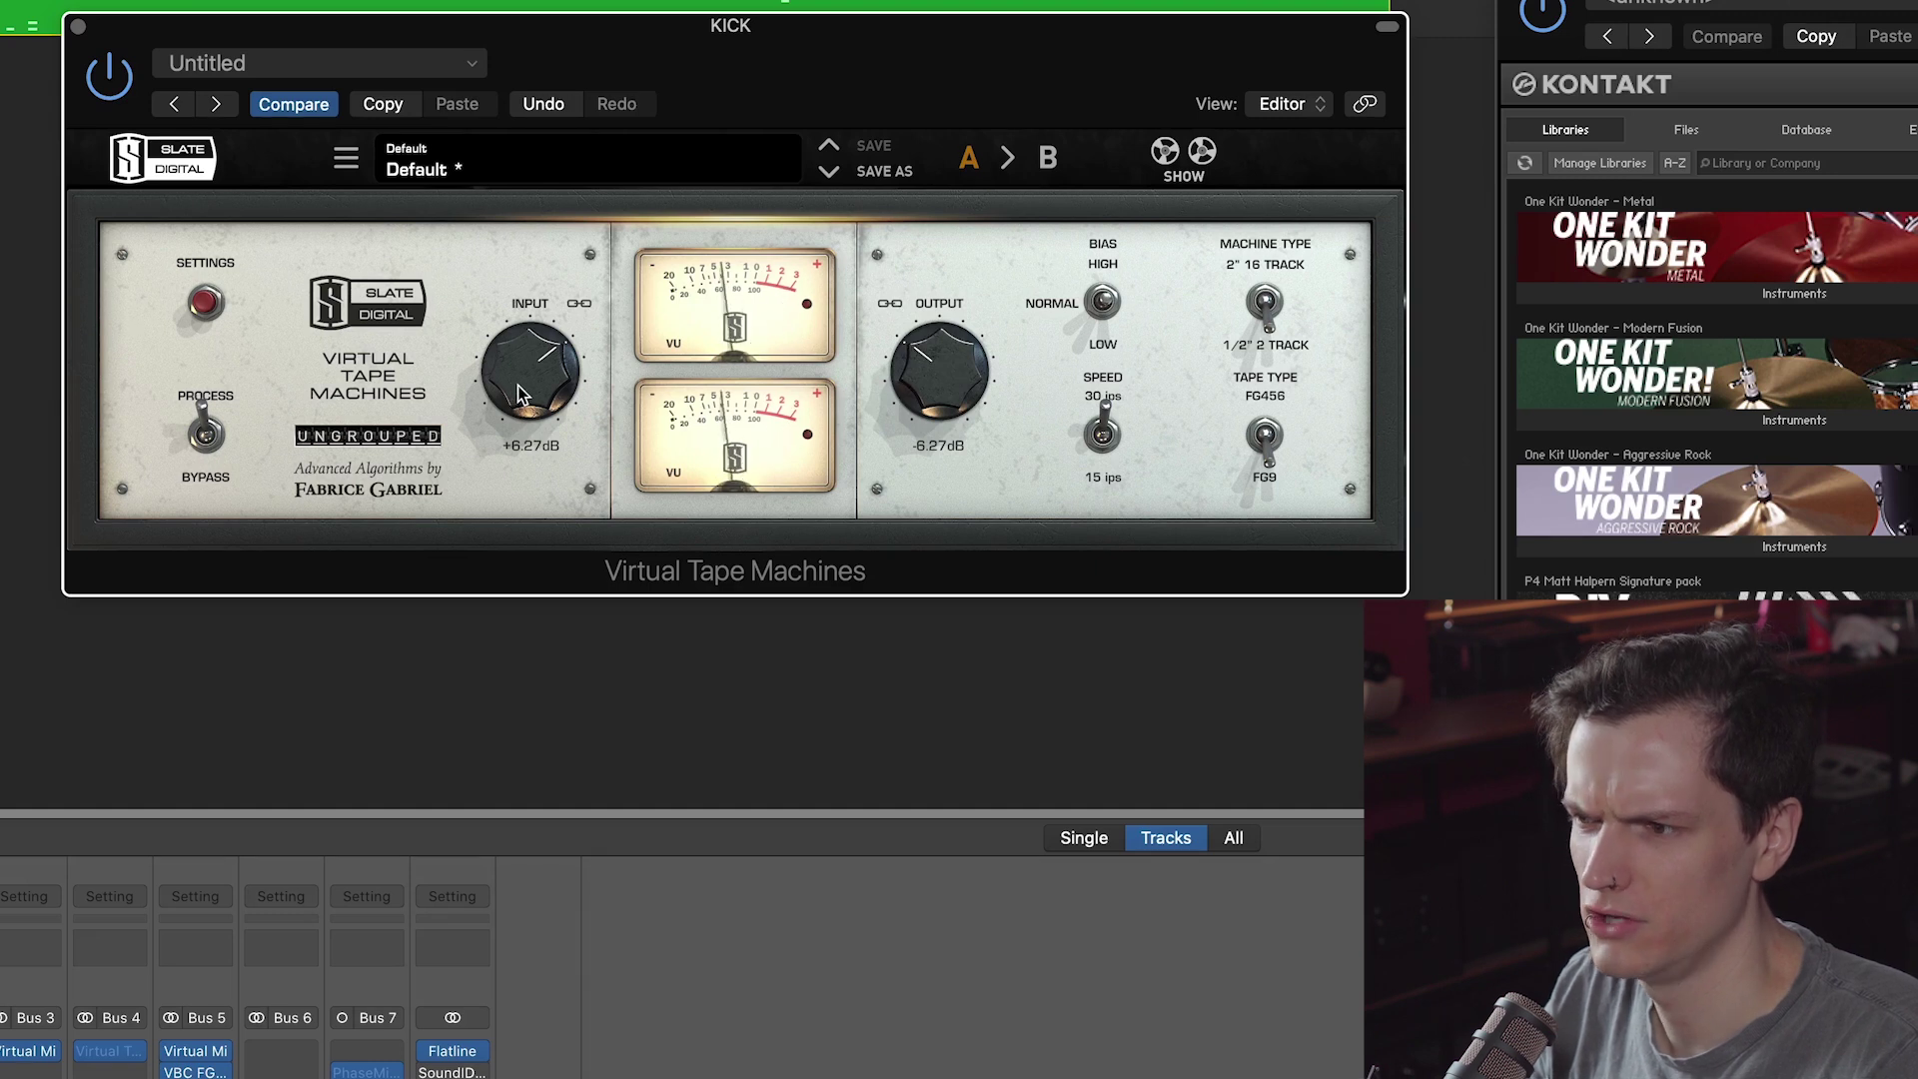
drag(517, 386, 512, 397)
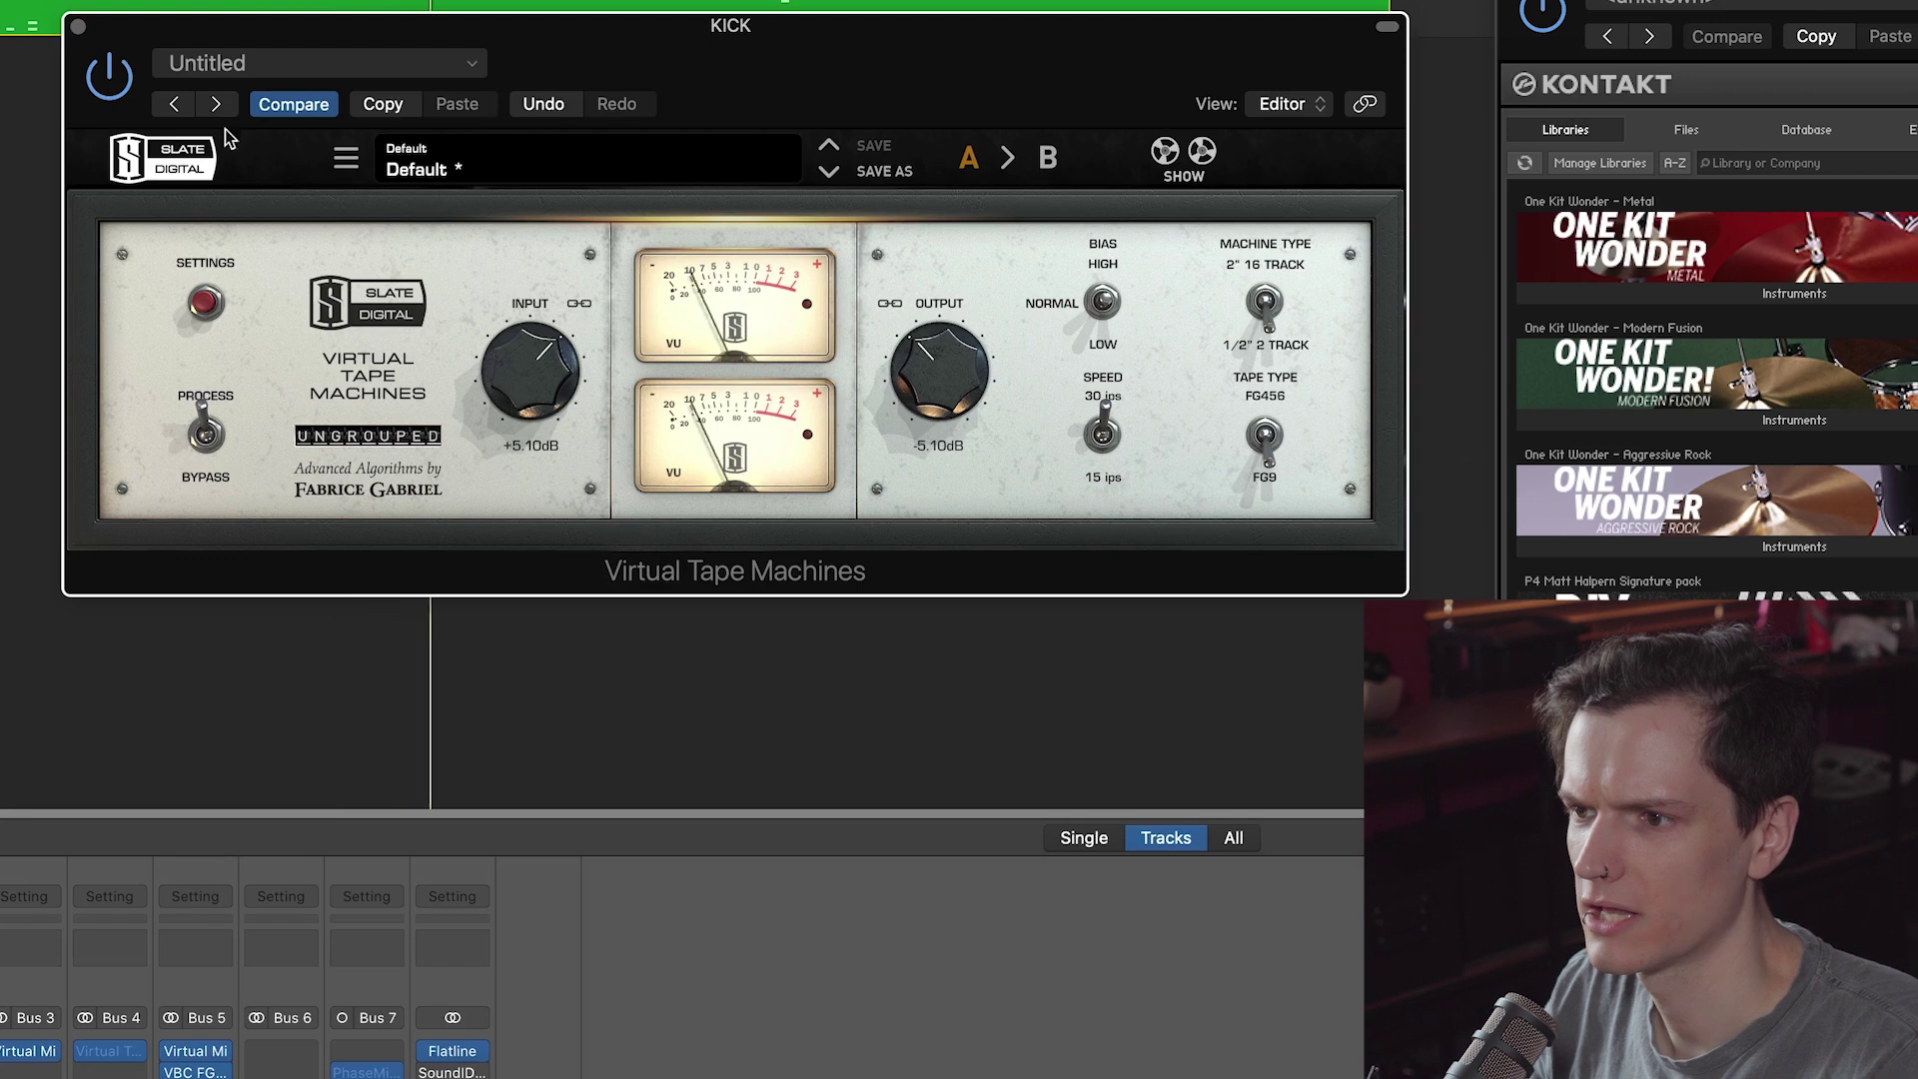
click(124, 85)
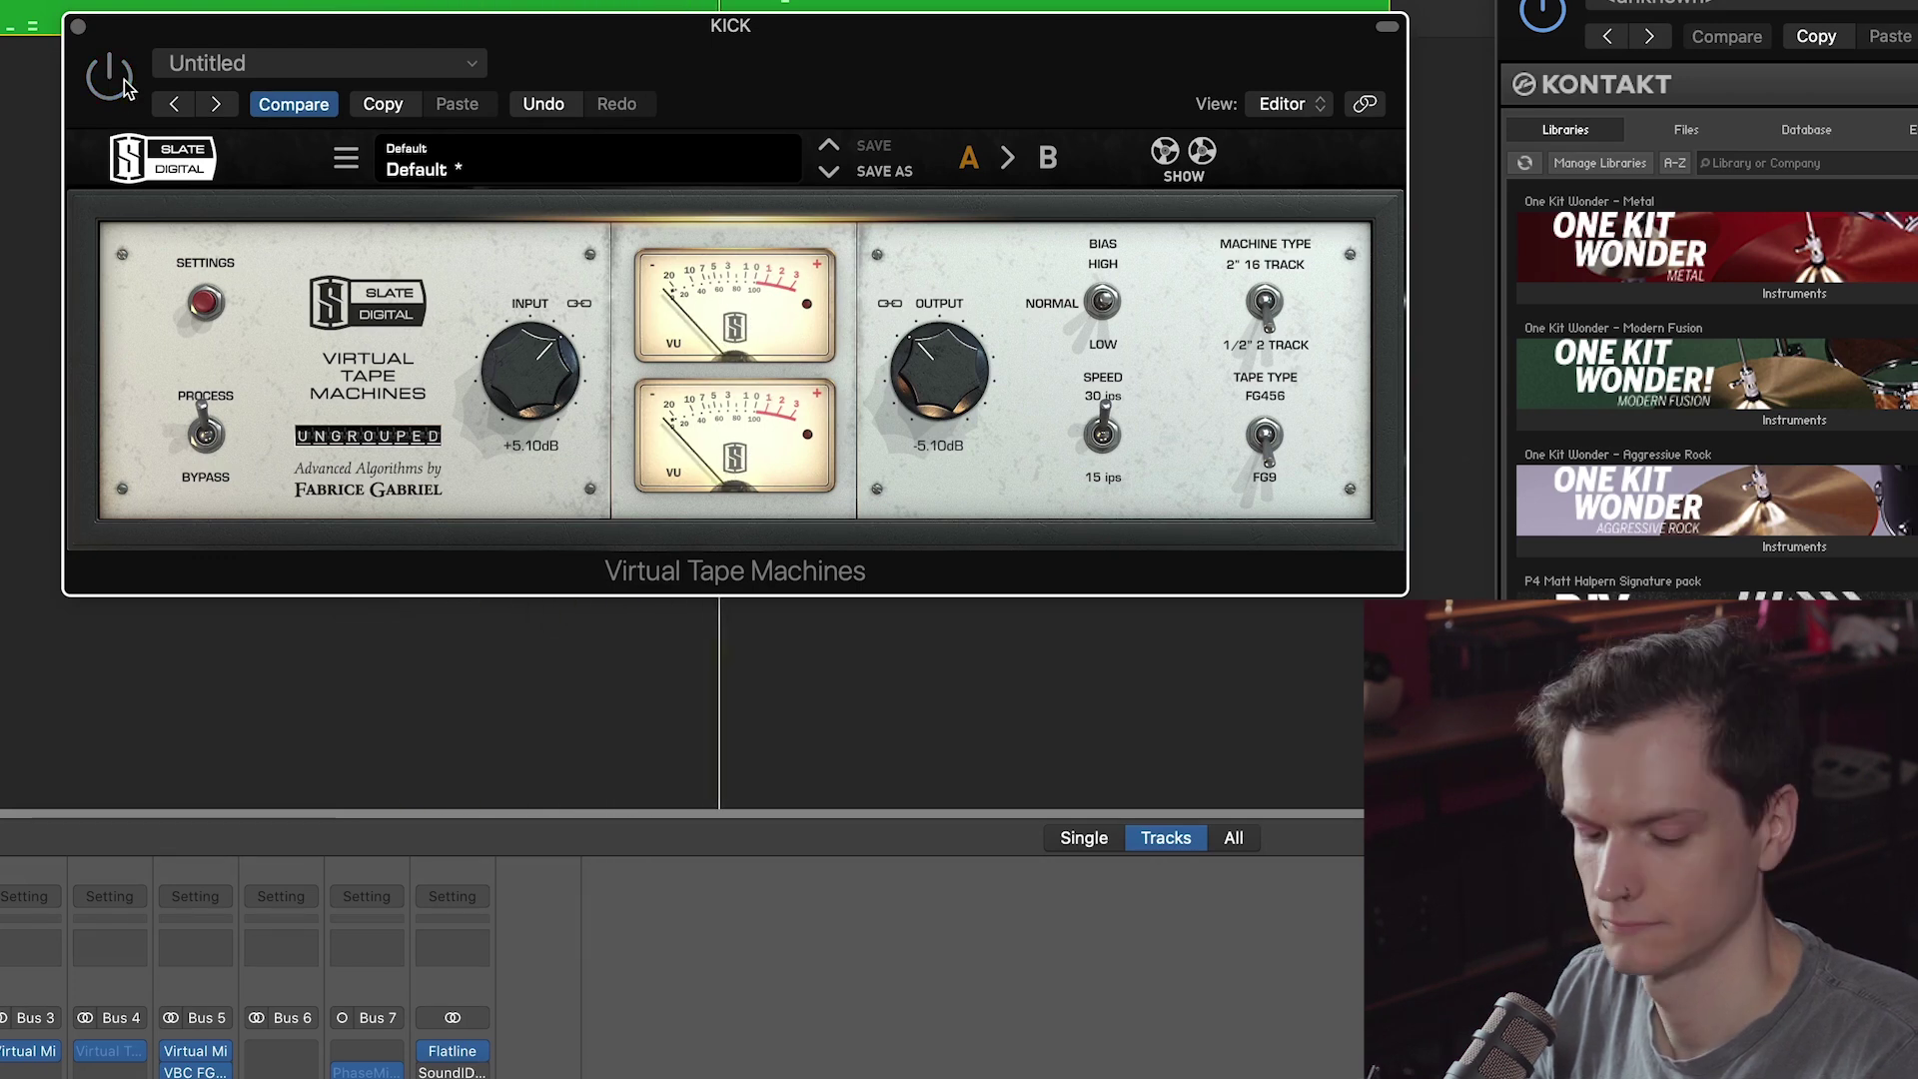
click(123, 86)
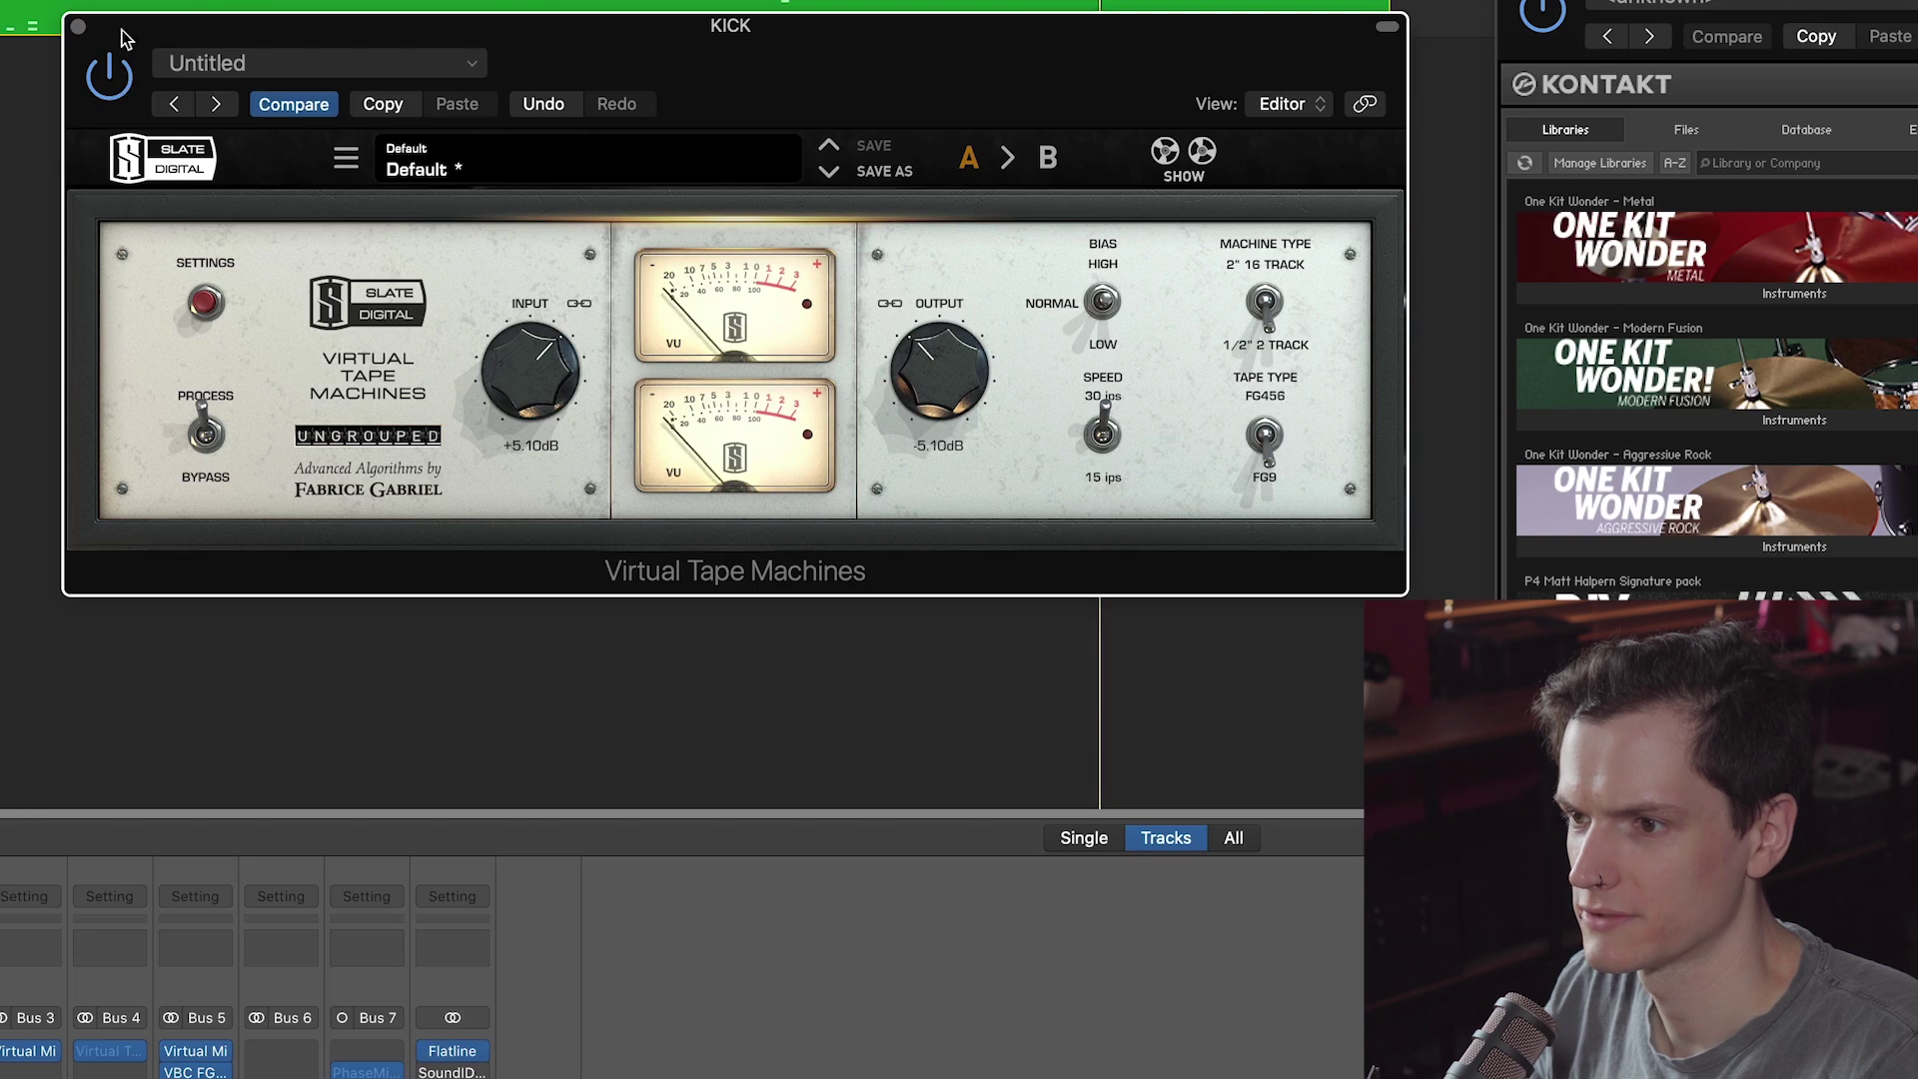
click(78, 27)
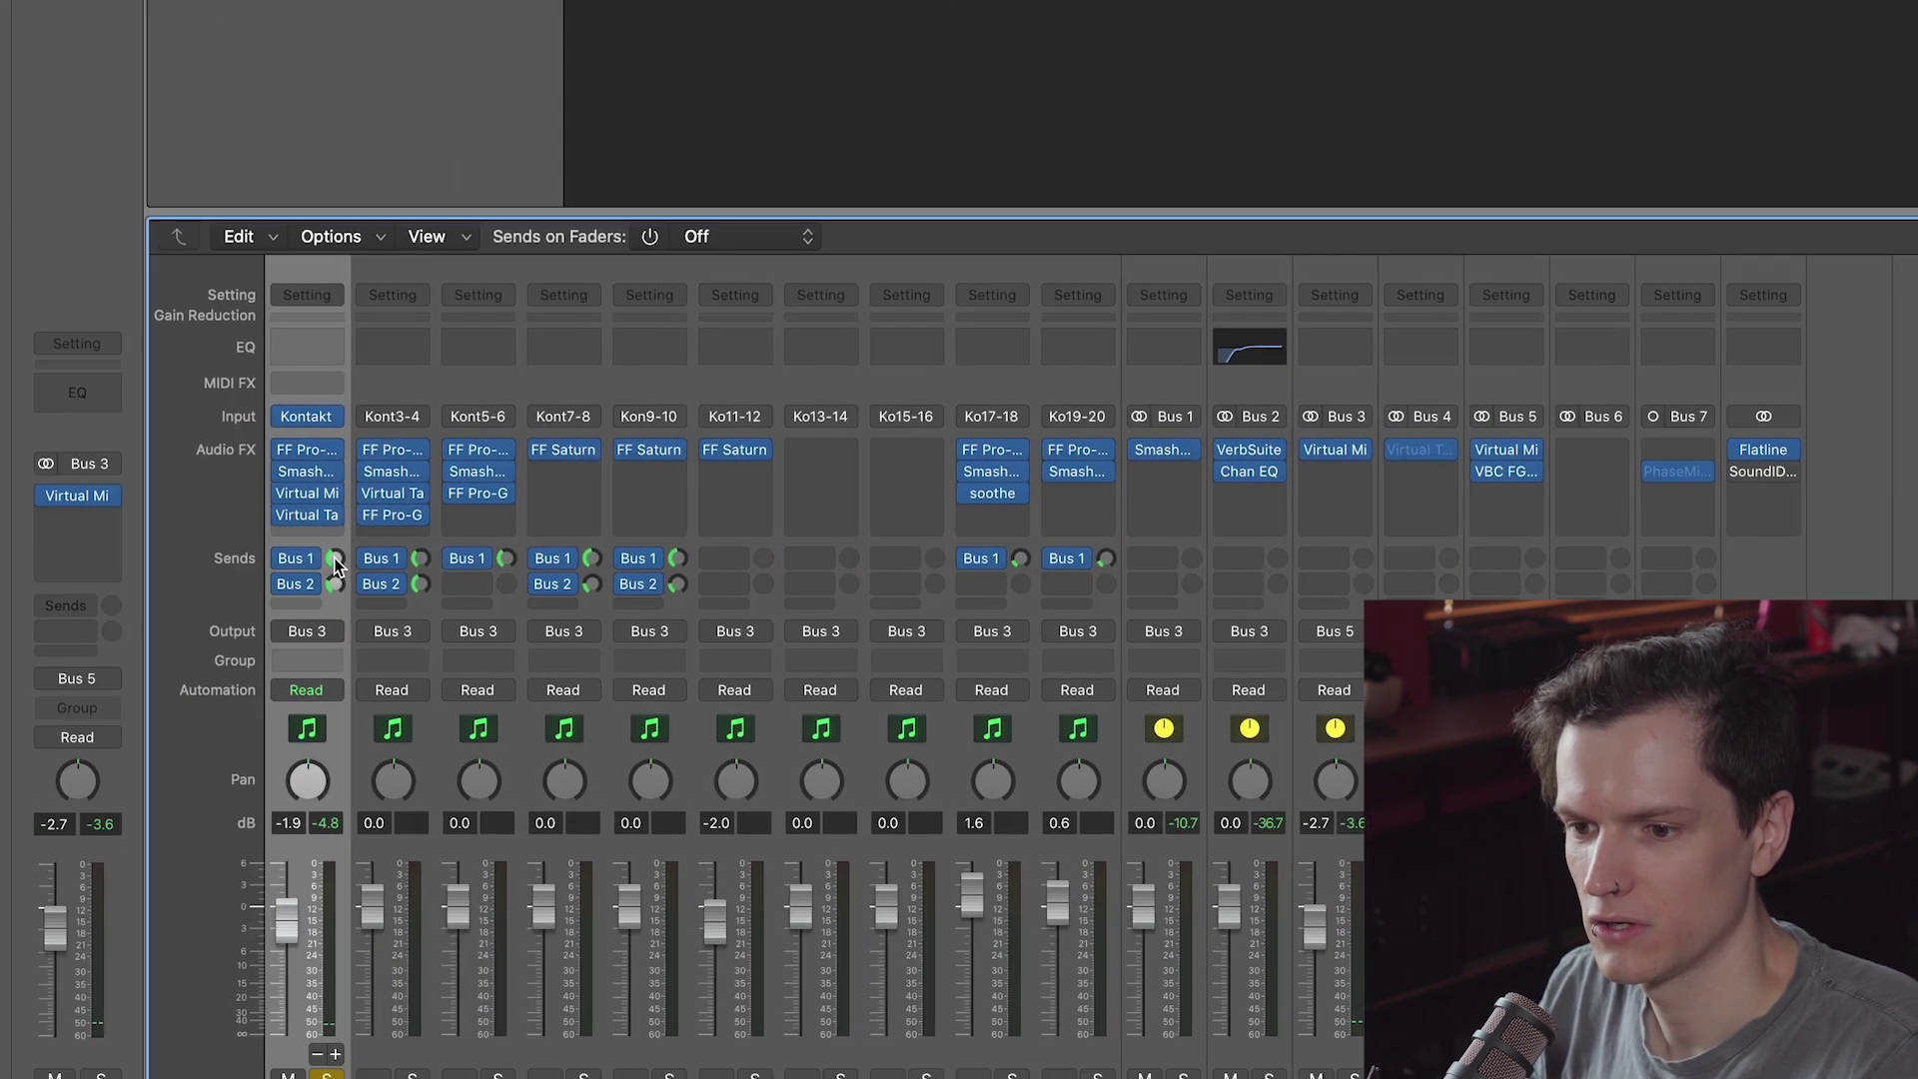
Step: Check the KICK channel's bus sends, move the solo from KICK to the ST channel, and play it back
click(308, 558)
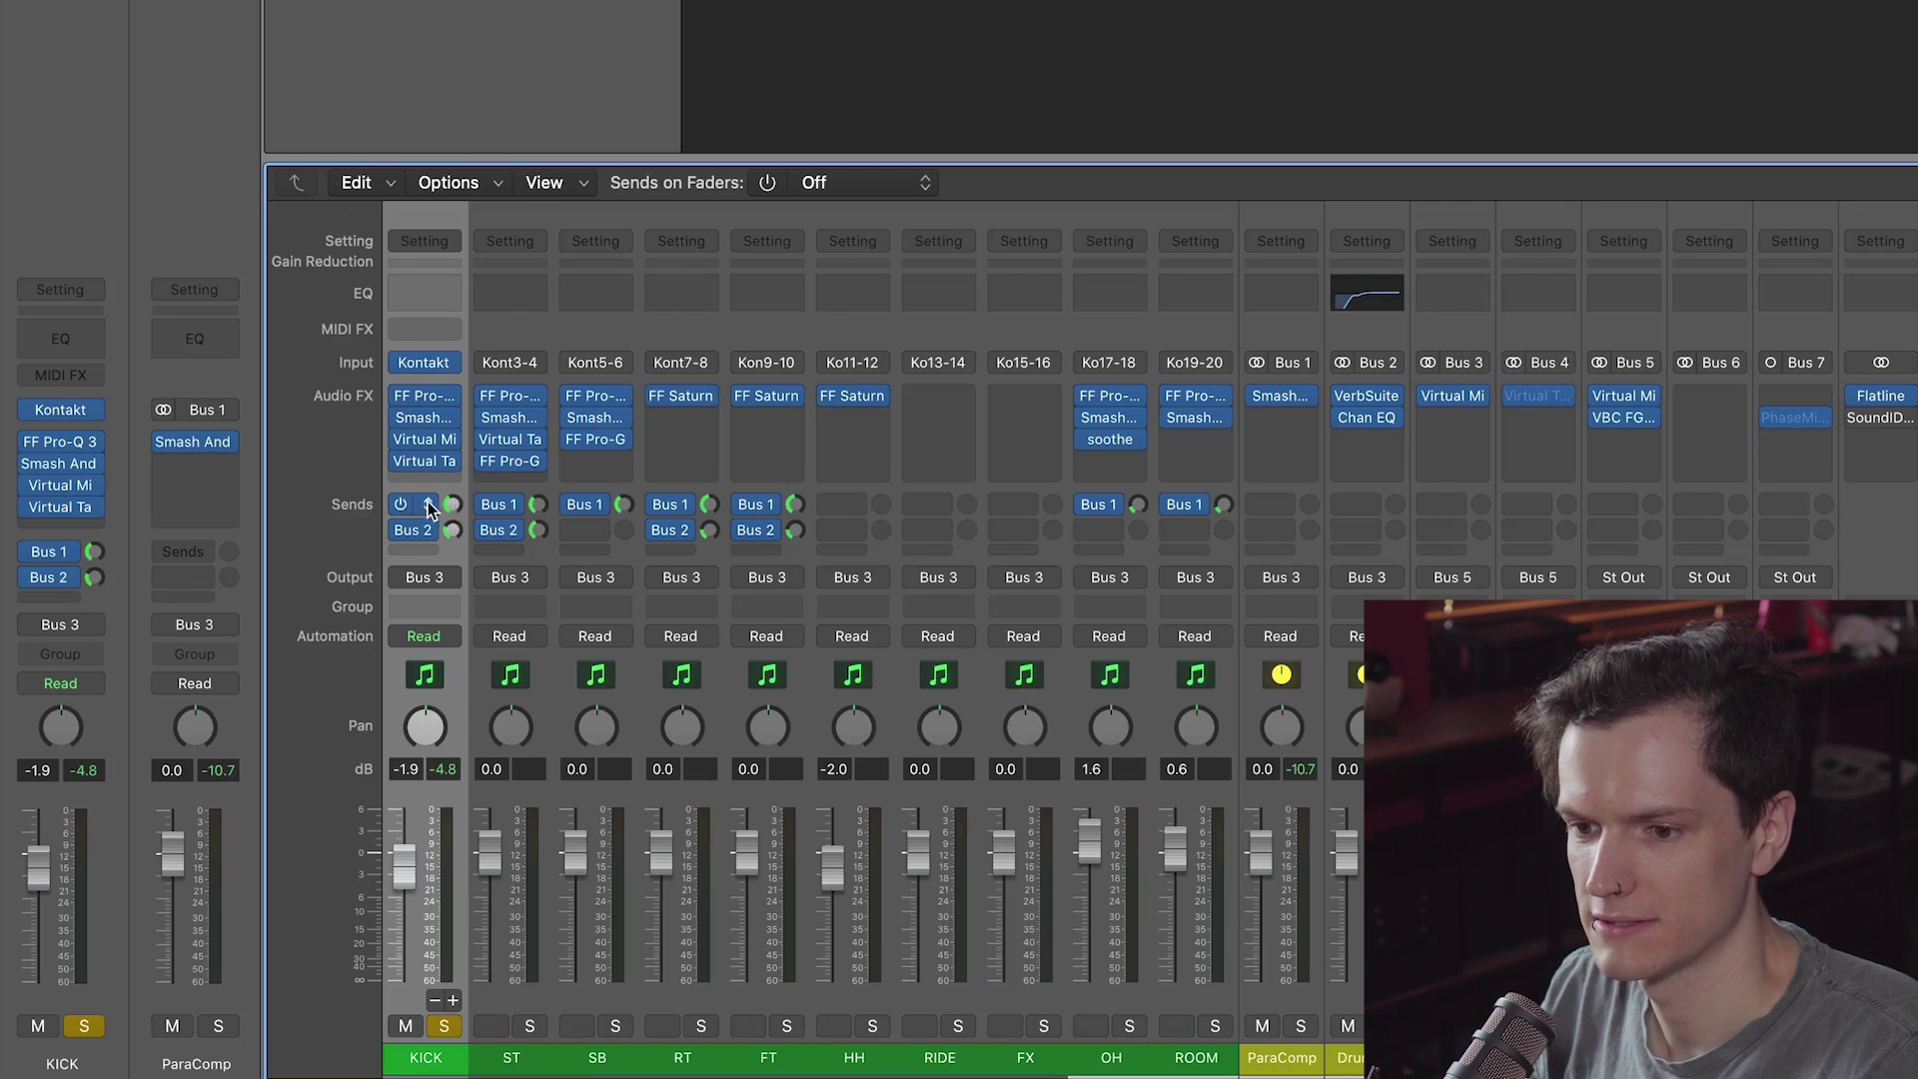
mouse_move(452, 504)
mouse_down()
mouse_move(454, 558)
mouse_move(464, 537)
mouse_up()
click(444, 1026)
click(515, 1056)
click(529, 1026)
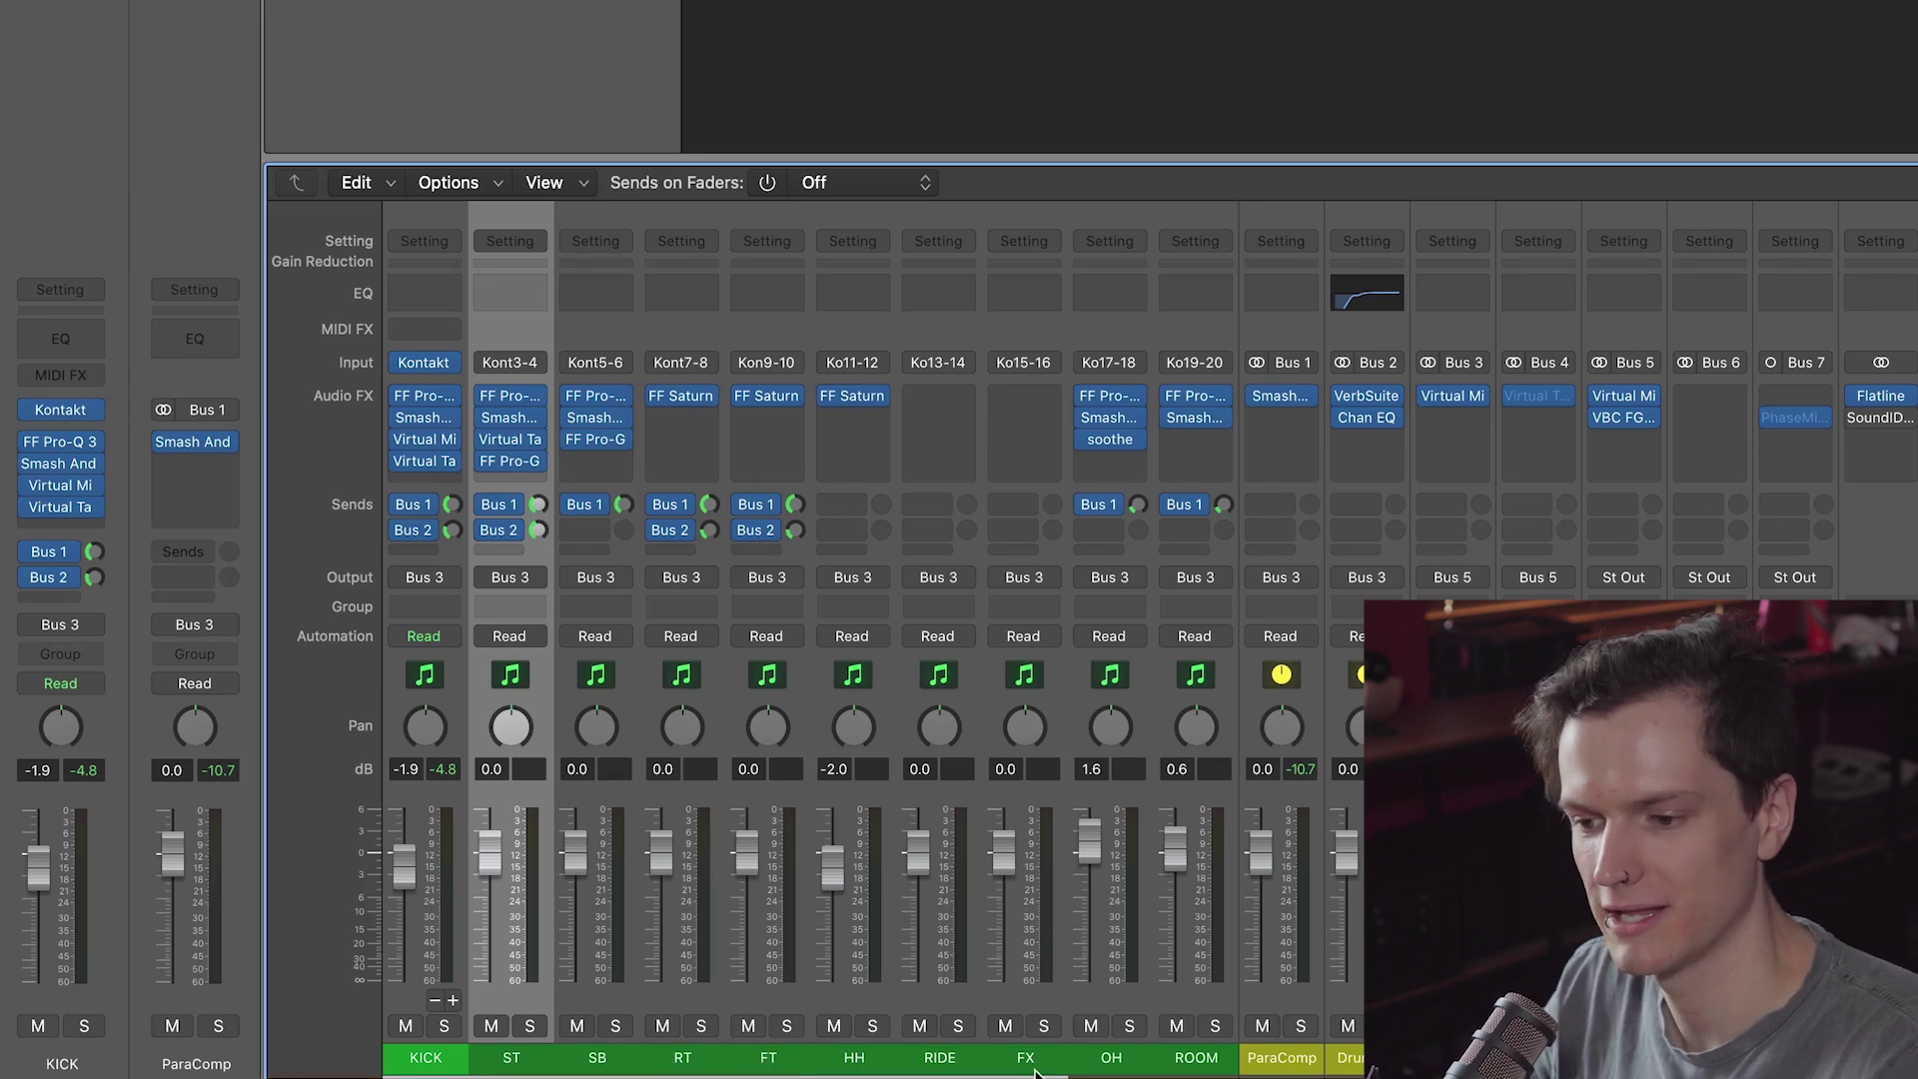
click(530, 1026)
key(space)
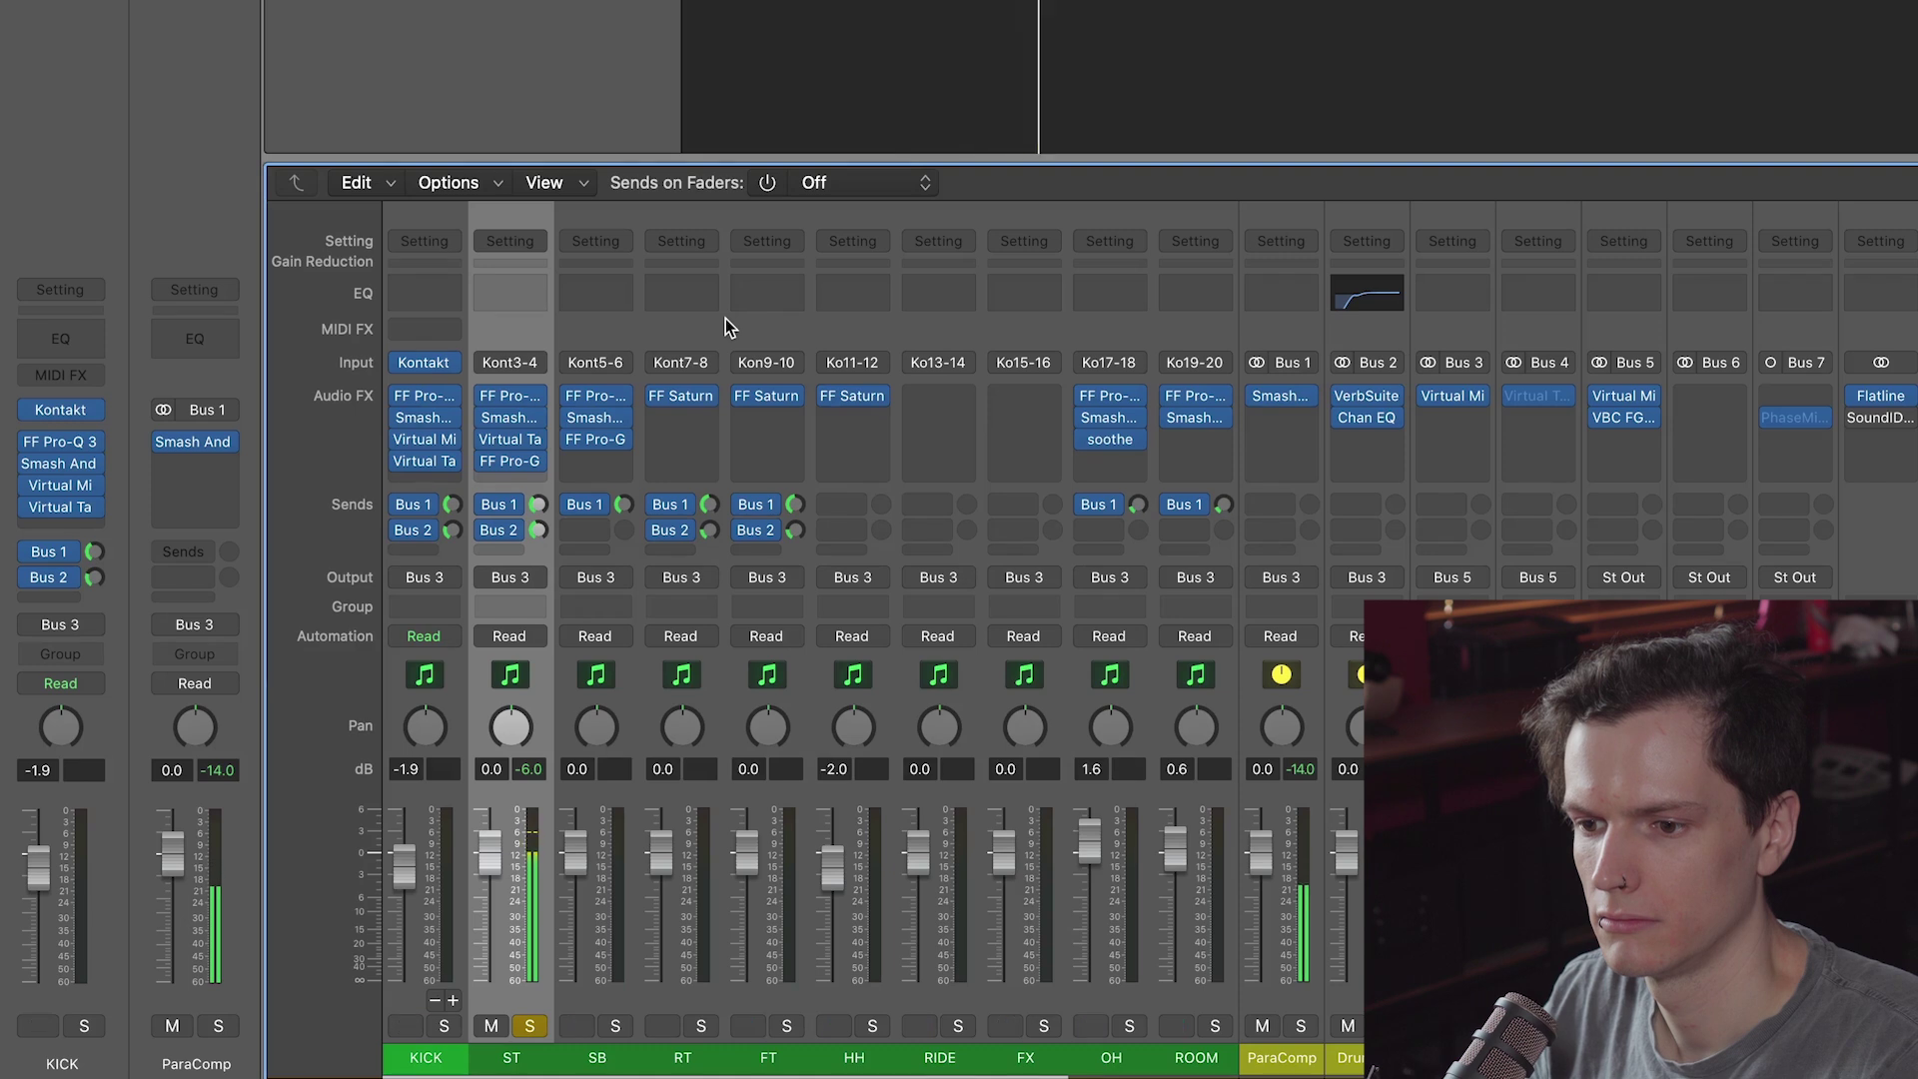
Step: Examine the low cut and bell cuts in the ST channel's Pro-Q 3 and compare the snare with the equalizer bypassed and active
click(507, 395)
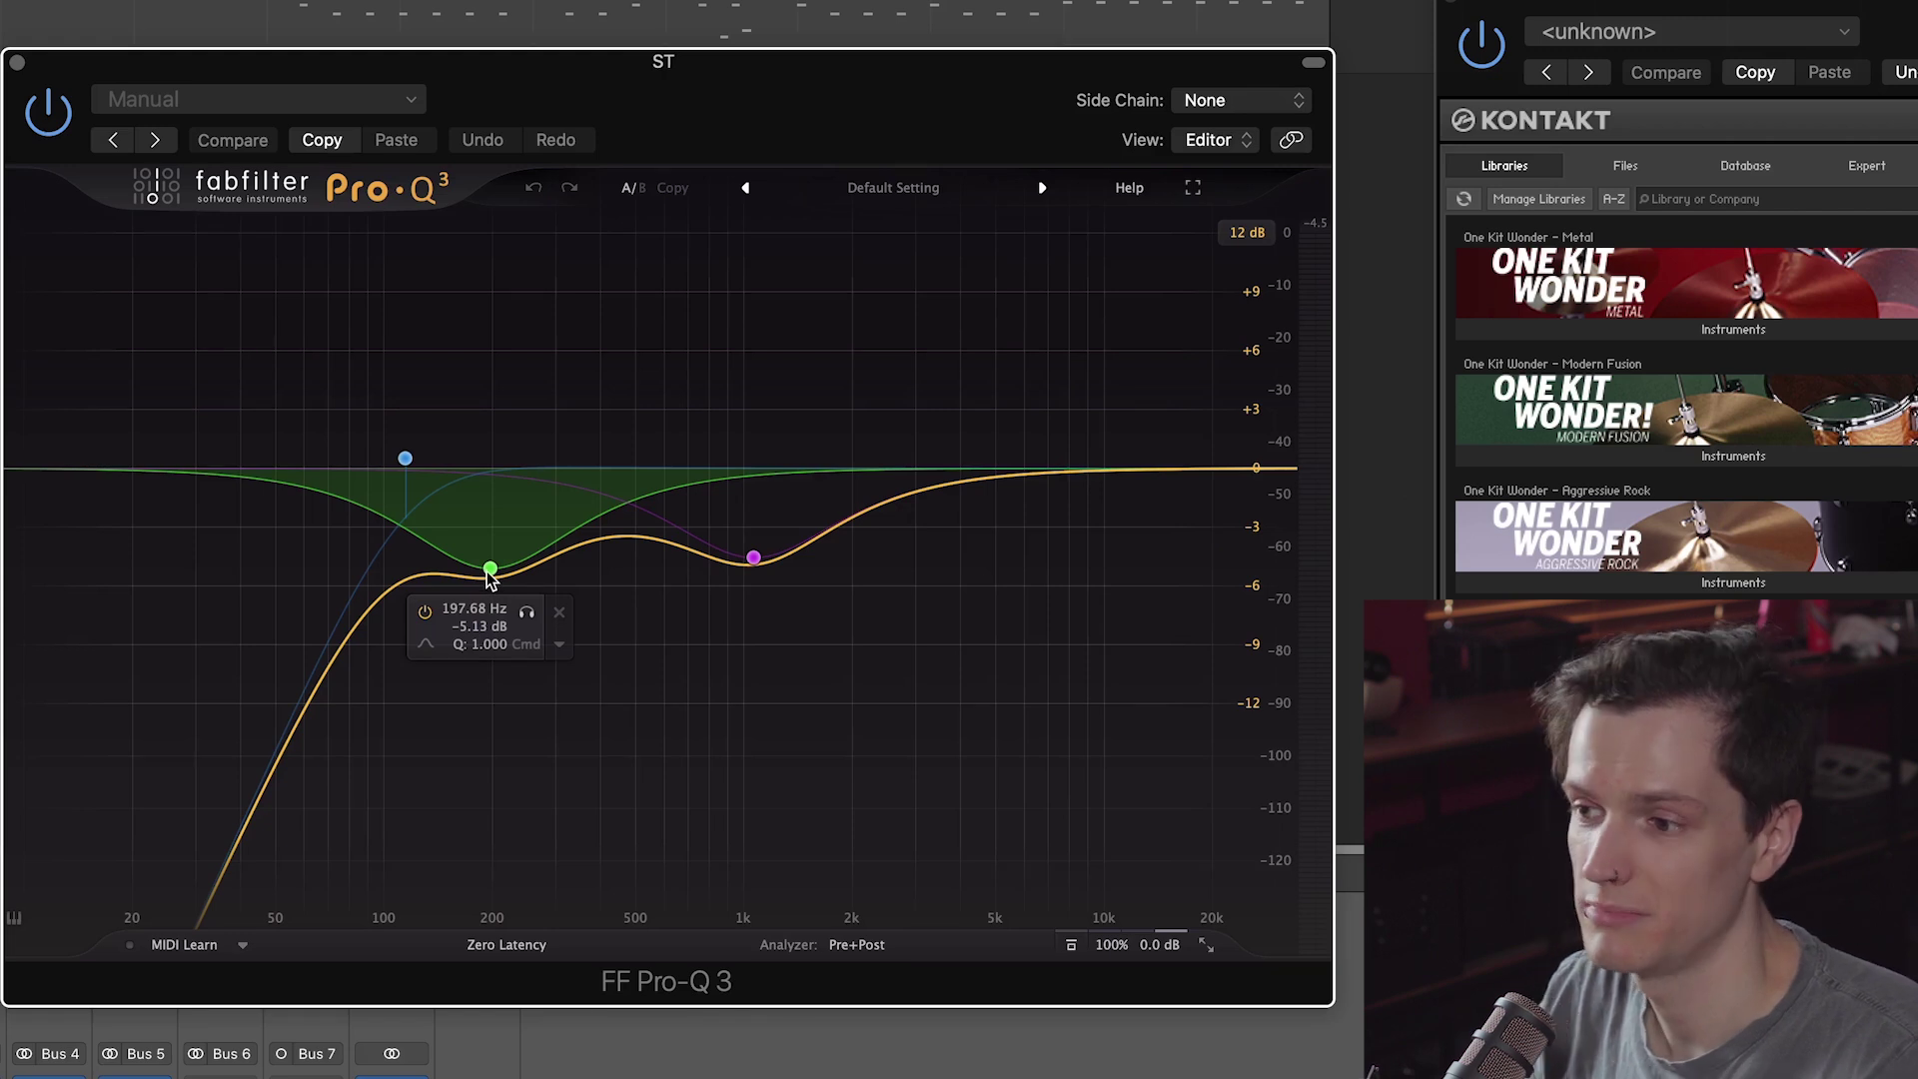
click(757, 566)
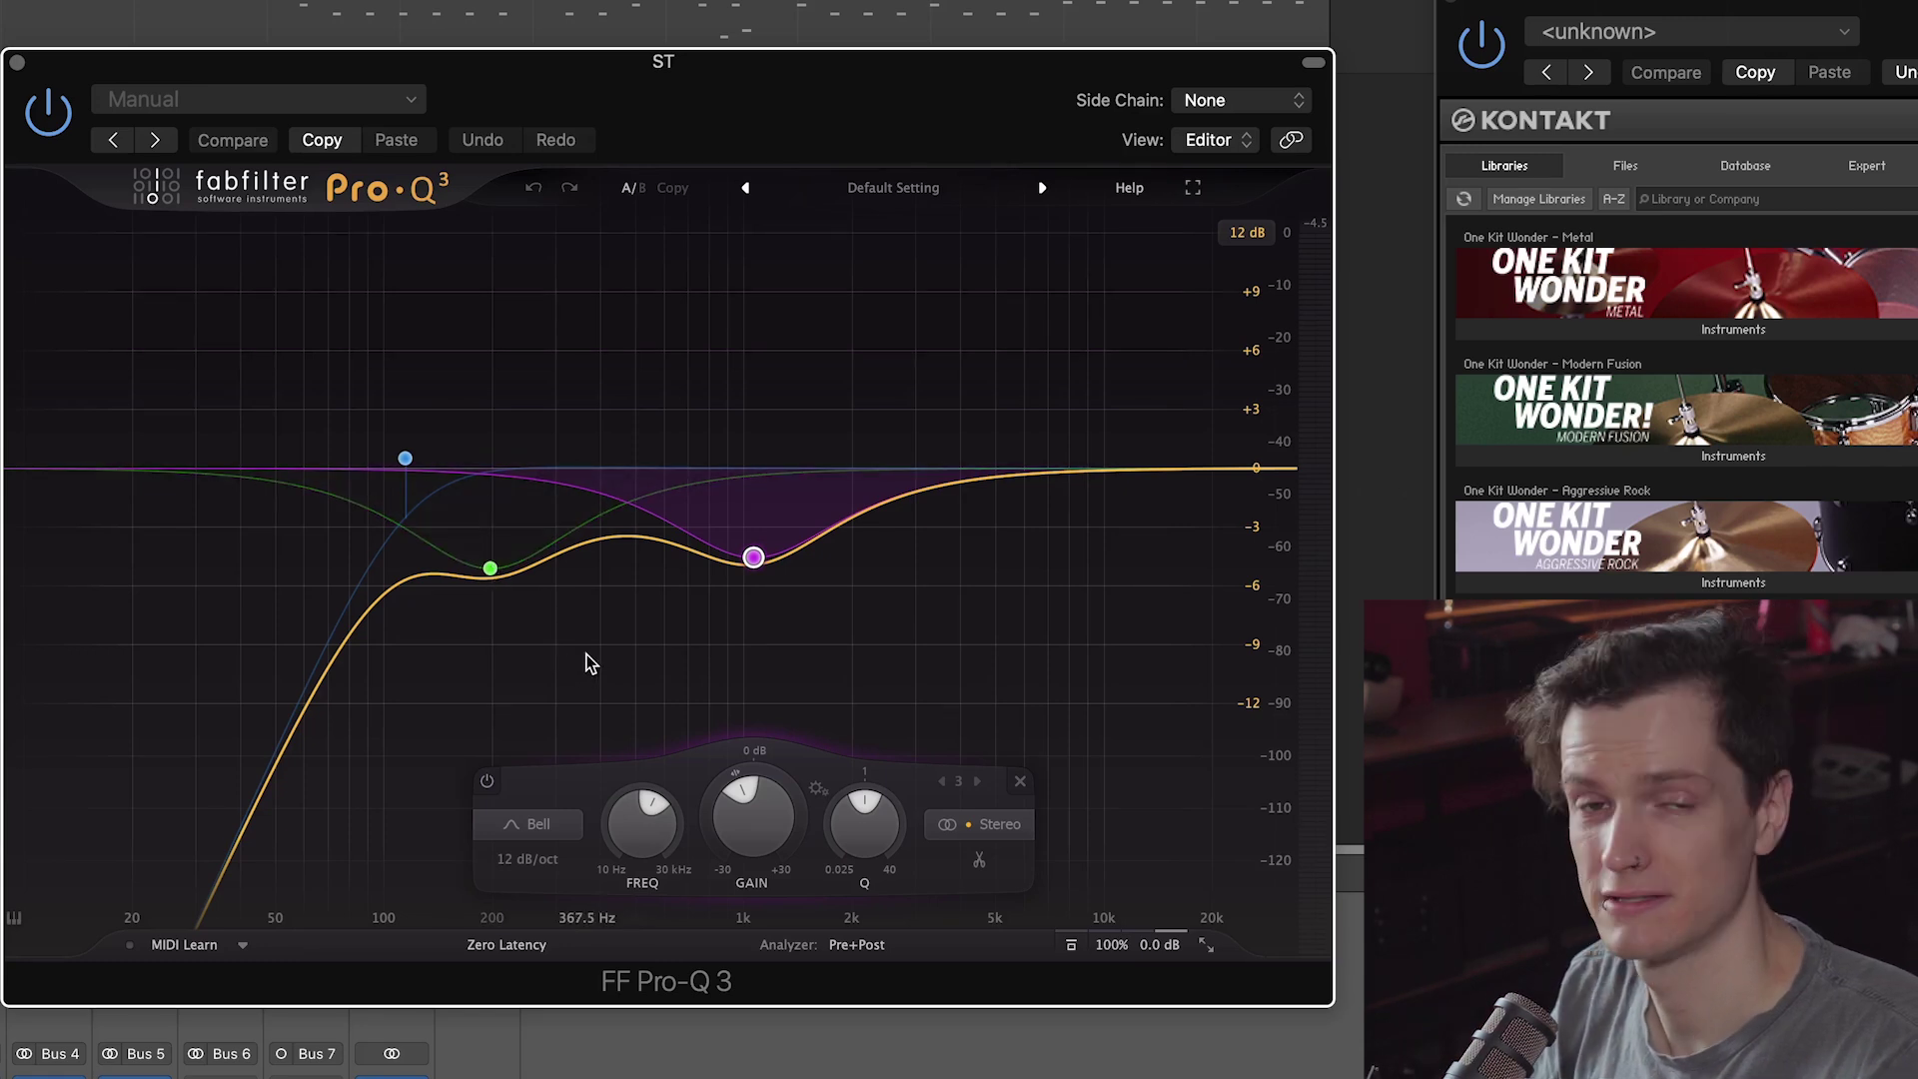
mouse_move(585, 655)
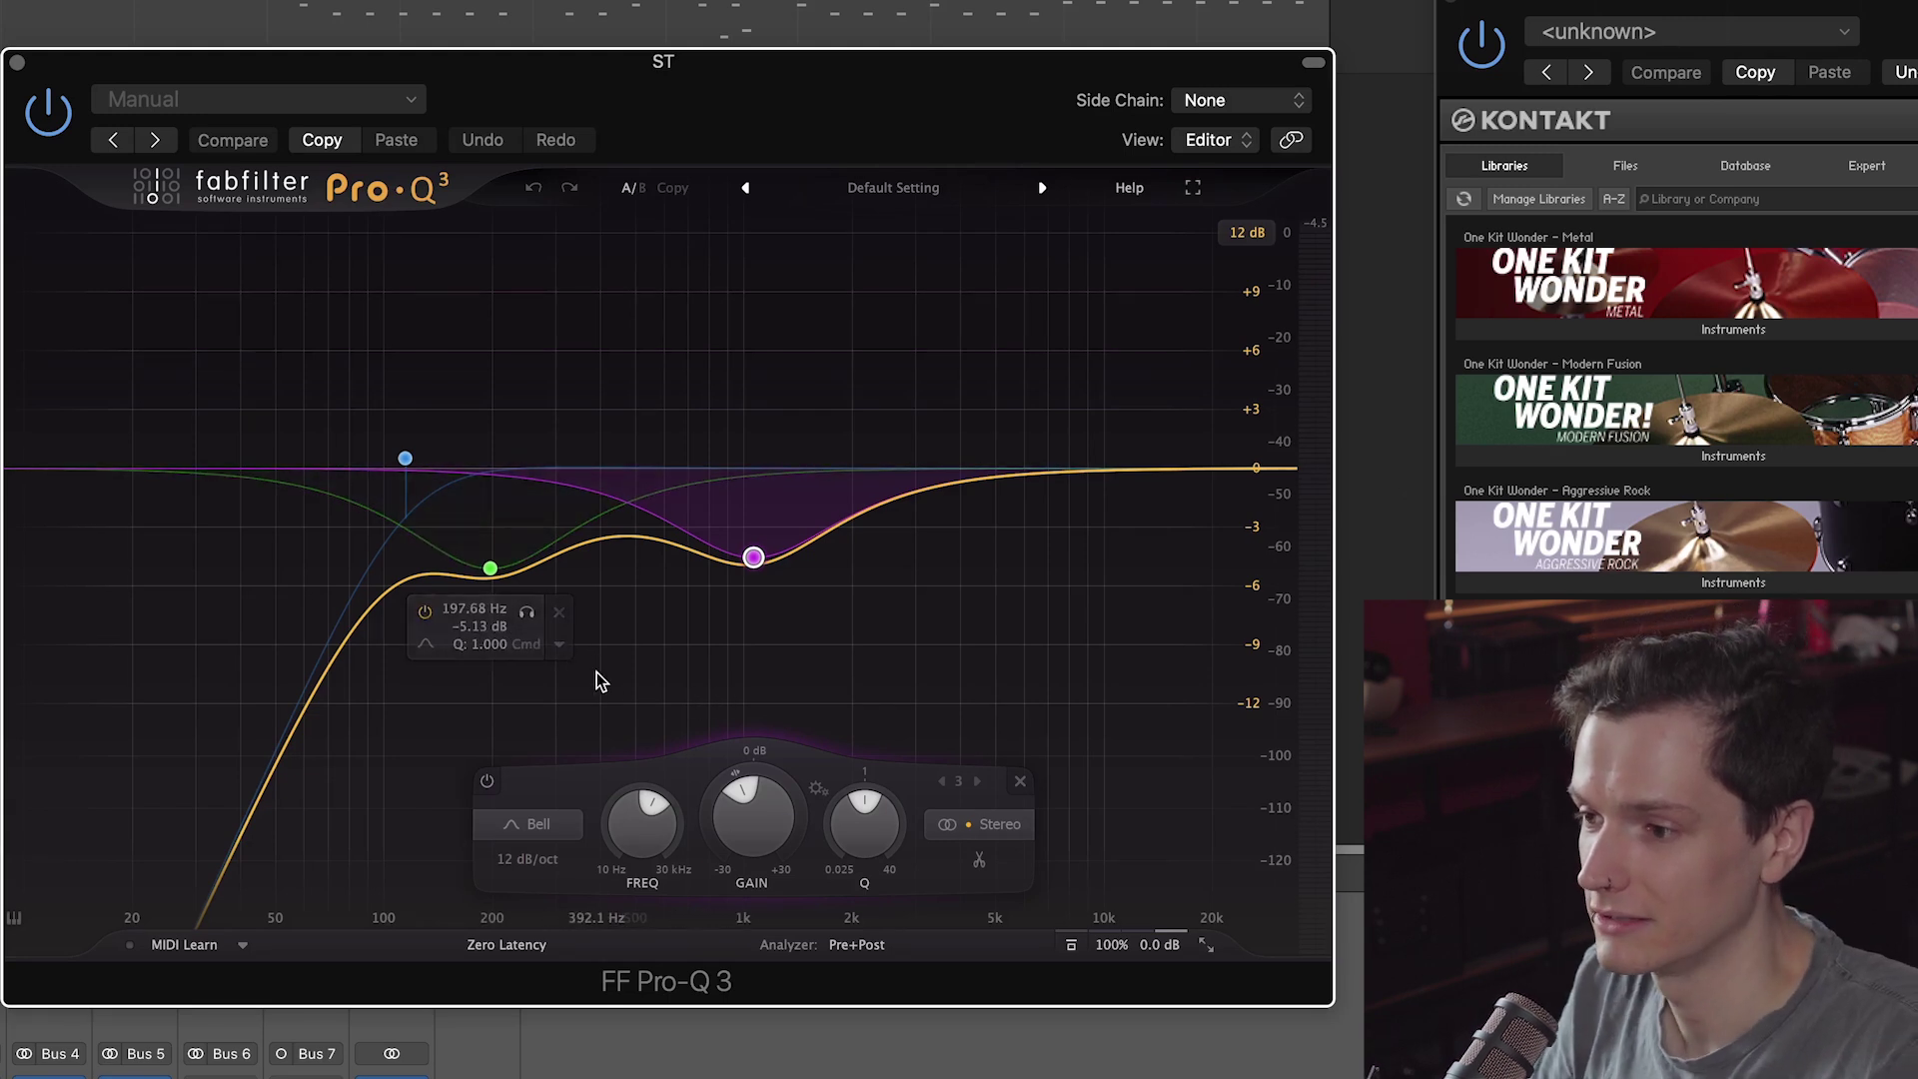
key(space)
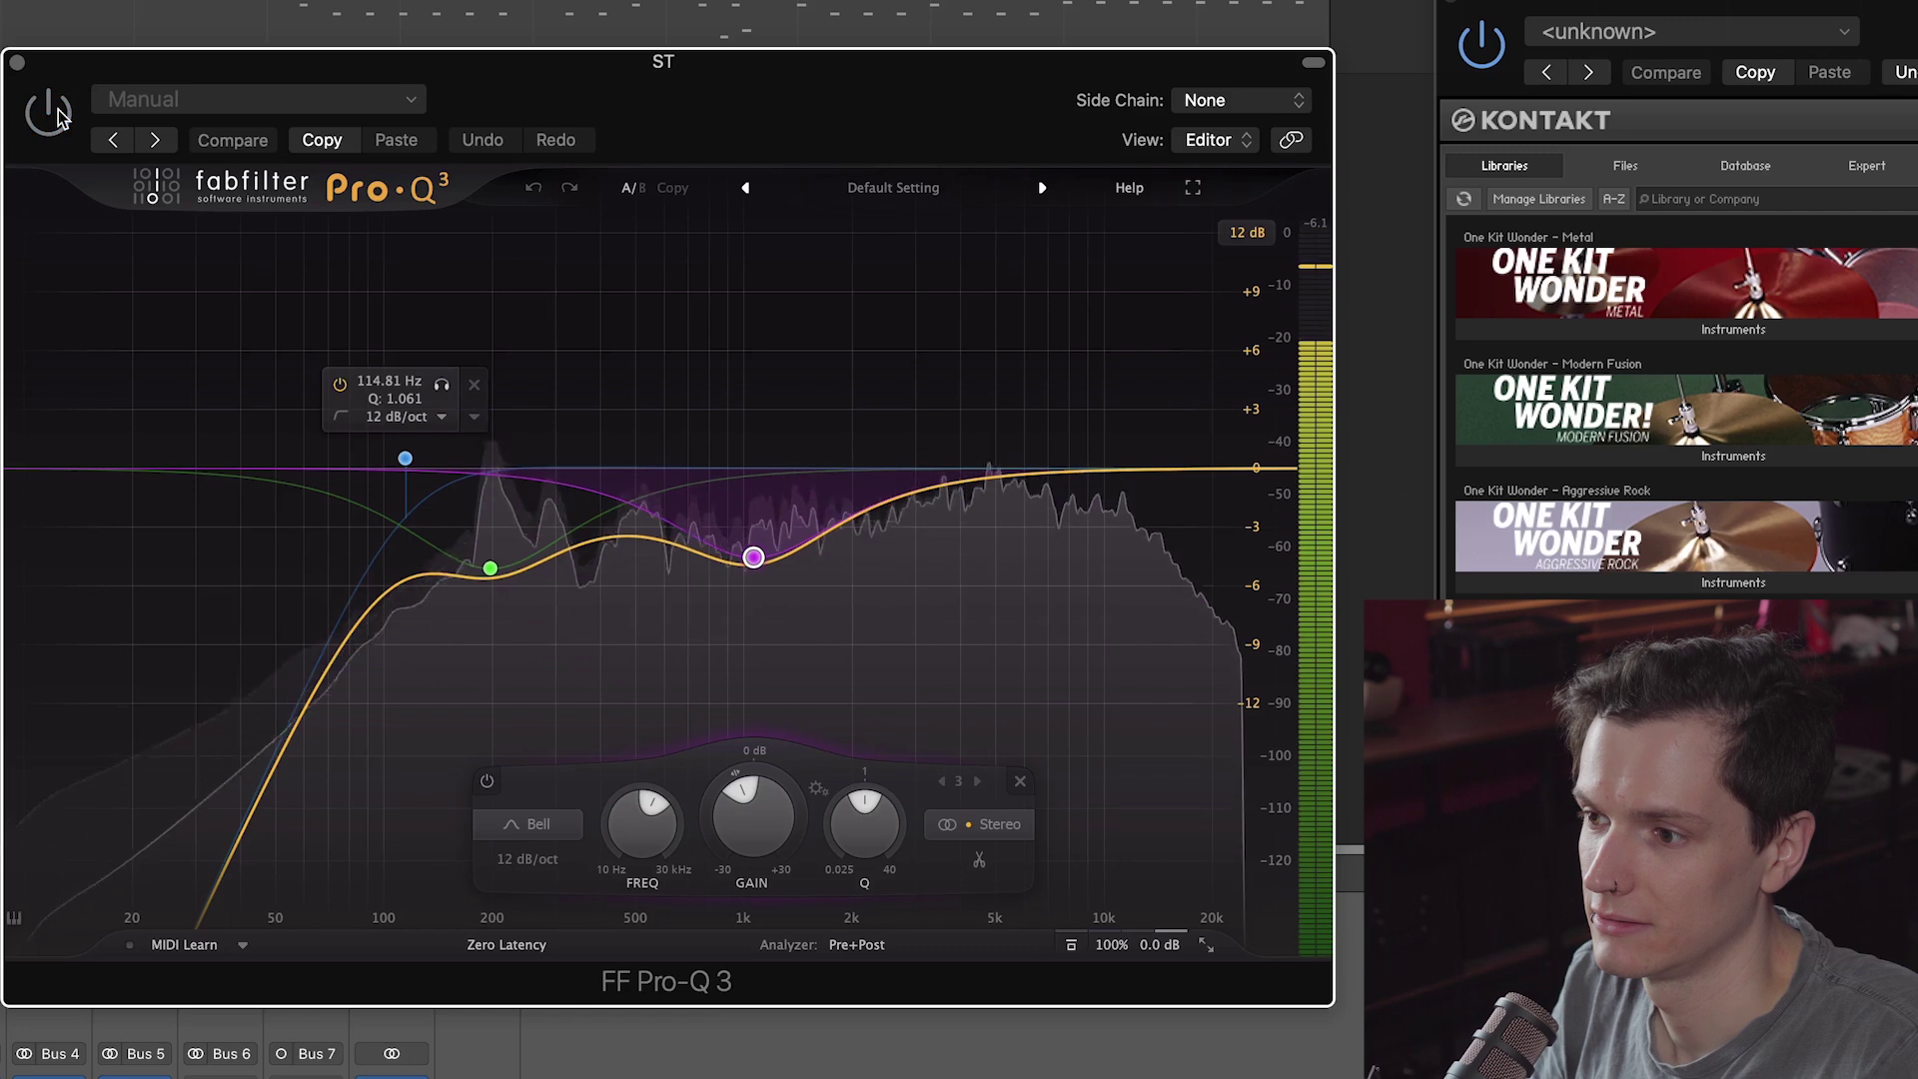
click(57, 117)
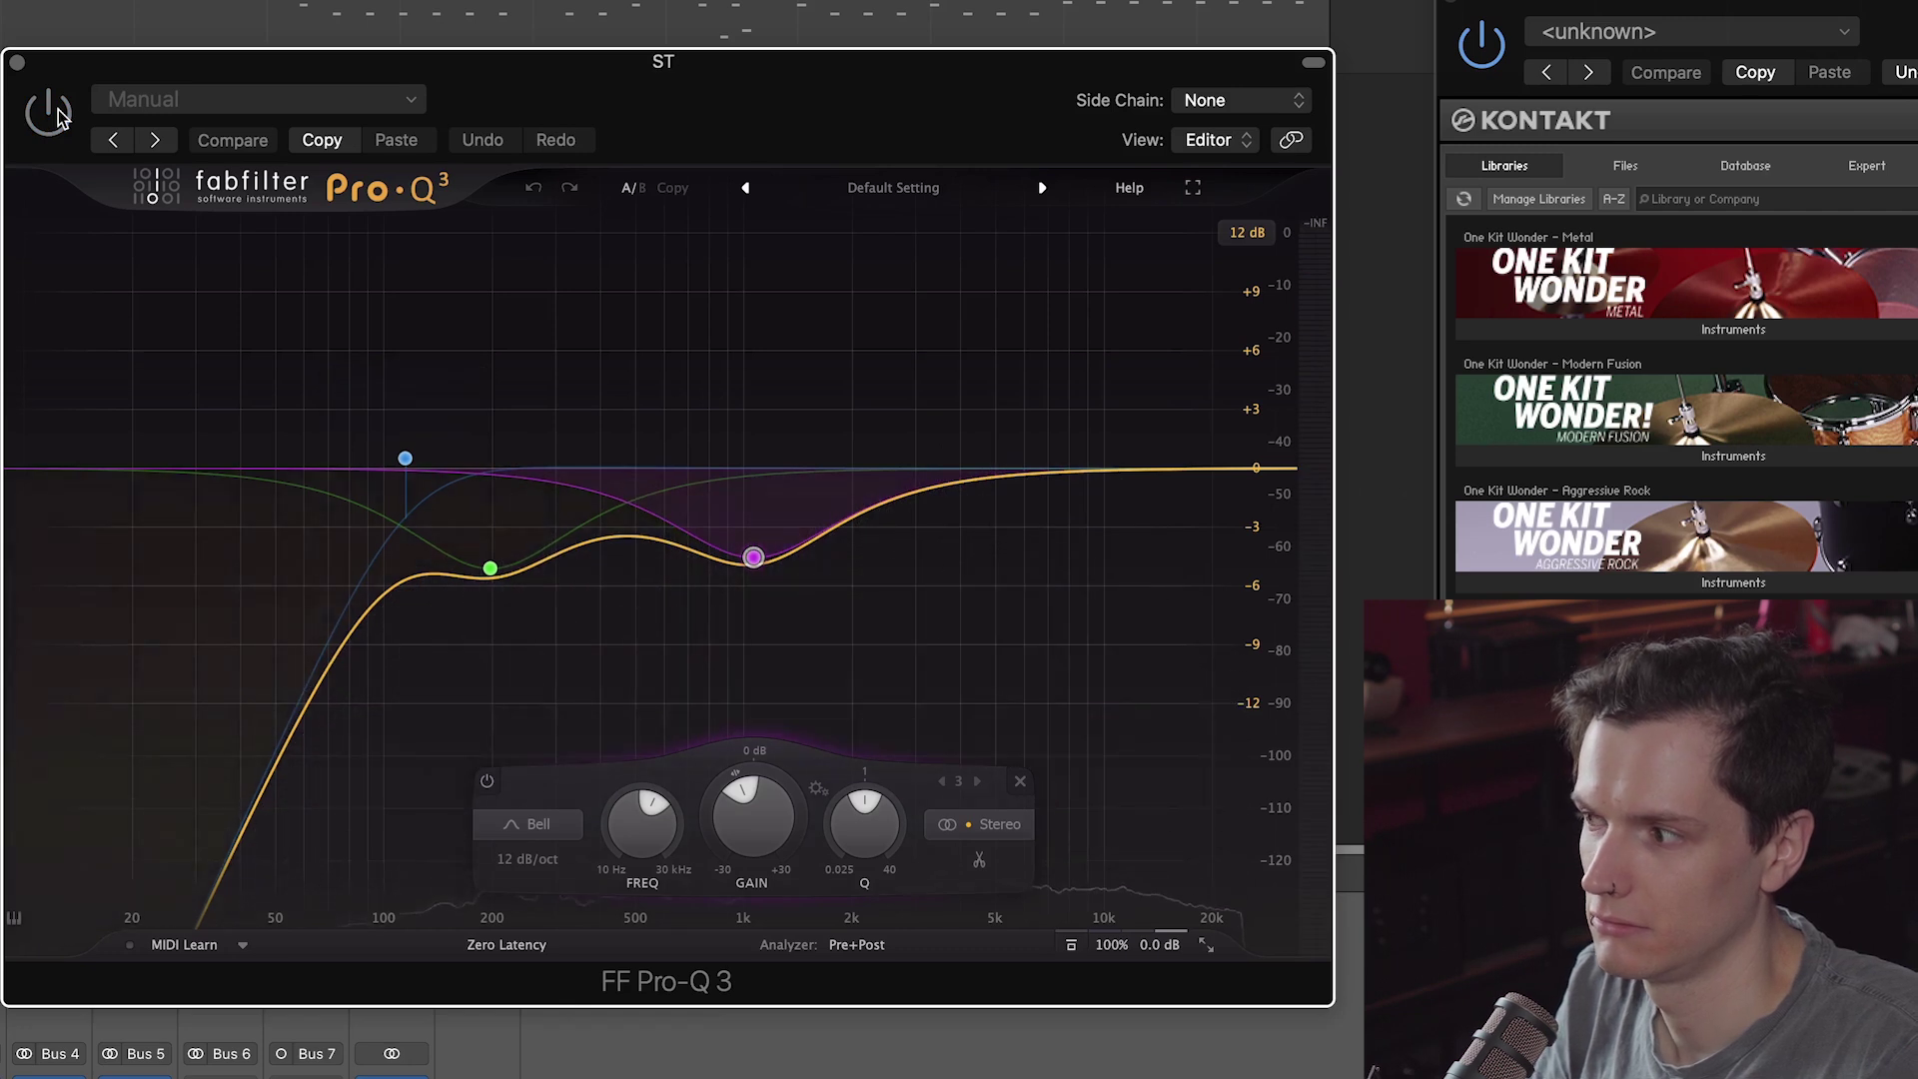
click(58, 117)
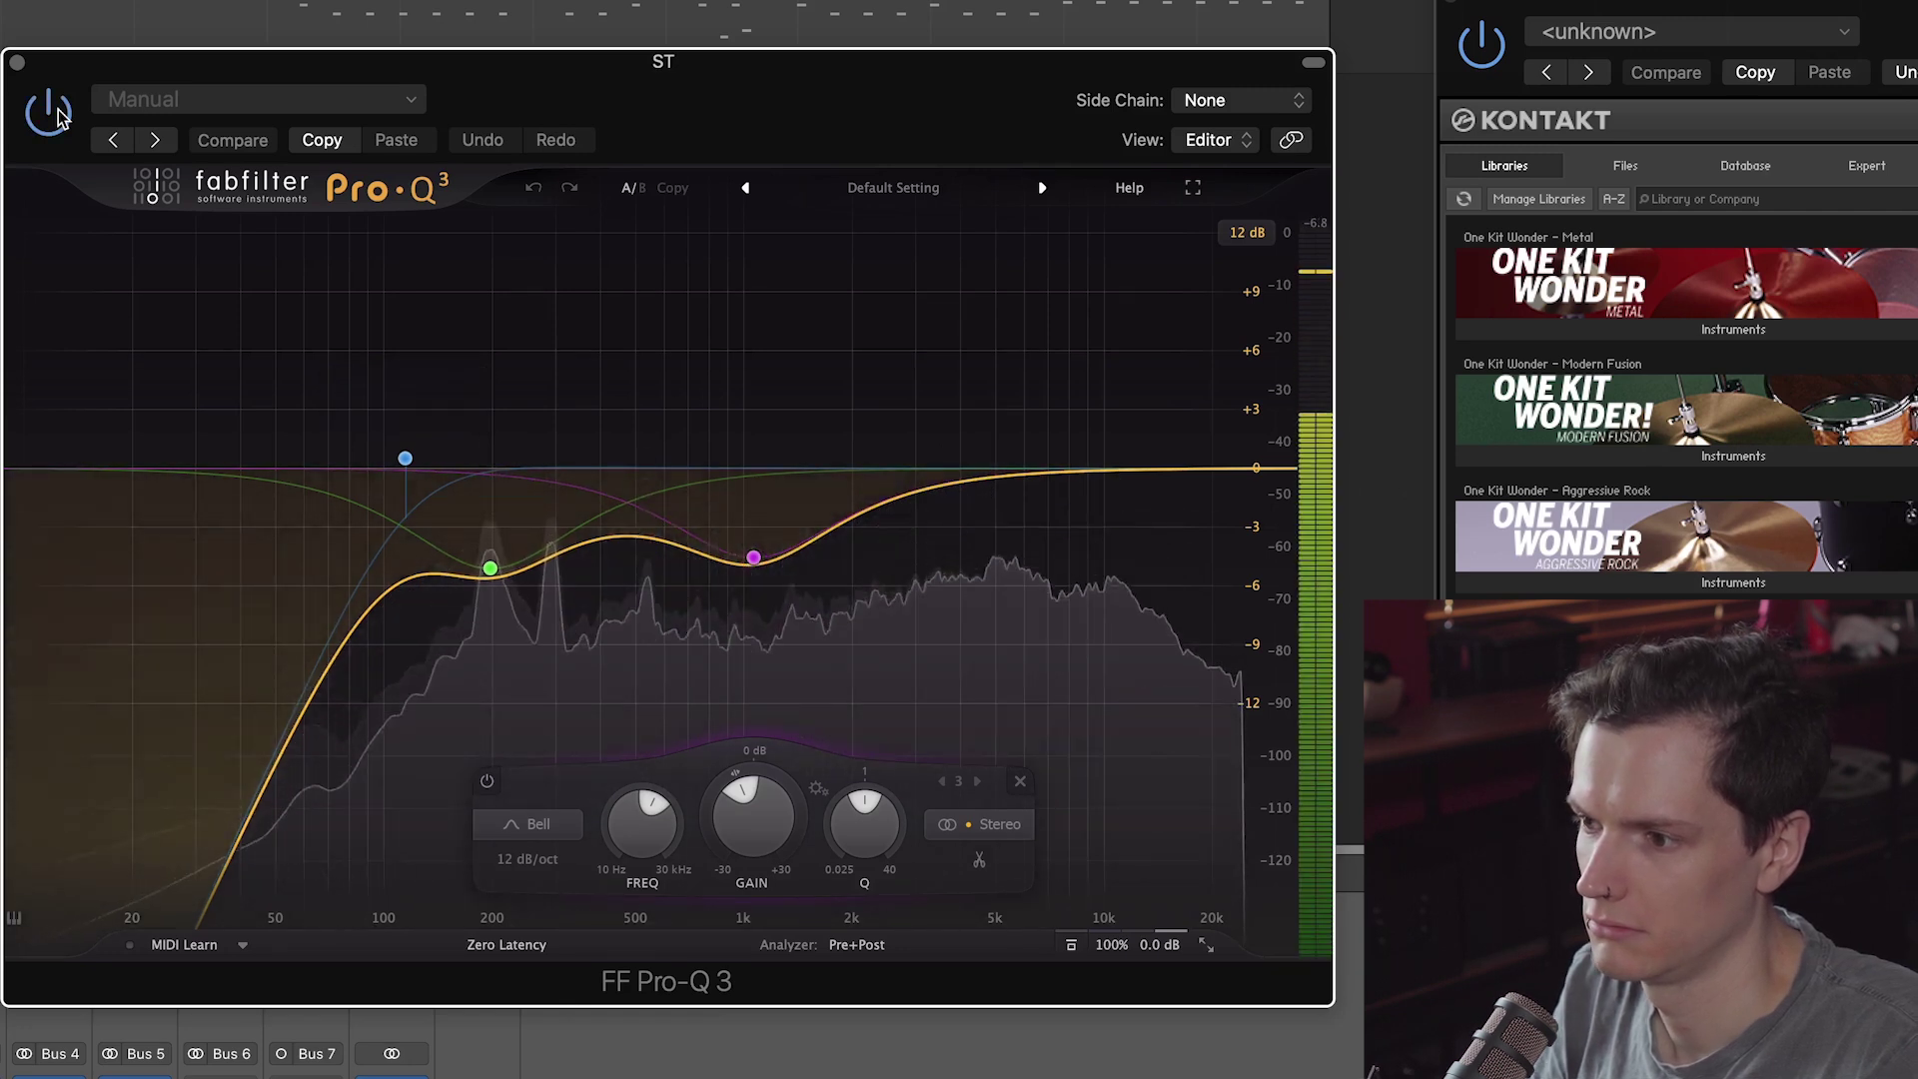
click(58, 117)
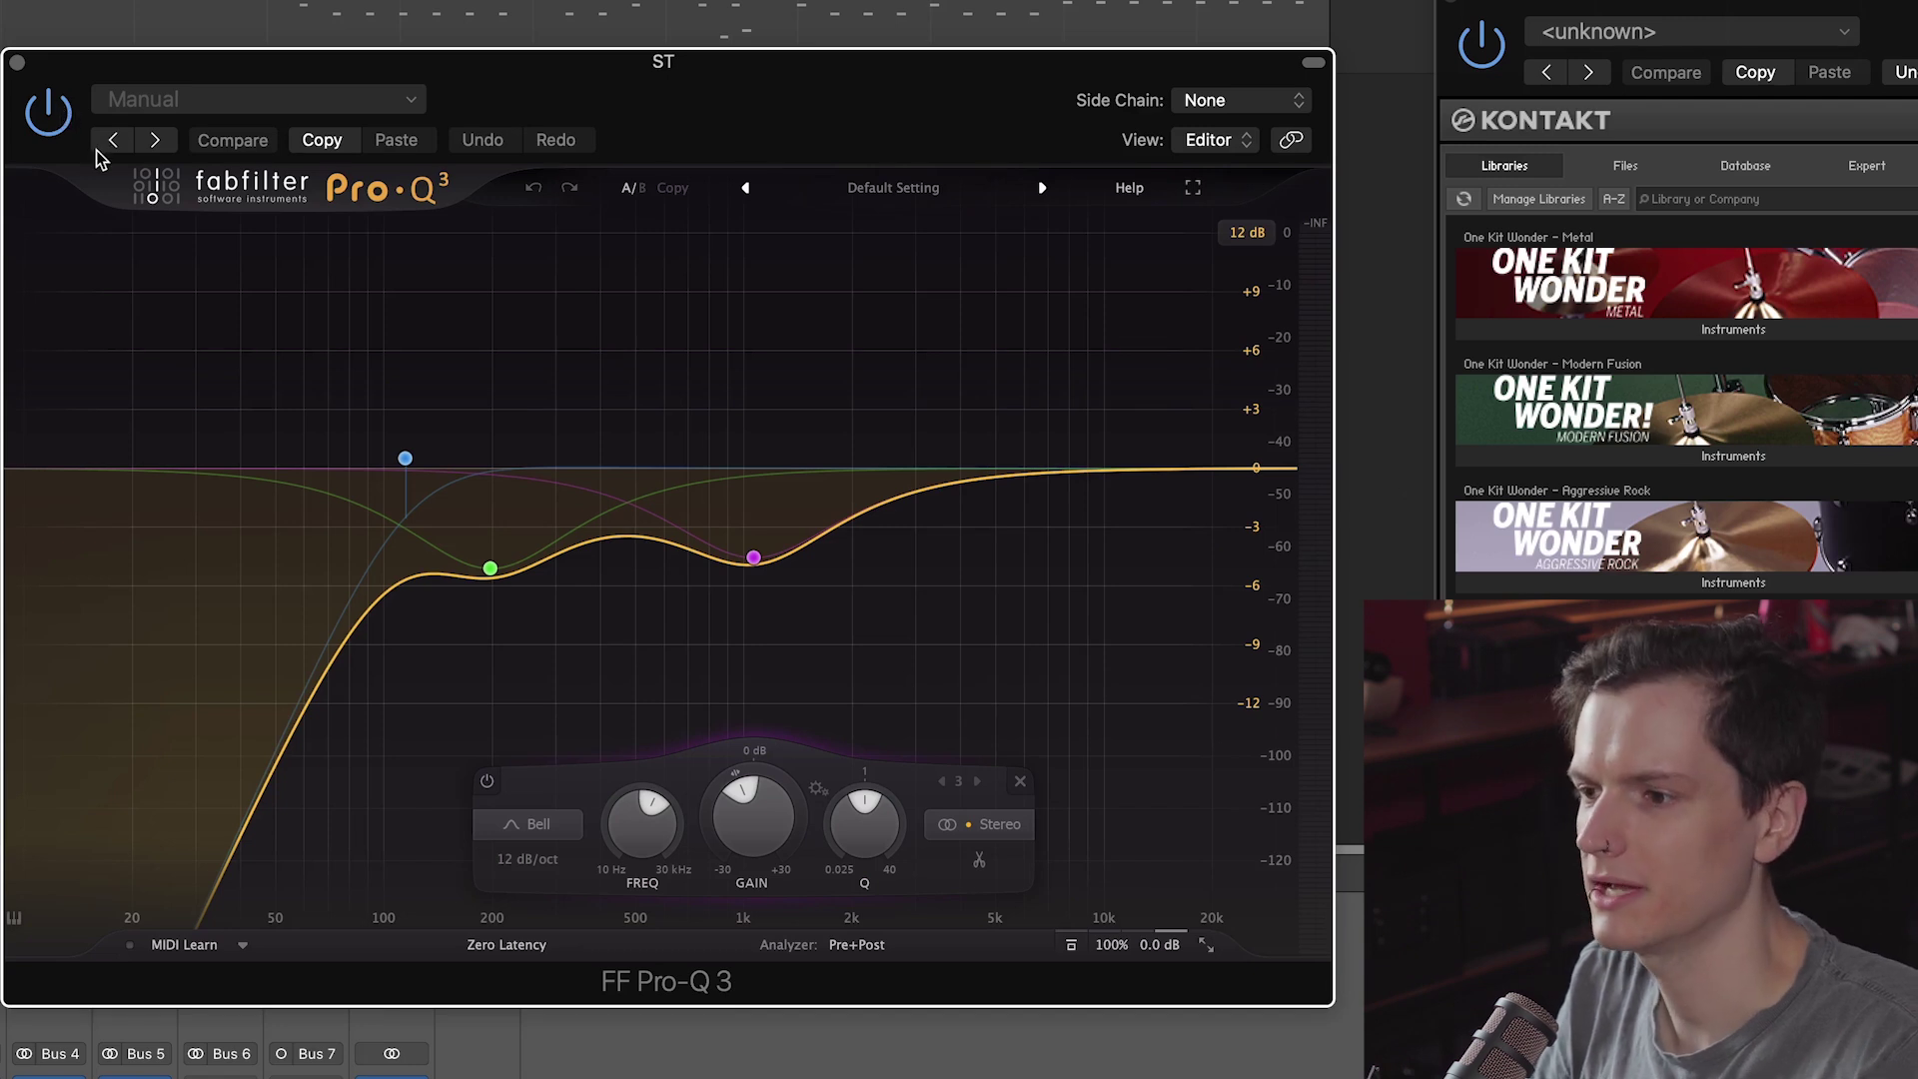
click(16, 63)
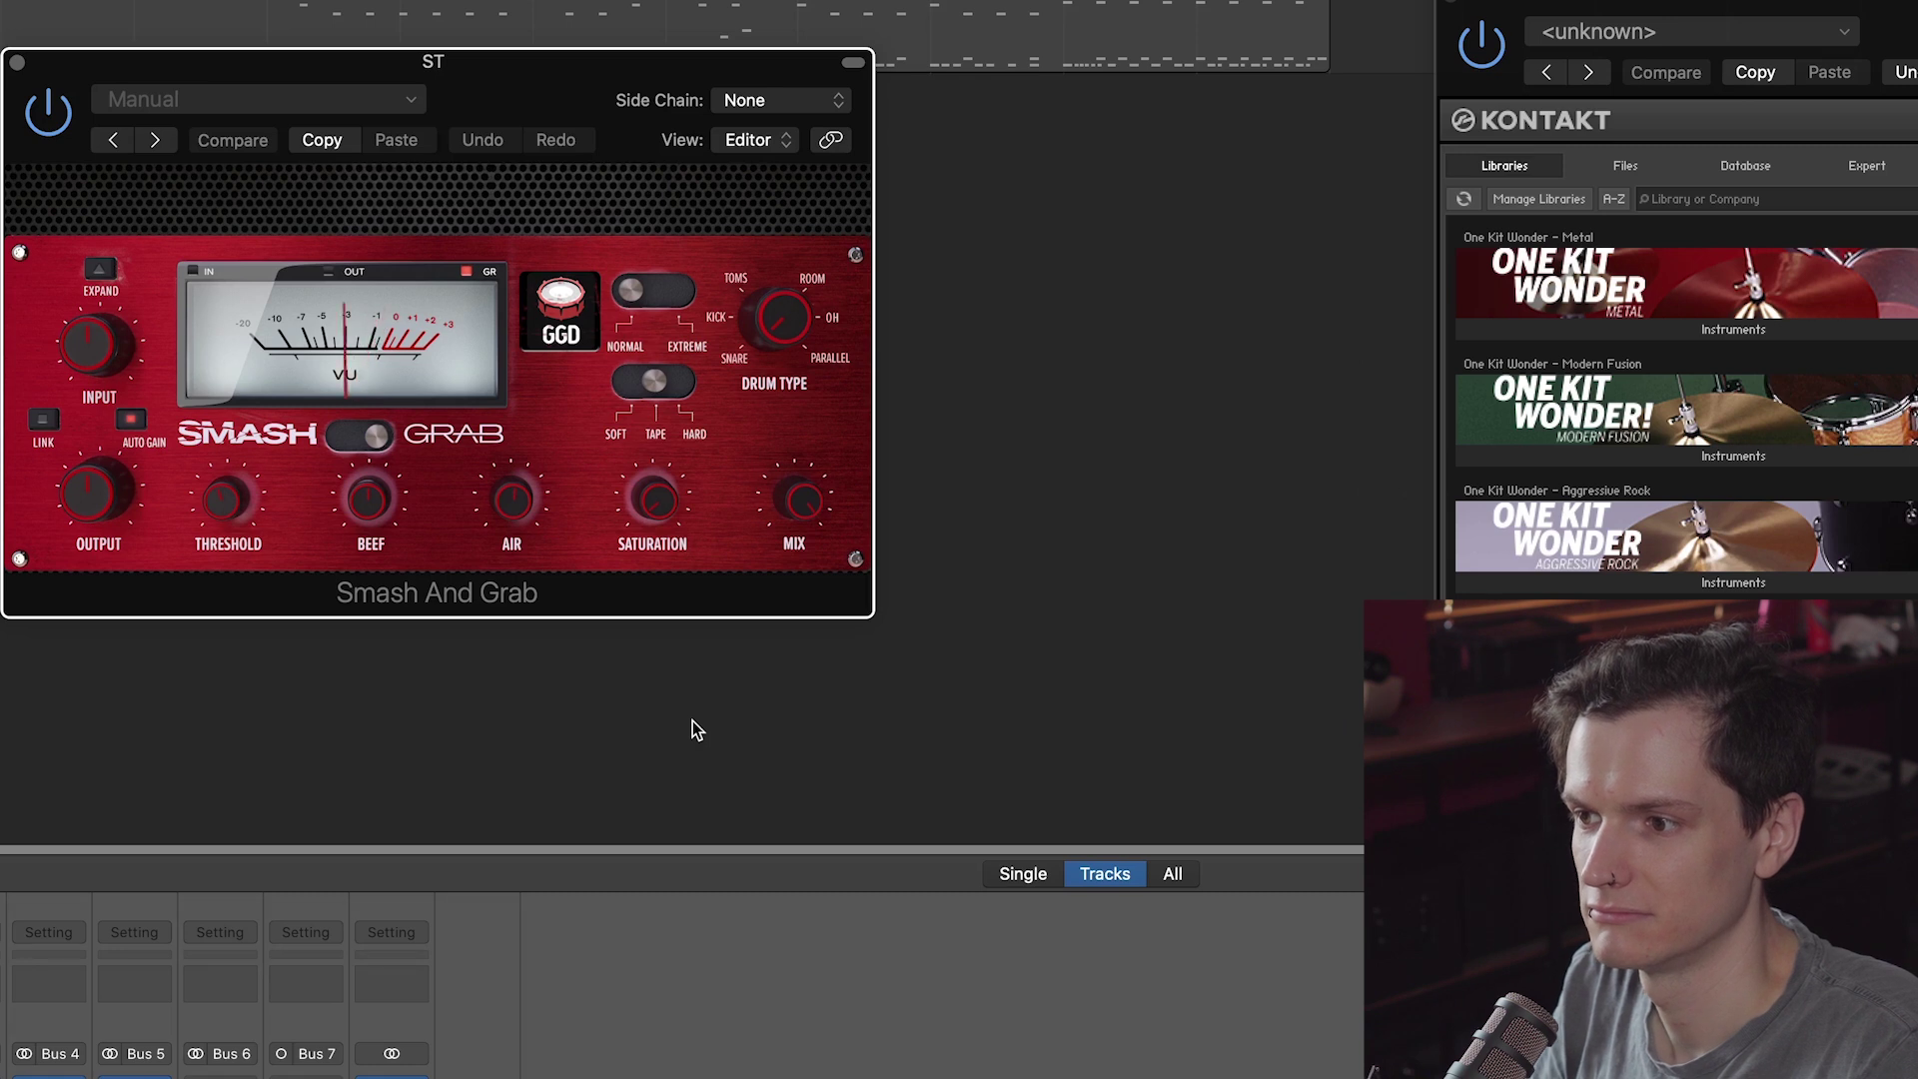
Step: Review the ST channel's Smash And Grab threshold and audition Virtual Tape Machines bypassed and active during playback, closing both plug-ins
drag(226, 500, 230, 560)
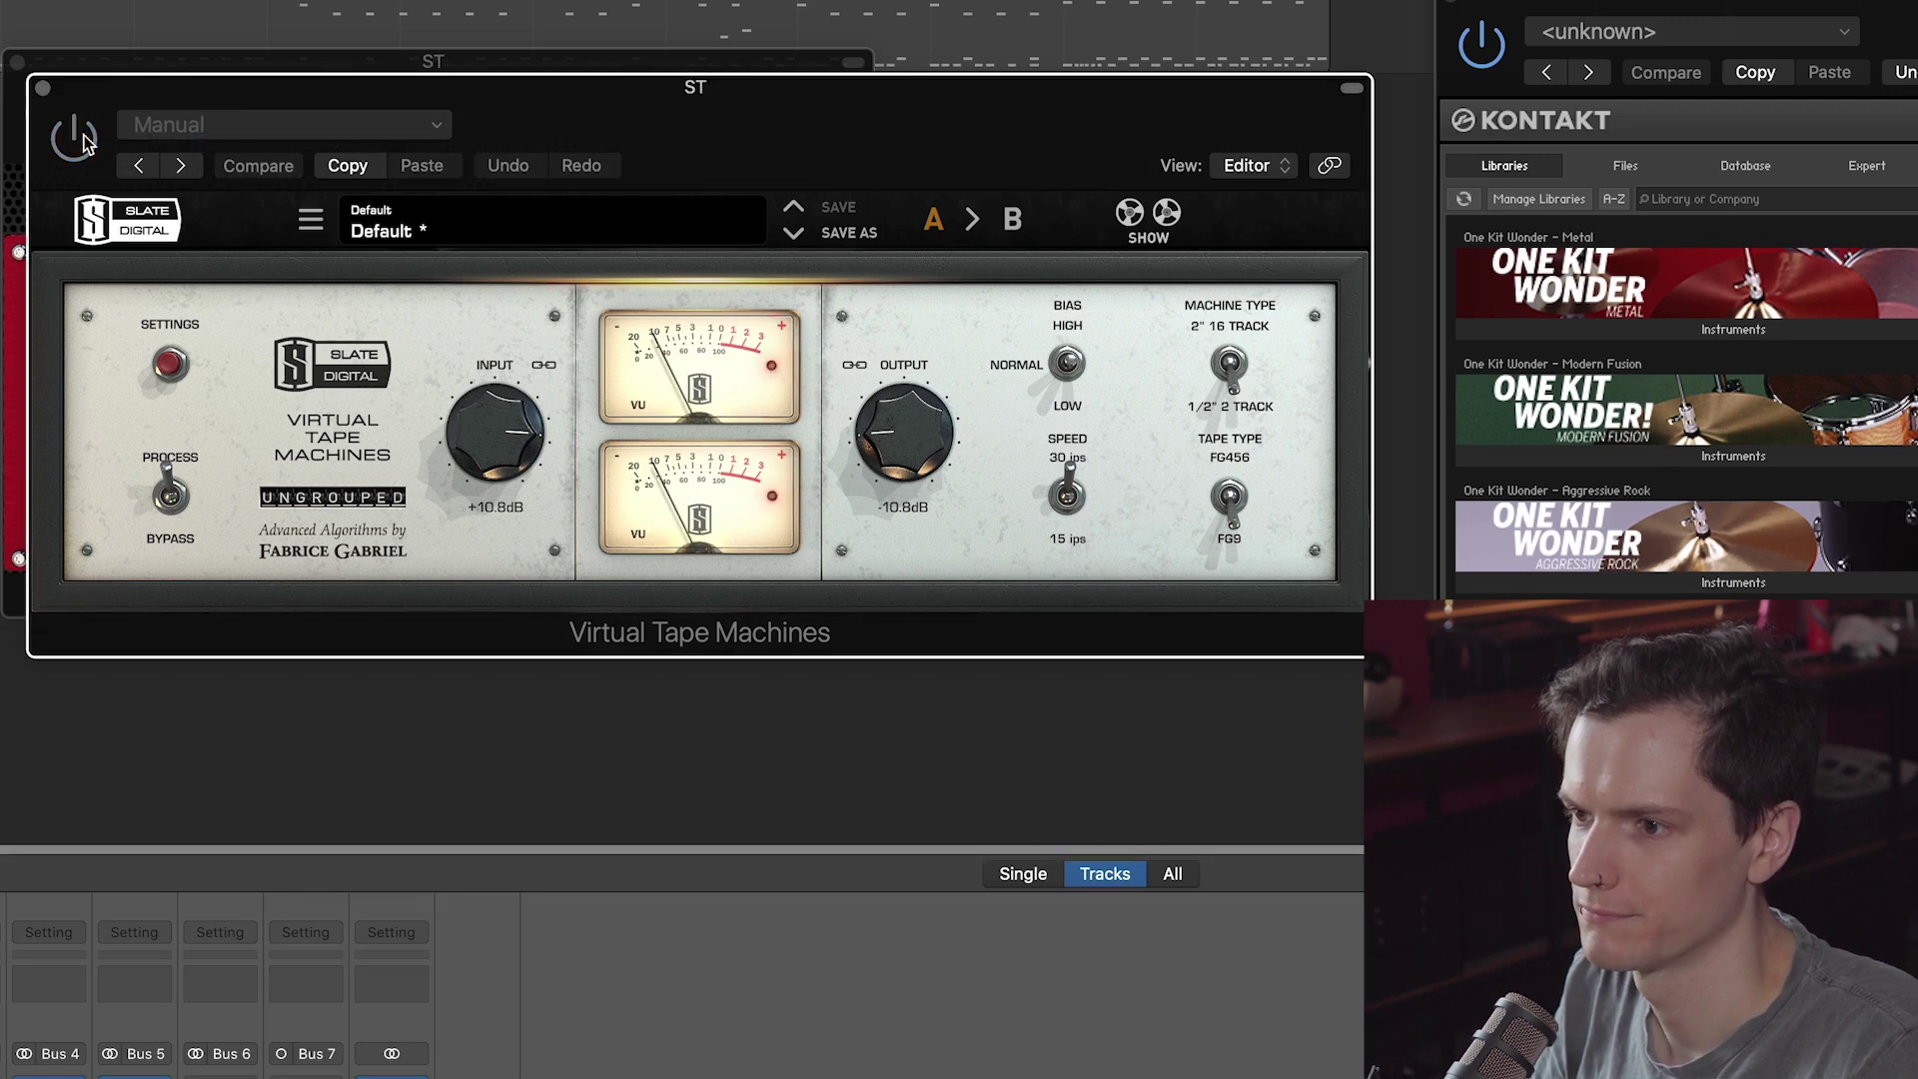
click(17, 63)
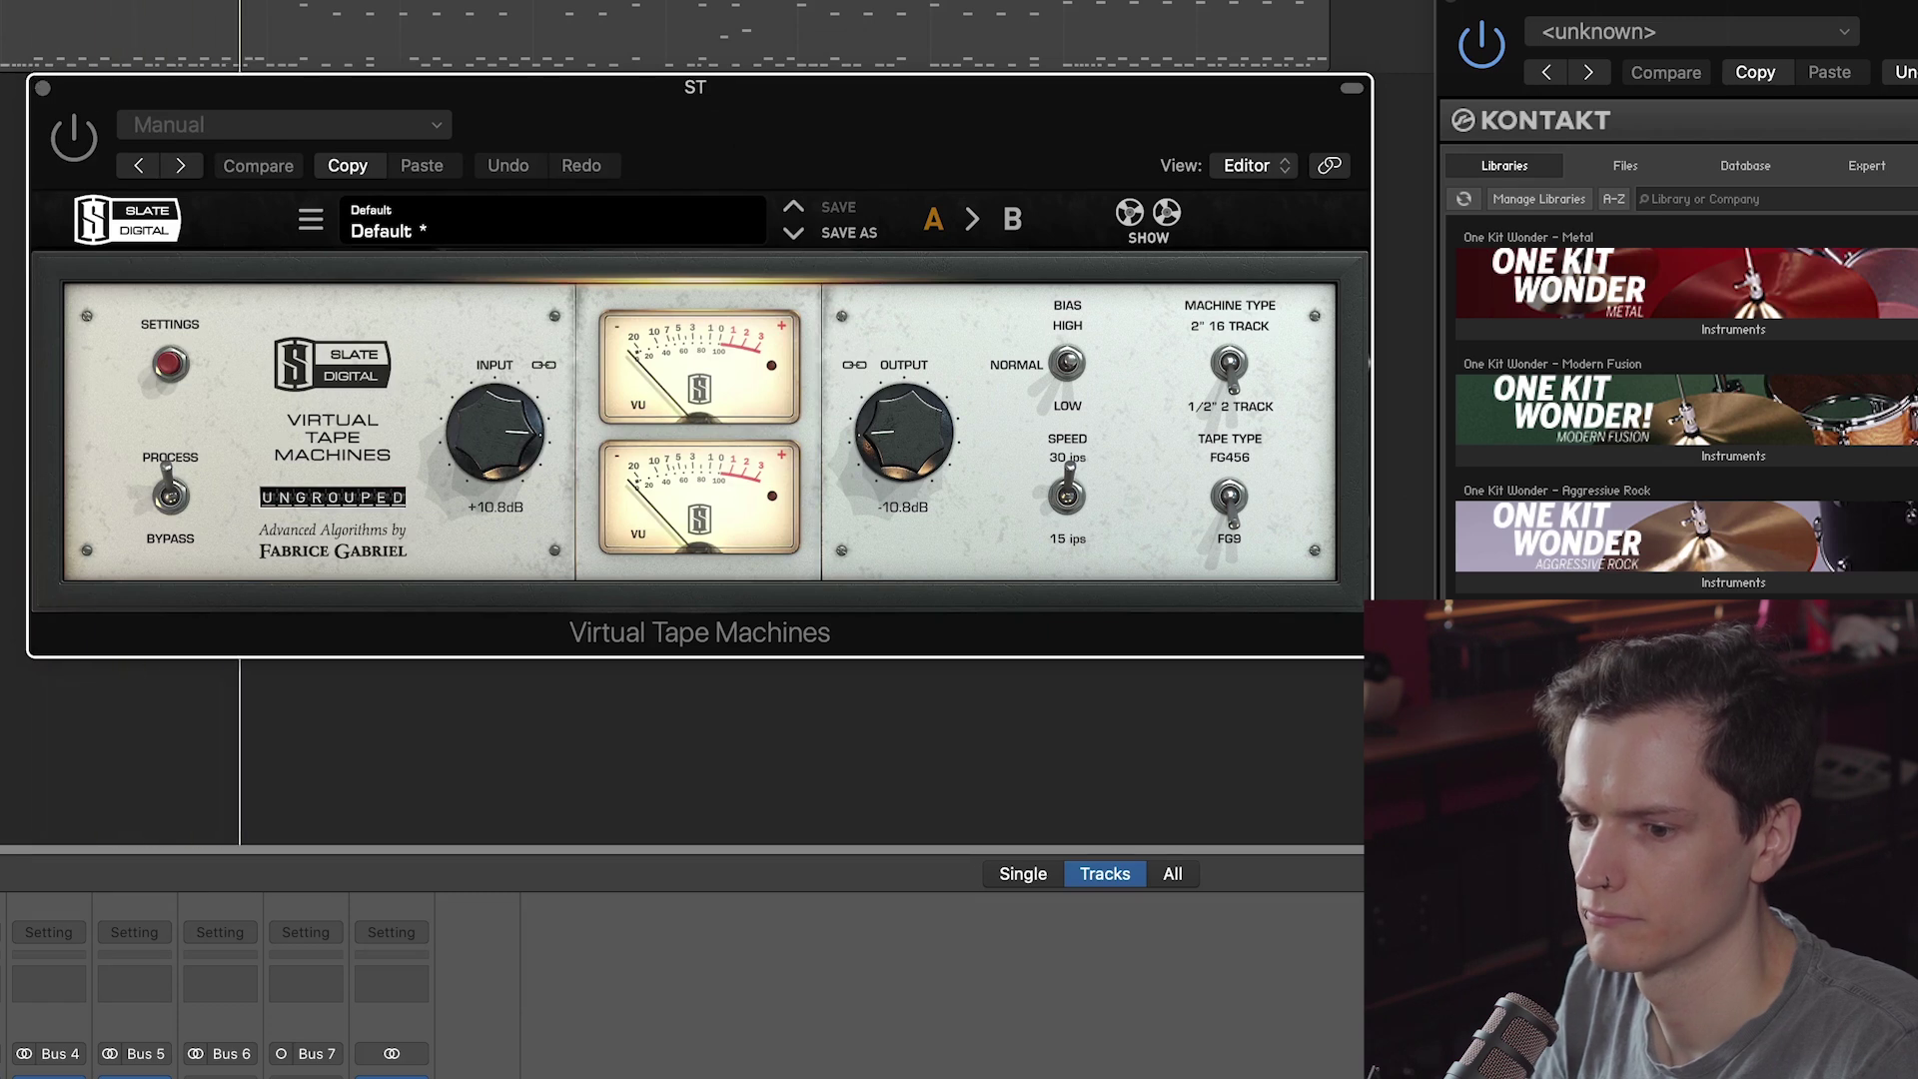
click(5, 1074)
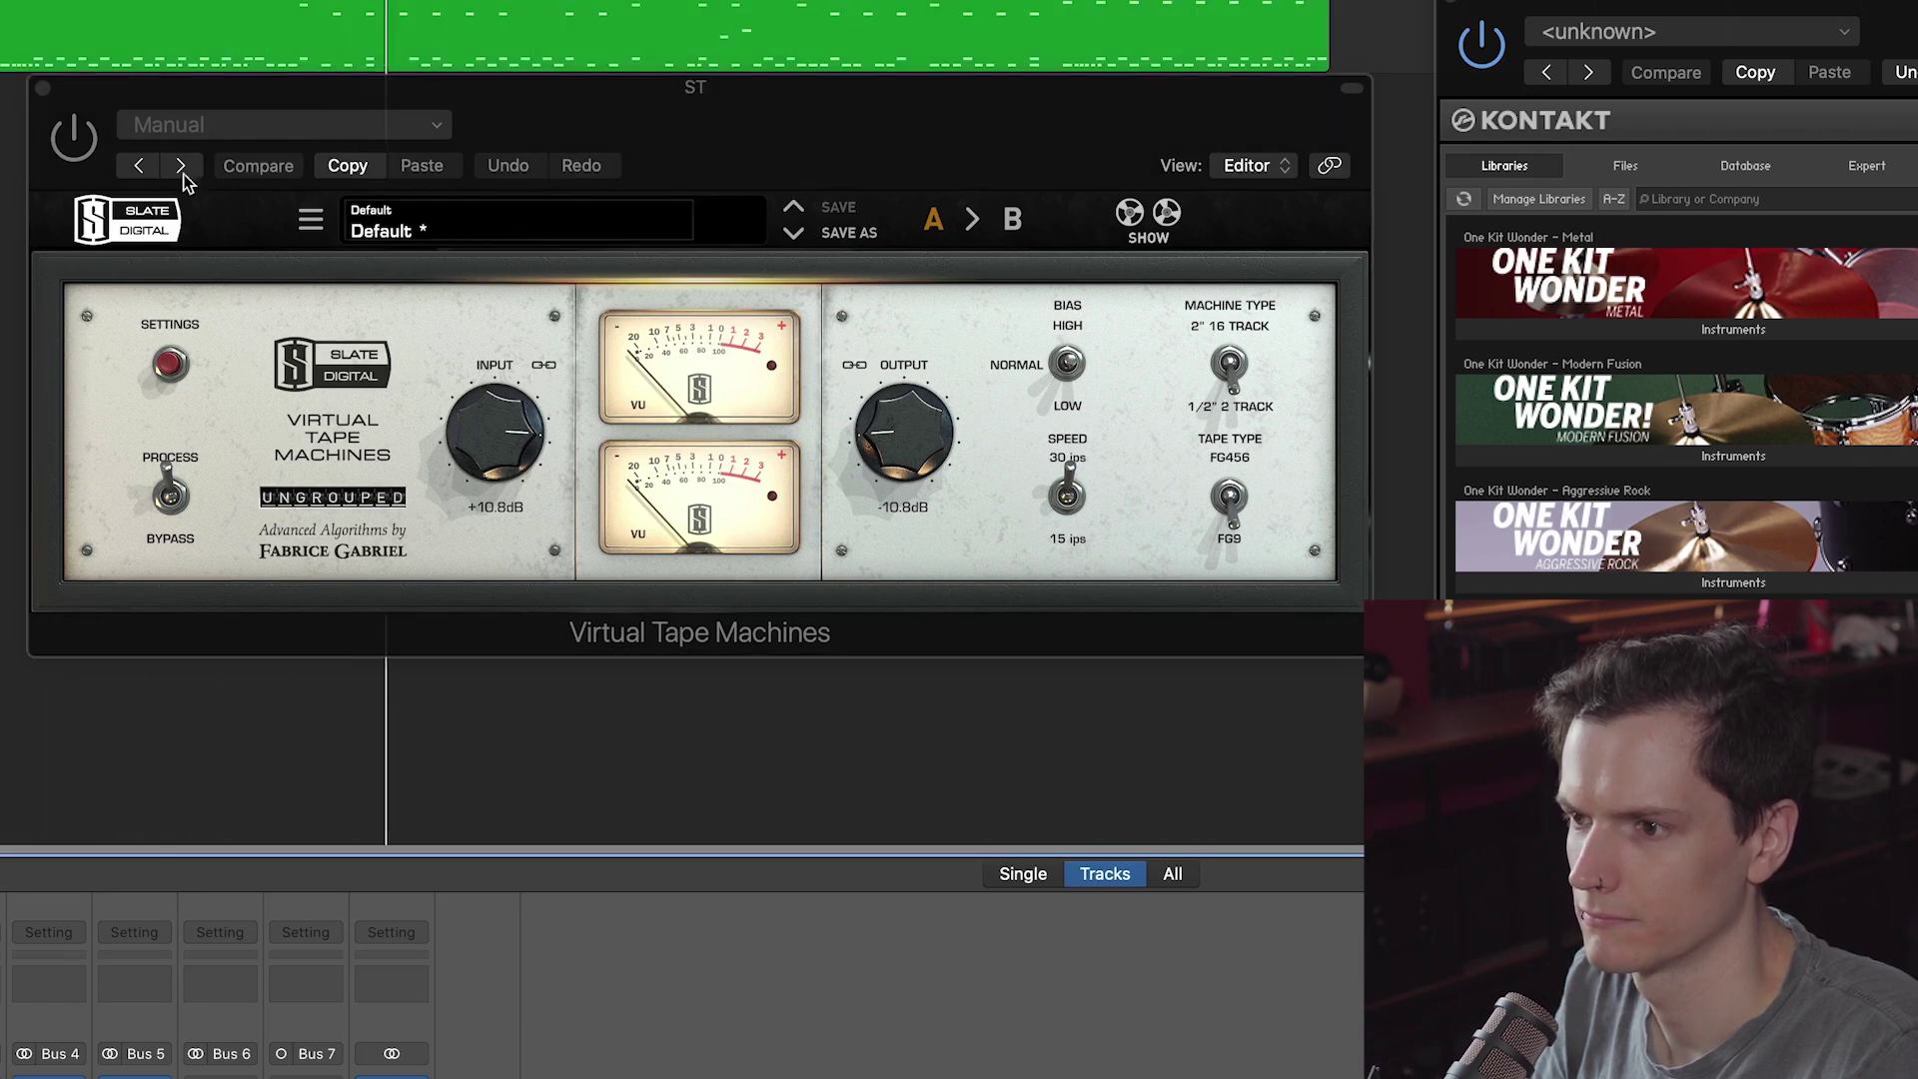
click(85, 147)
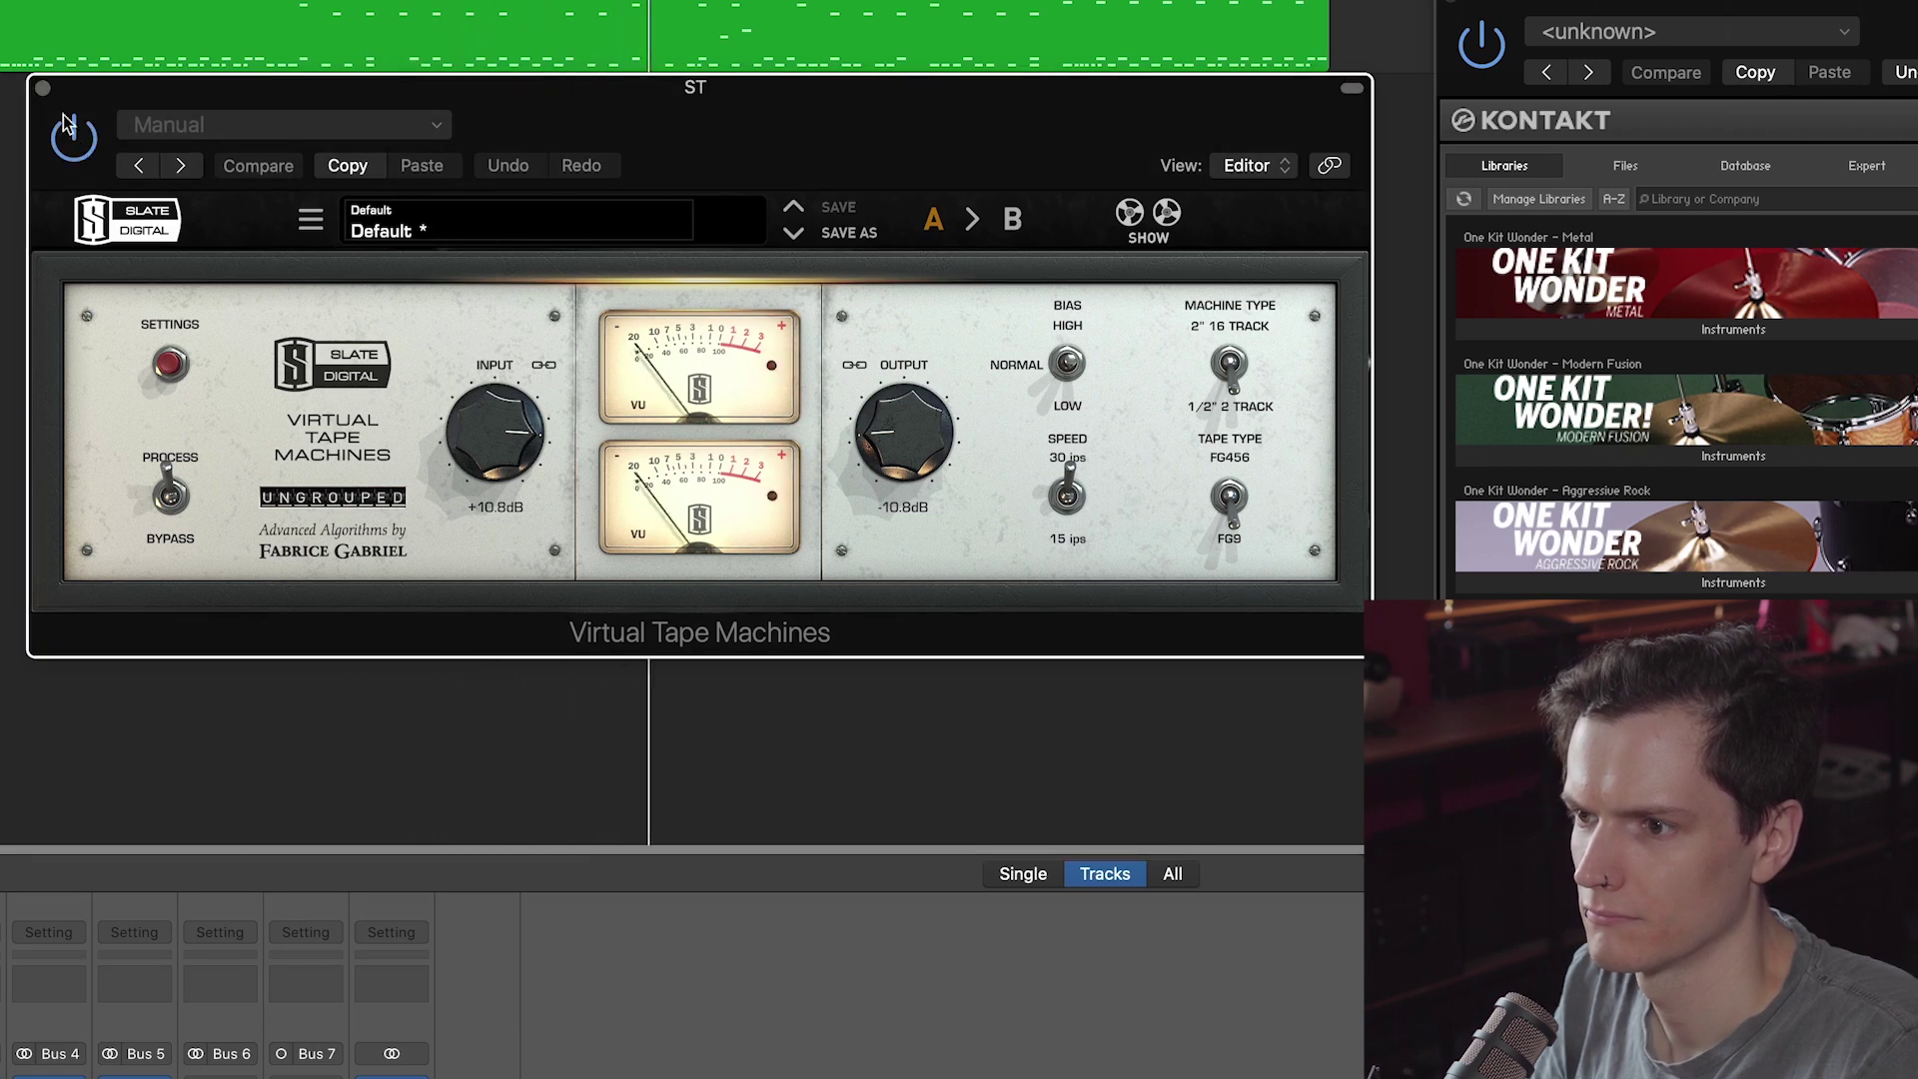
click(44, 89)
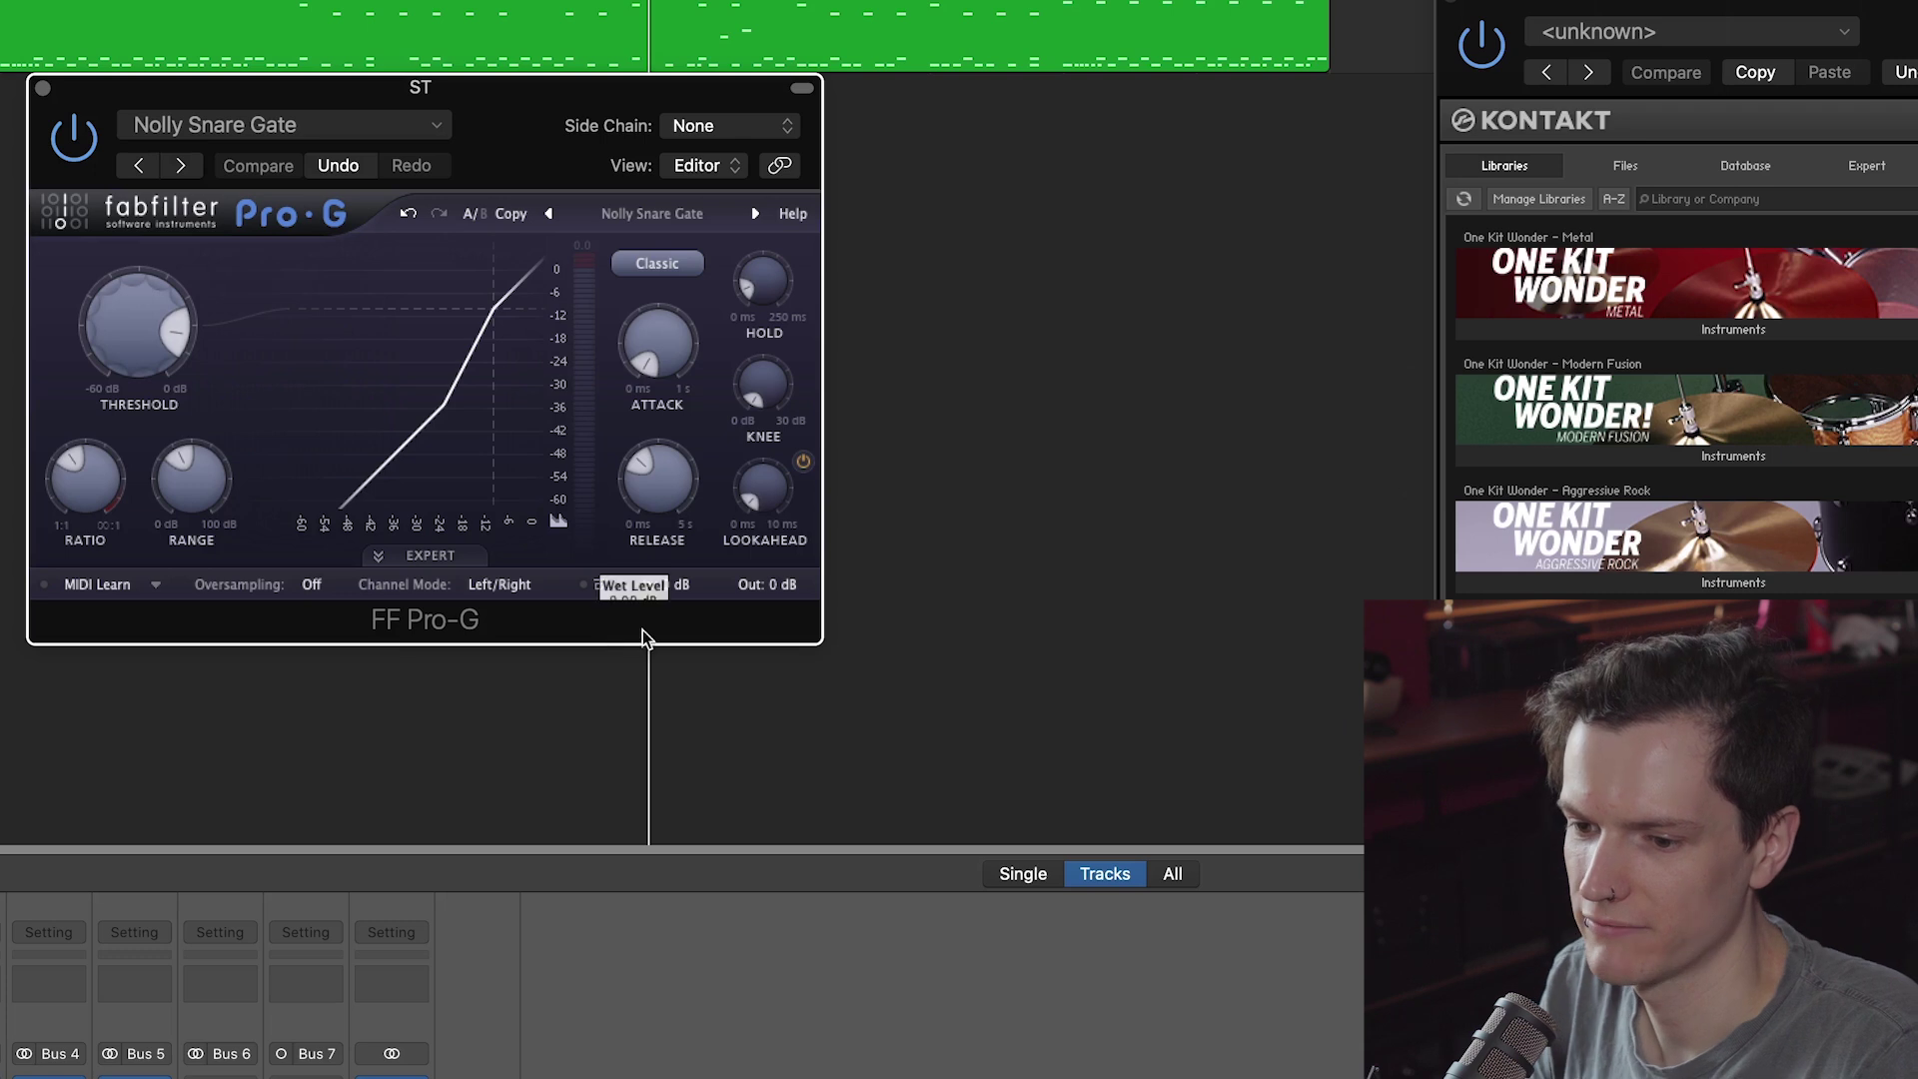
Step: Audition the ST channel's Pro-G with the Nolly Snare Gate preset, comparing the snare with the gate active and bypassed
key(space)
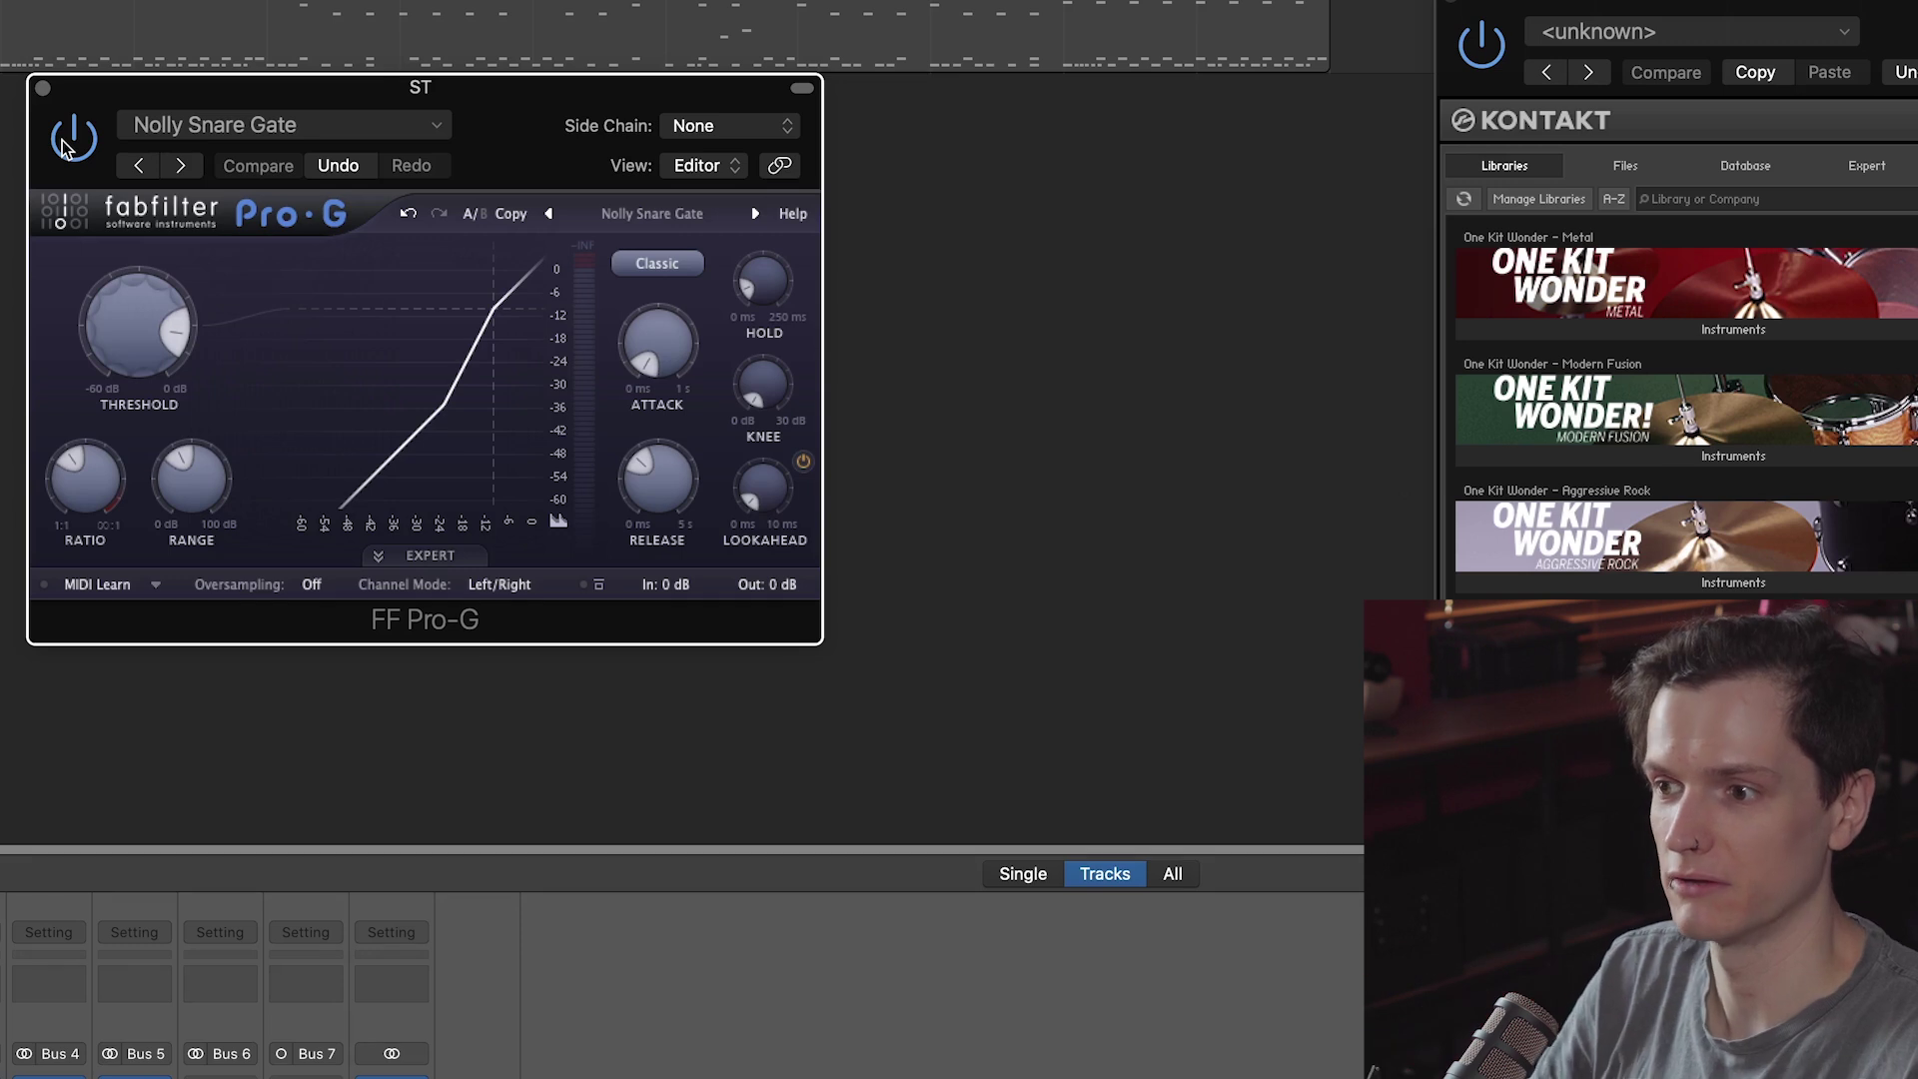
key(space)
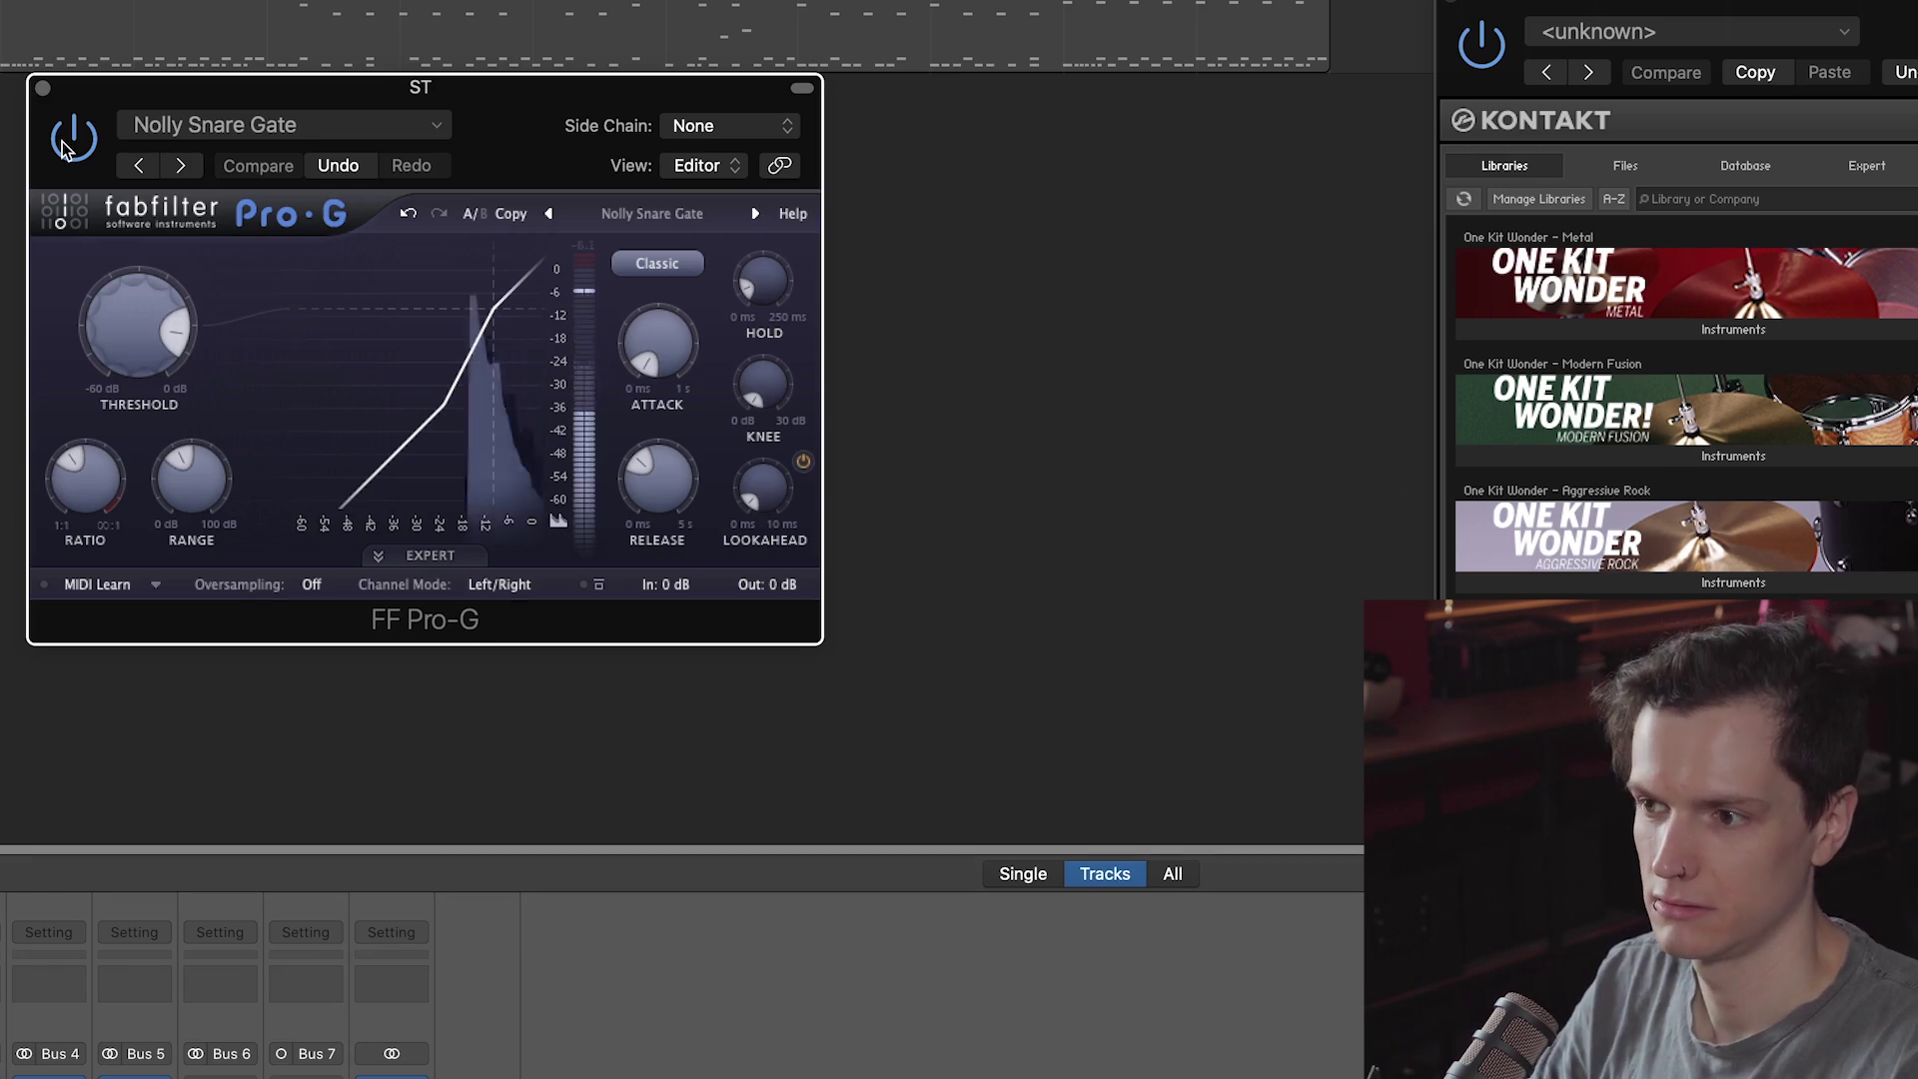
key(space)
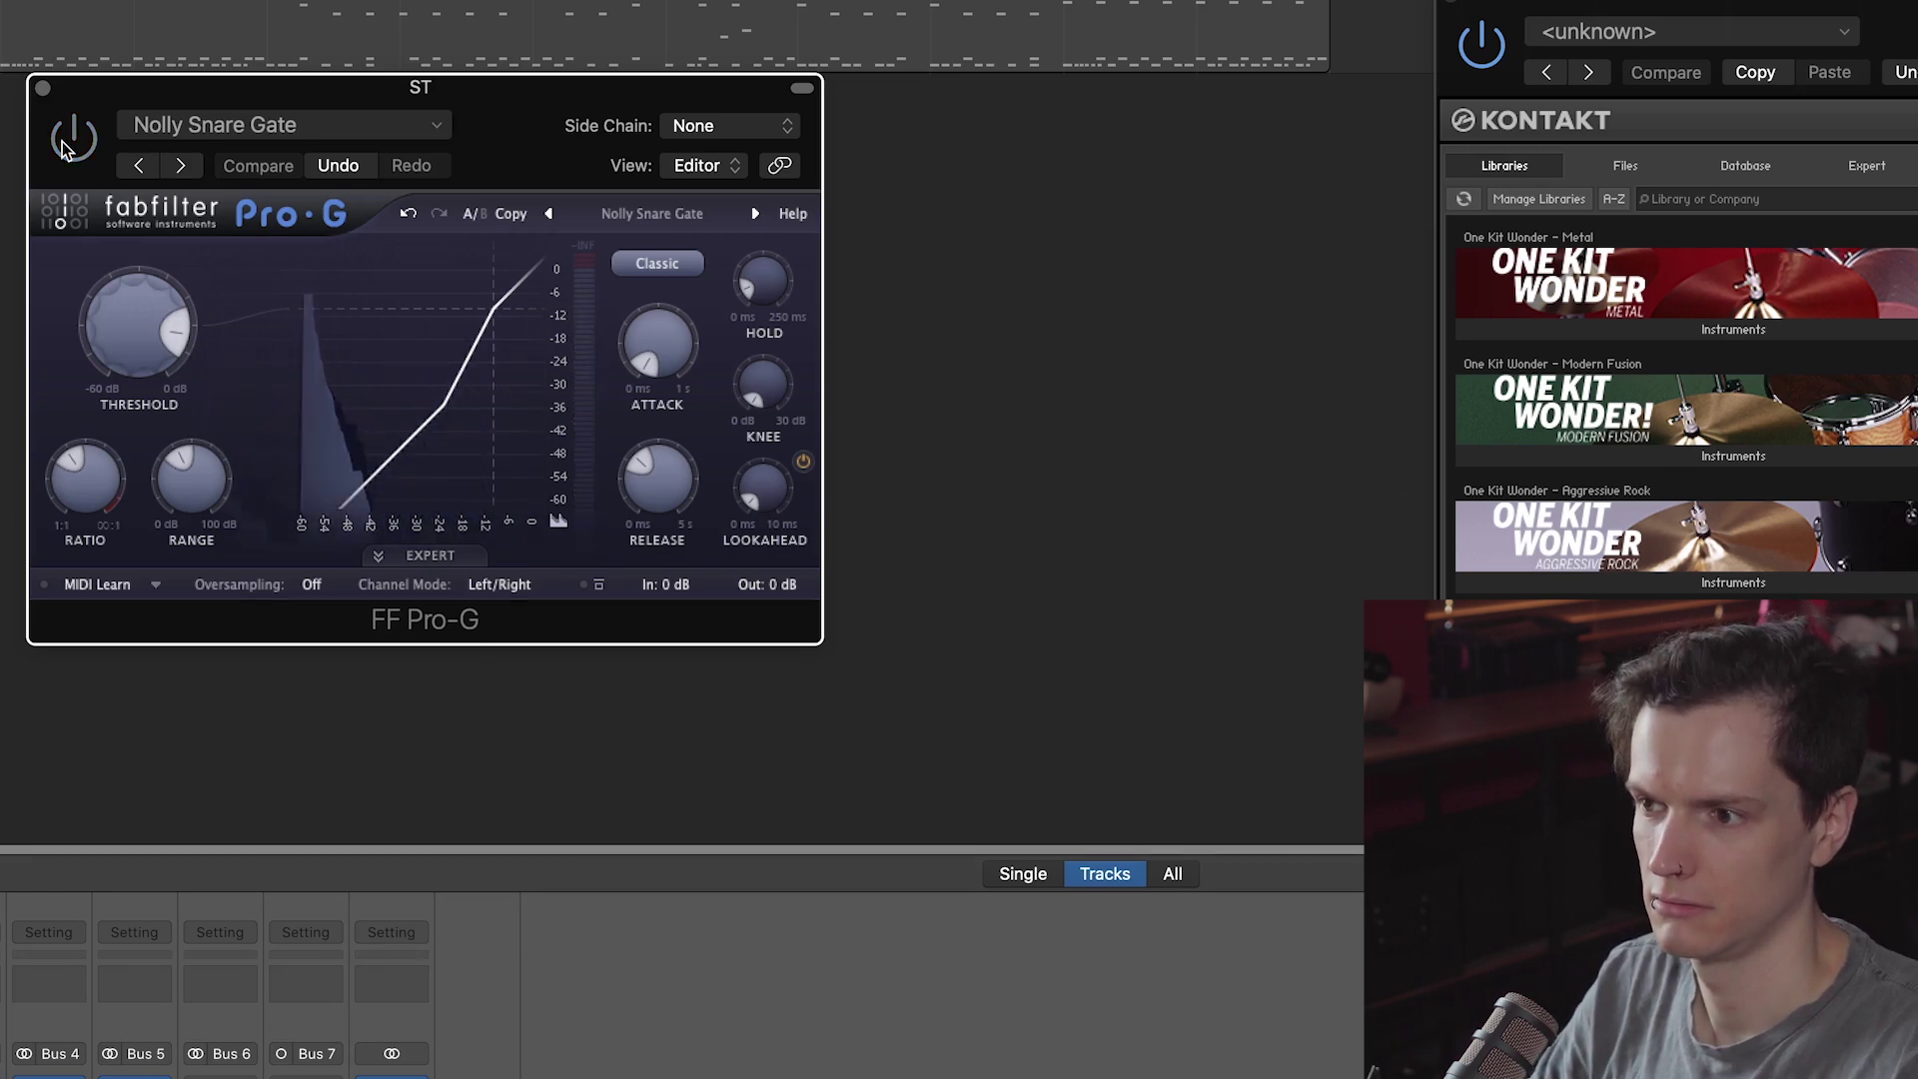
key(space)
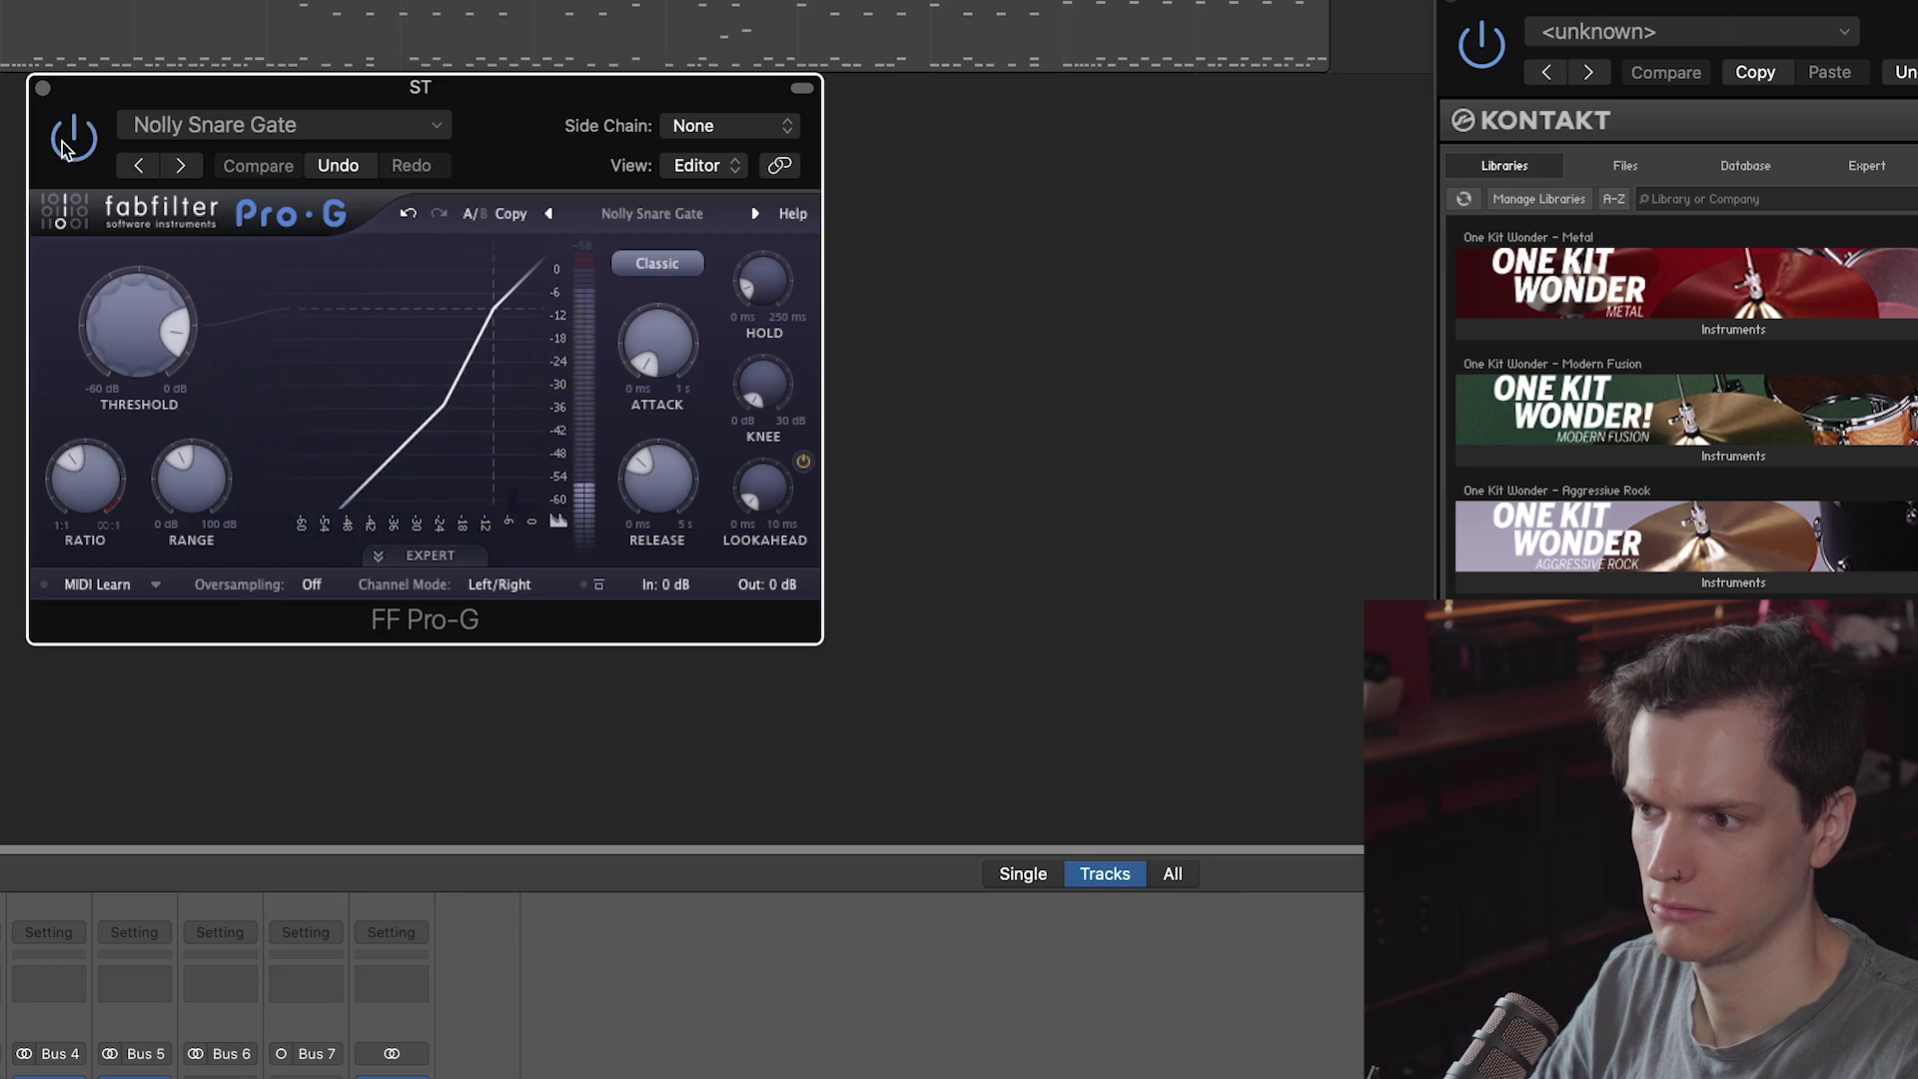
Step: Close the ST channel's Pro-G, solo the SB channel and play it back
click(42, 88)
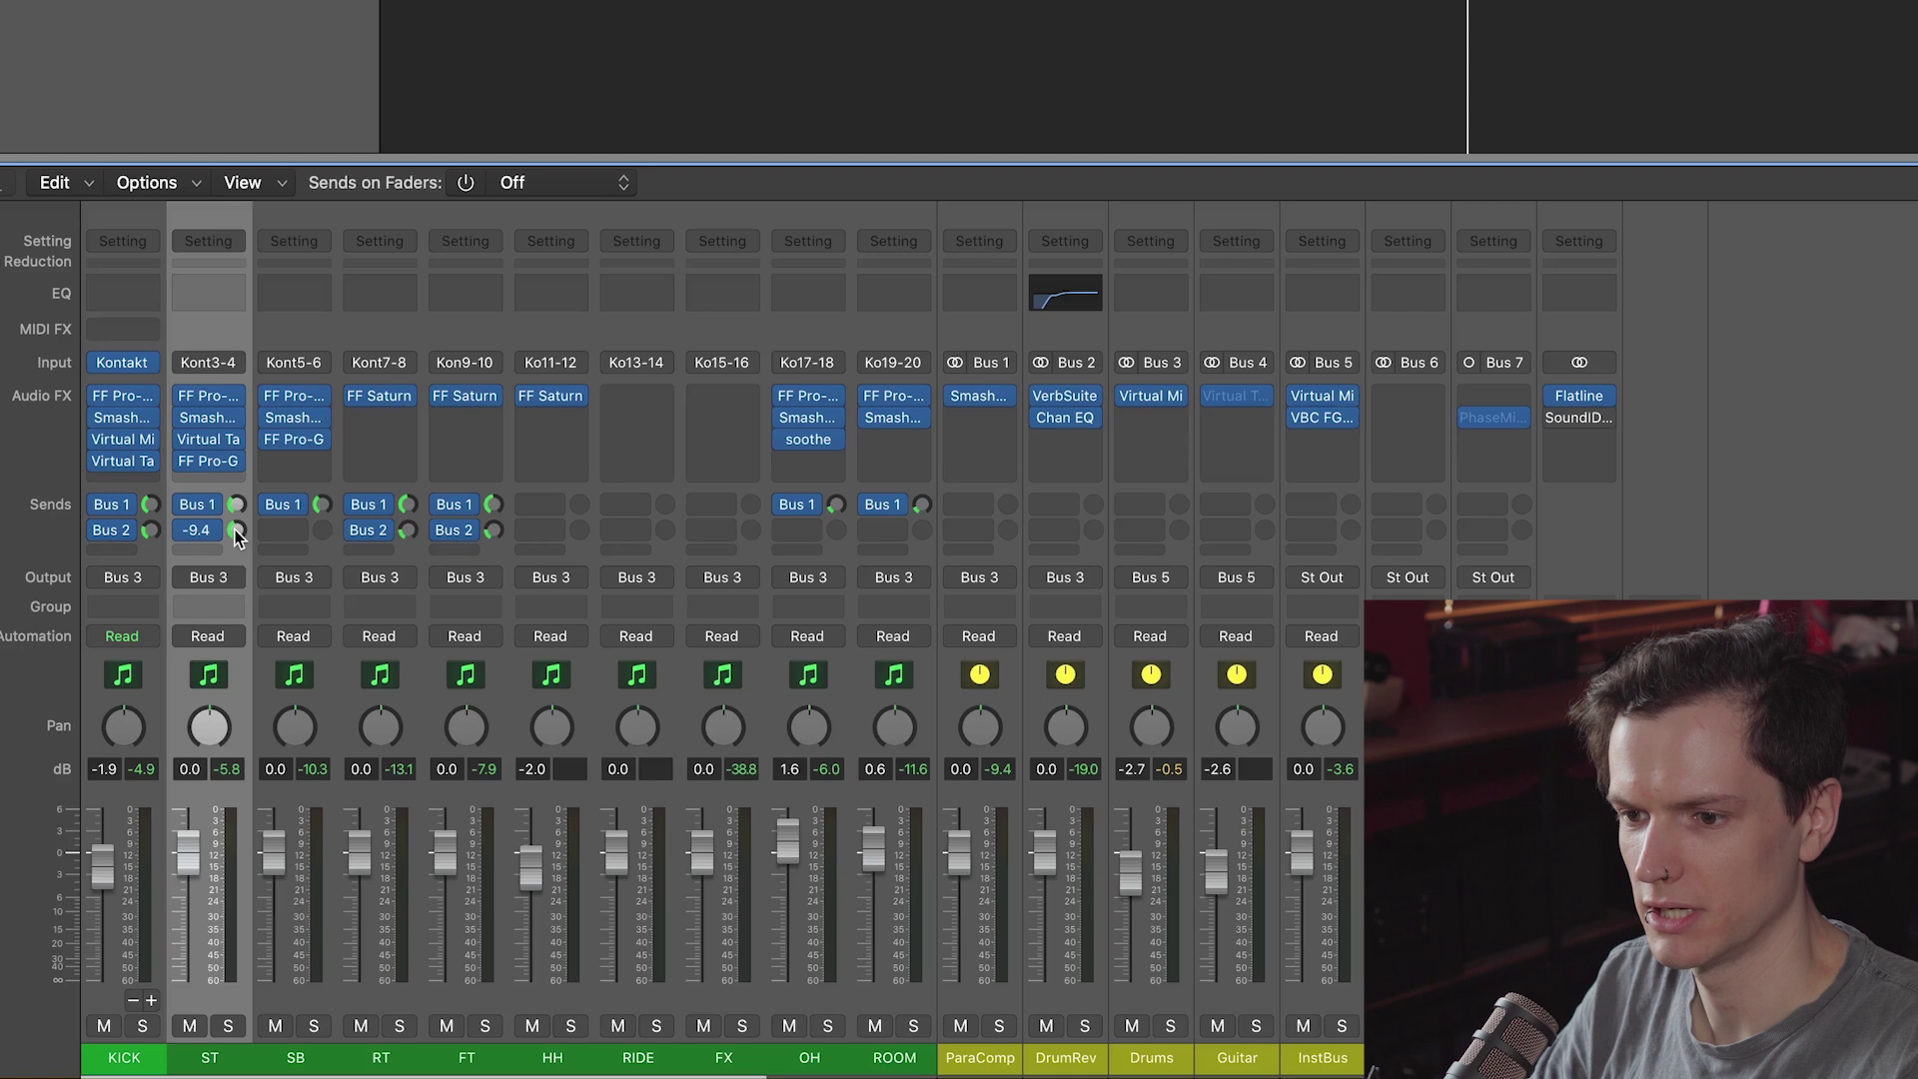
click(314, 1028)
key(space)
mouse_move(295, 396)
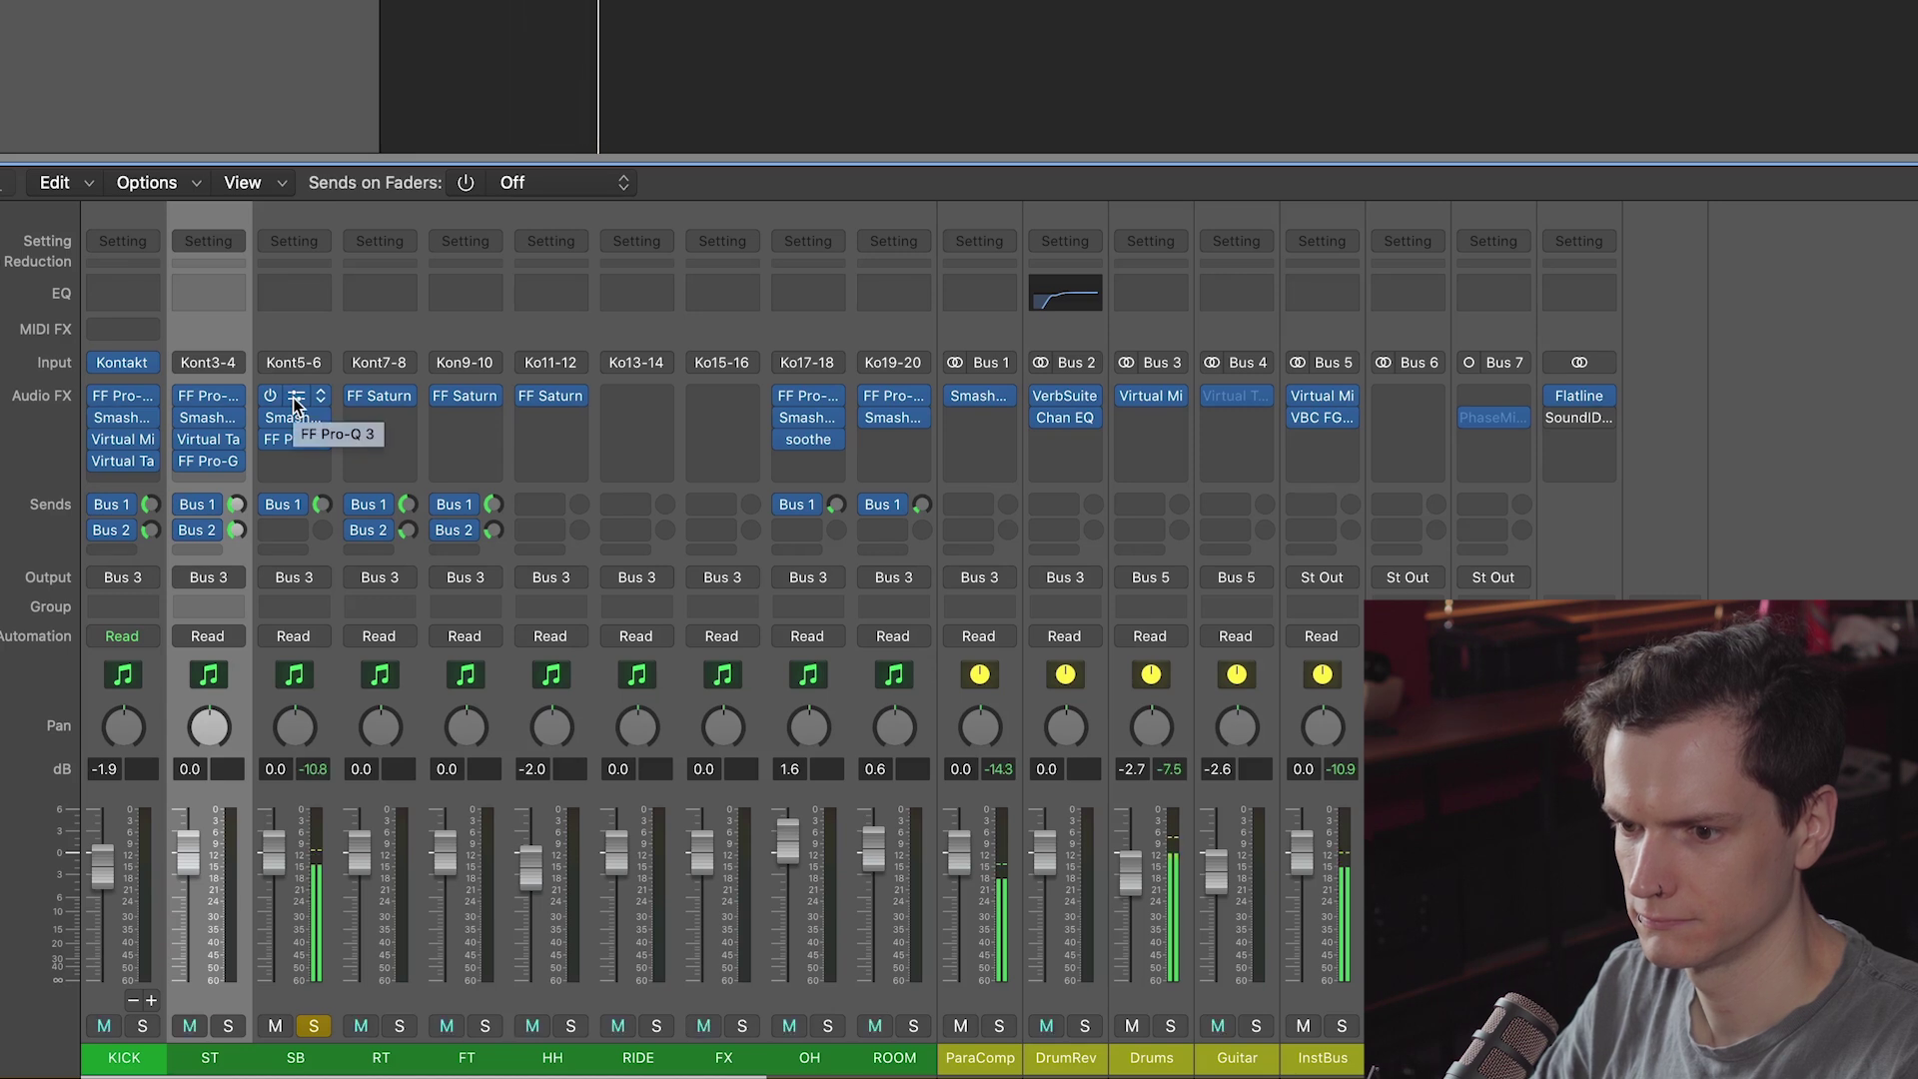
Step: Examine the low cut, bell cuts and high boost in the SB channel's Pro-Q 3 and compare it bypassed and active during playback
click(294, 404)
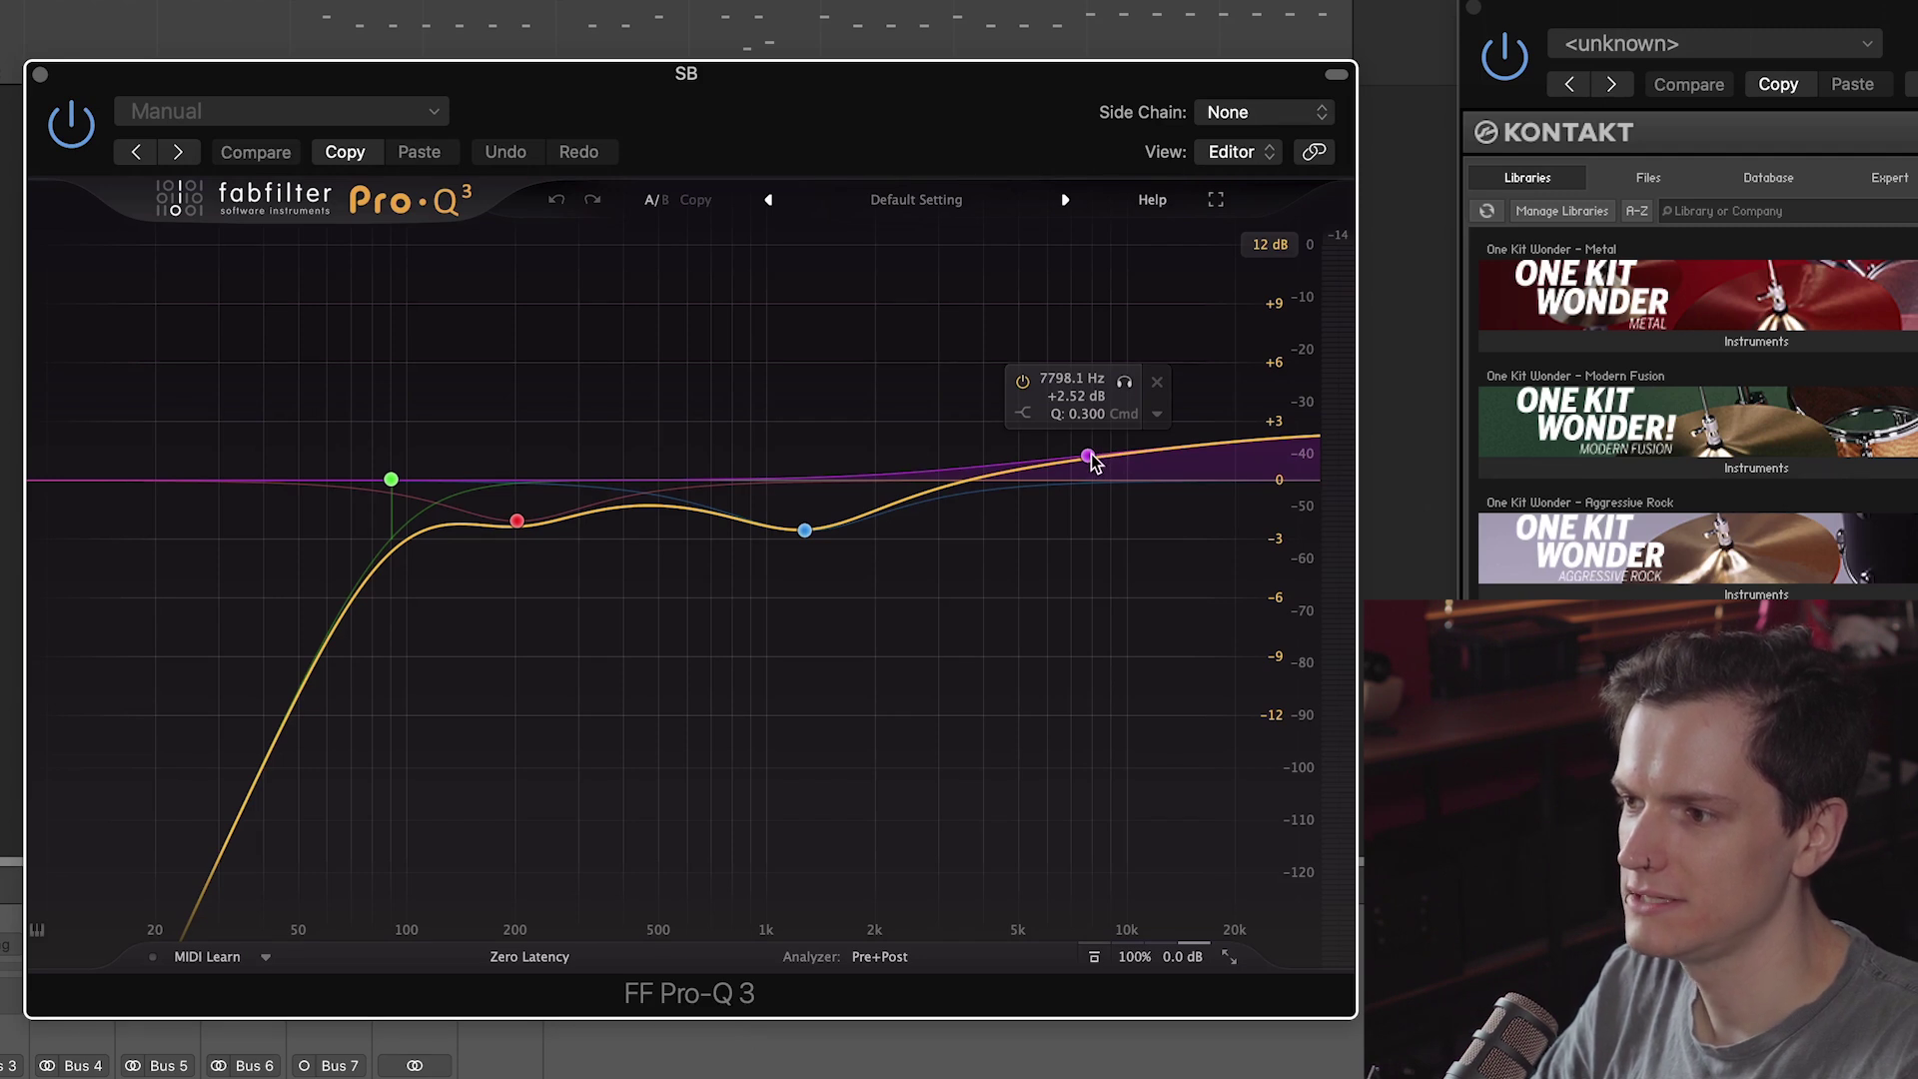
key(space)
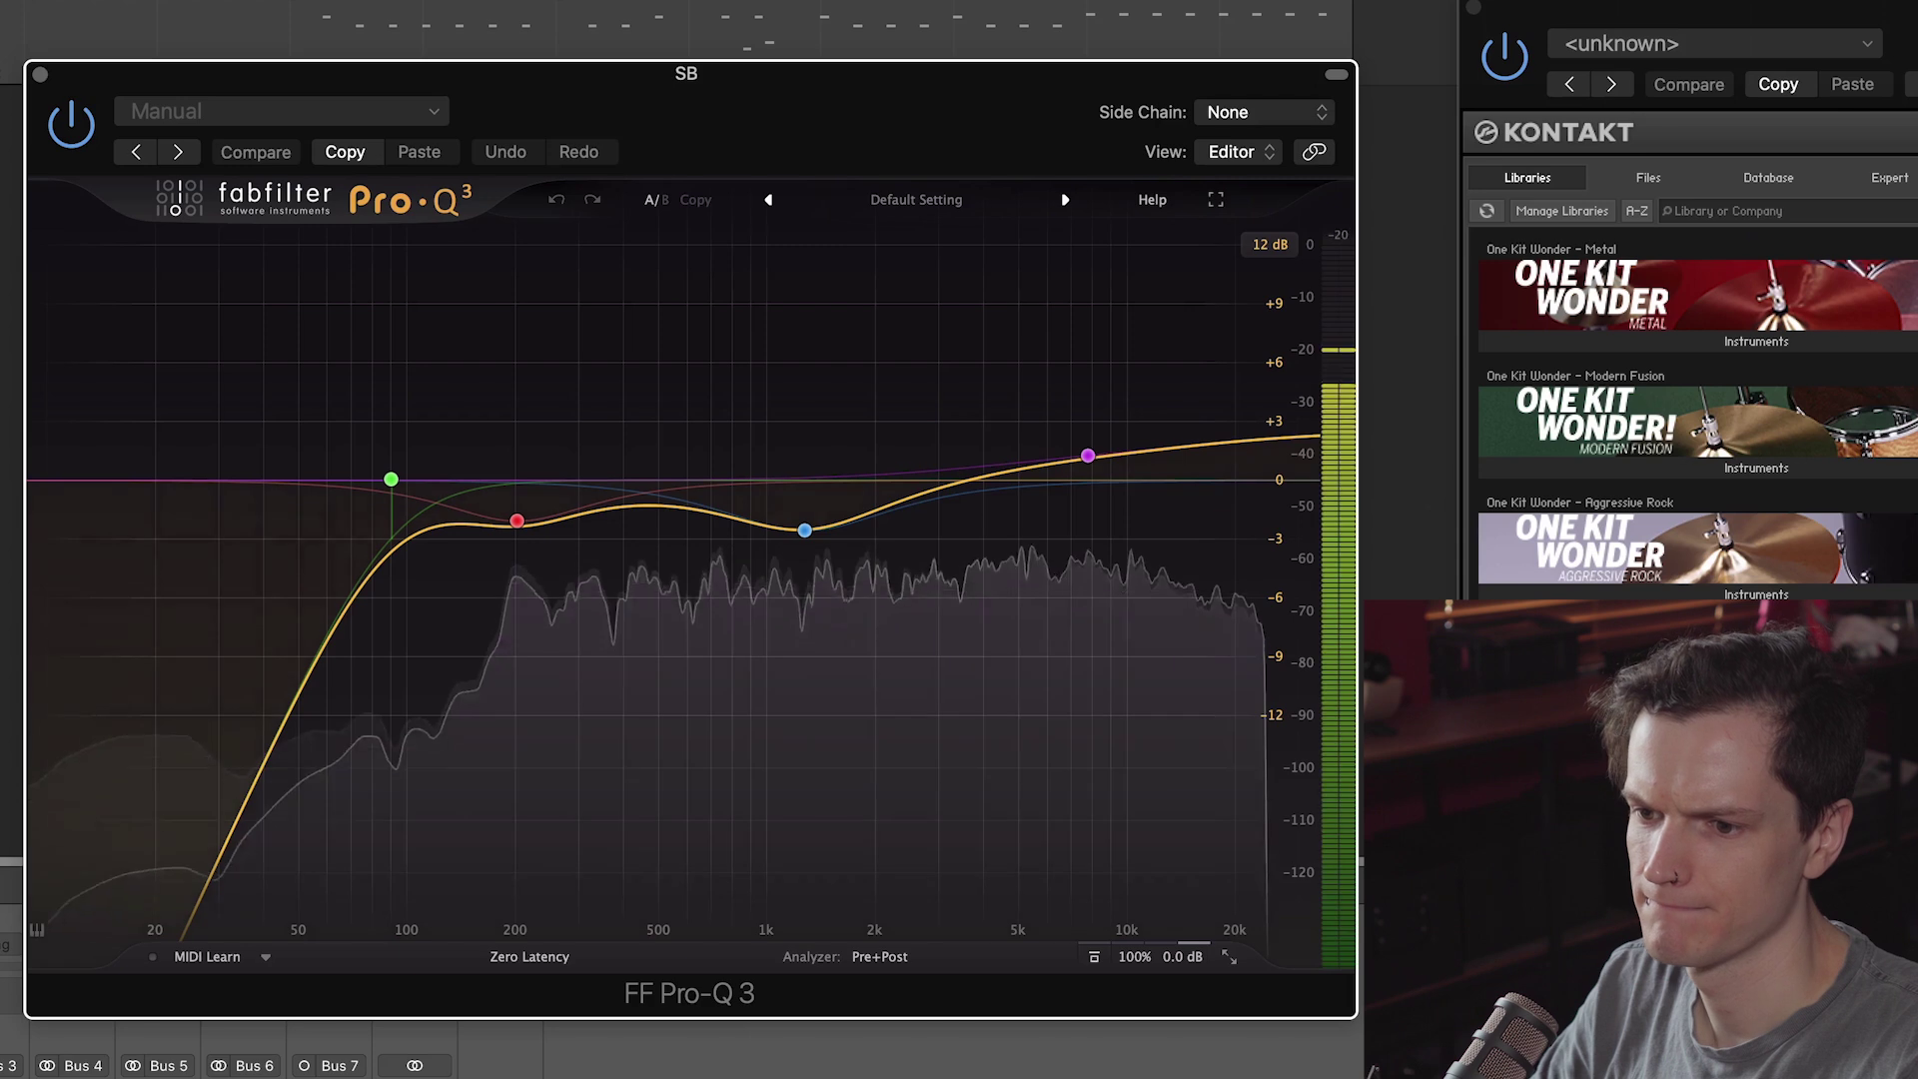
click(84, 130)
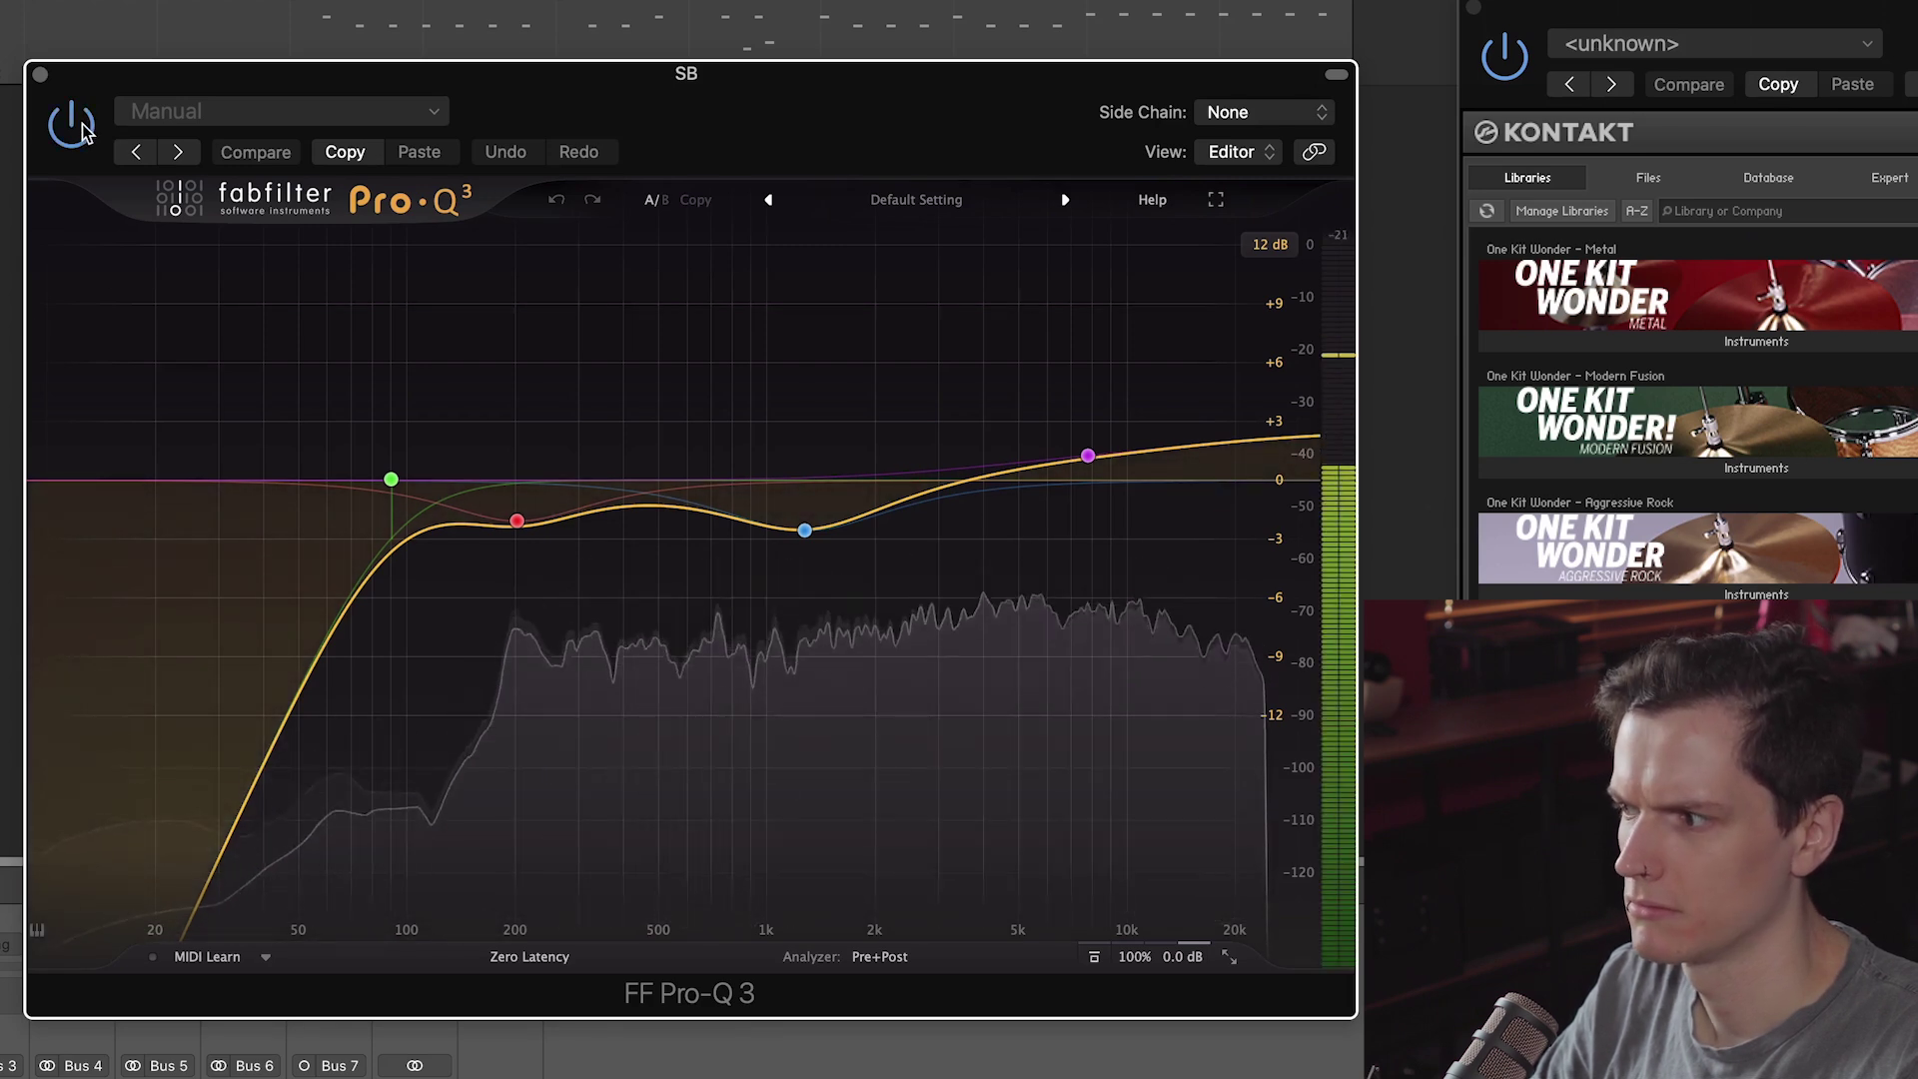
click(40, 76)
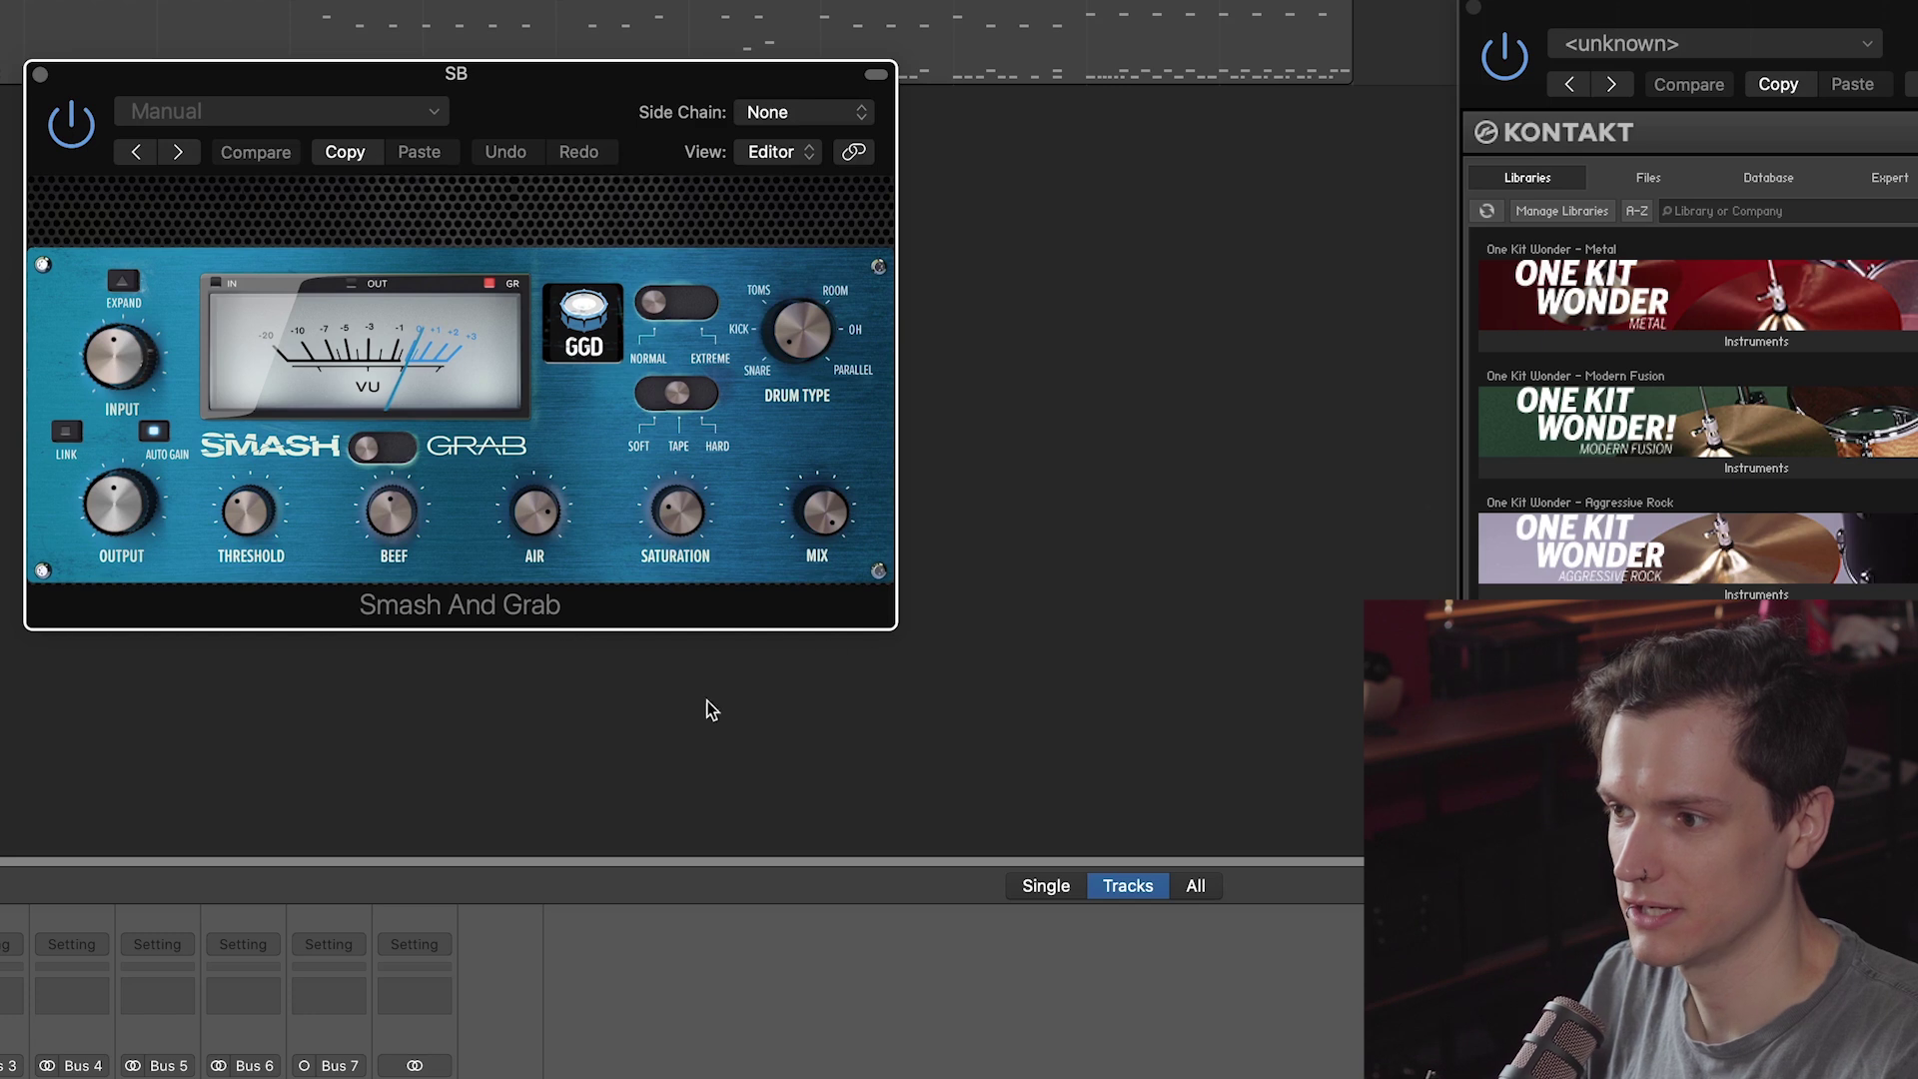
Step: Review the threshold, air and saturation controls in the SB channel's Smash And Grab
drag(250, 519, 250, 527)
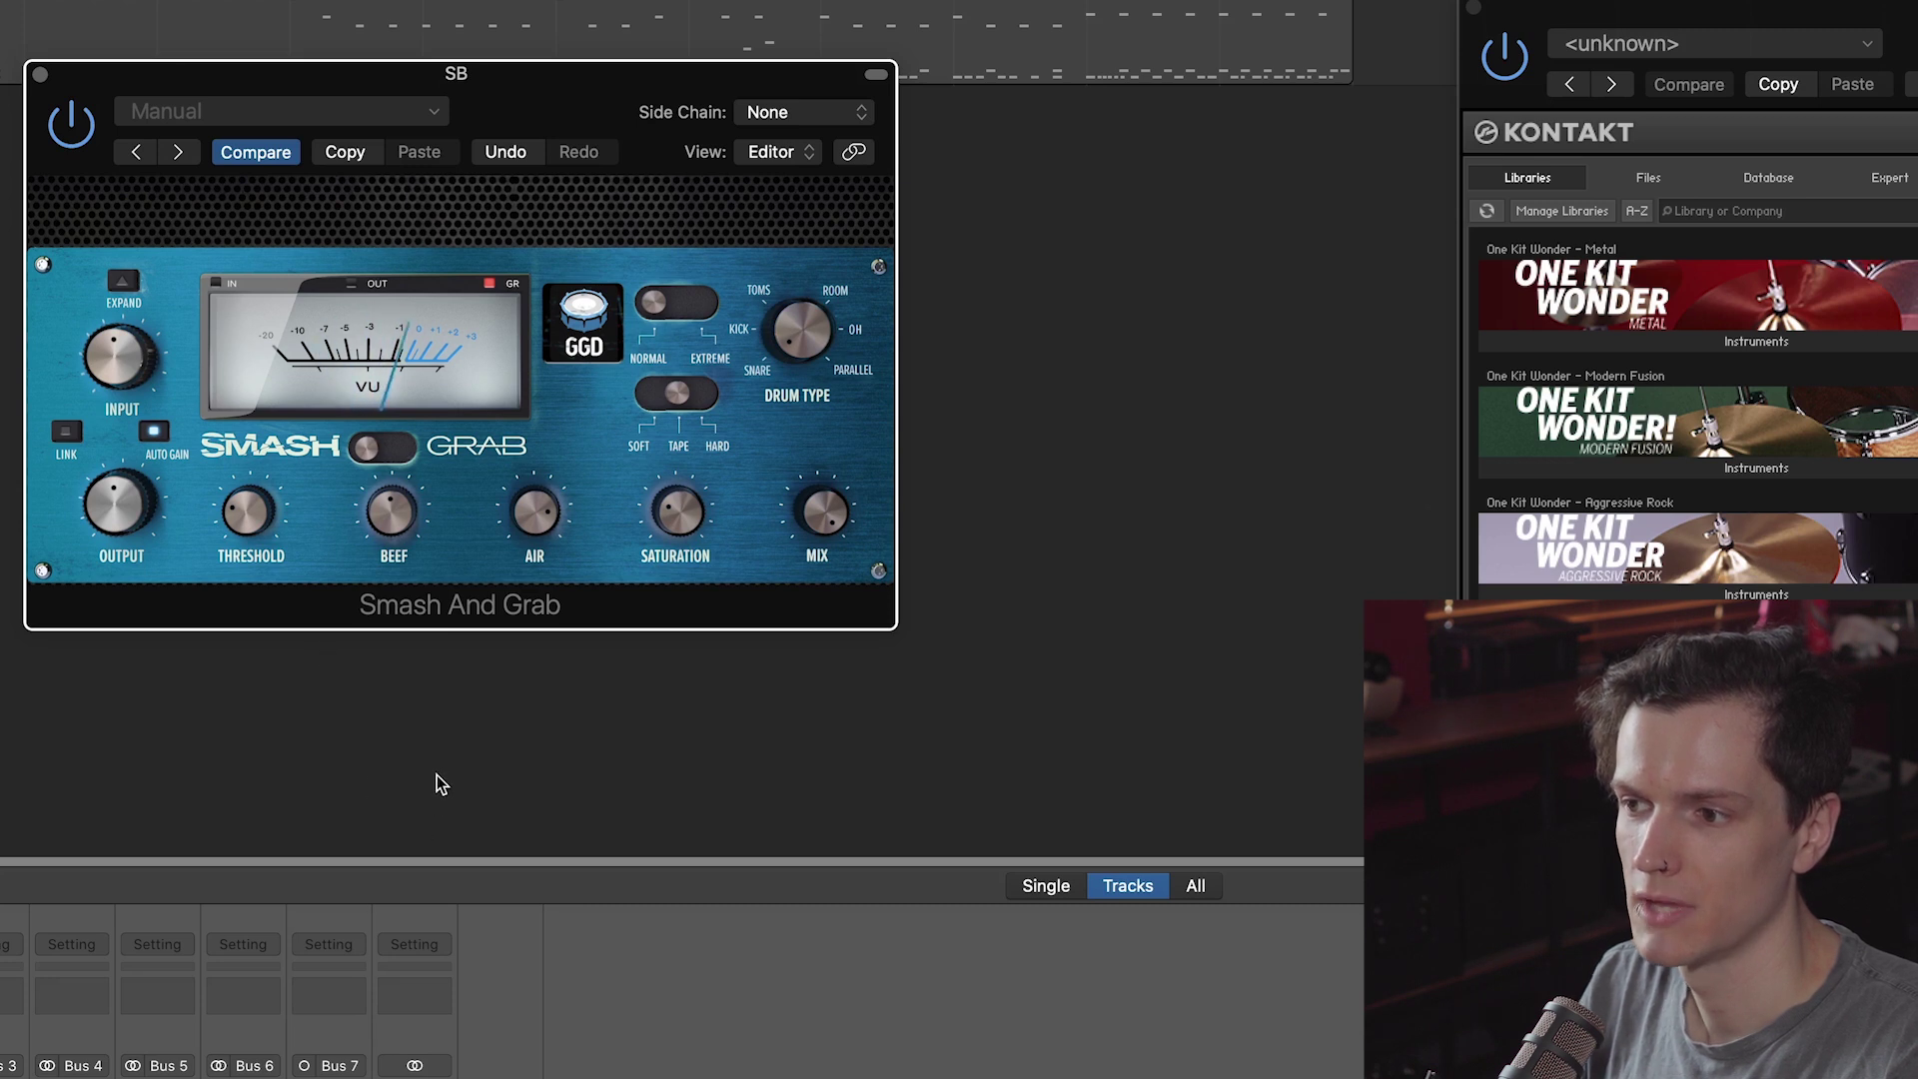
mouse_move(550, 519)
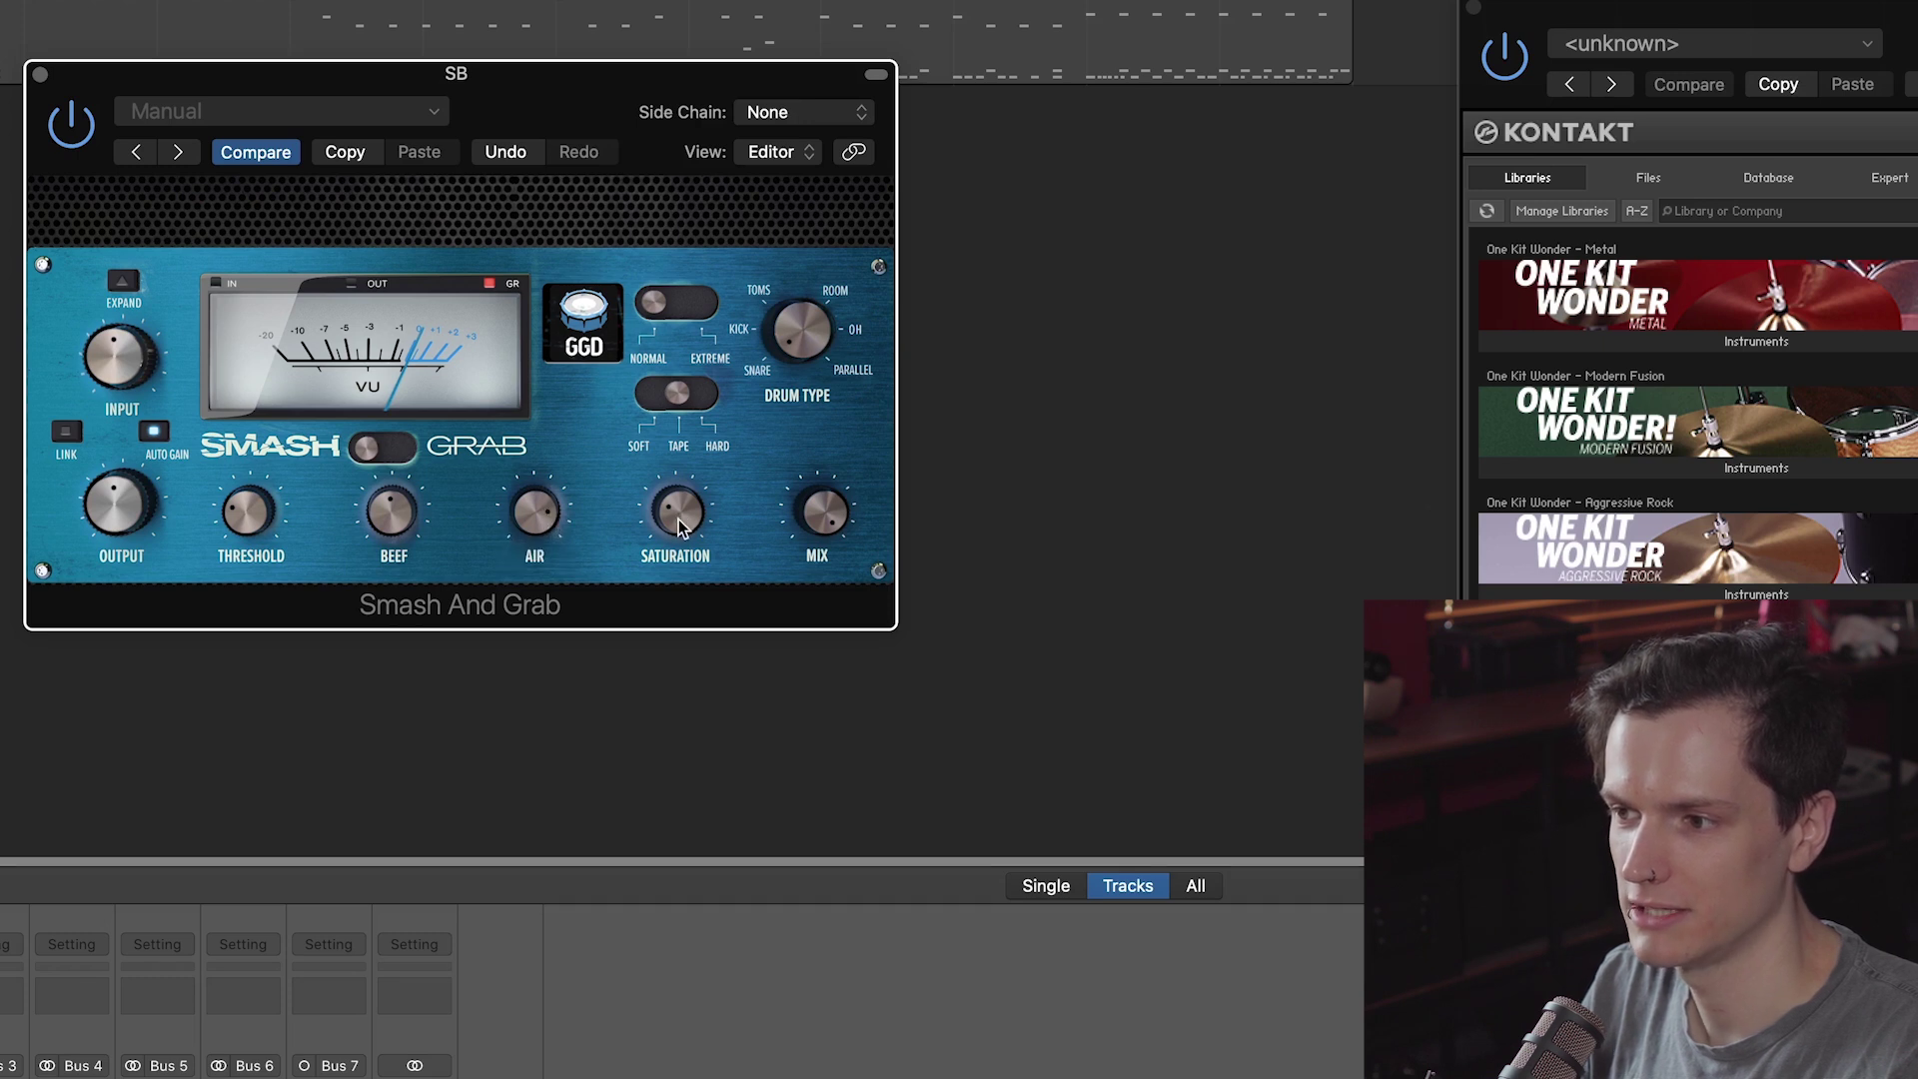
mouse_move(678, 527)
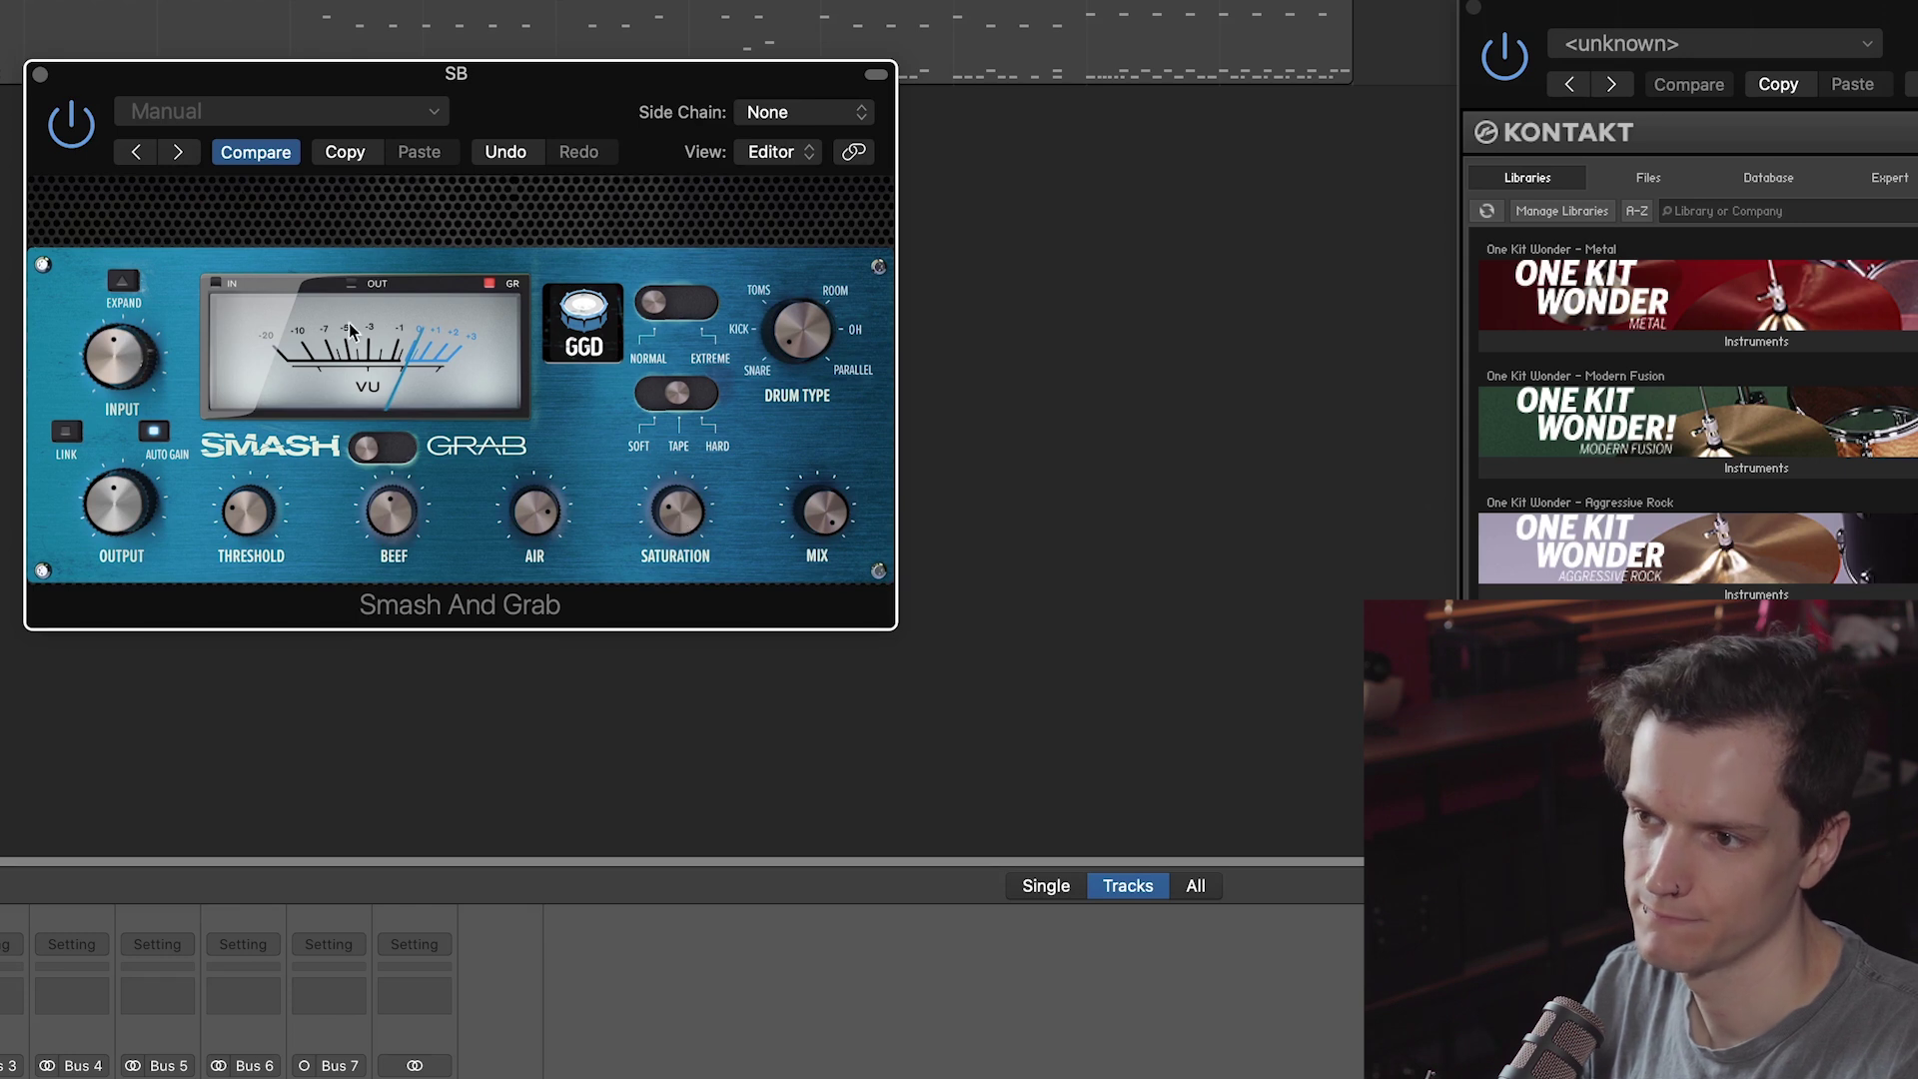
Step: Compare the SB snare with Smash And Grab bypassed and active during playback, and check the channel's Bus 1 send level
click(56, 122)
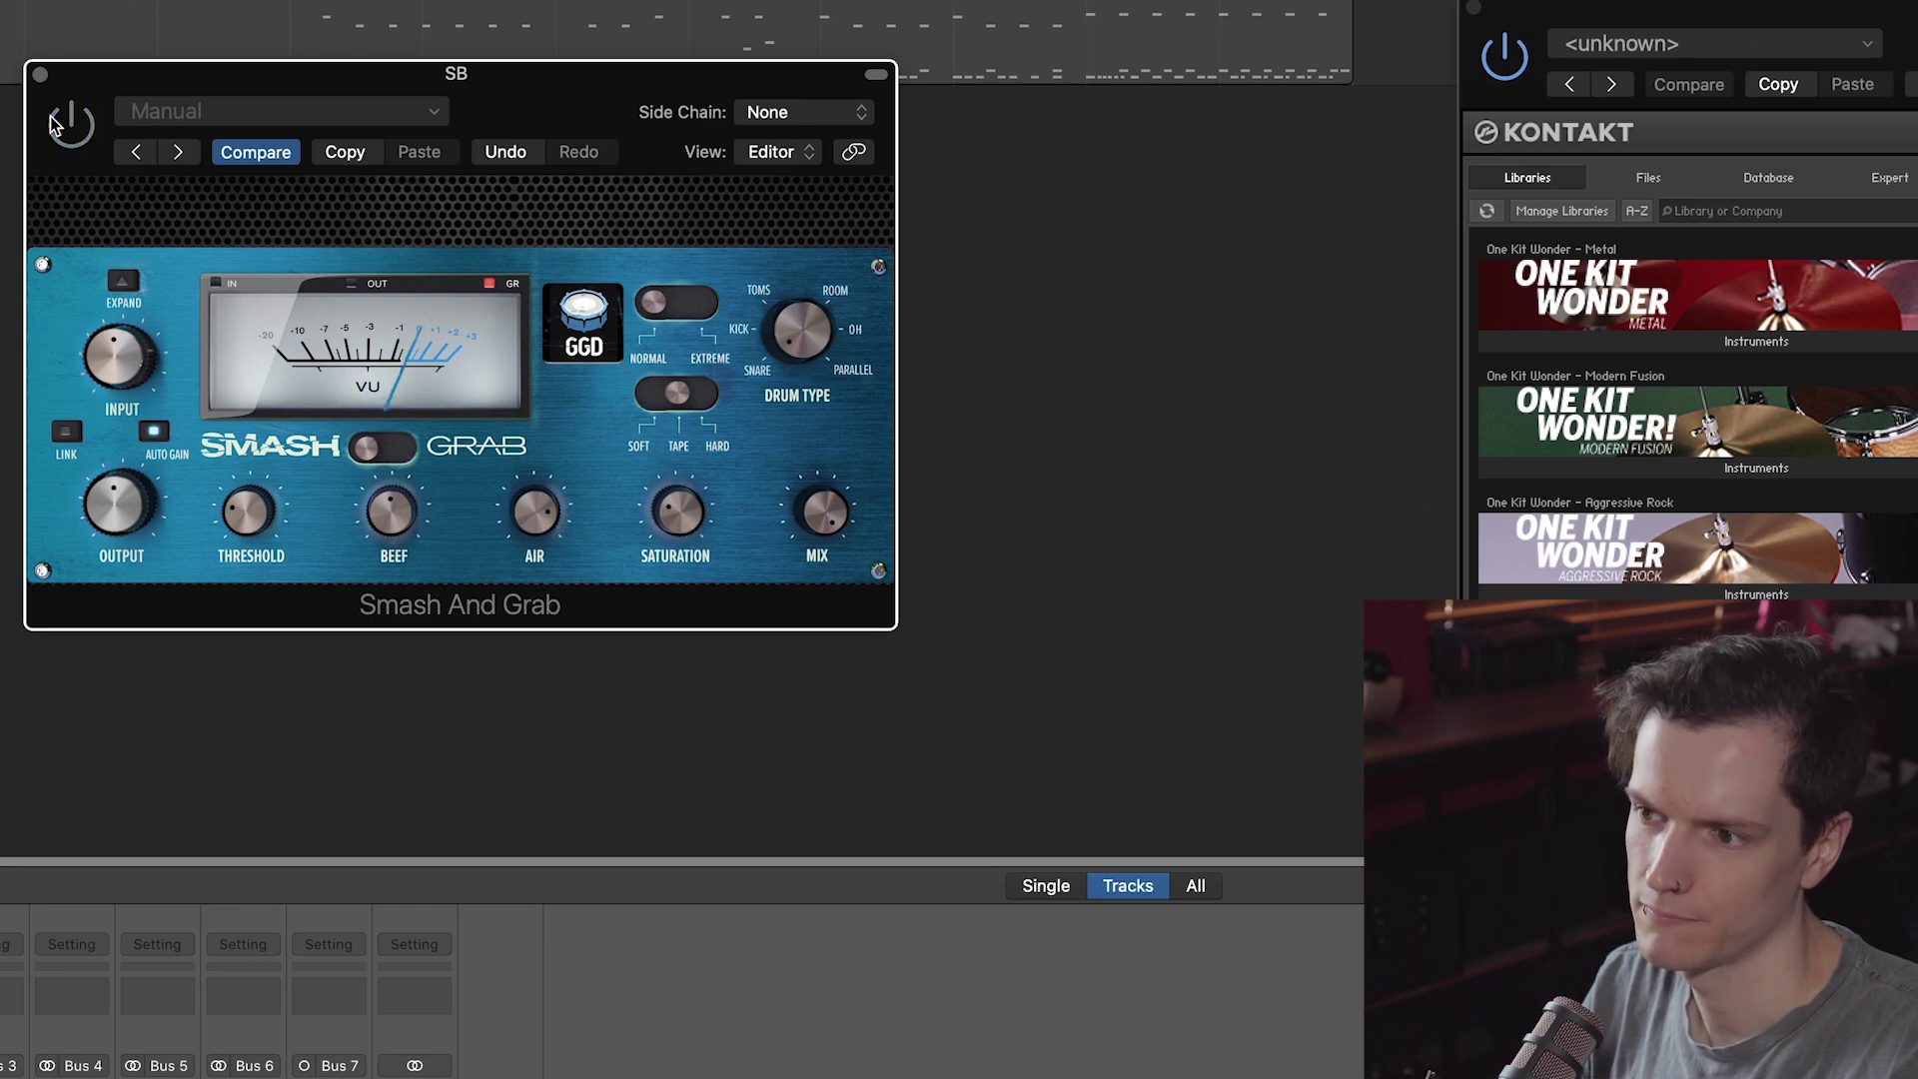
click(56, 122)
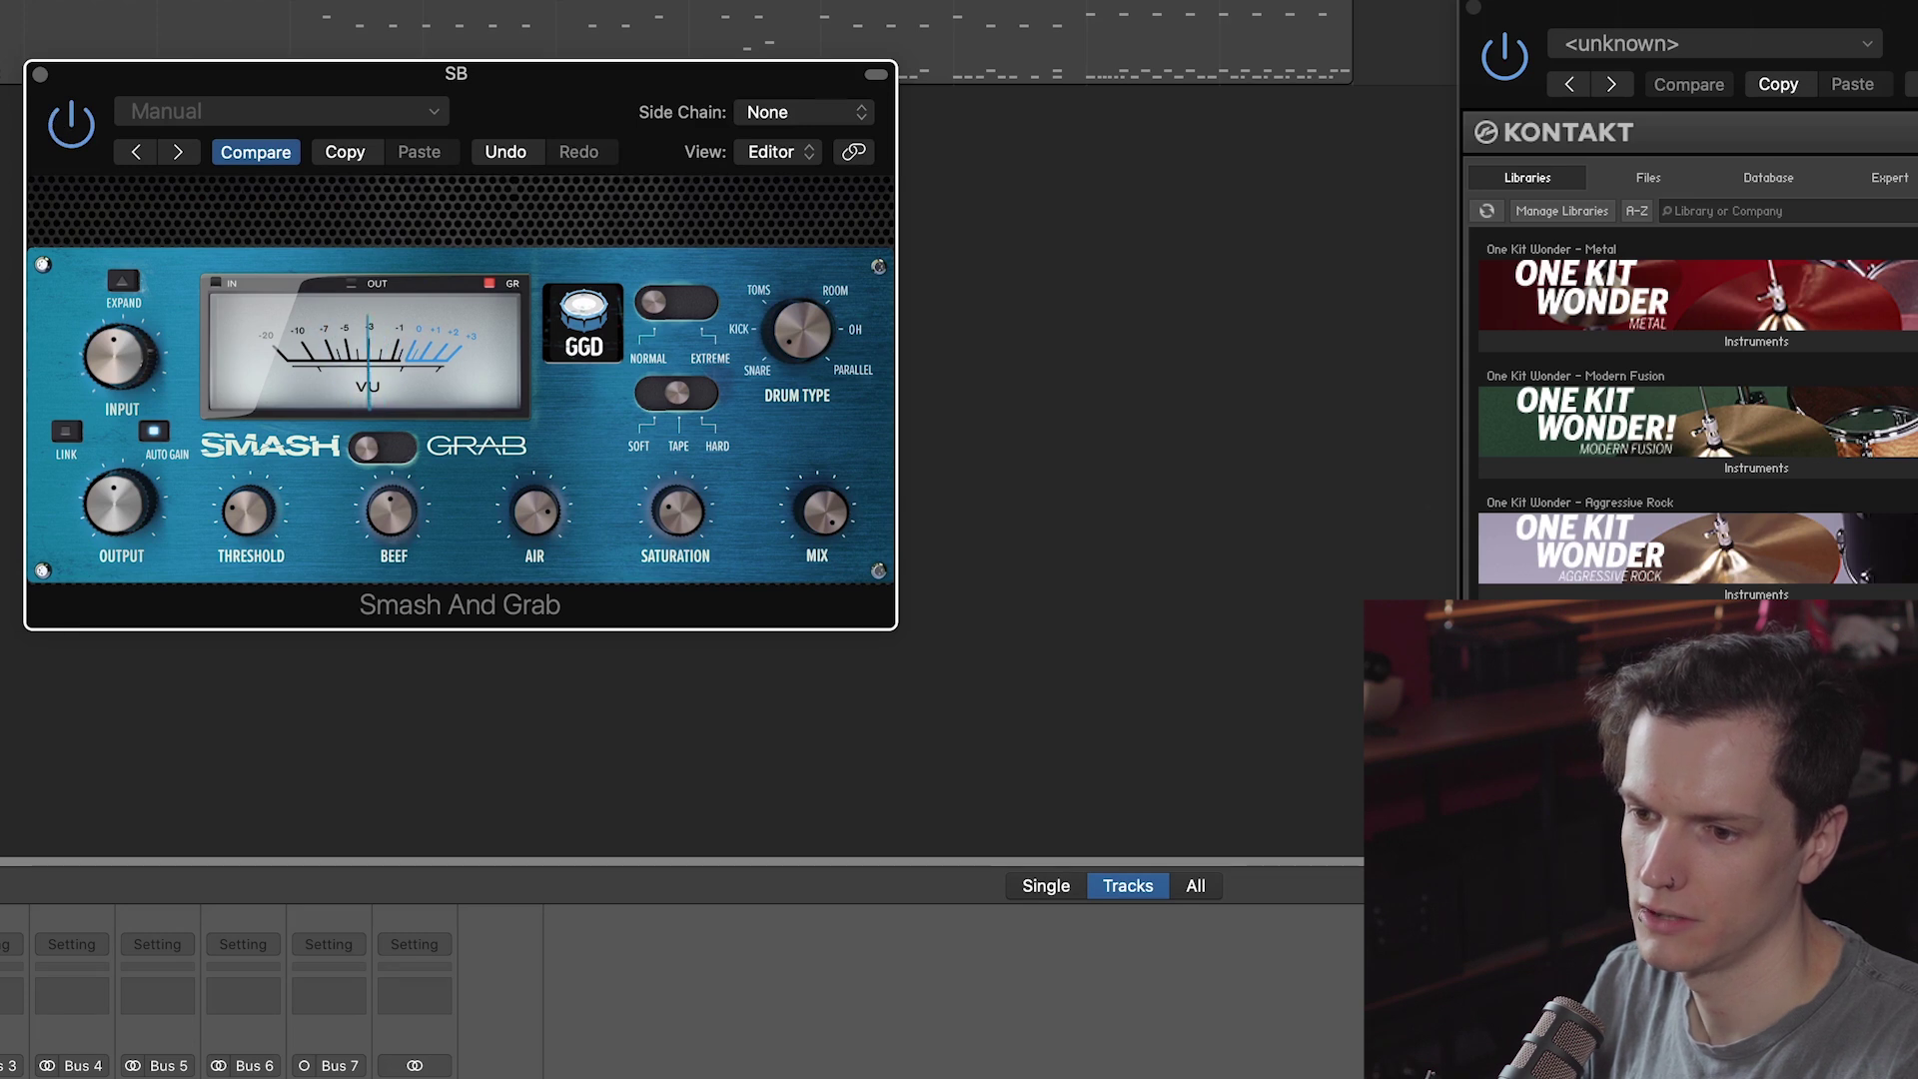
key(Tab)
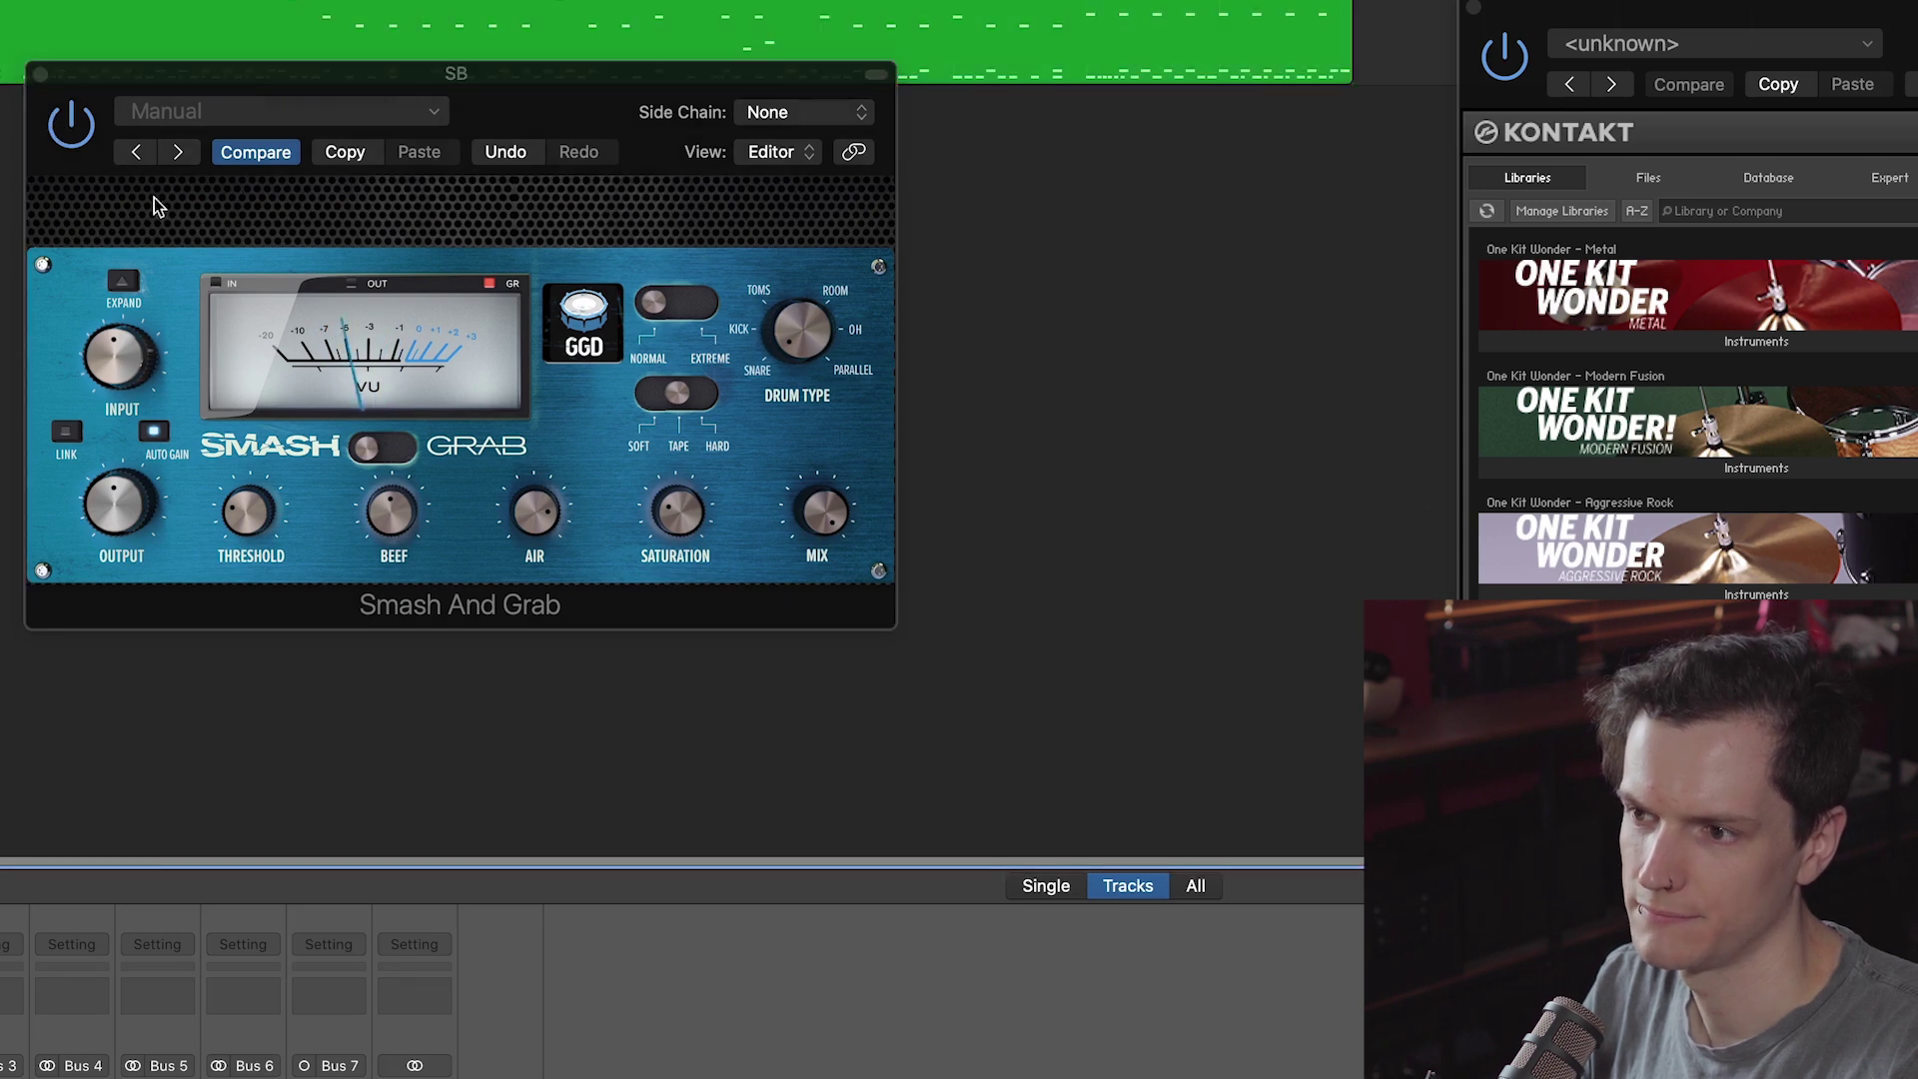
click(66, 125)
click(66, 125)
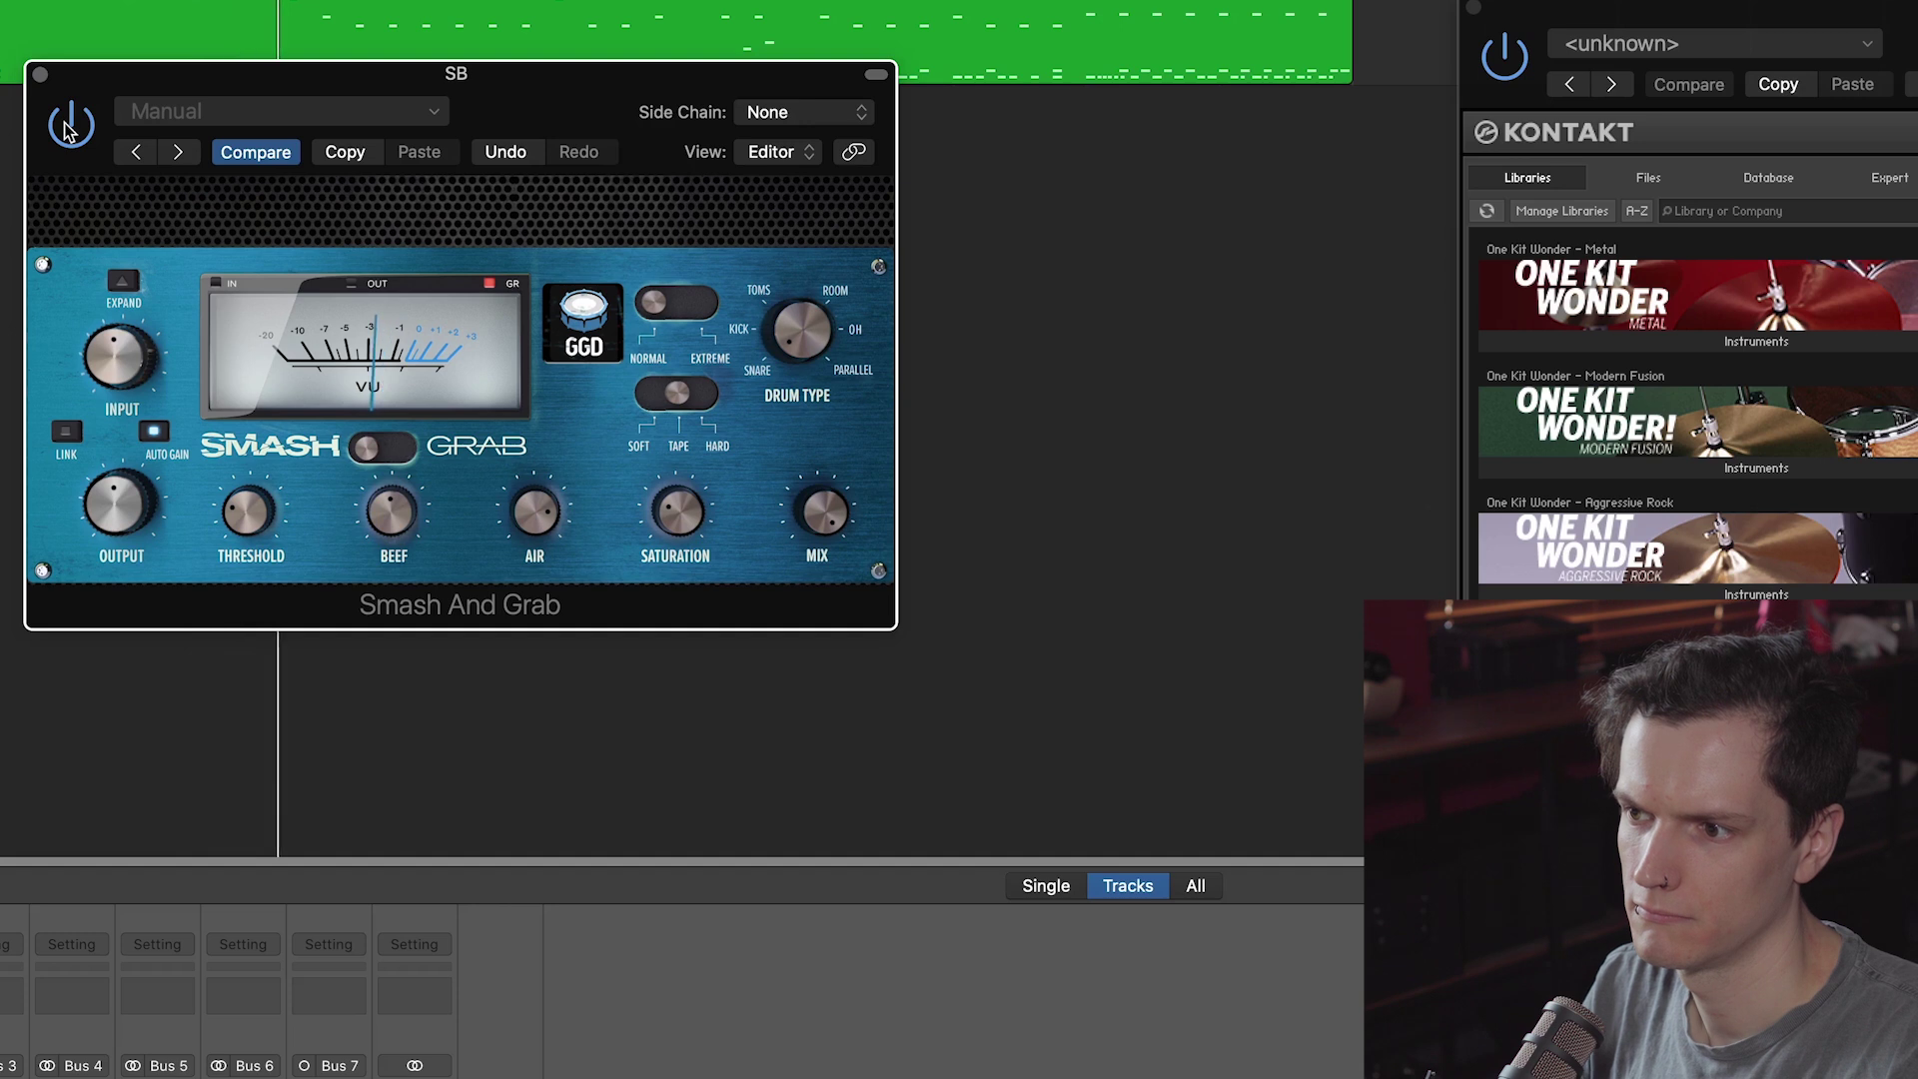
key(space)
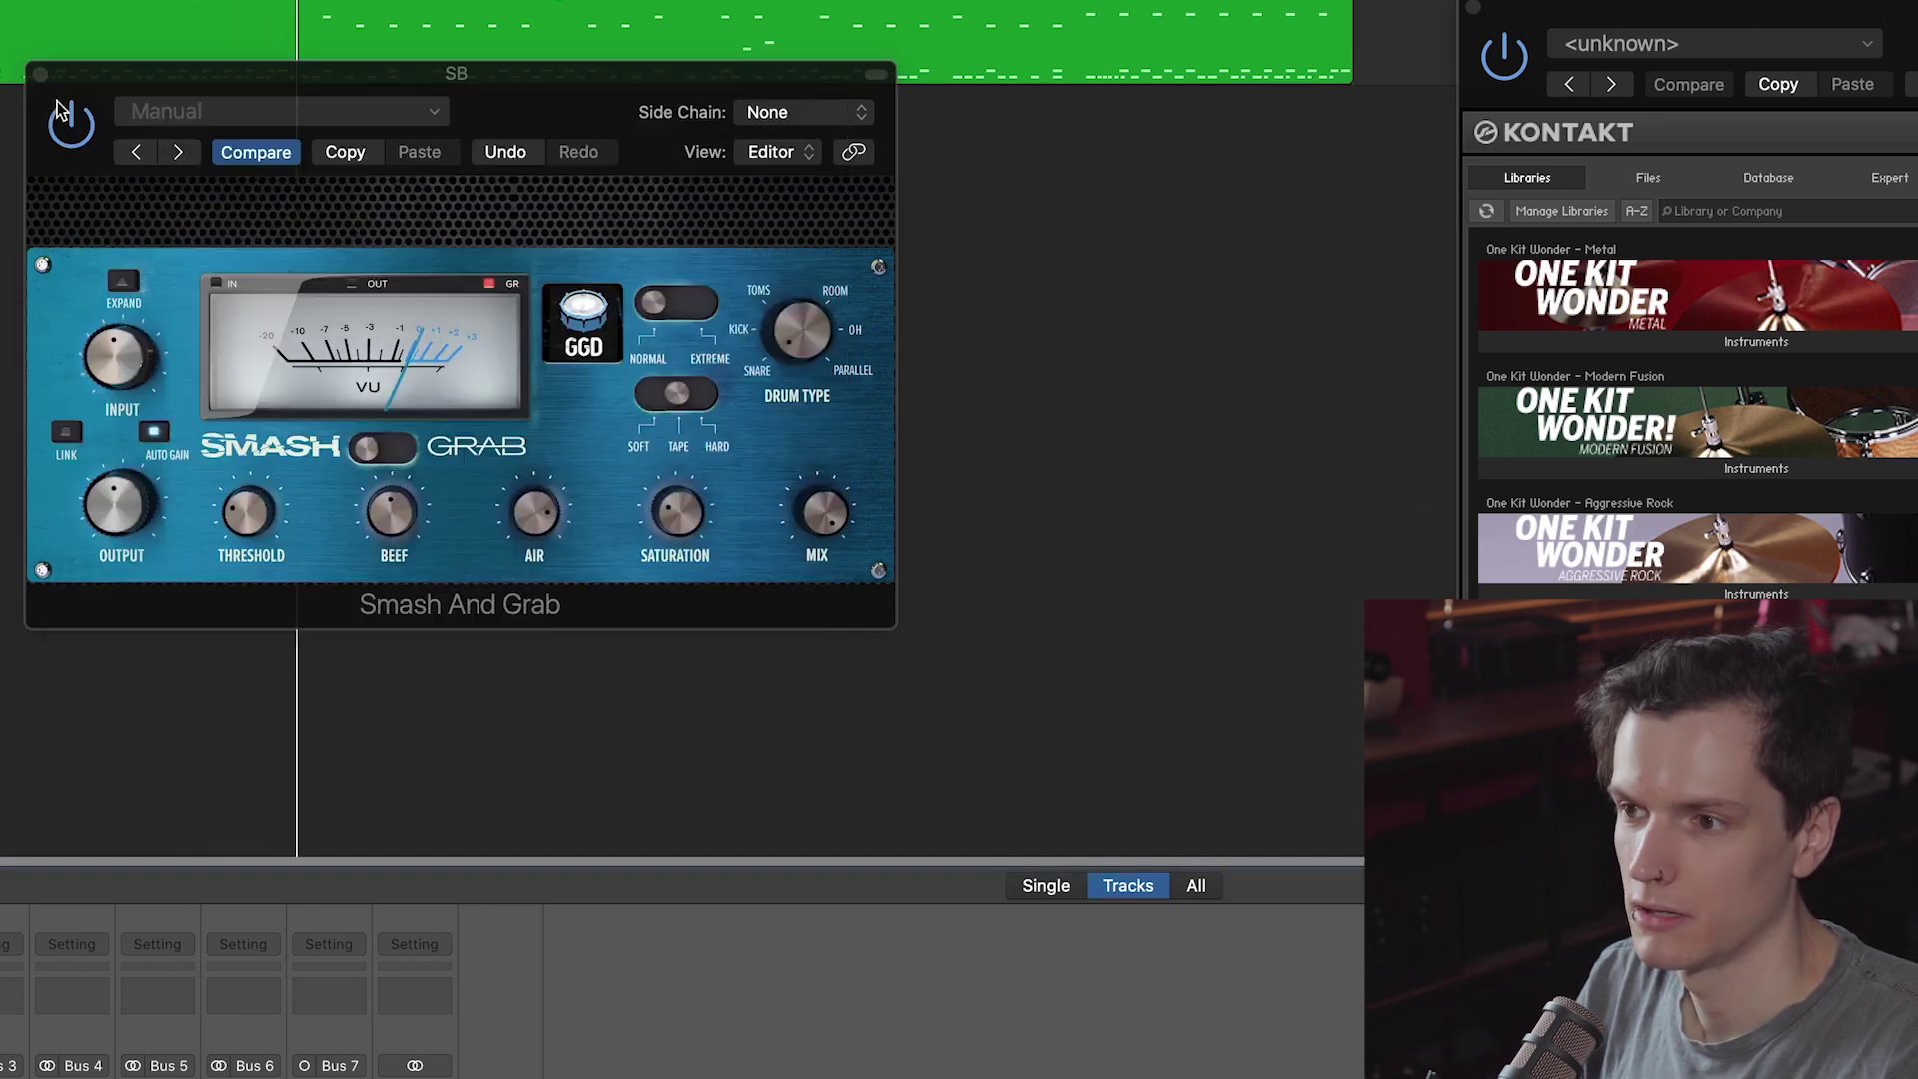
click(40, 74)
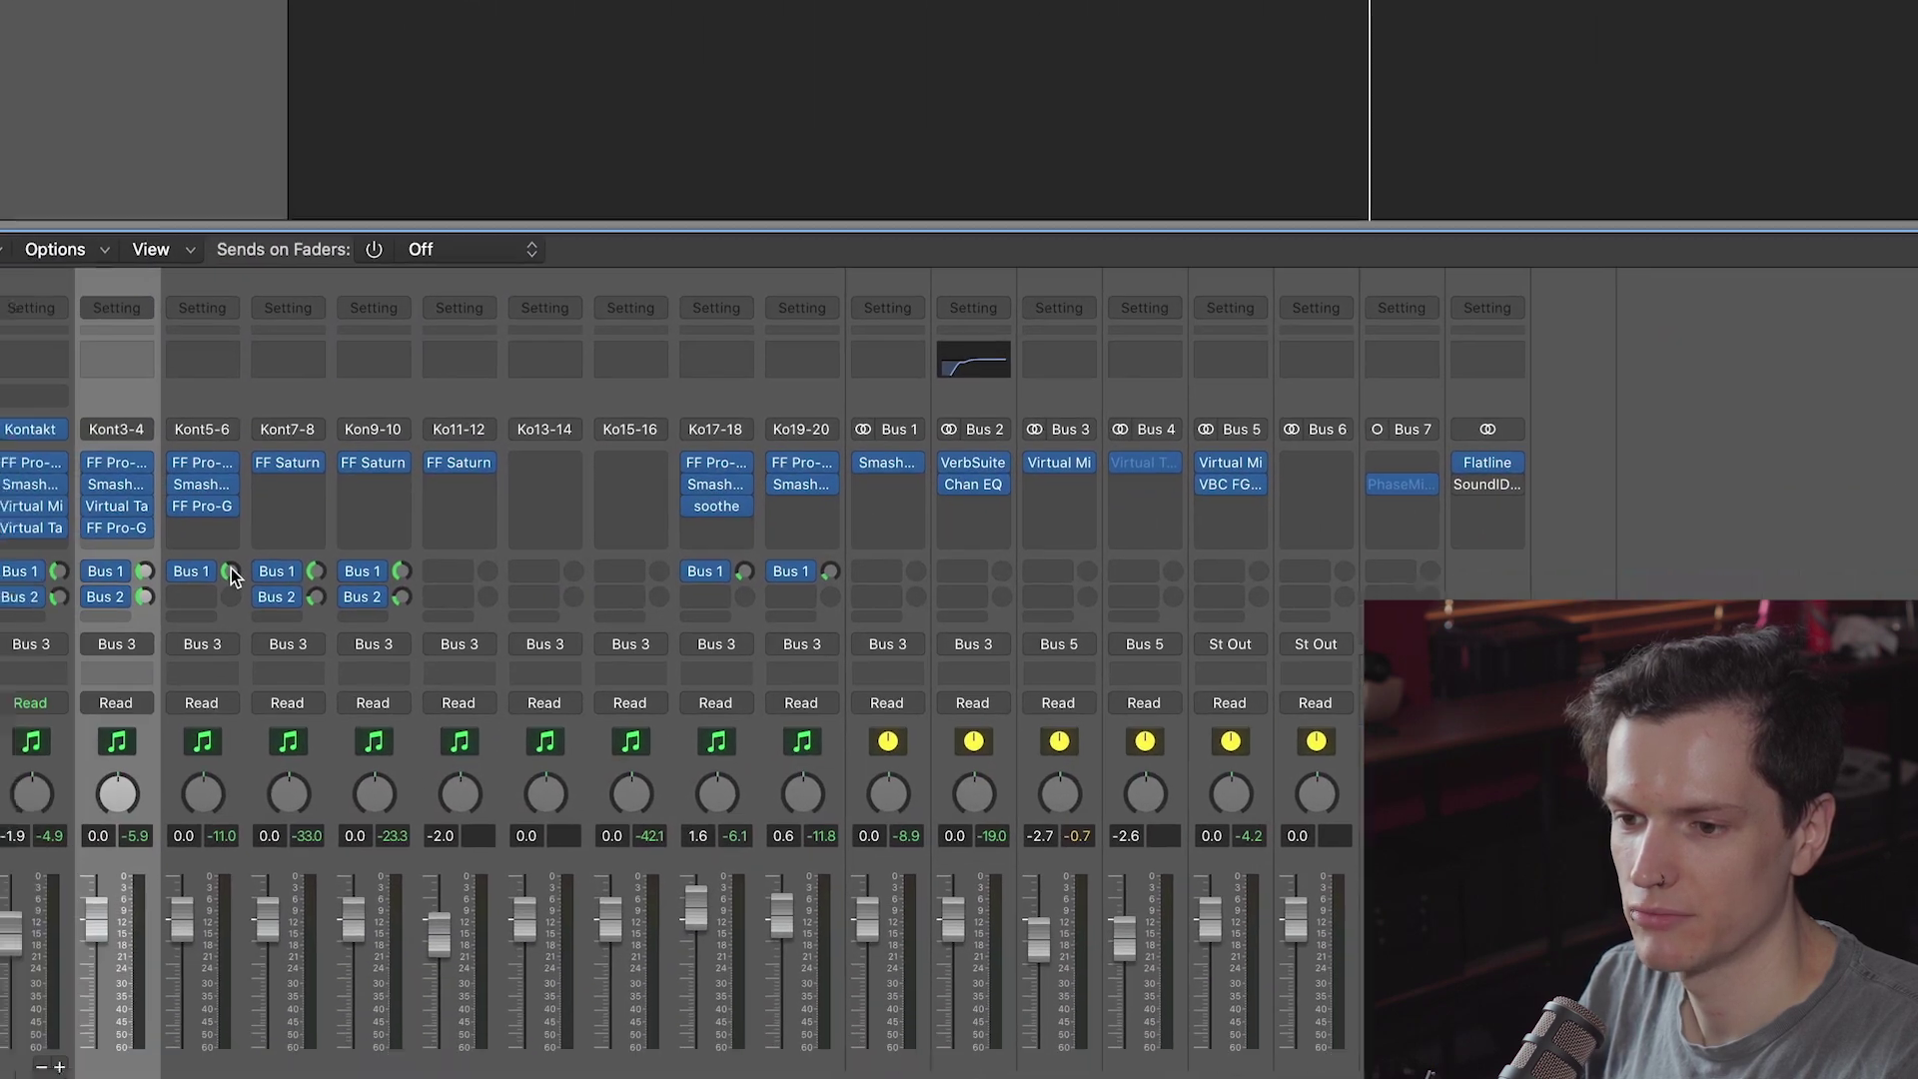
click(231, 571)
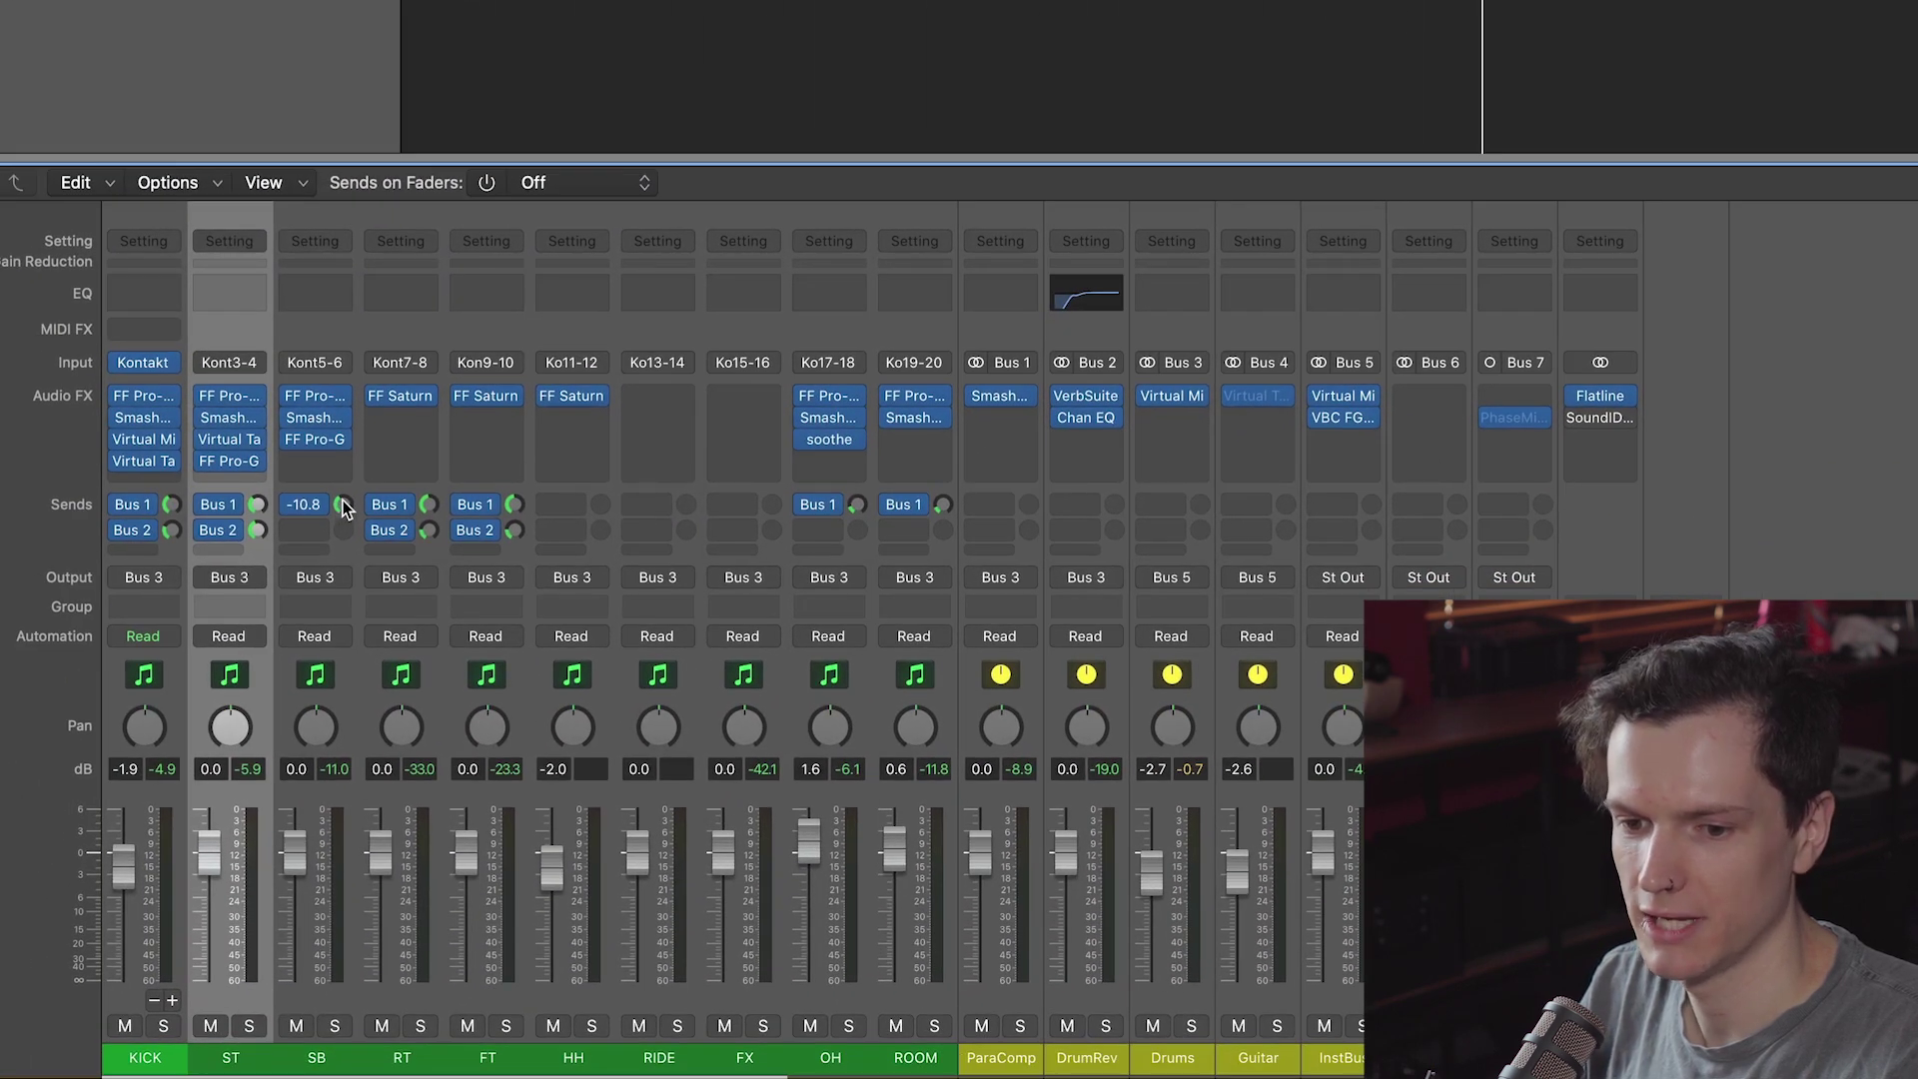
Step: Open the FF Saturn plug-ins on the RT and FT channels and arrange their windows side by side
click(414, 1062)
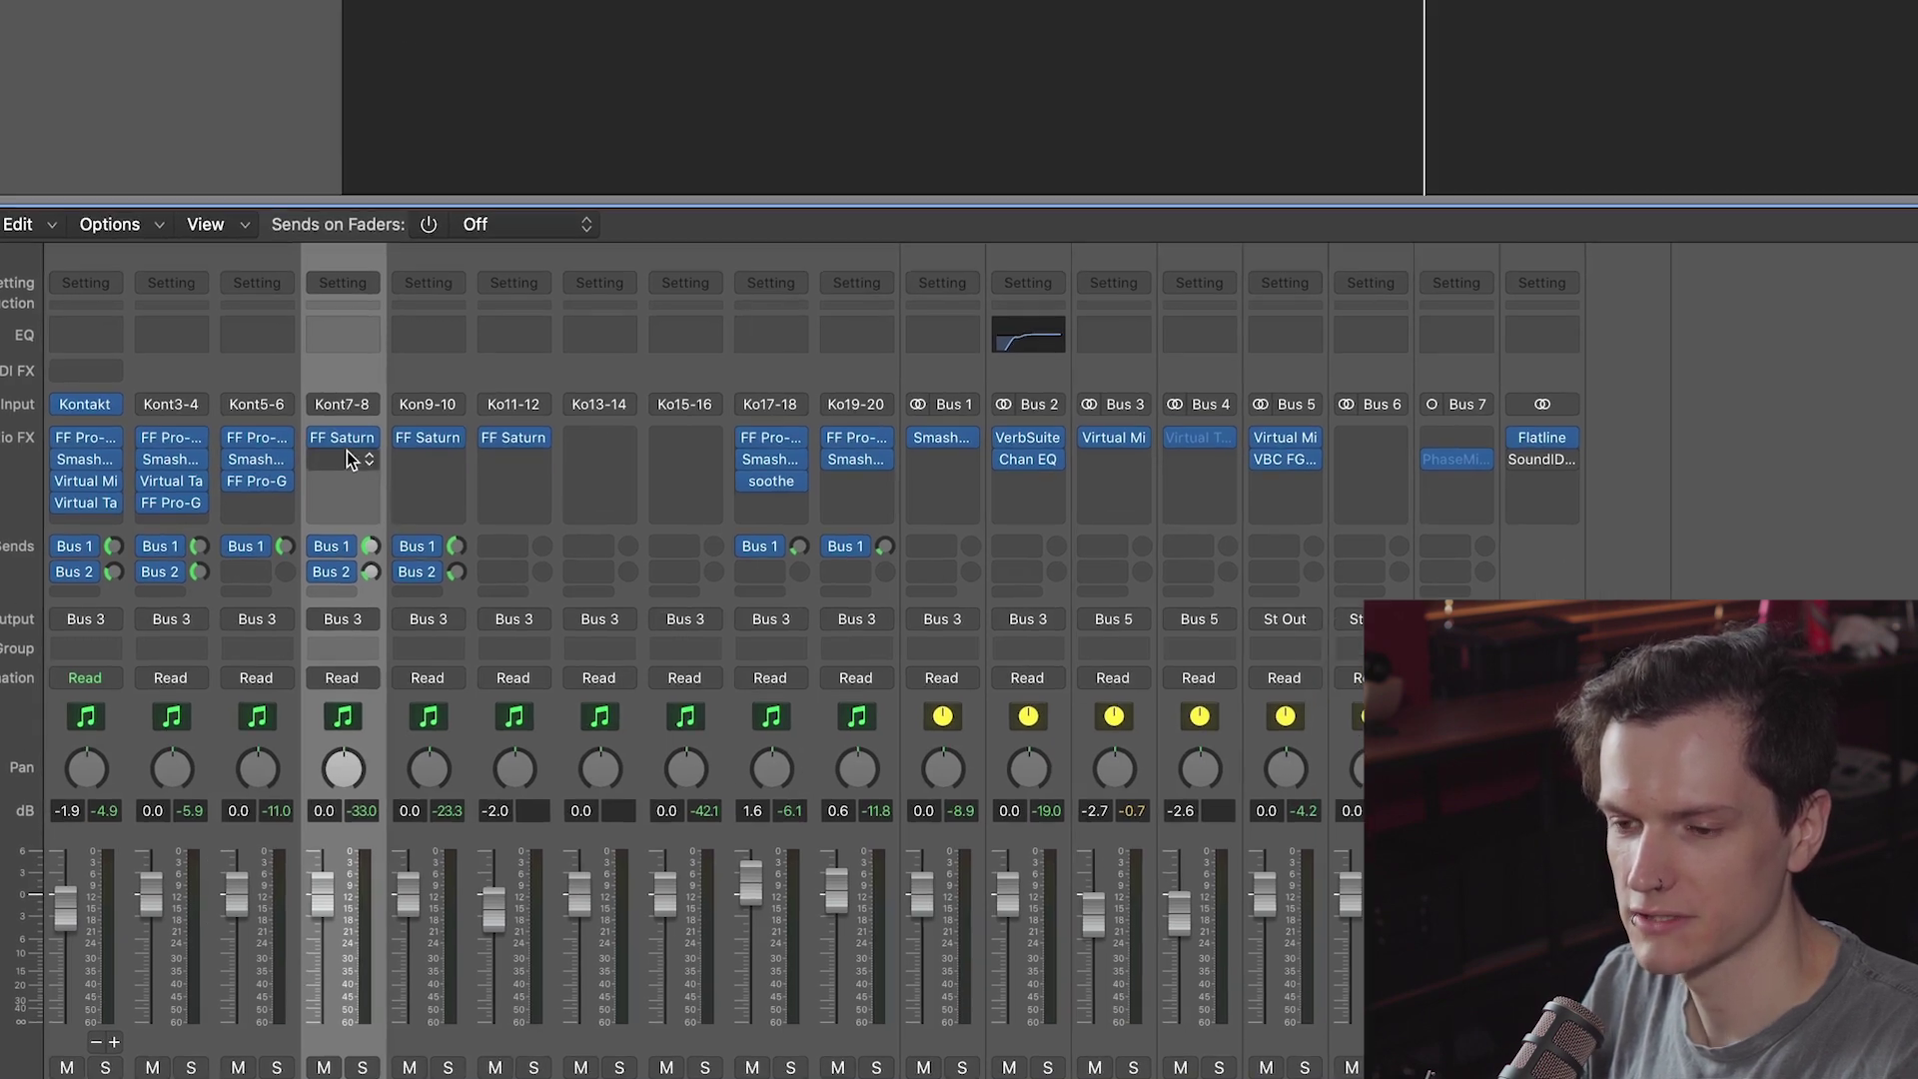
click(400, 395)
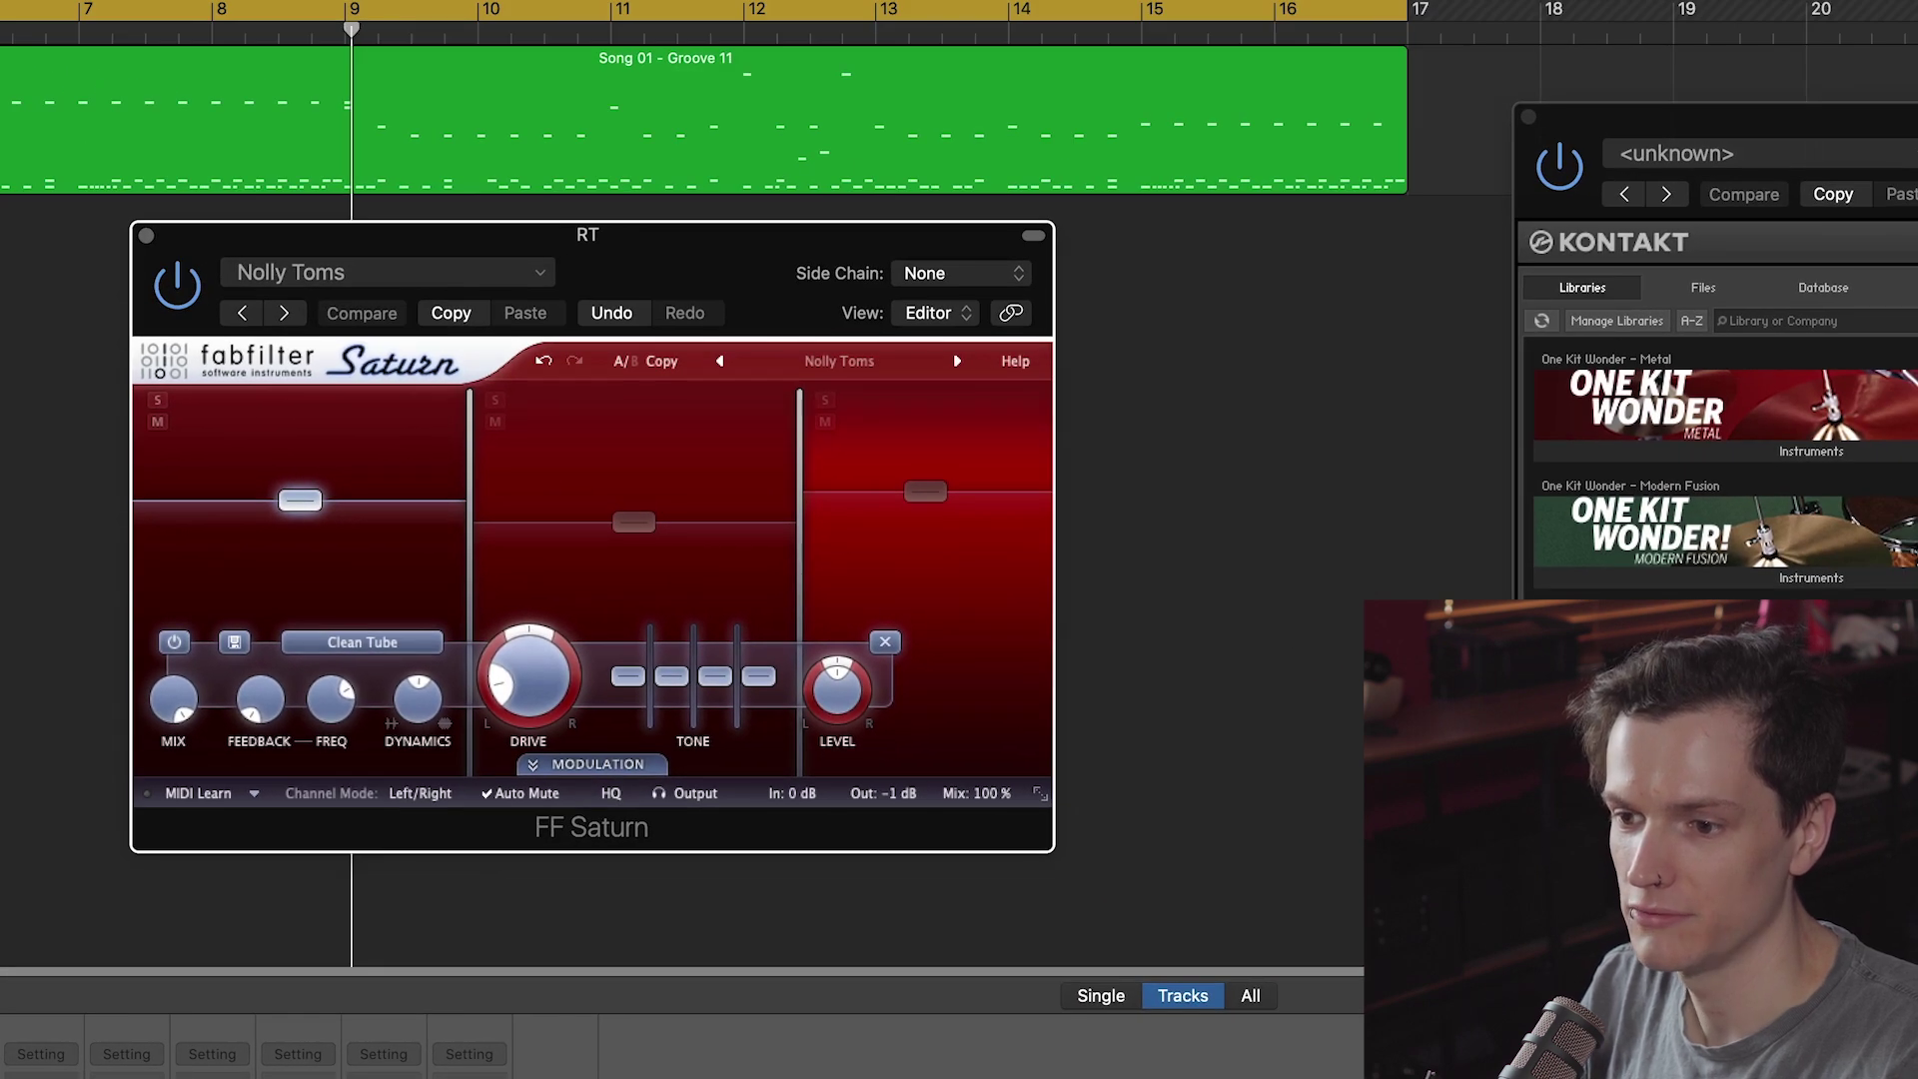
click(298, 1075)
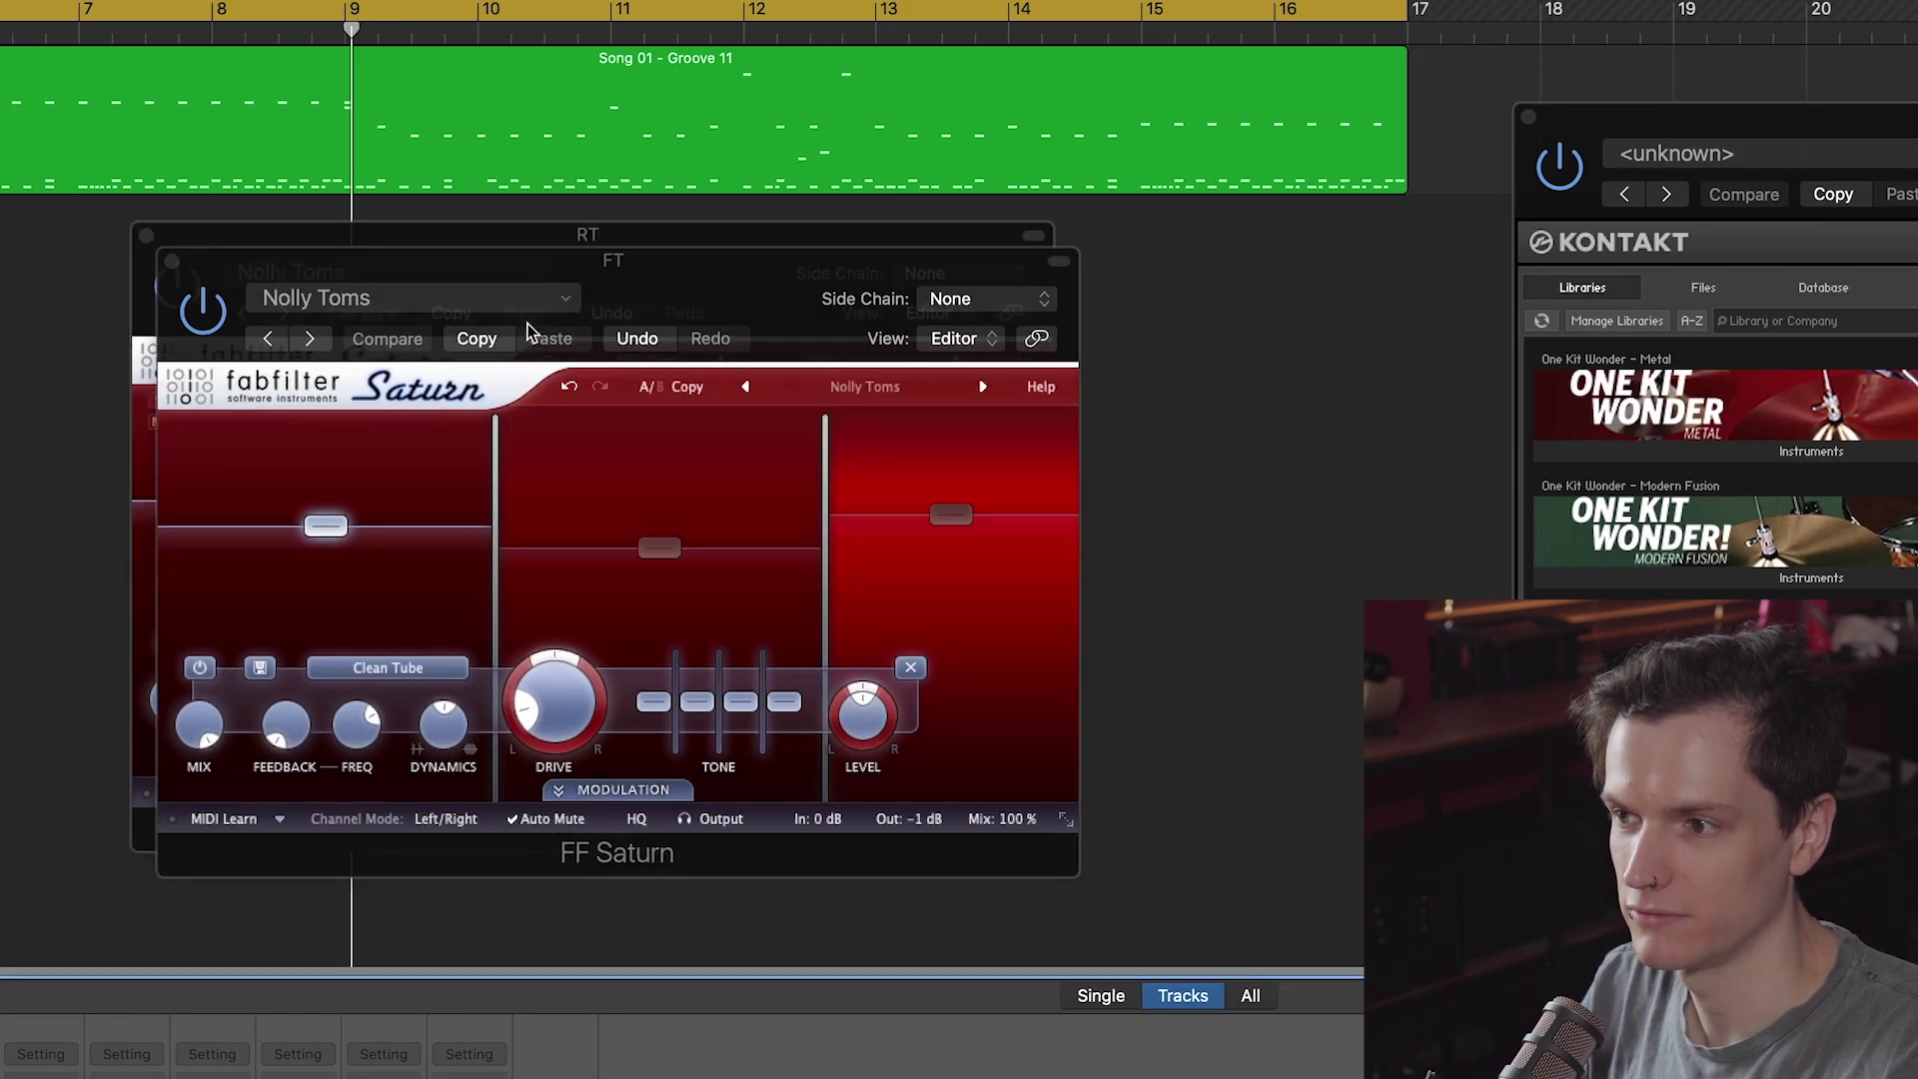
drag(613, 278, 957, 285)
click(714, 238)
drag(714, 238, 157, 266)
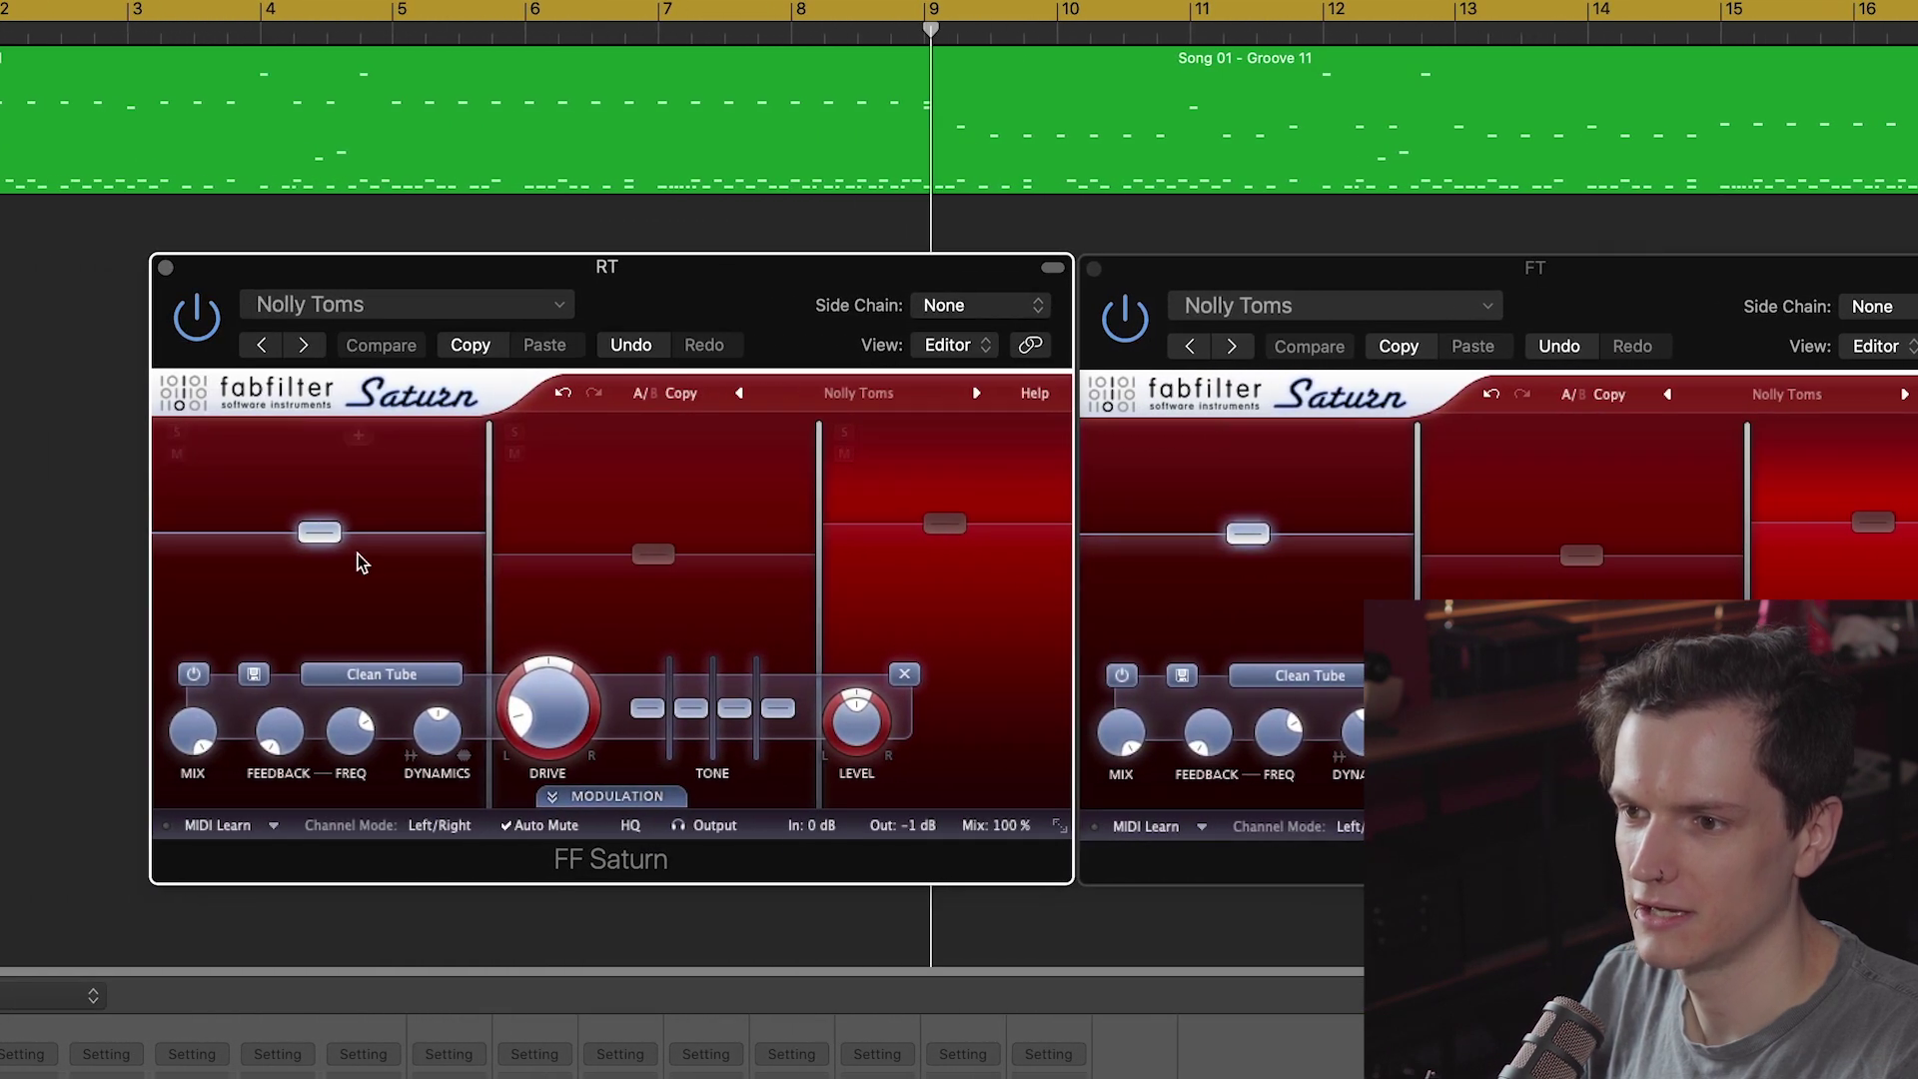
Step: Look through the three bands of the RT channel's Saturn and compare its layout with the FT channel's Saturn
click(653, 553)
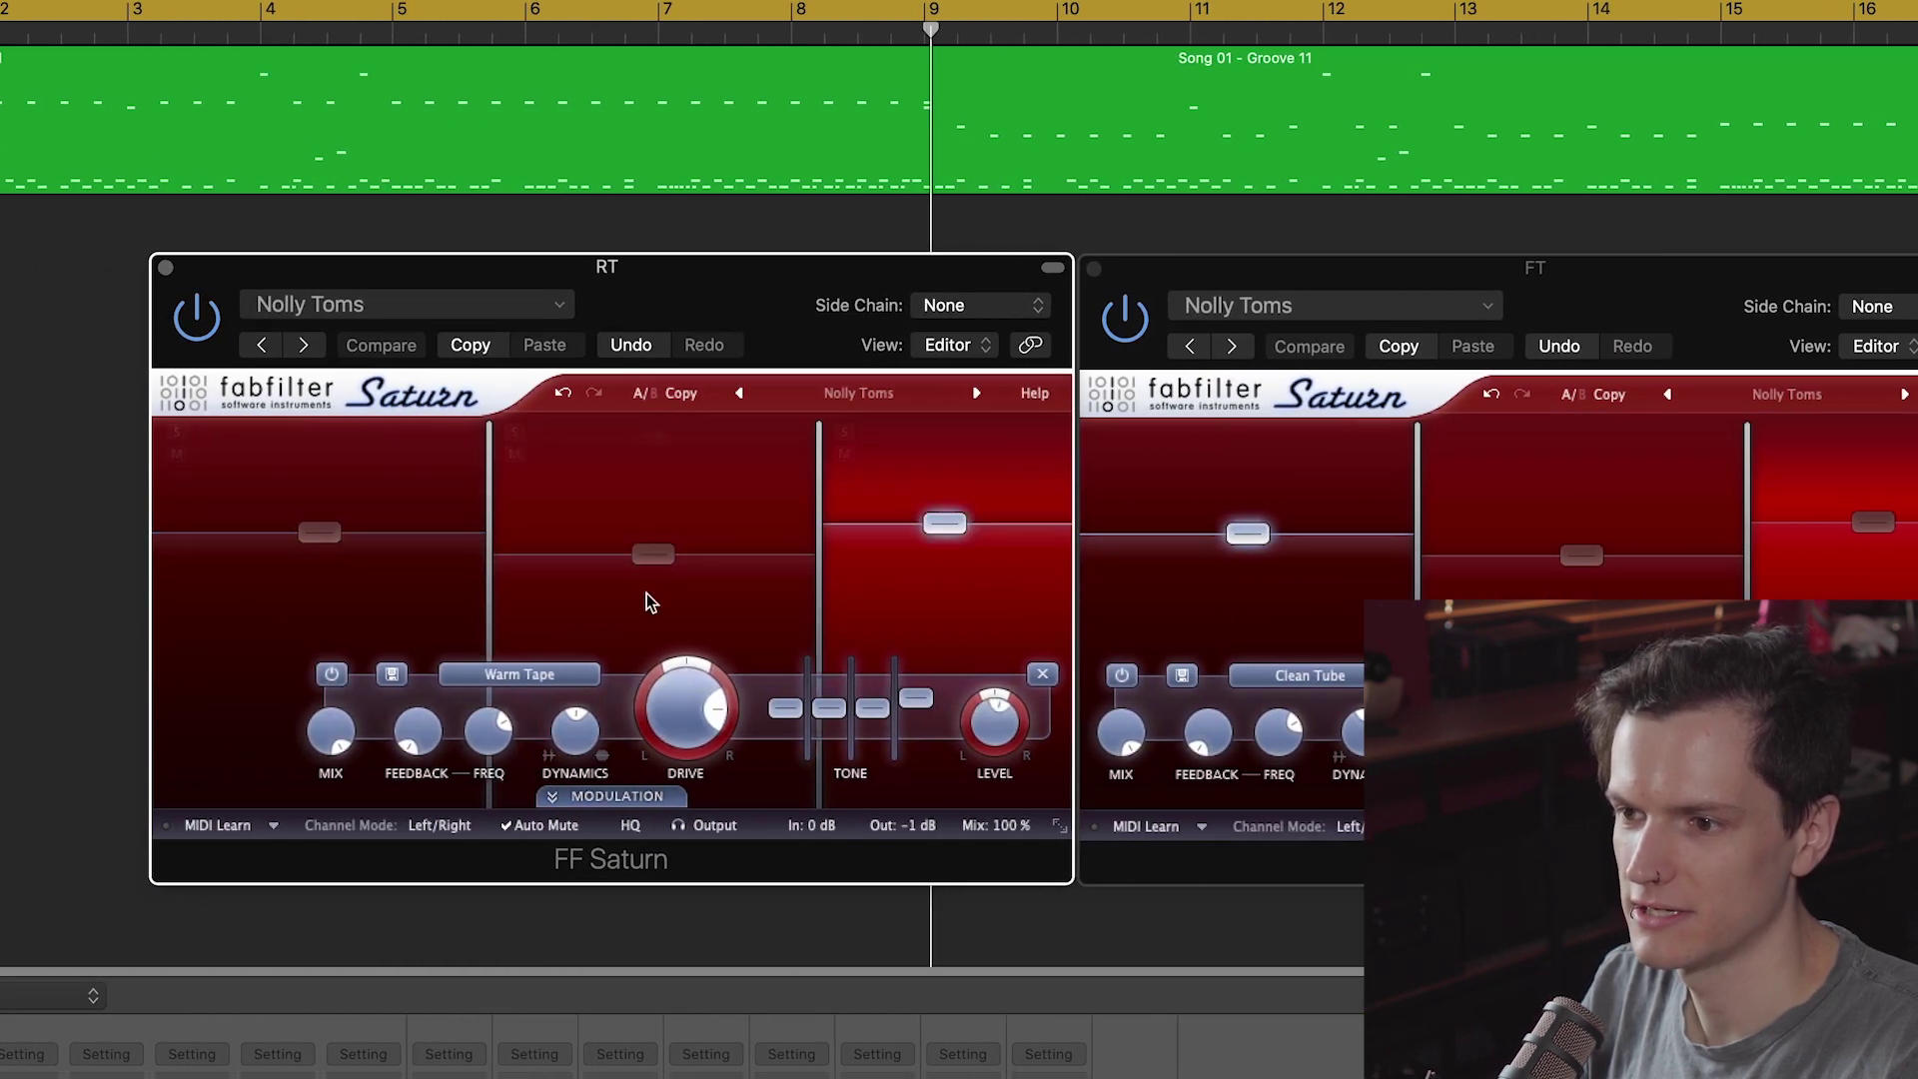
click(236, 586)
click(1314, 572)
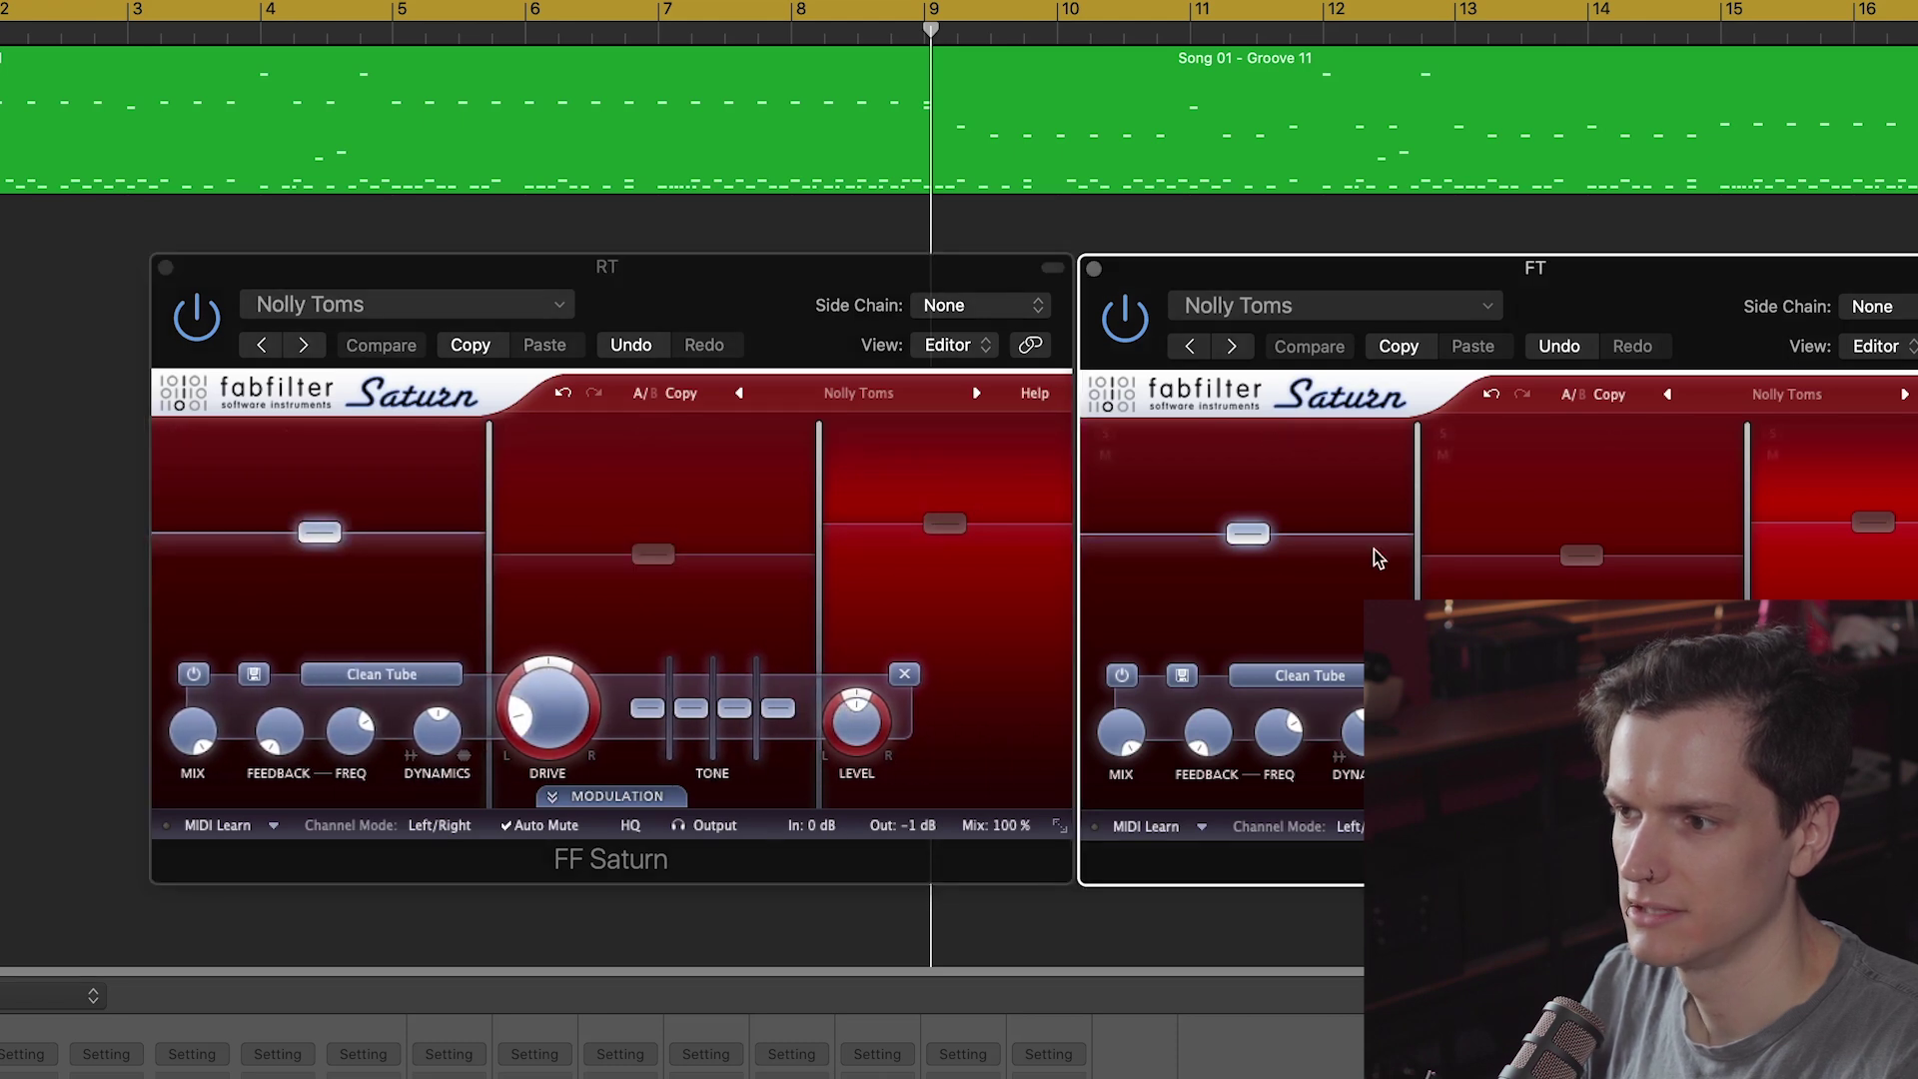
click(939, 629)
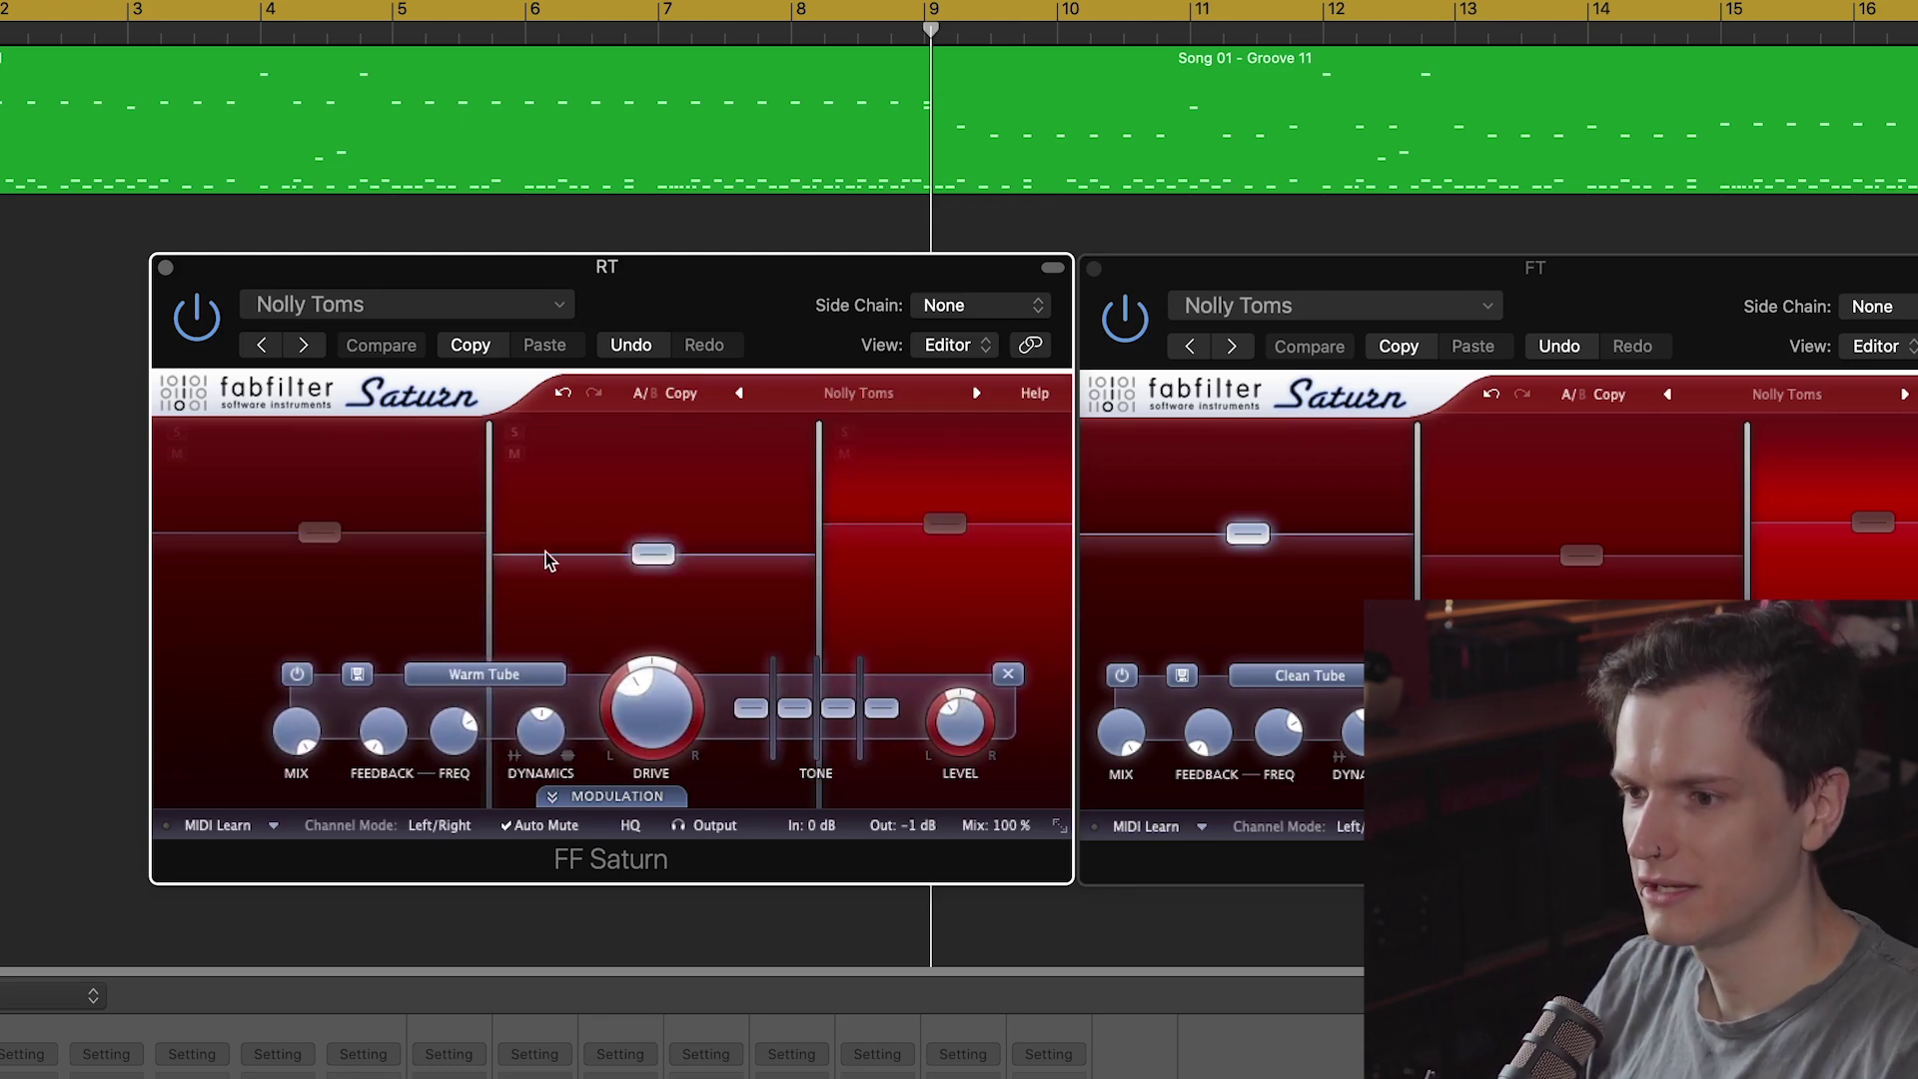
Step: Check both crossover frequencies in the RT channel's Saturn along with the middle band's level
mouse_move(502, 558)
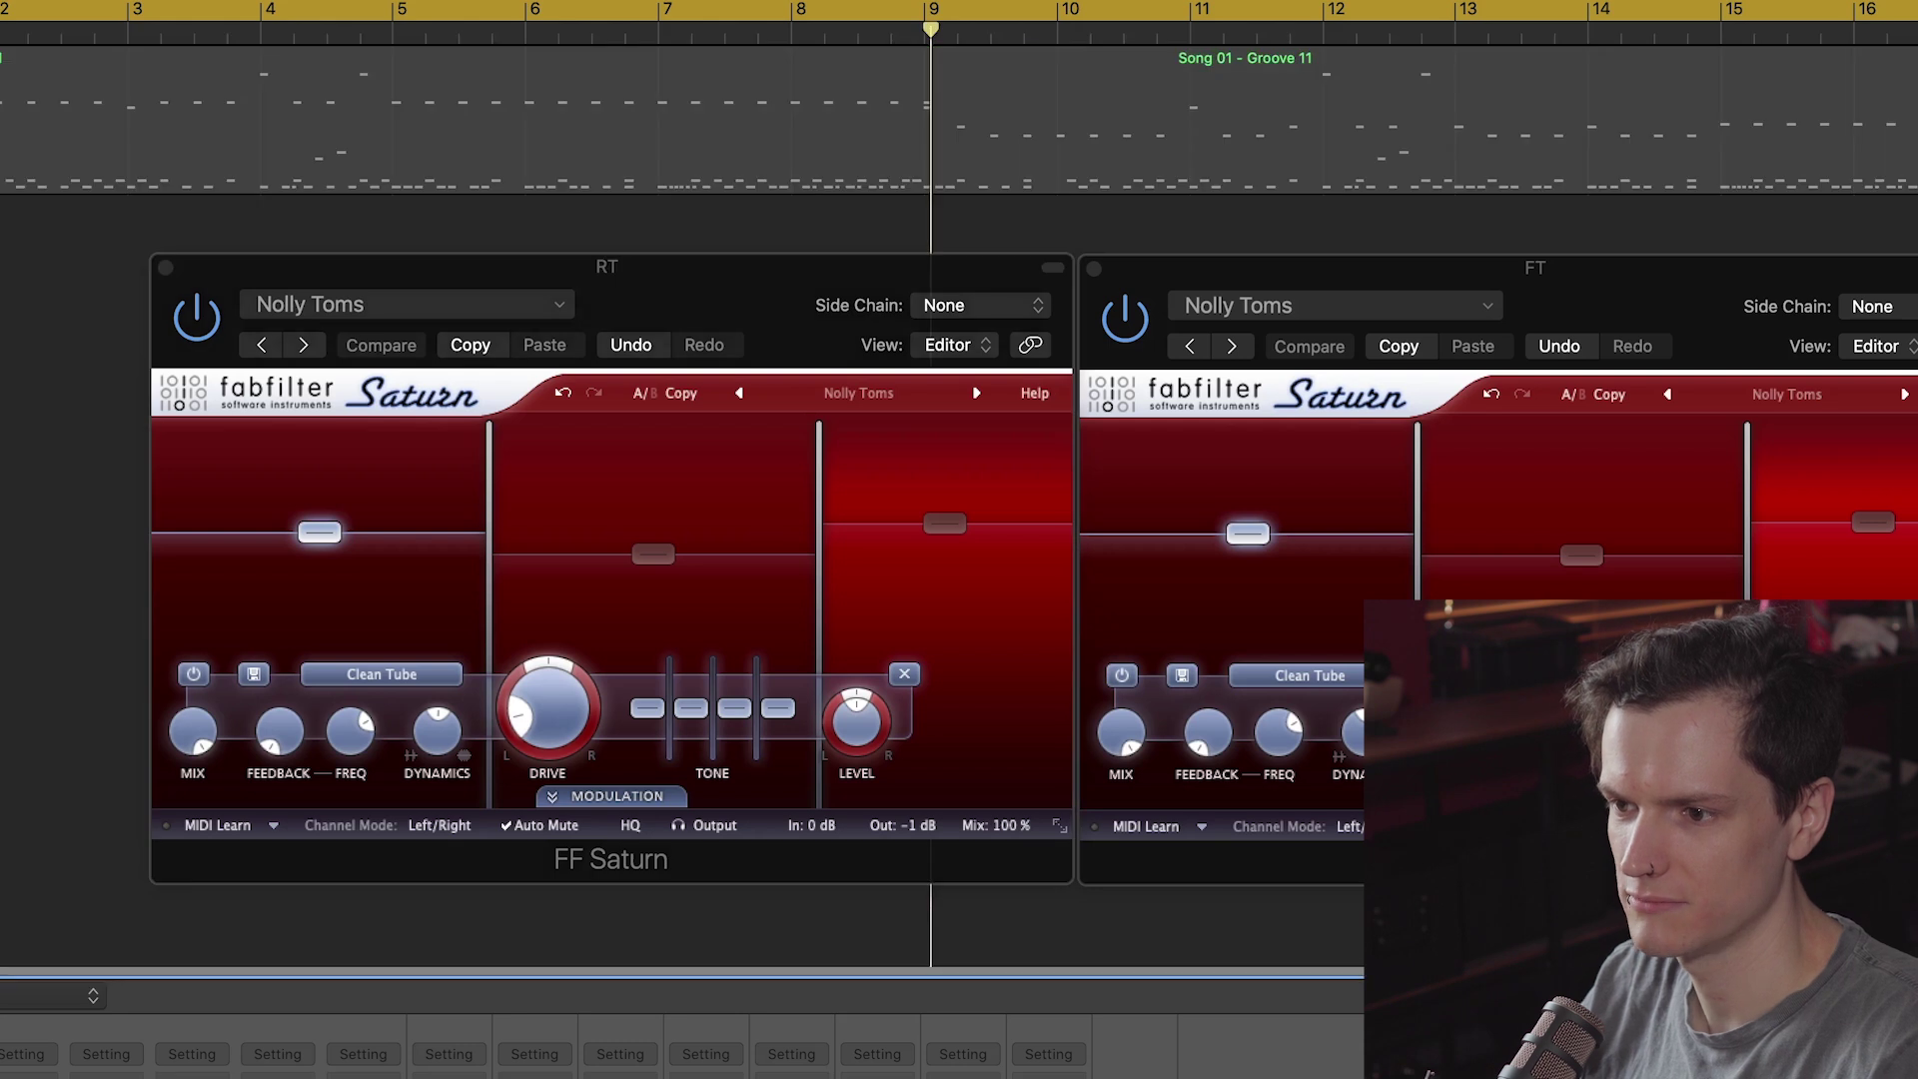
click(488, 538)
mouse_move(490, 481)
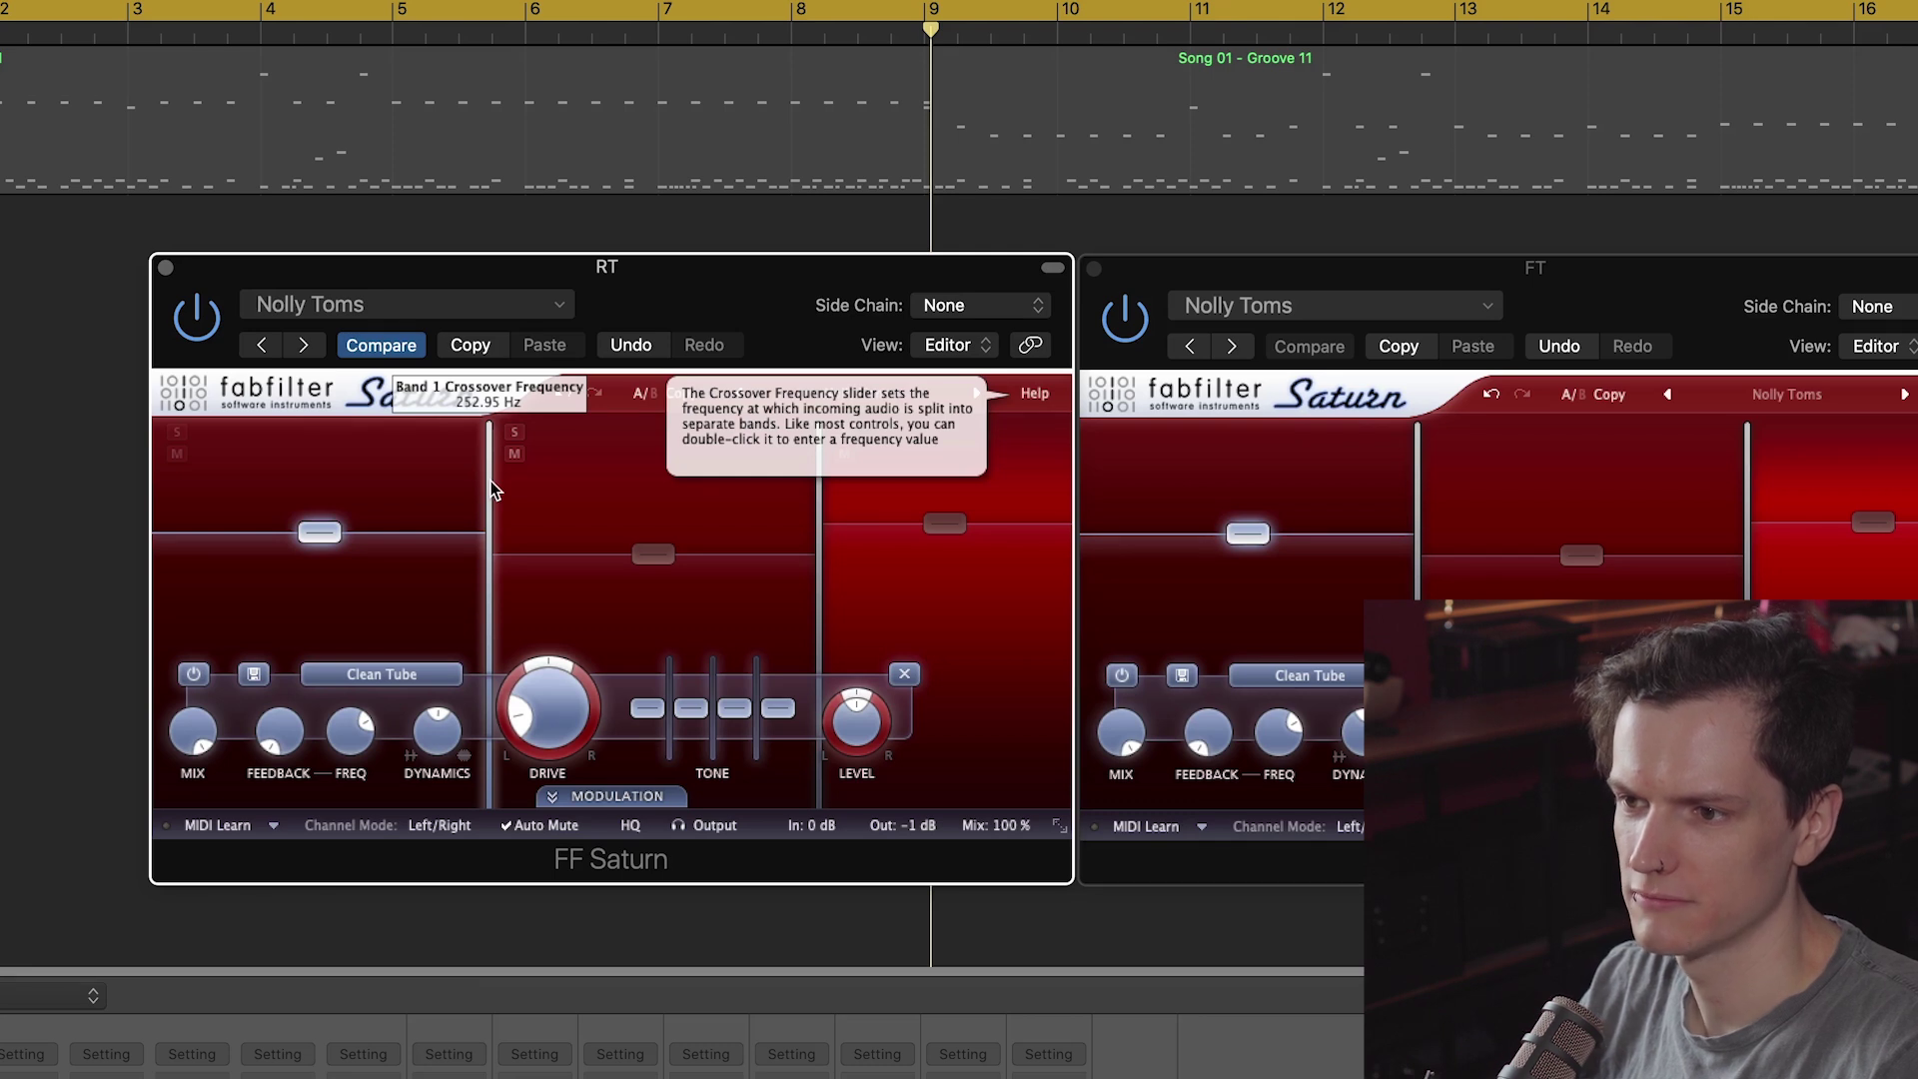
click(655, 552)
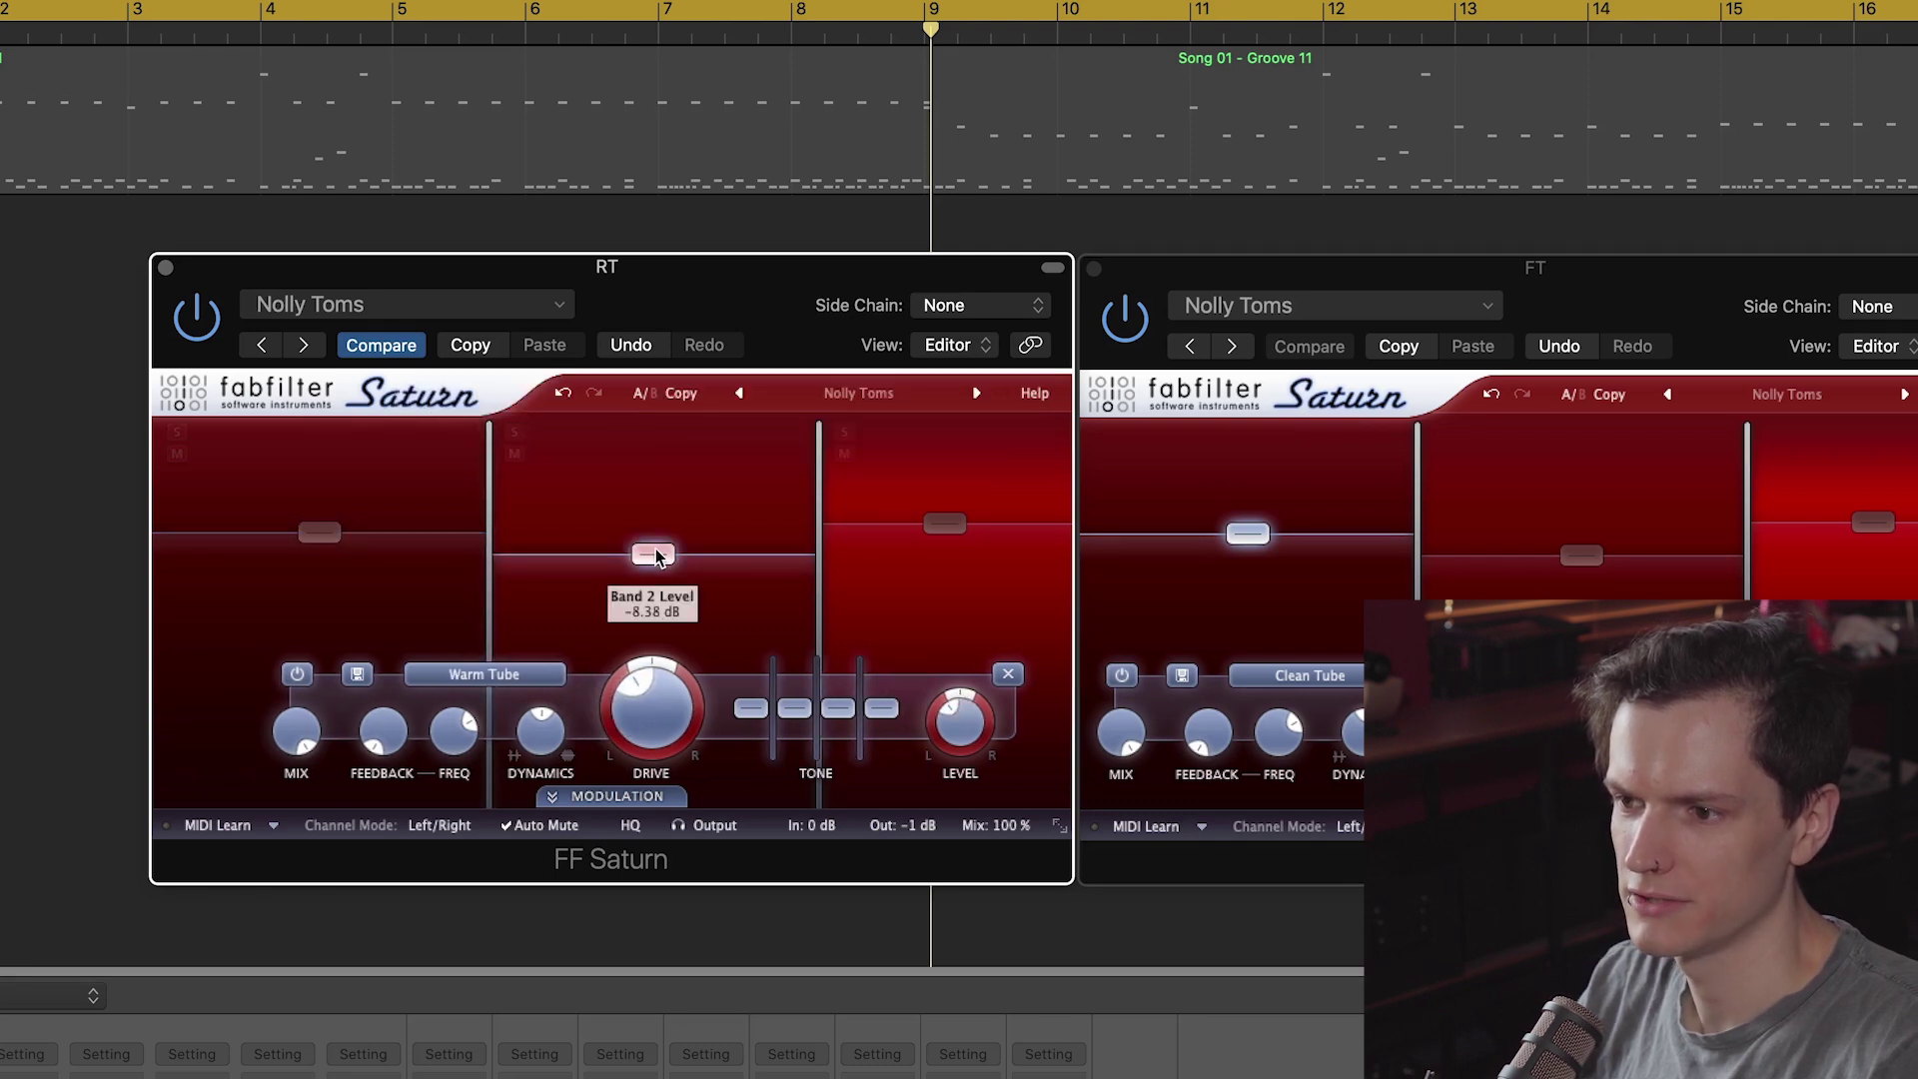
mouse_move(817, 539)
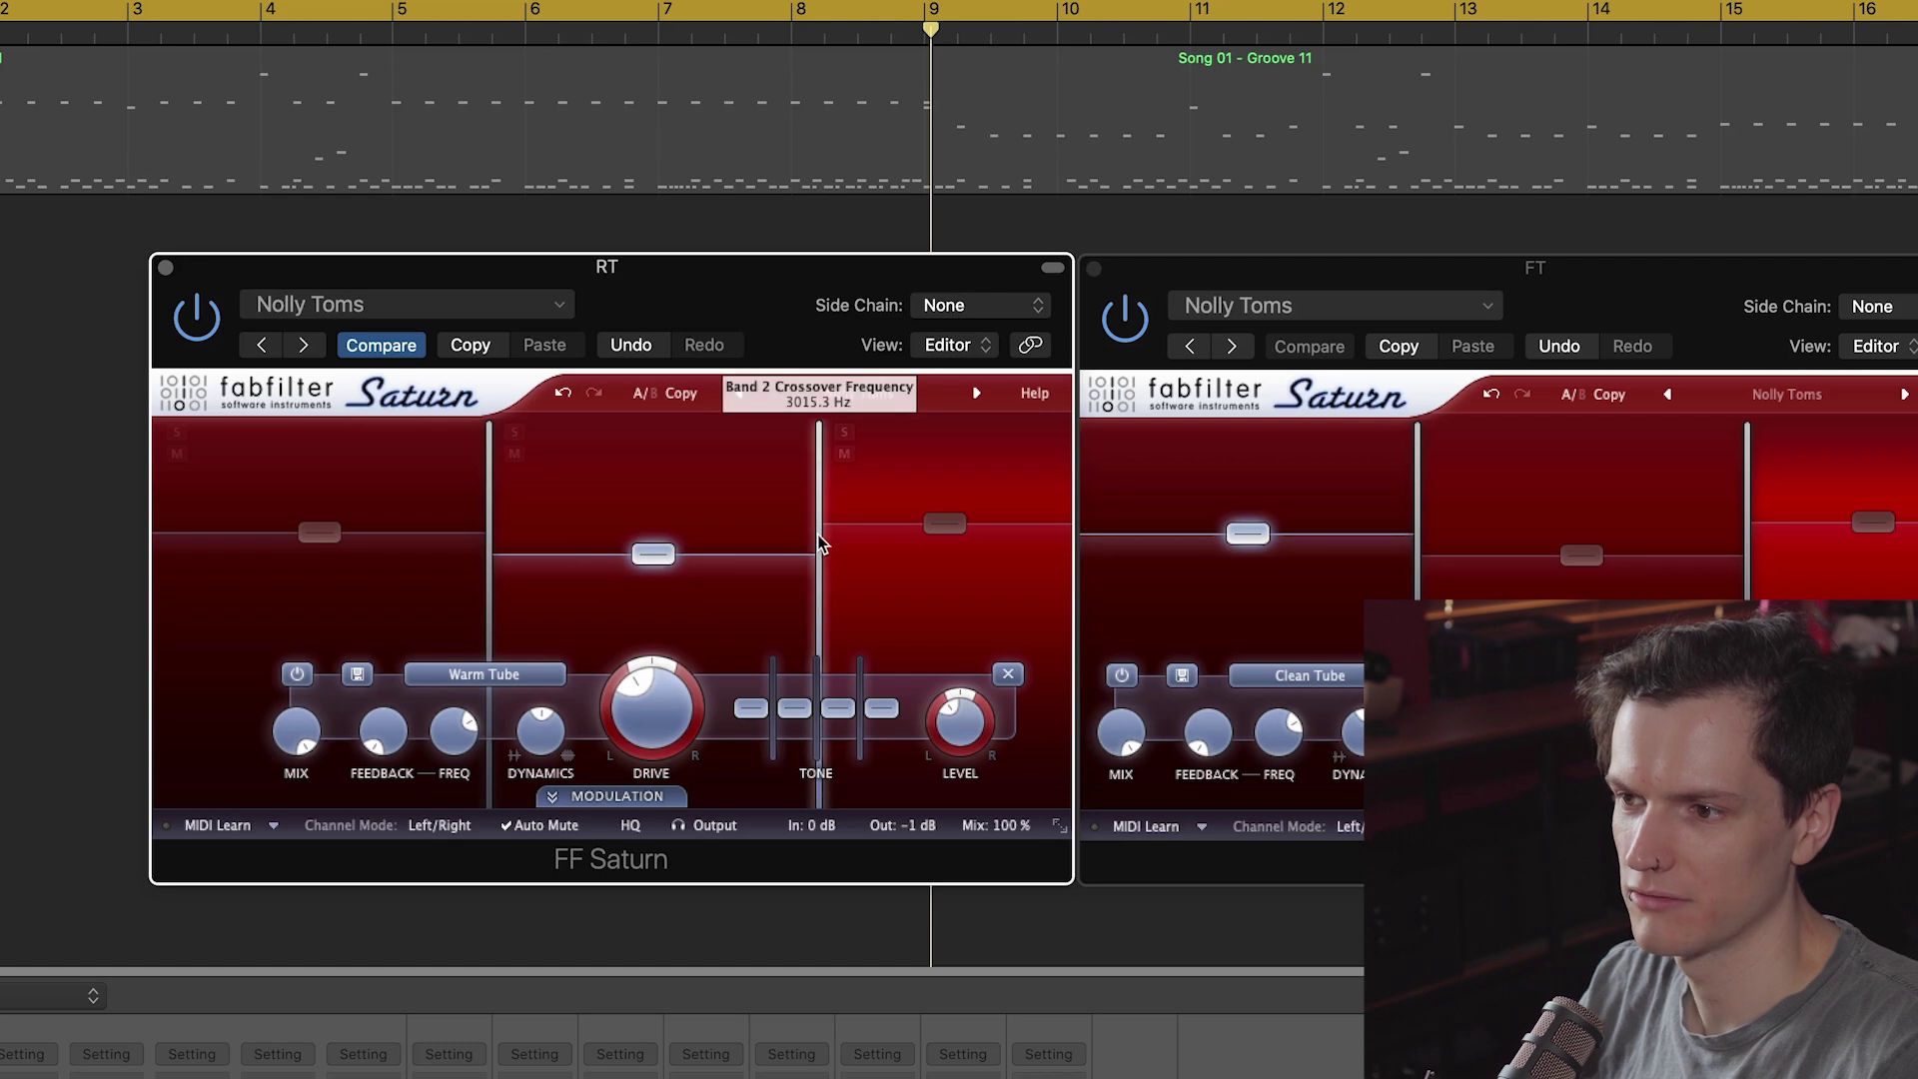
click(944, 522)
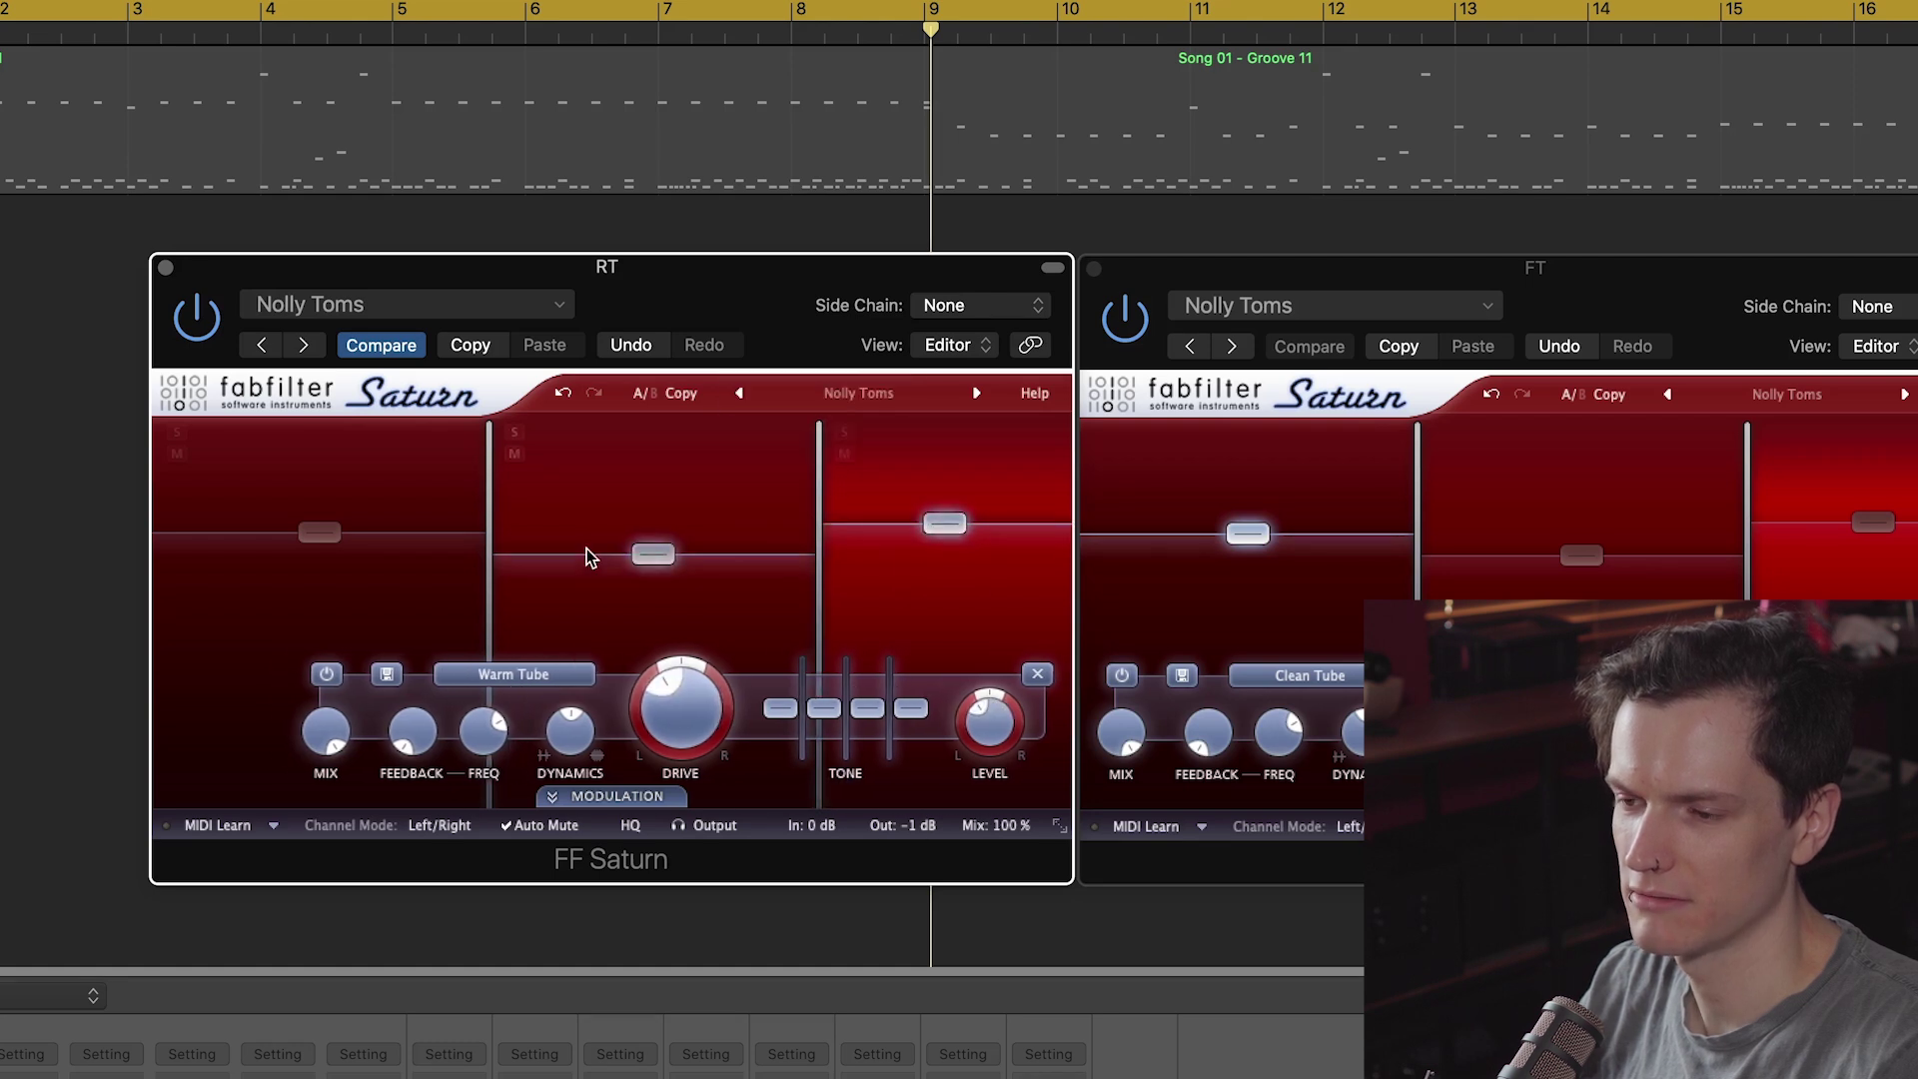
Step: Examine the low band's level and drive, the middle band's drive and the high band's saturation settings in the RT channel's Saturn
click(651, 556)
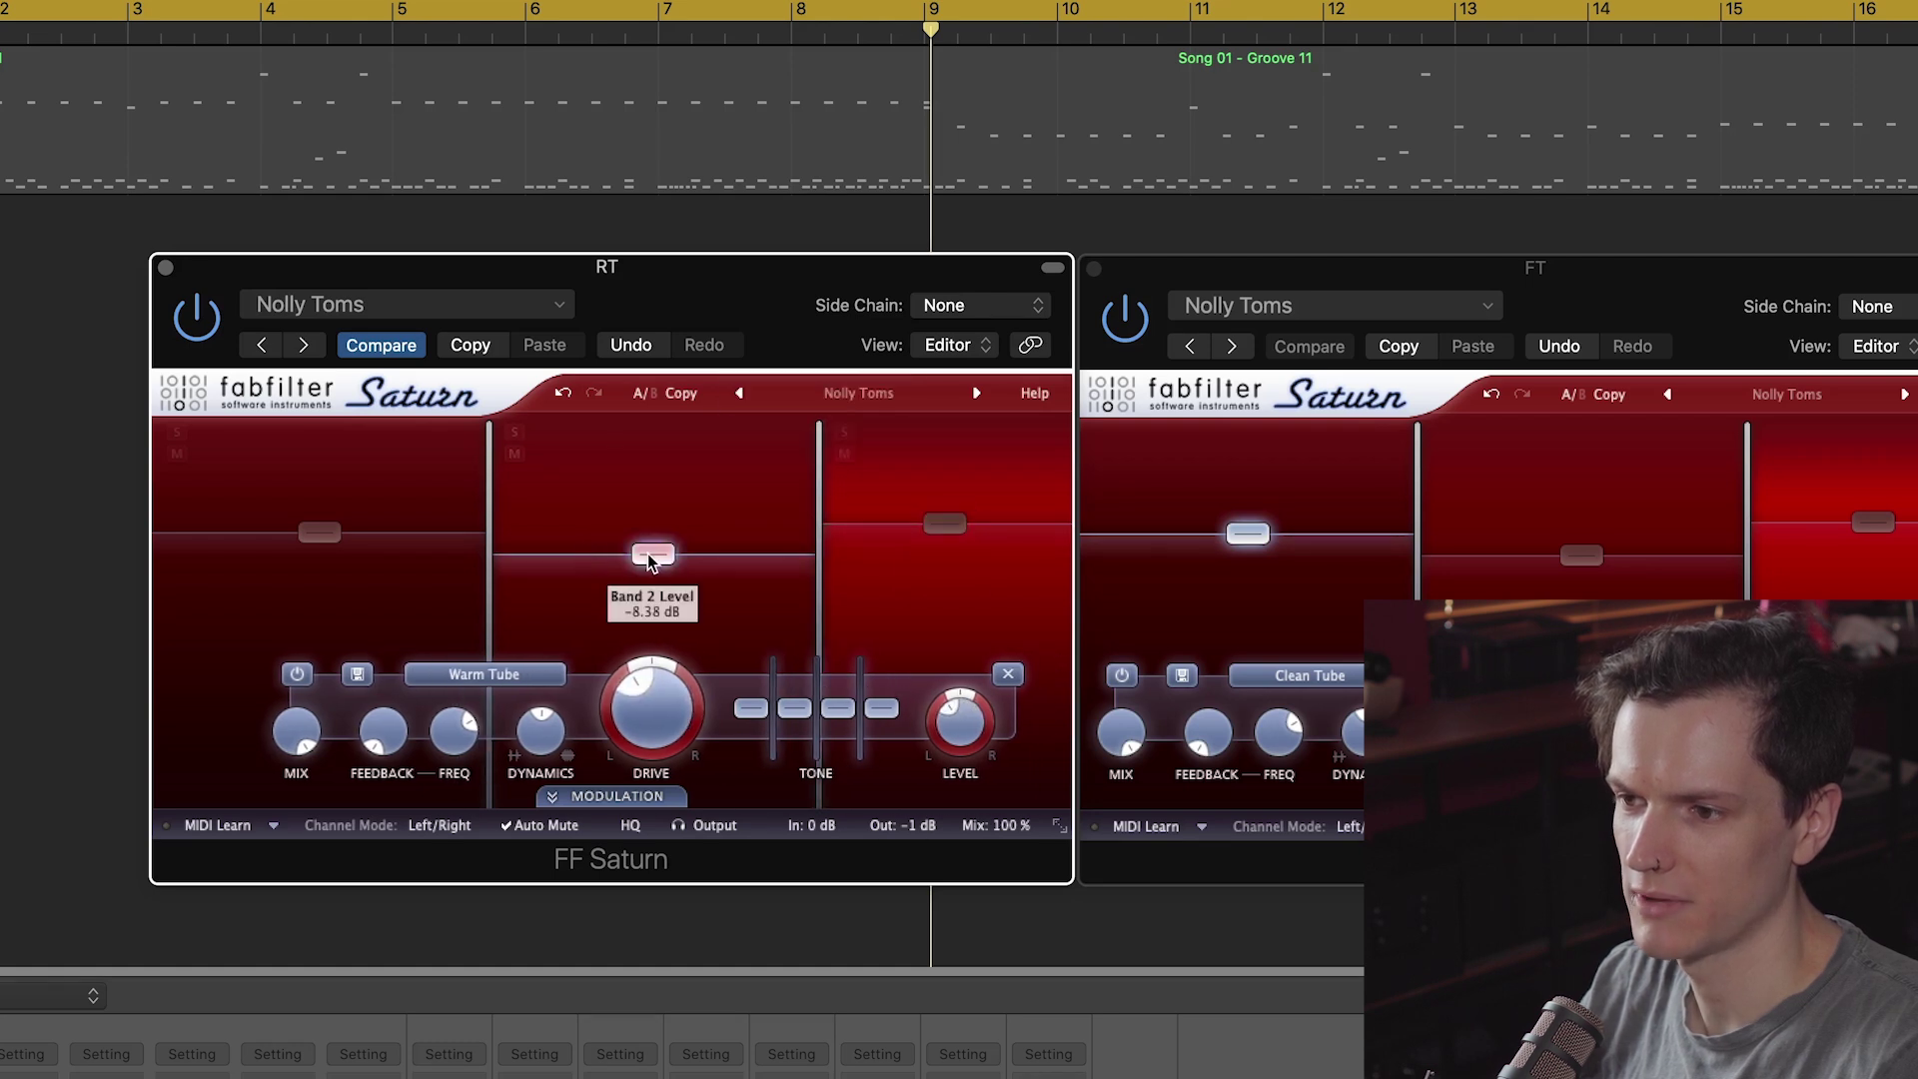
click(335, 533)
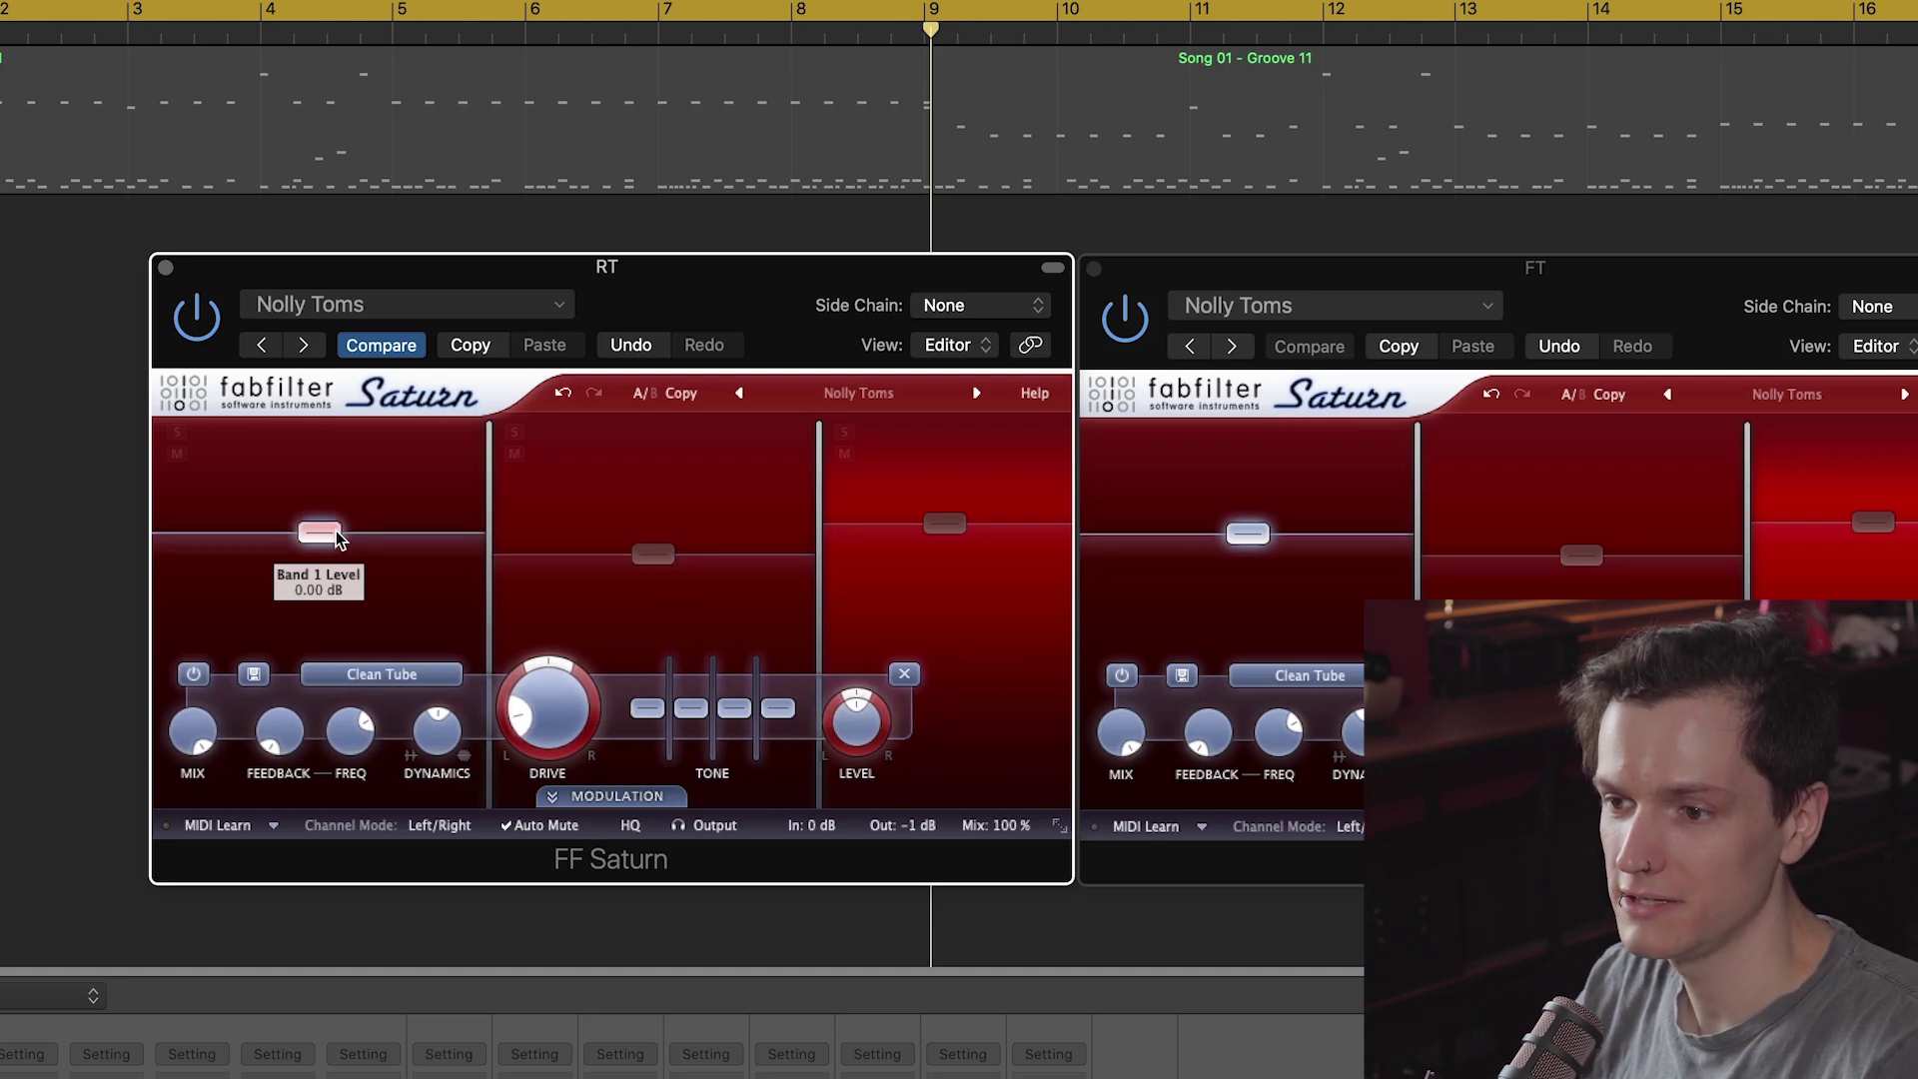
mouse_move(549, 704)
mouse_move(315, 526)
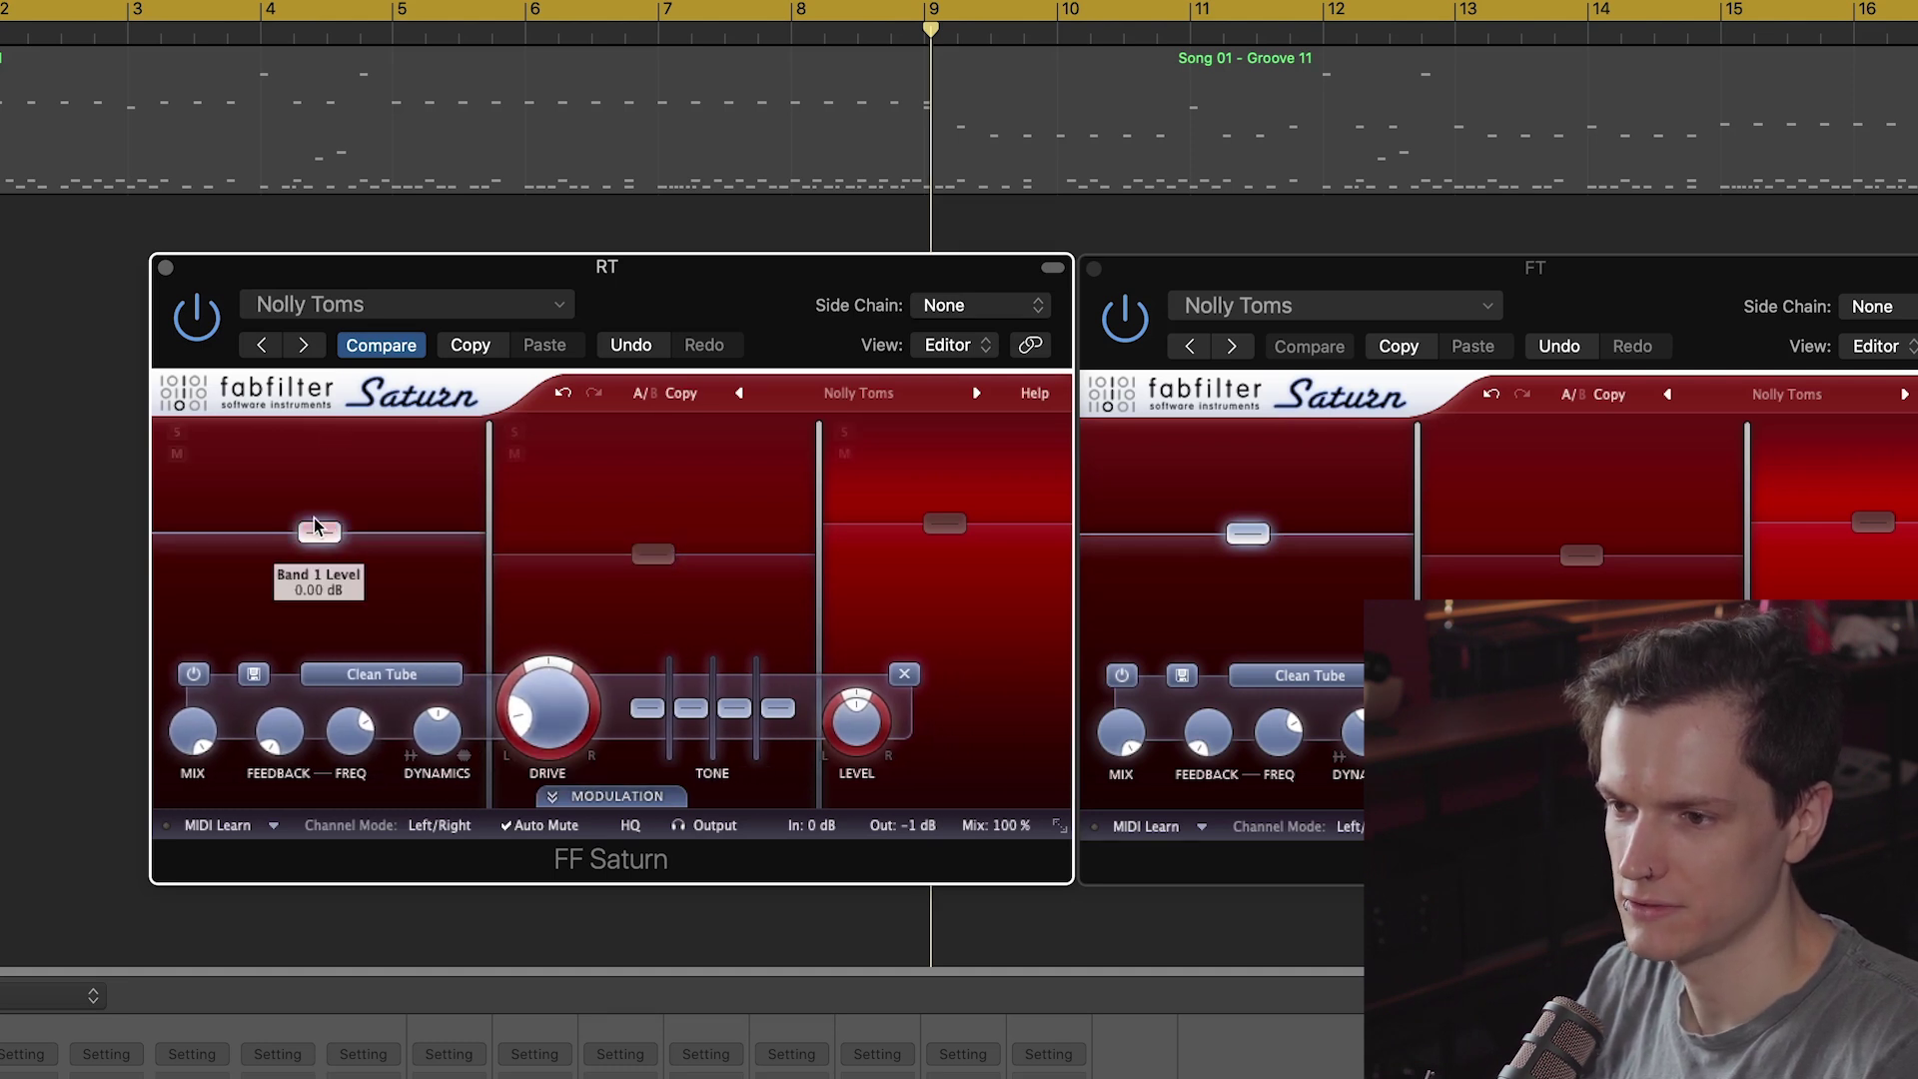
mouse_move(665, 557)
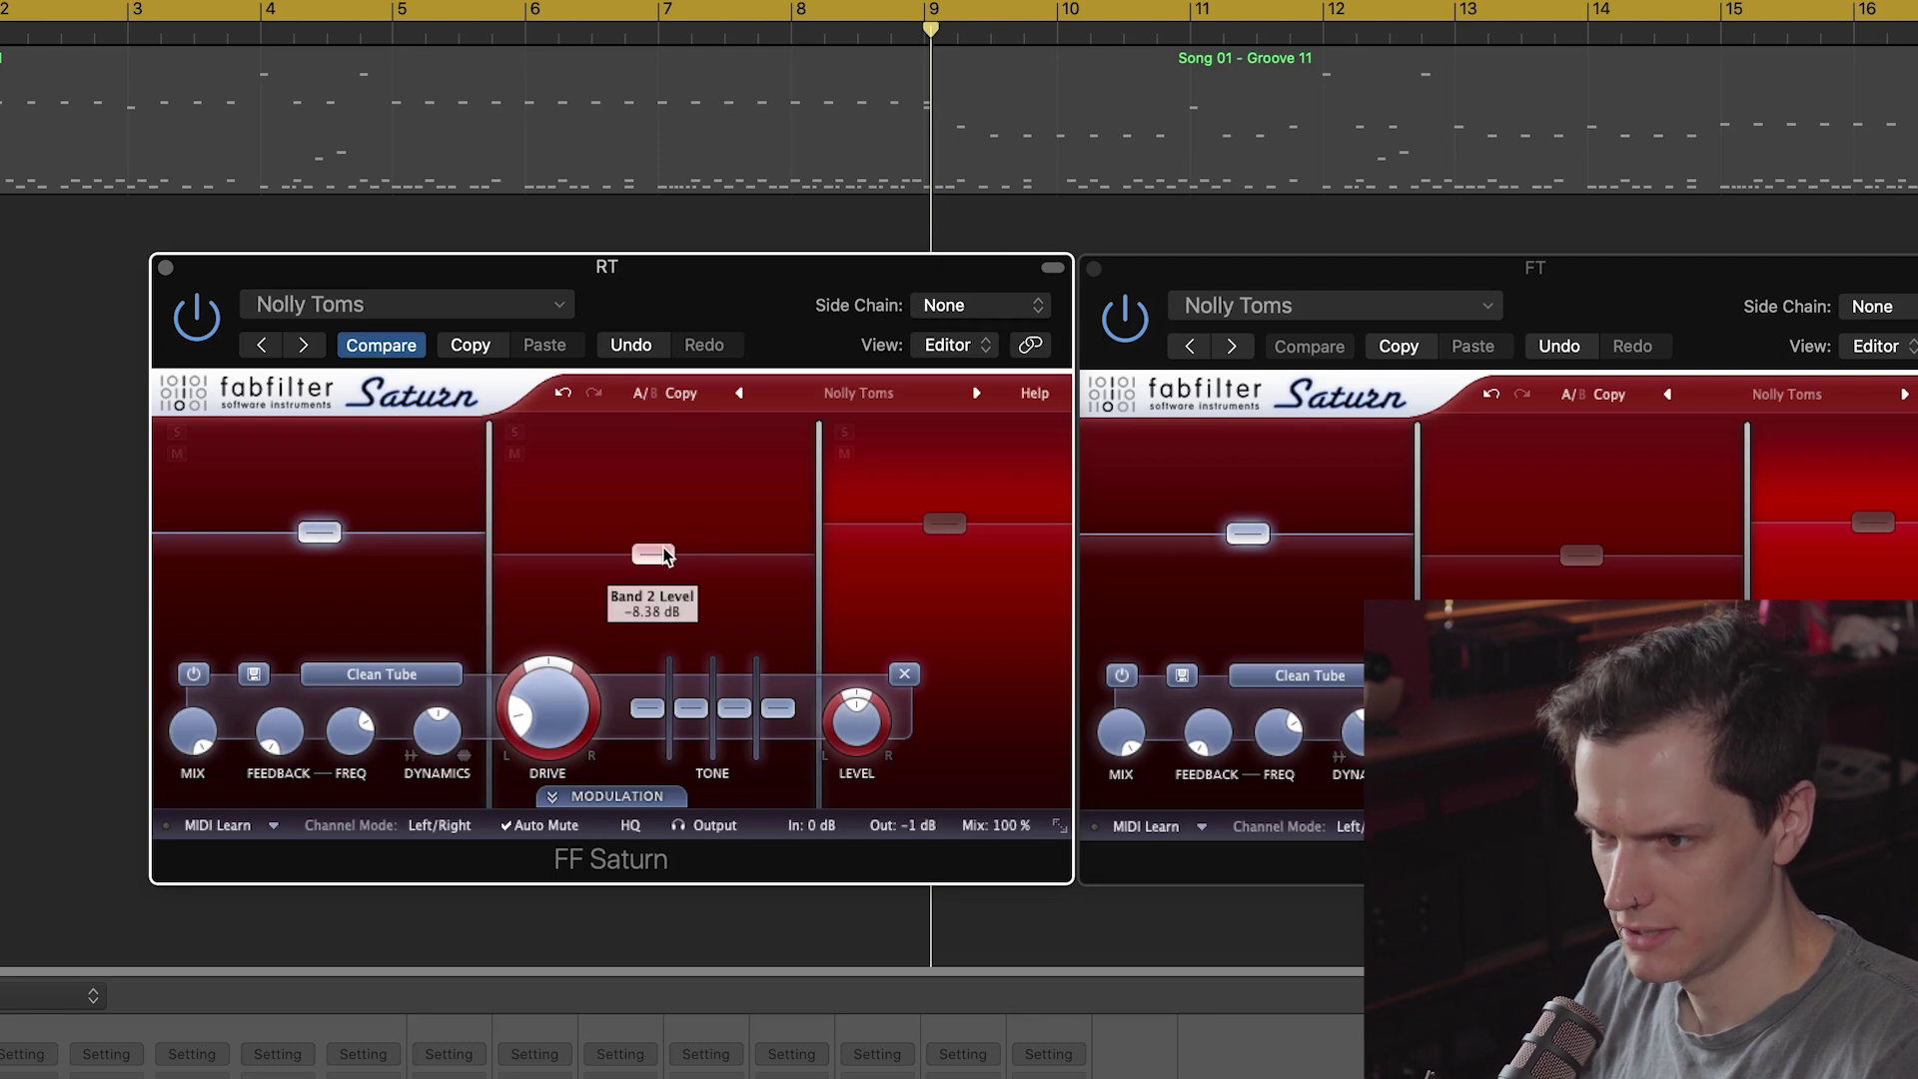
click(654, 555)
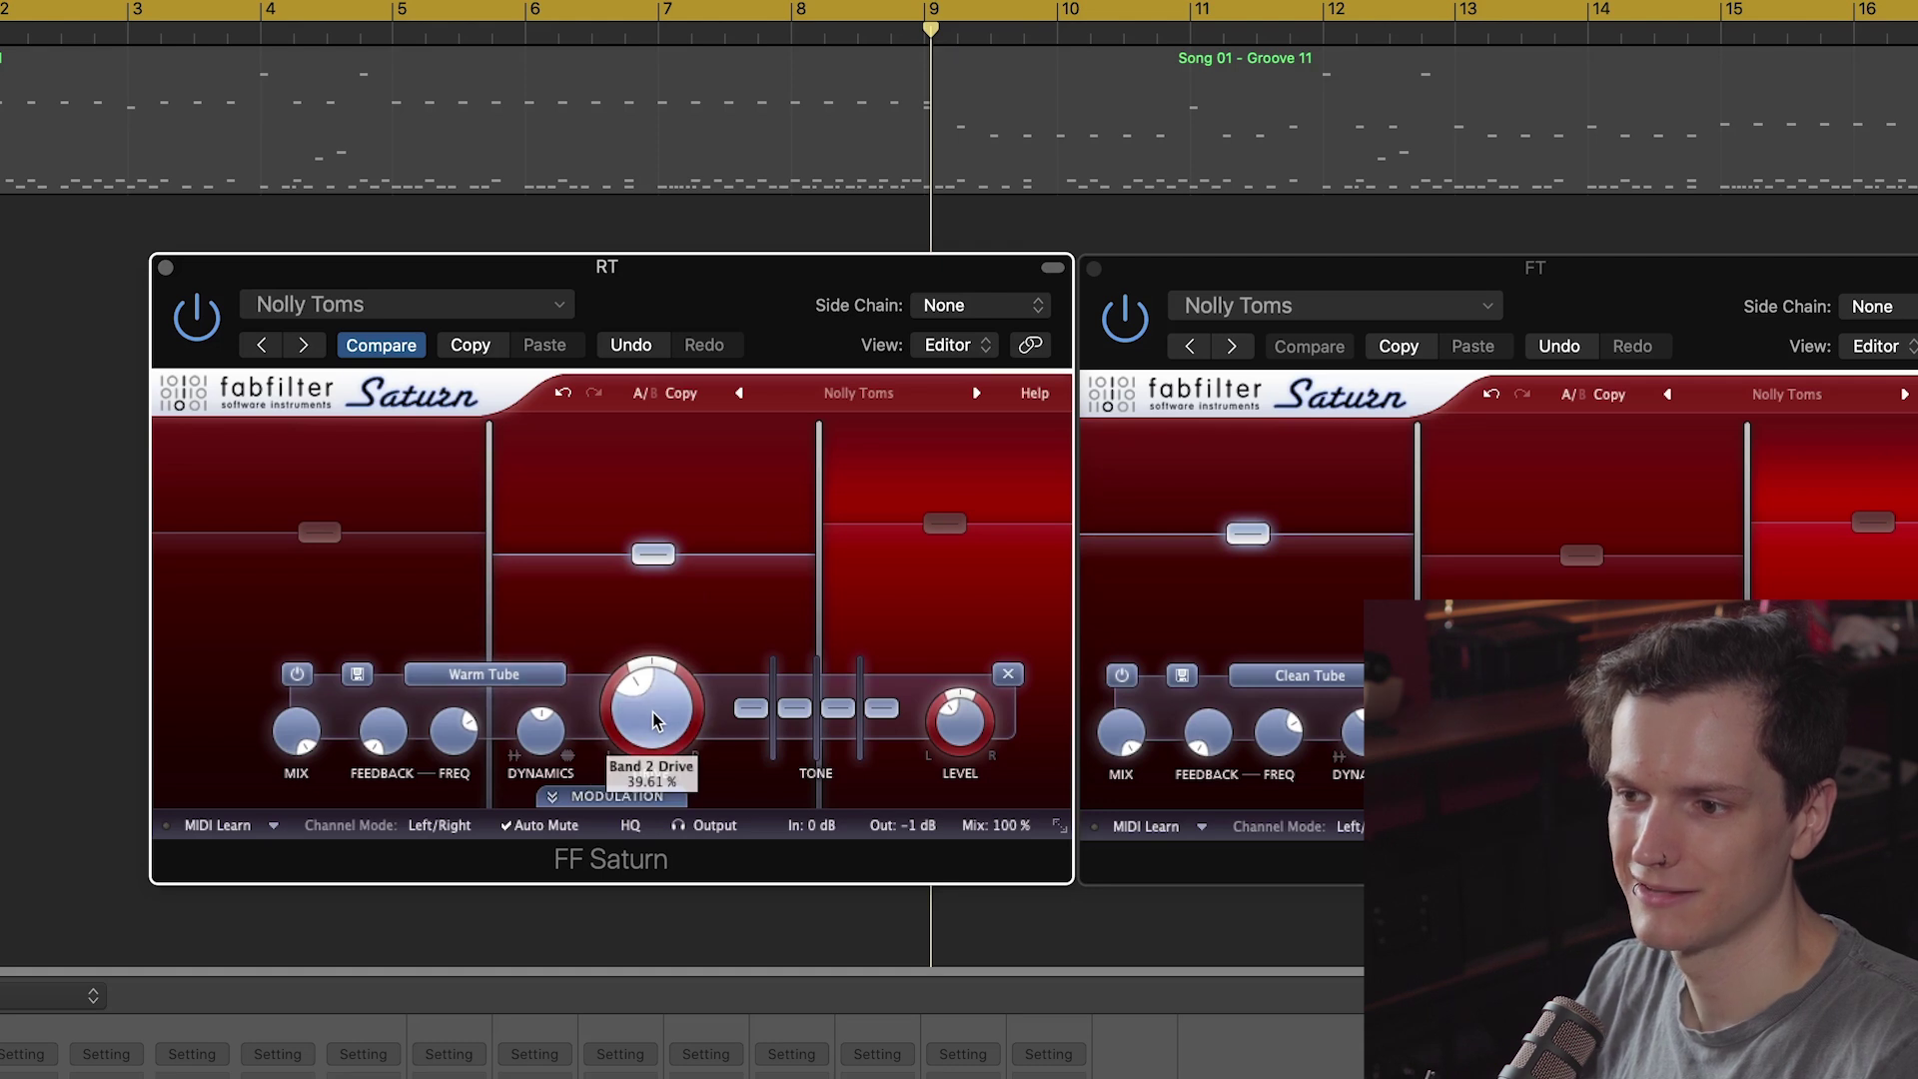
mouse_move(655, 711)
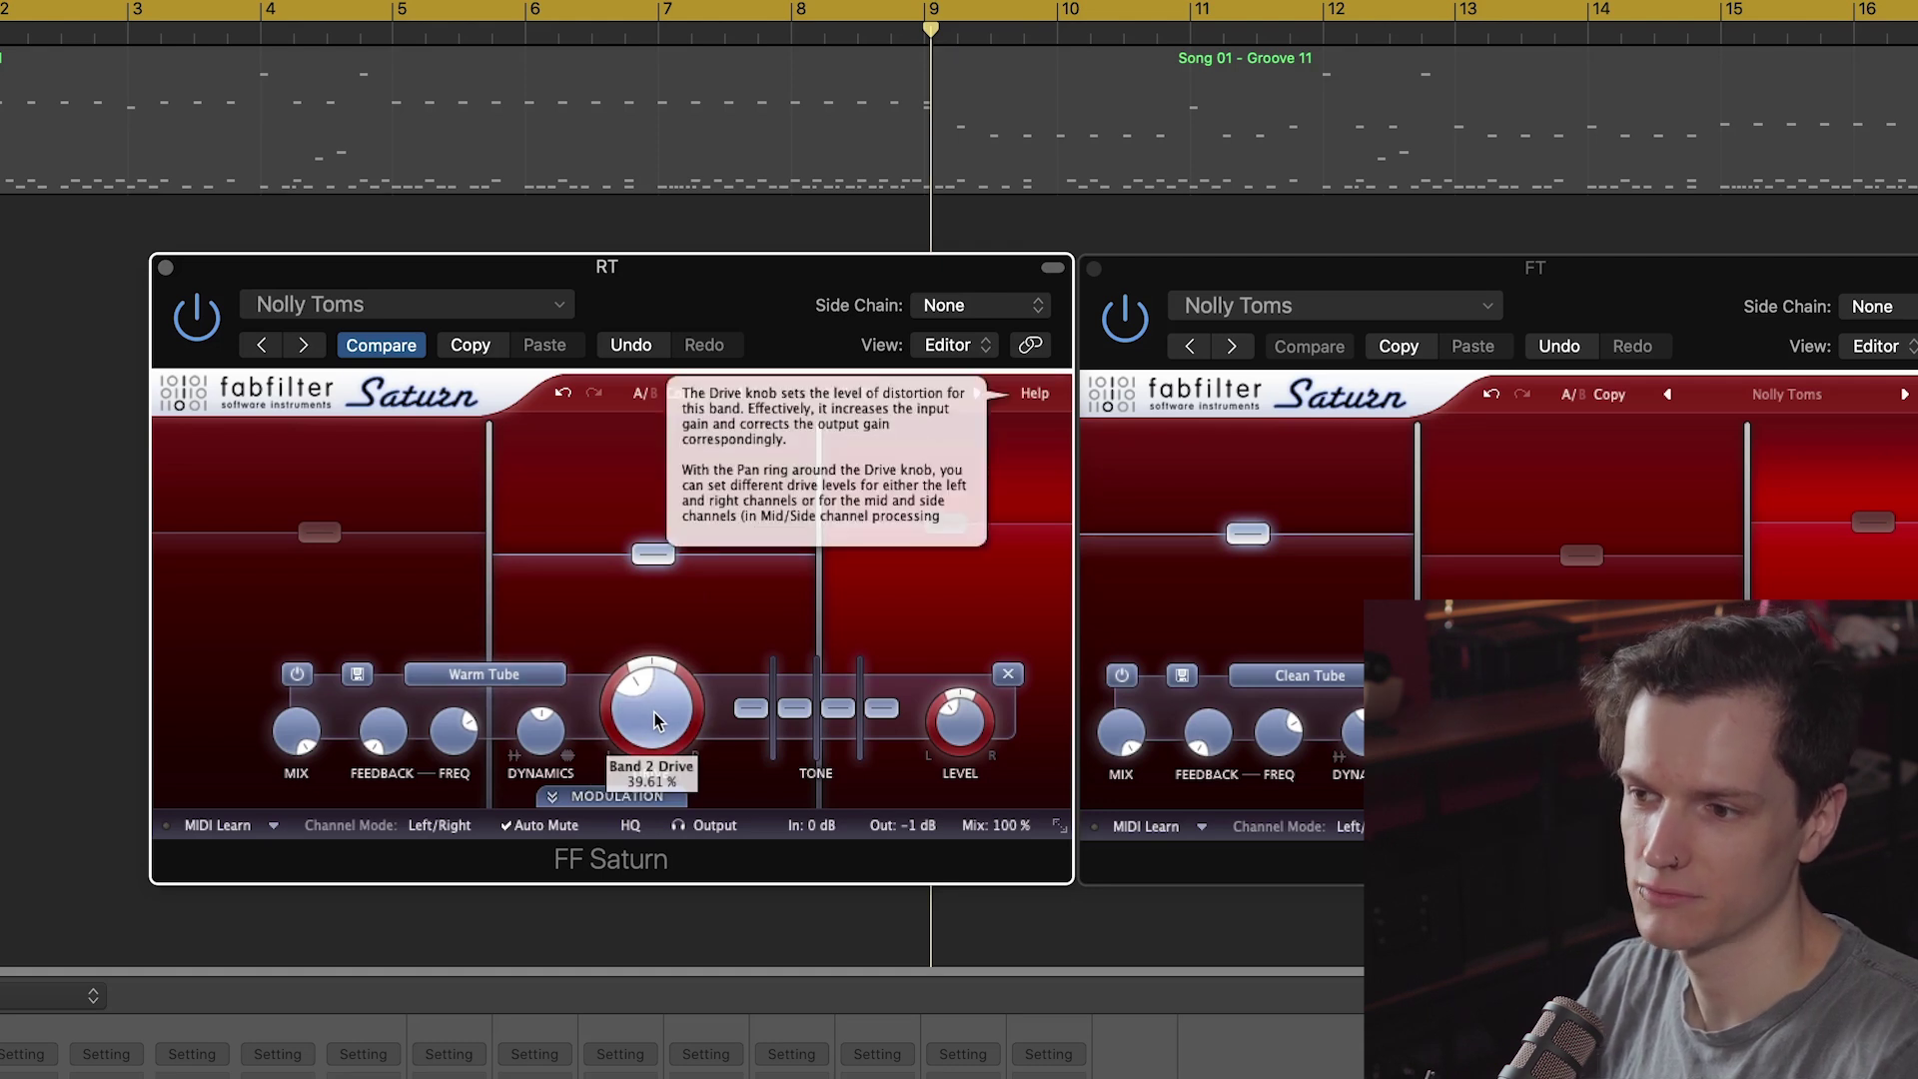
click(954, 524)
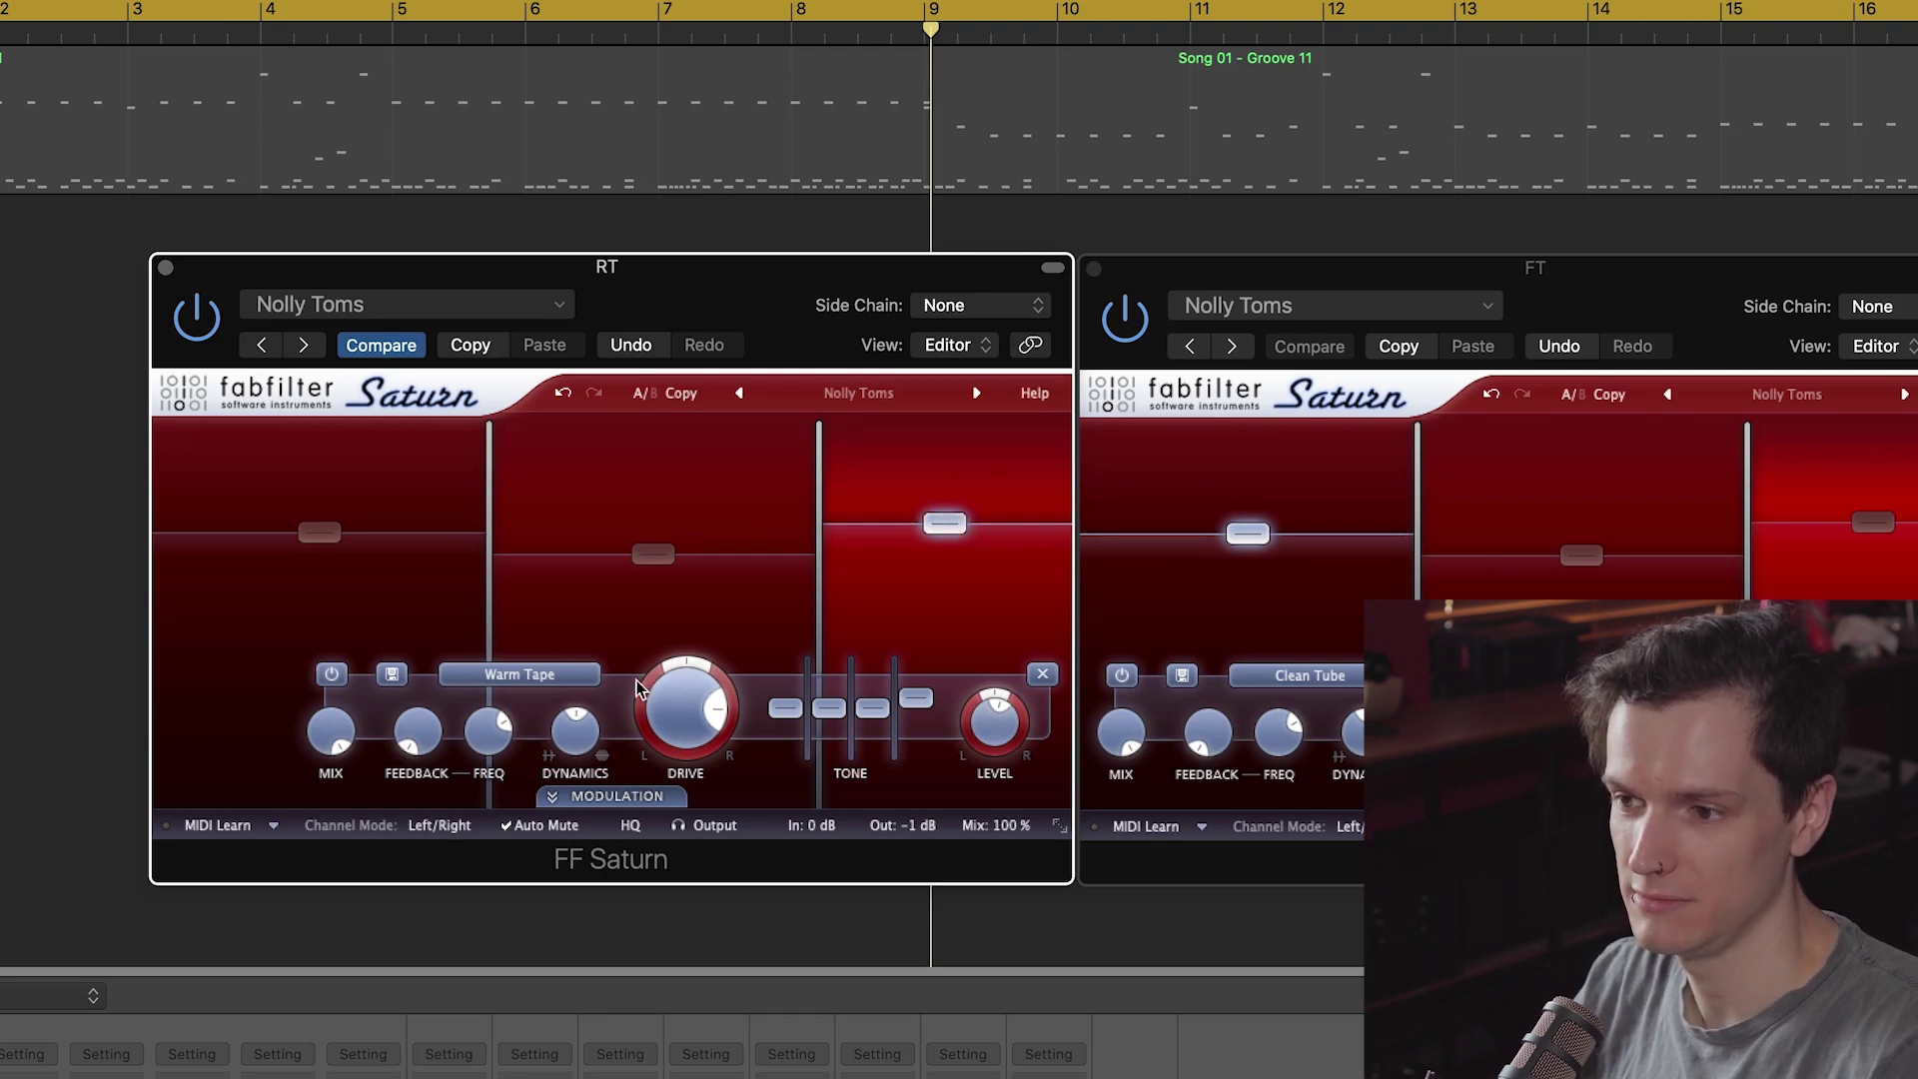
Step: Loop bar 12, play the tom hits through the RT and FT Saturn plug-ins and check the level of RT's high band
mouse_move(702, 707)
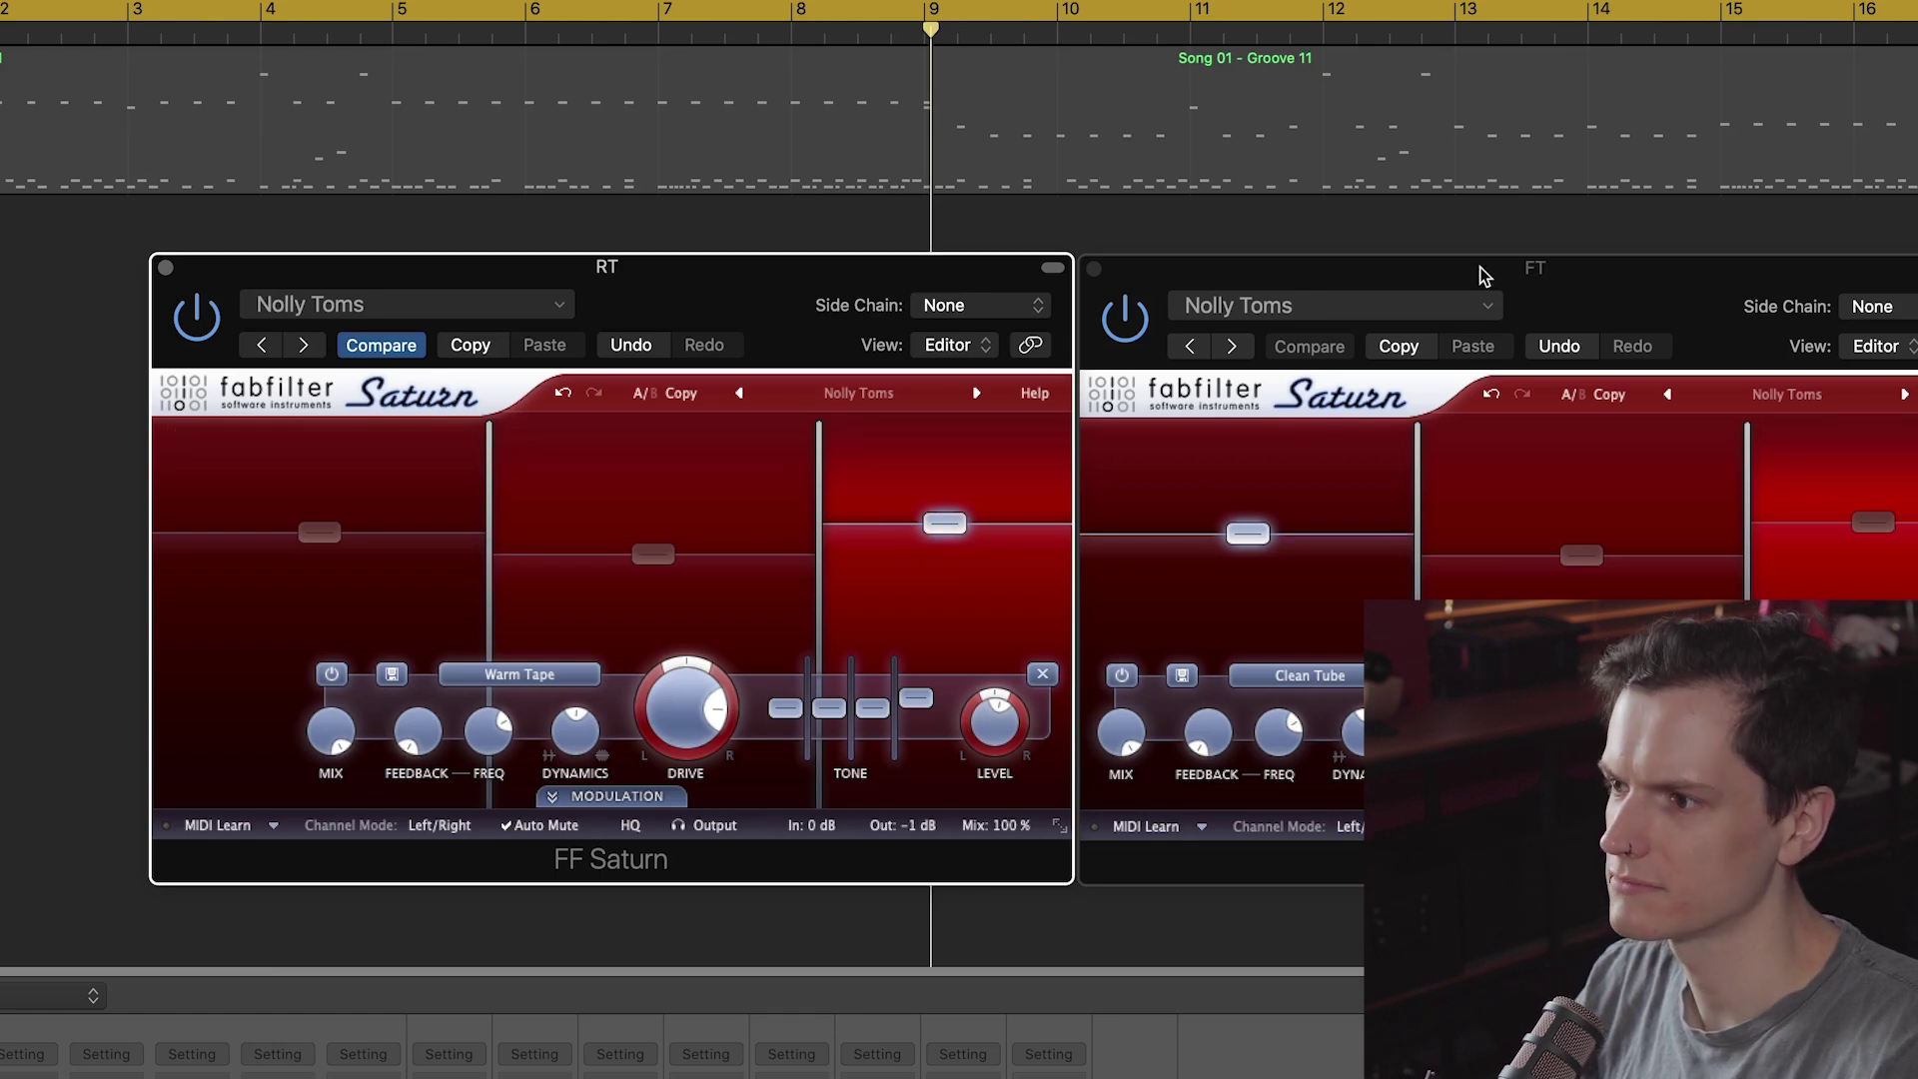
click(1370, 34)
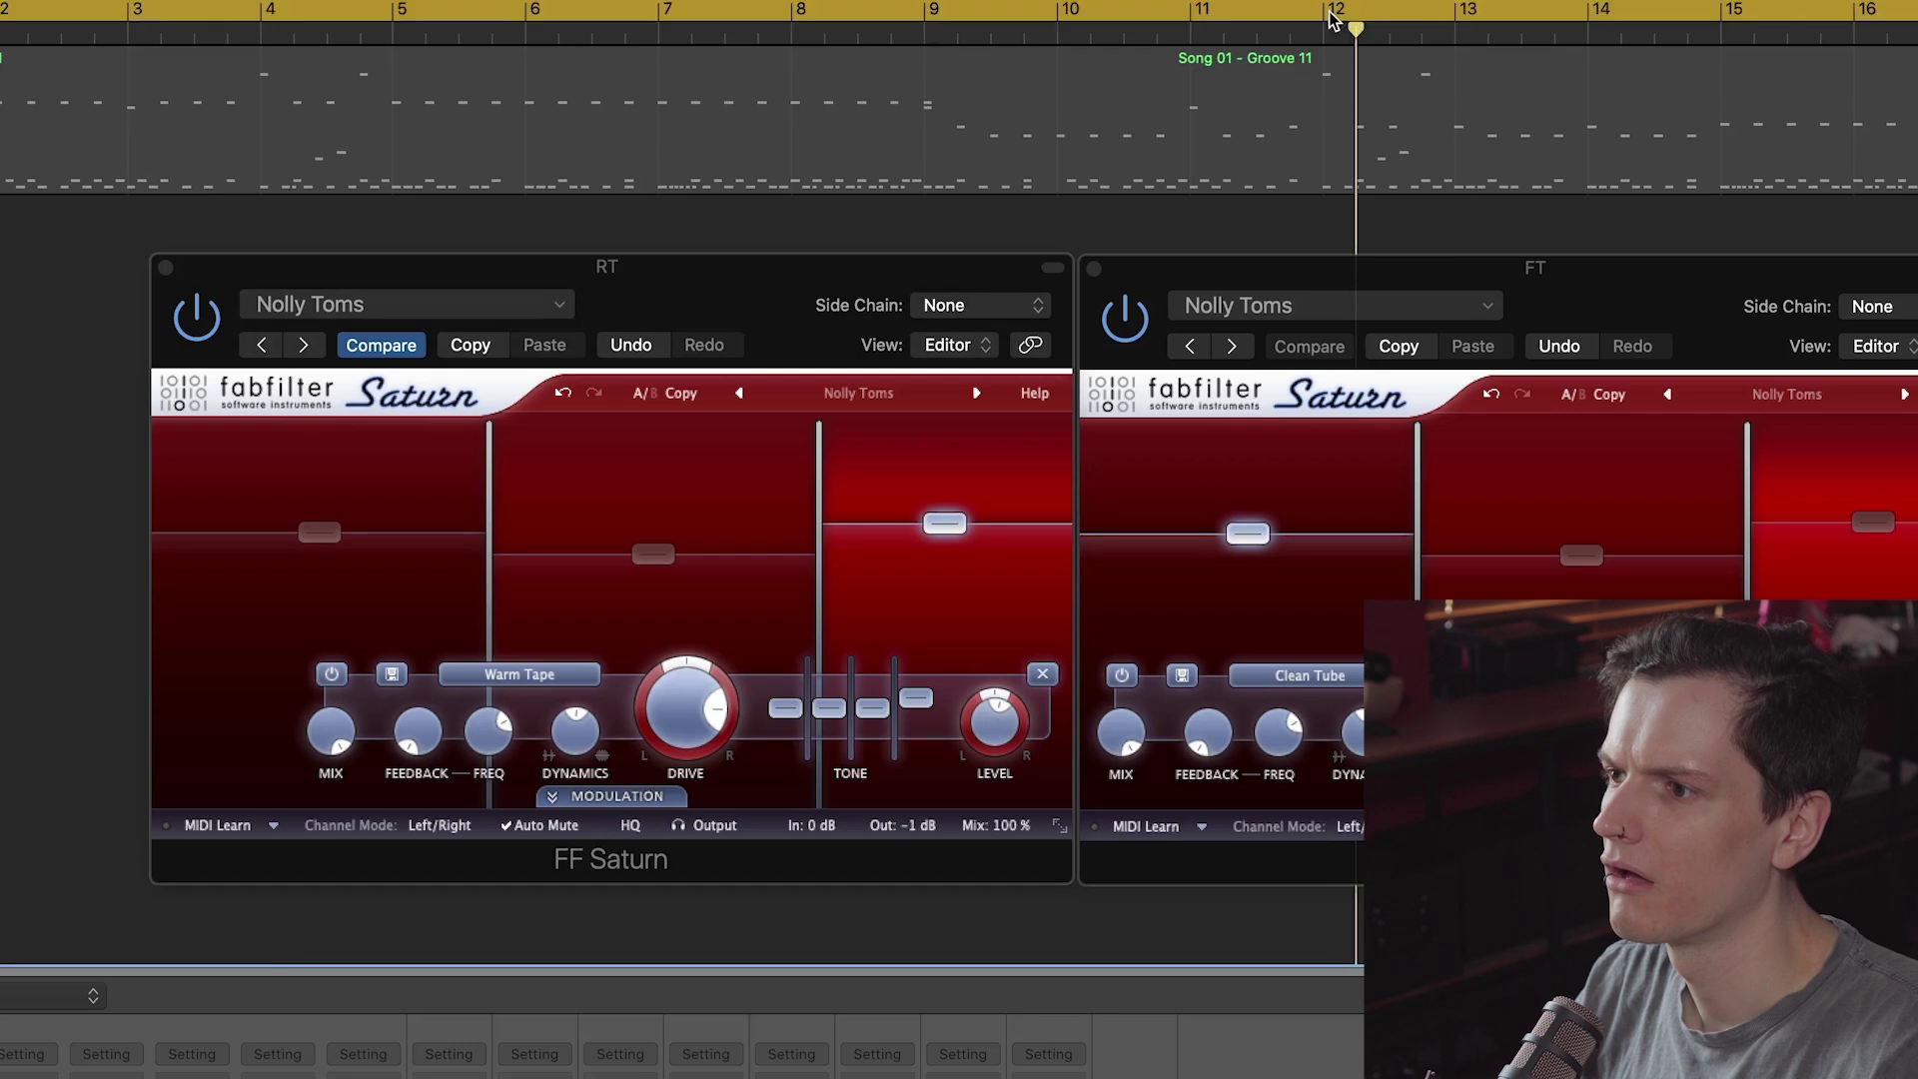
drag(1338, 10, 1421, 15)
key(space)
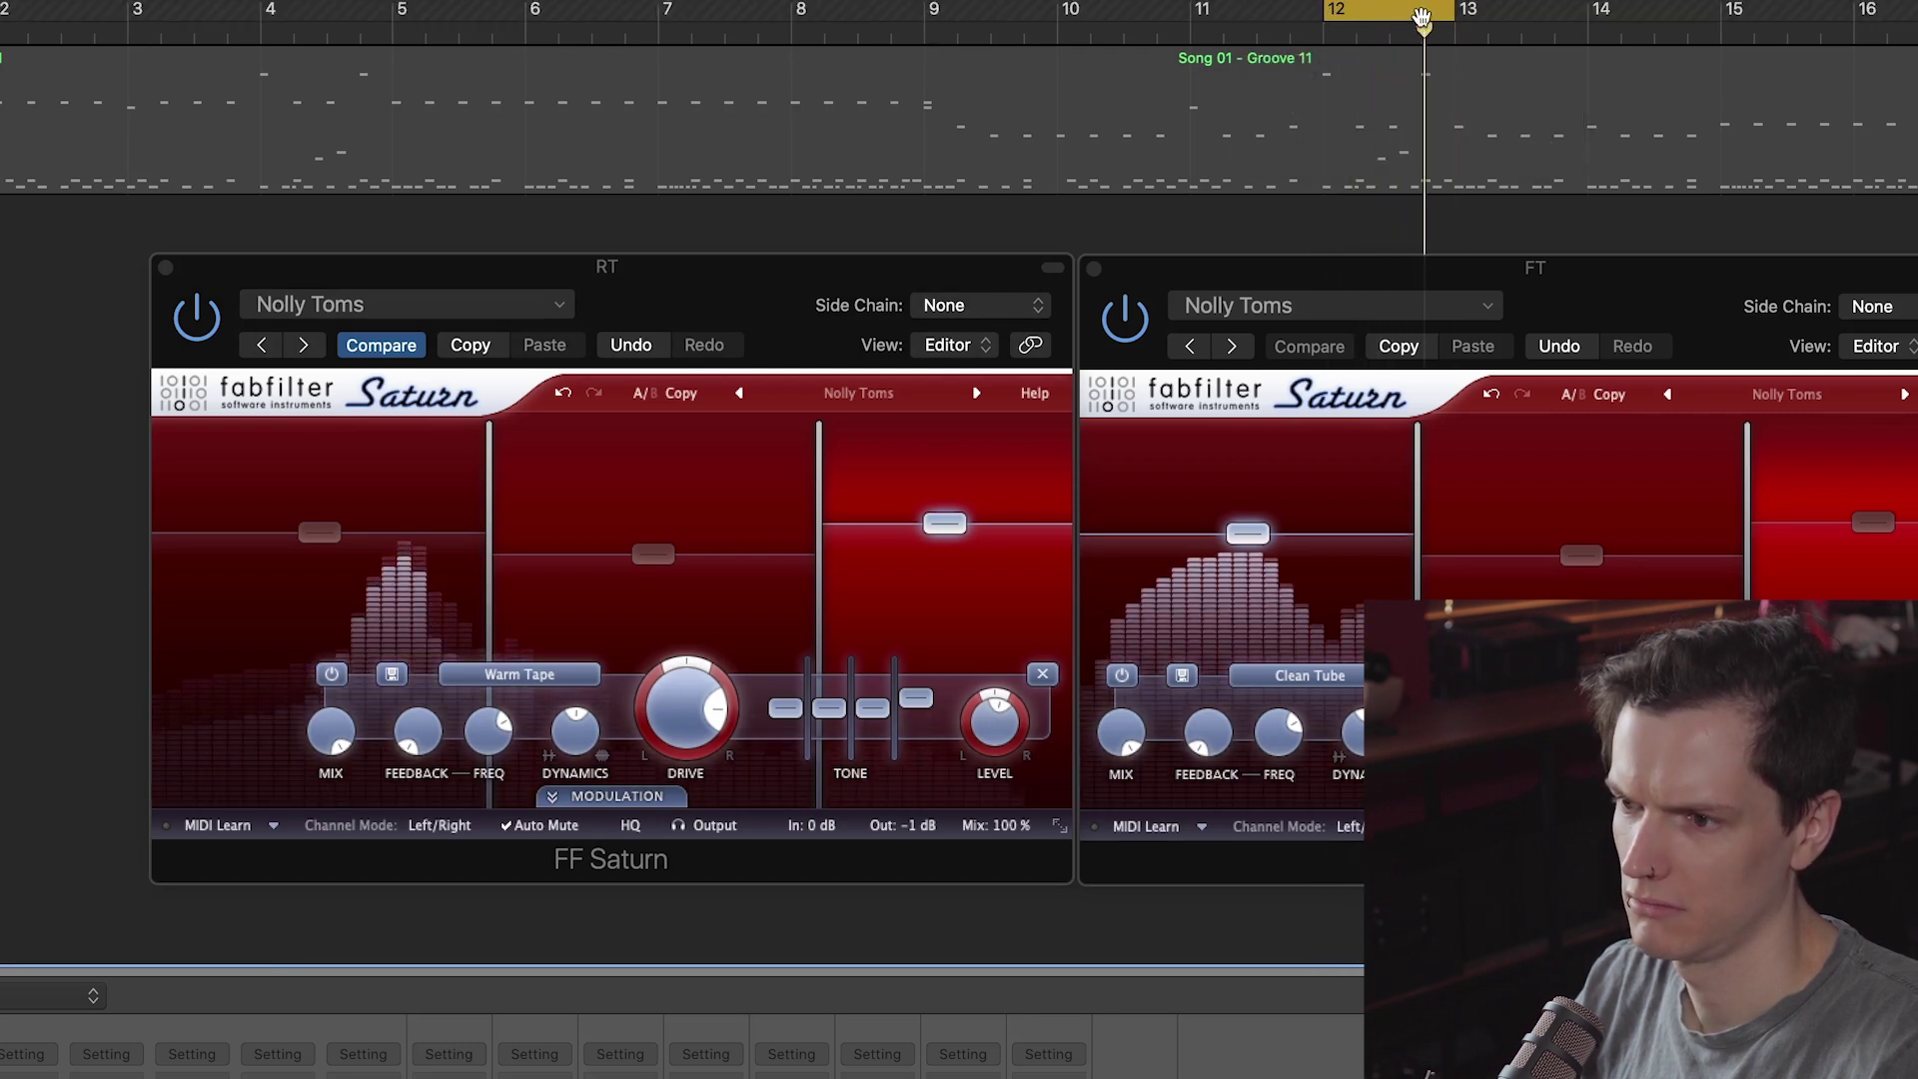
mouse_move(945, 522)
mouse_down()
mouse_move(950, 486)
mouse_move(950, 577)
mouse_move(955, 533)
mouse_up()
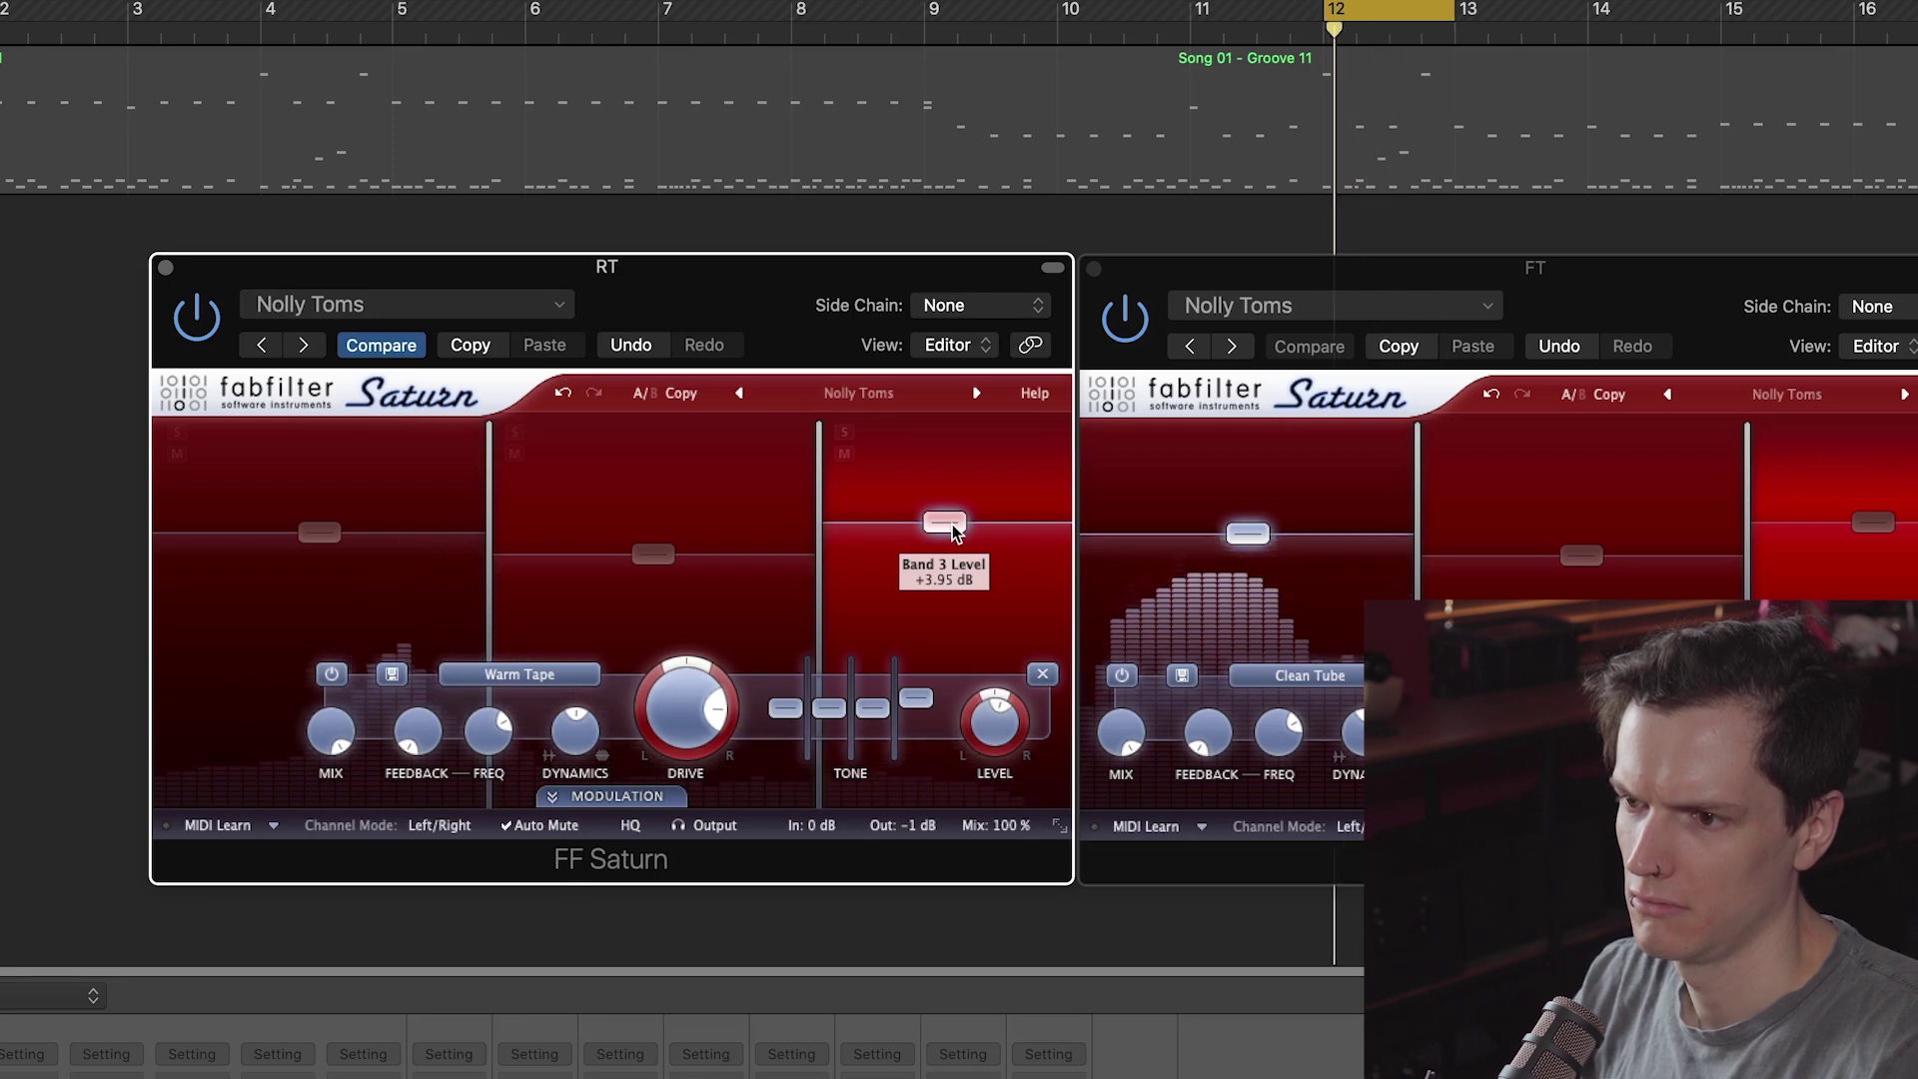
Step: Close the RT channel's Saturn, check the Bus 2 send on the FT channel and unsolo RT
click(166, 268)
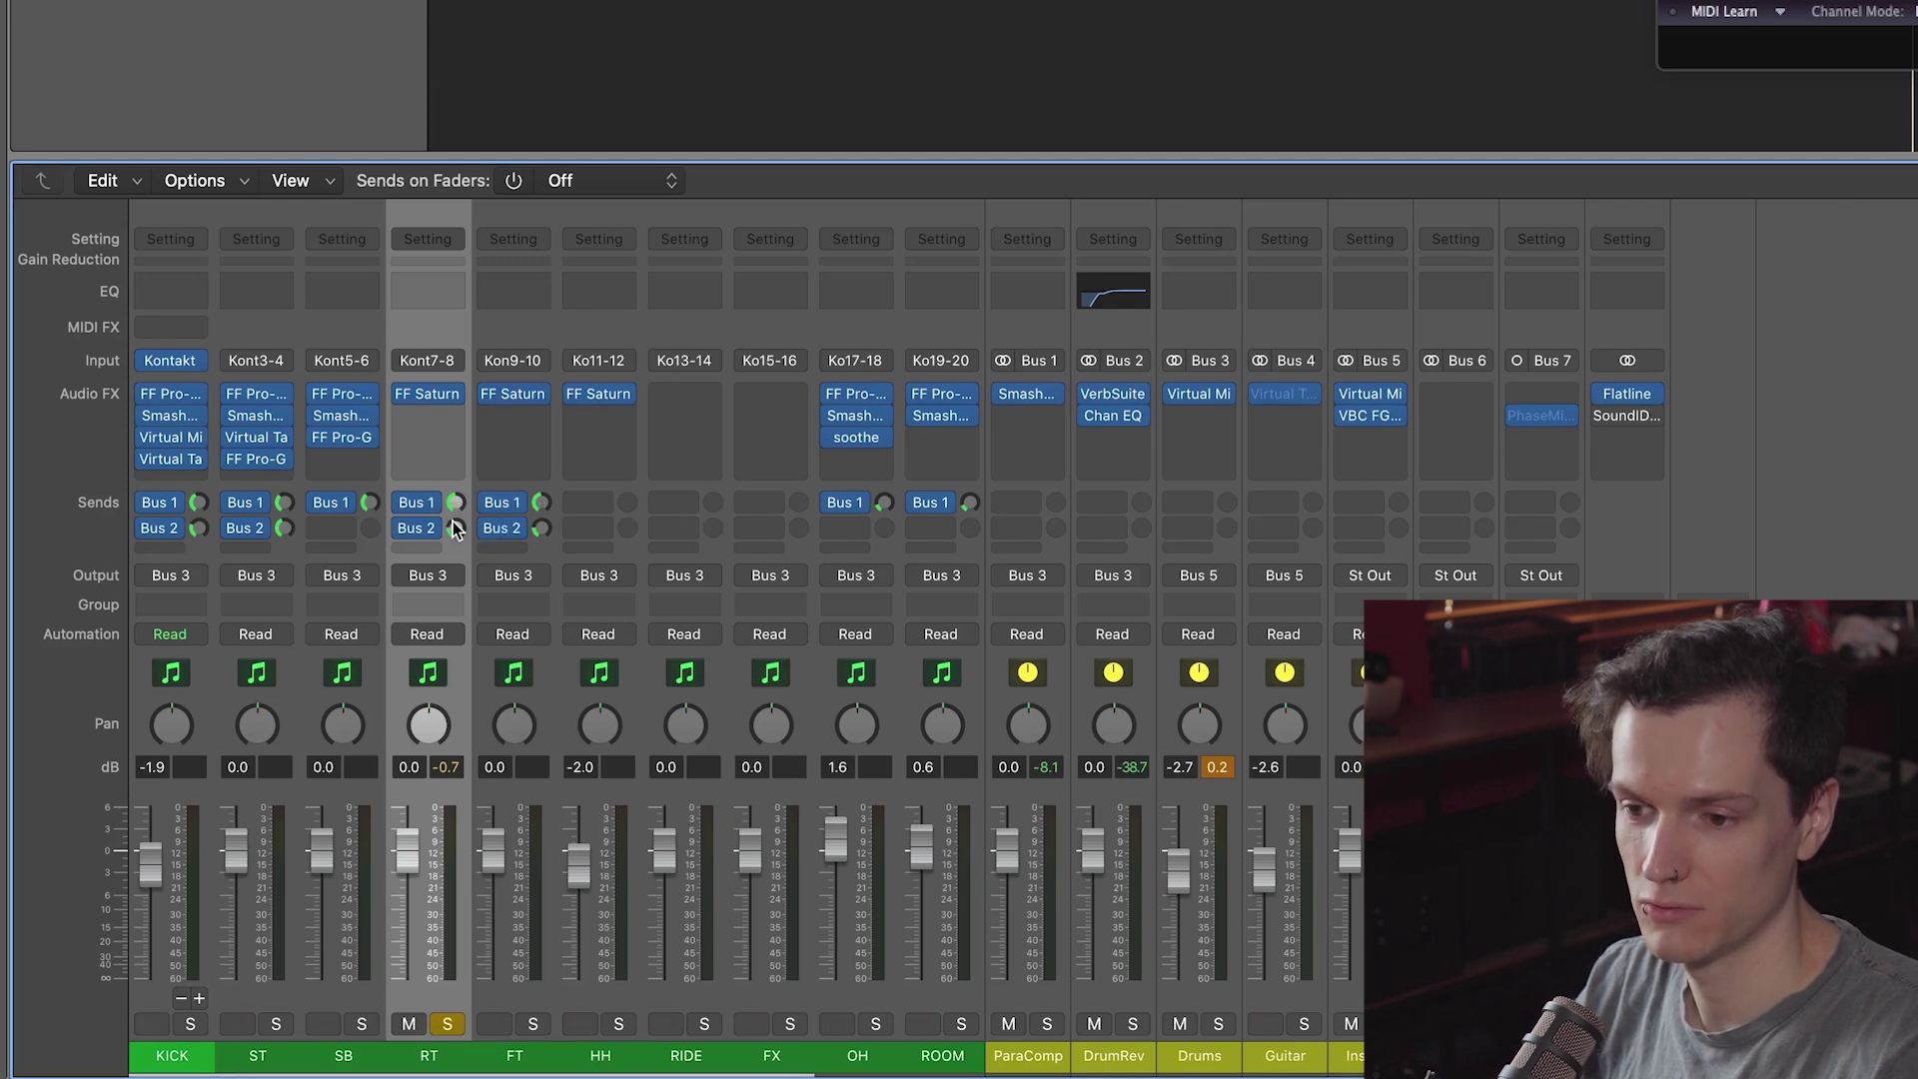
mouse_move(541, 530)
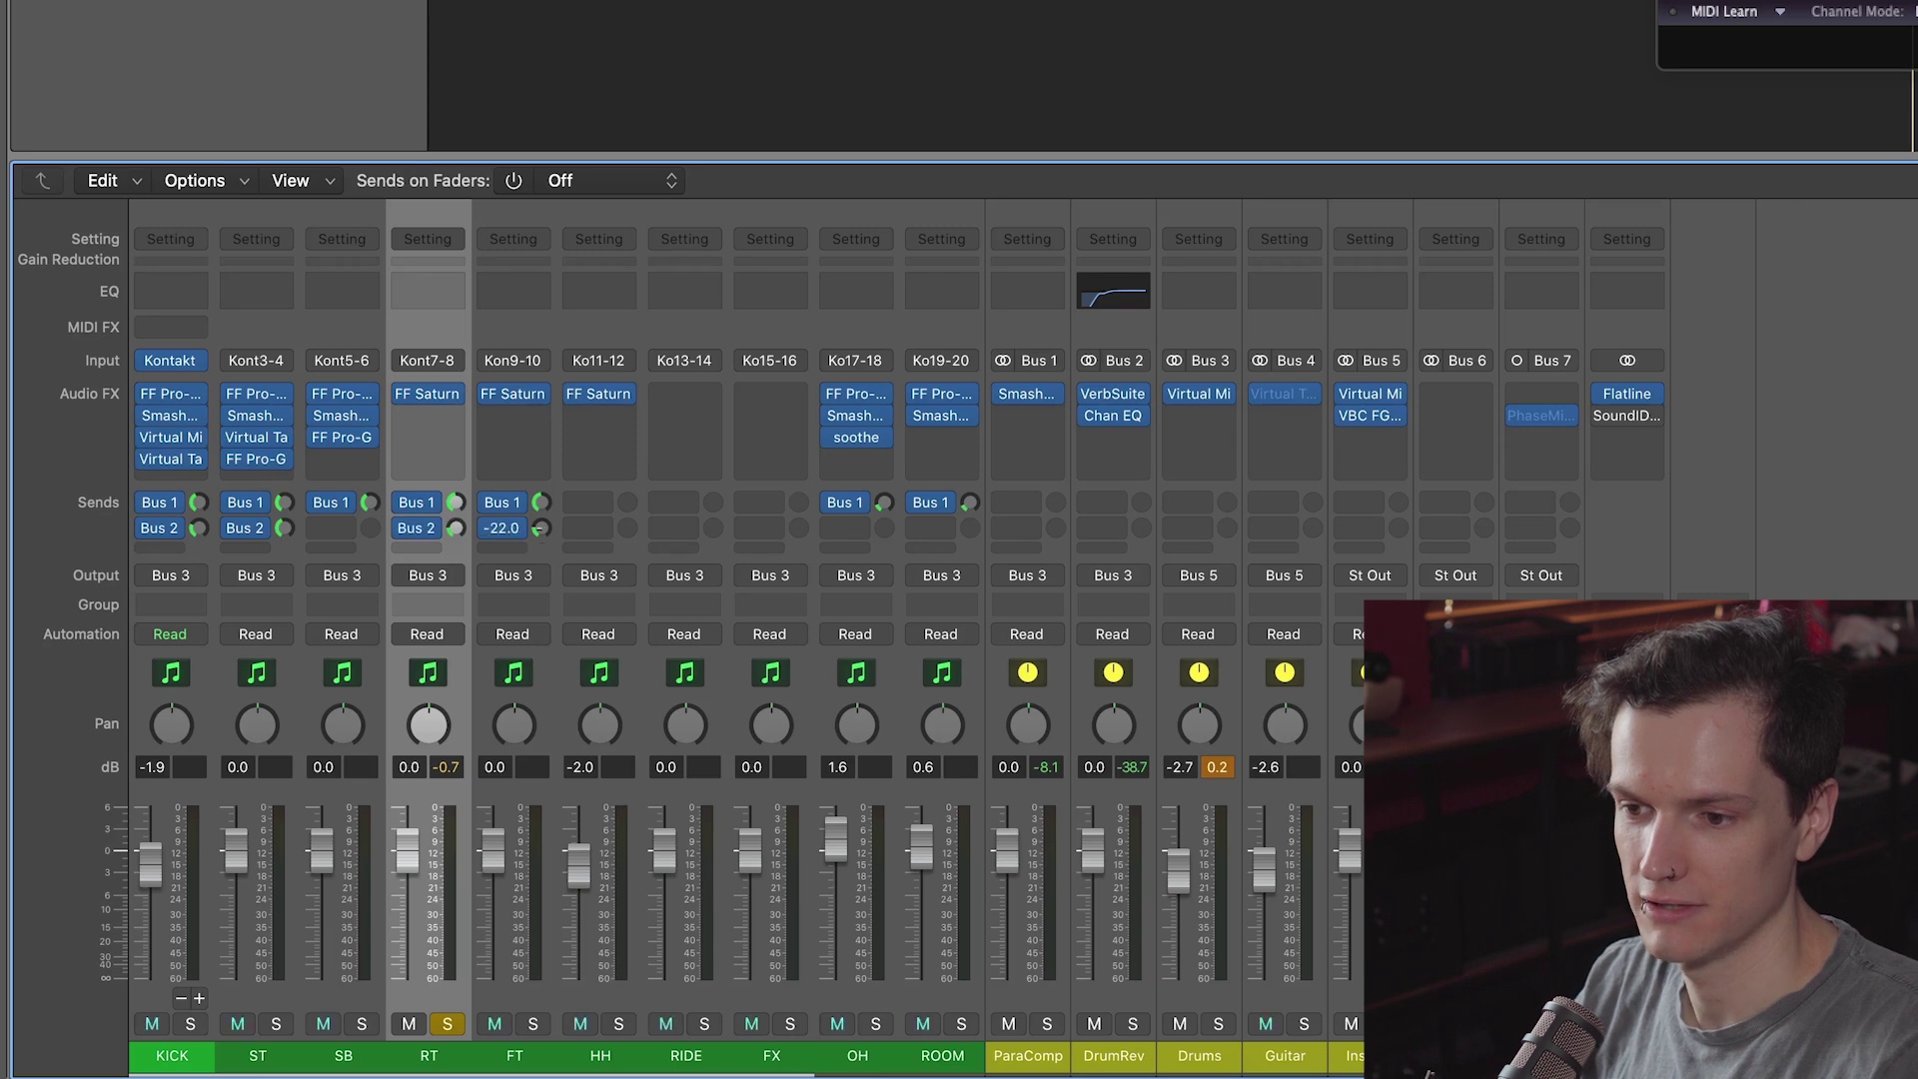
click(447, 1024)
Step: Audition the HH channel's Saturn with its Old Tape setting during playback, look over its controls and close it
click(614, 1057)
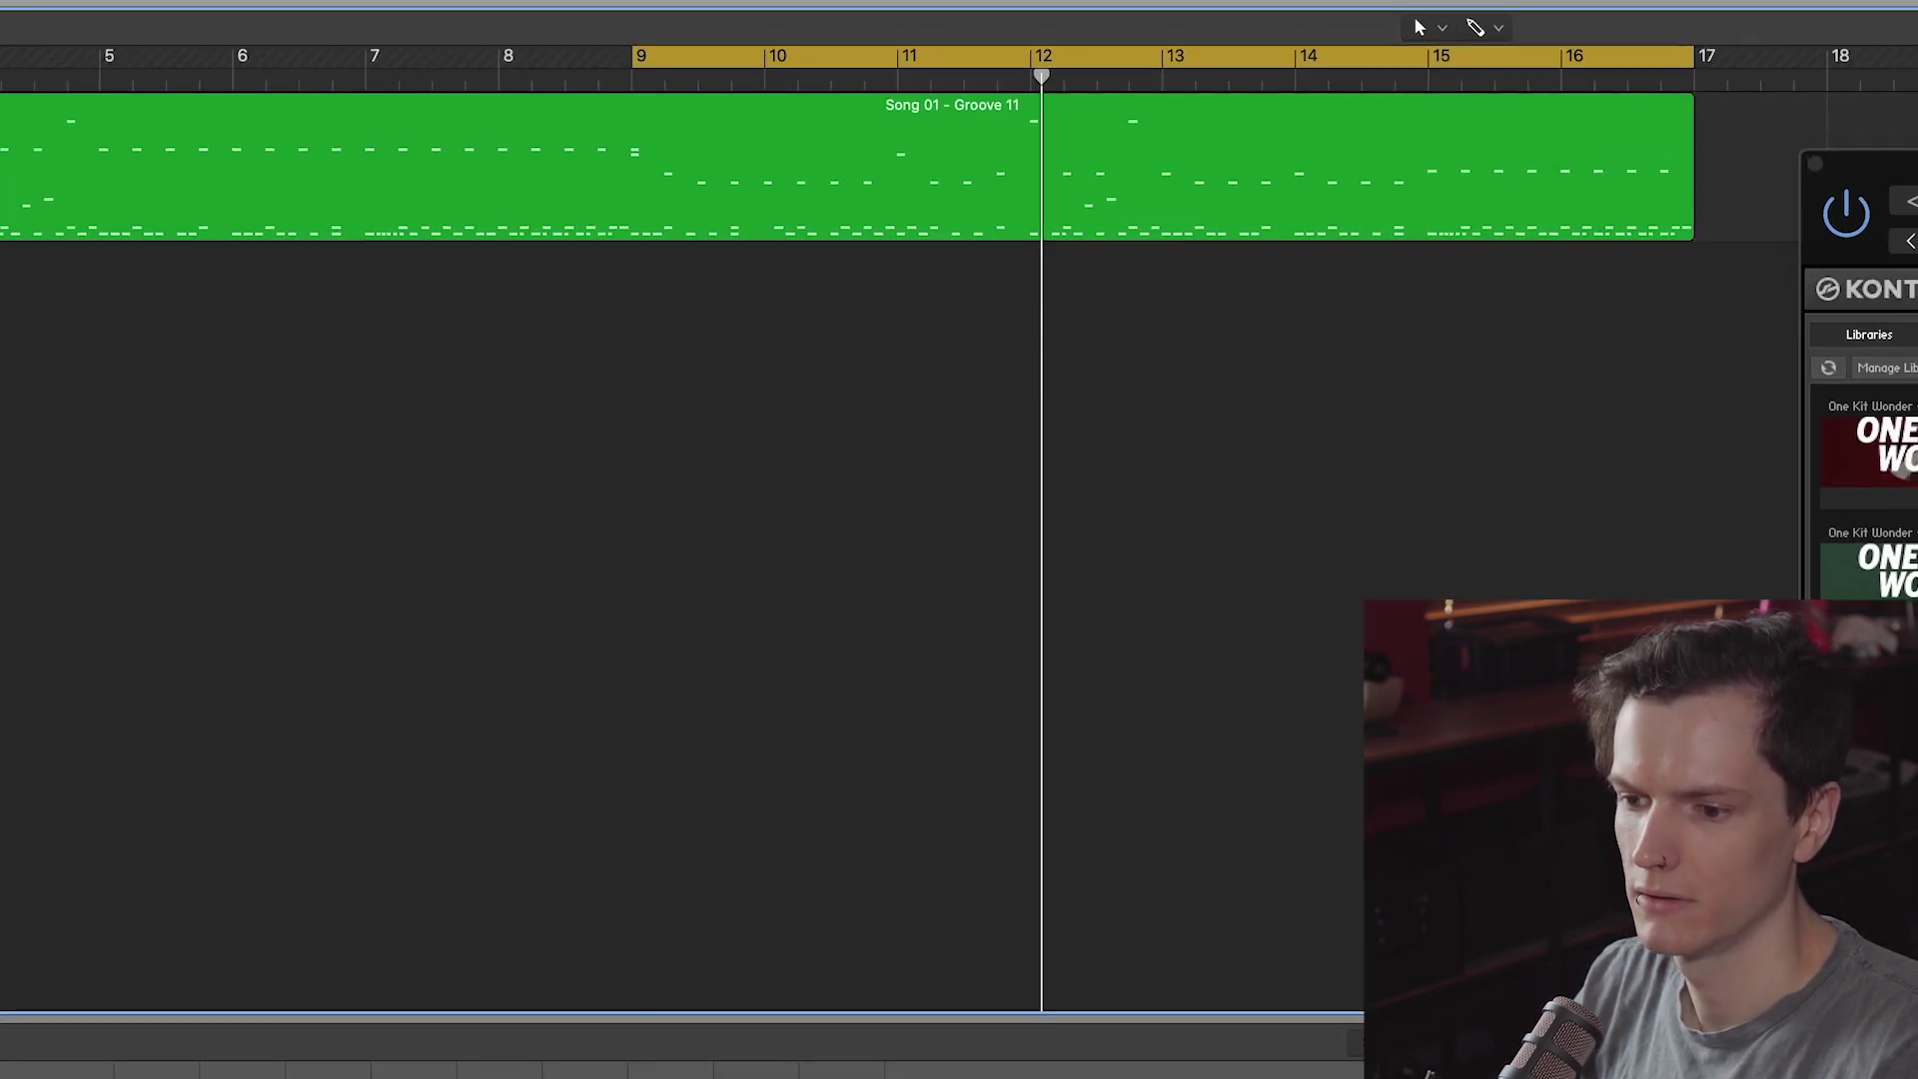
key(space)
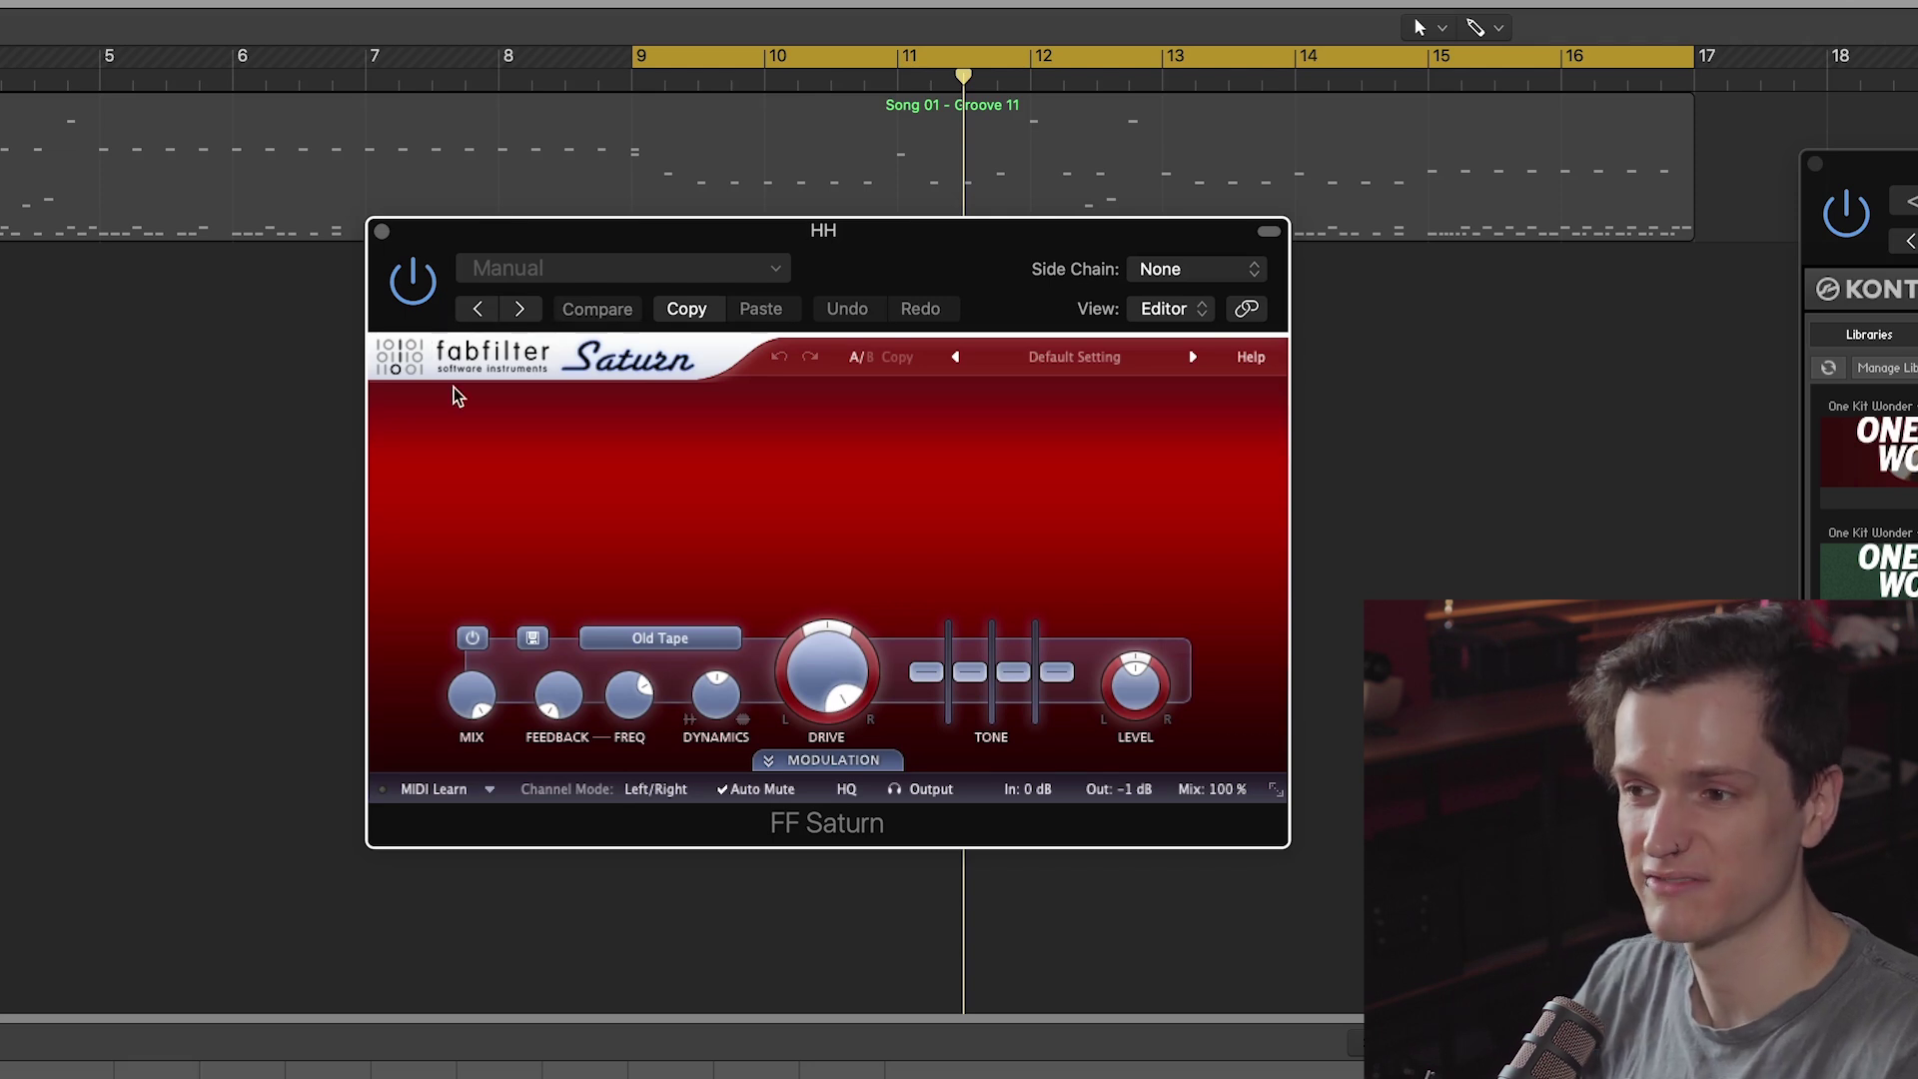
key(space)
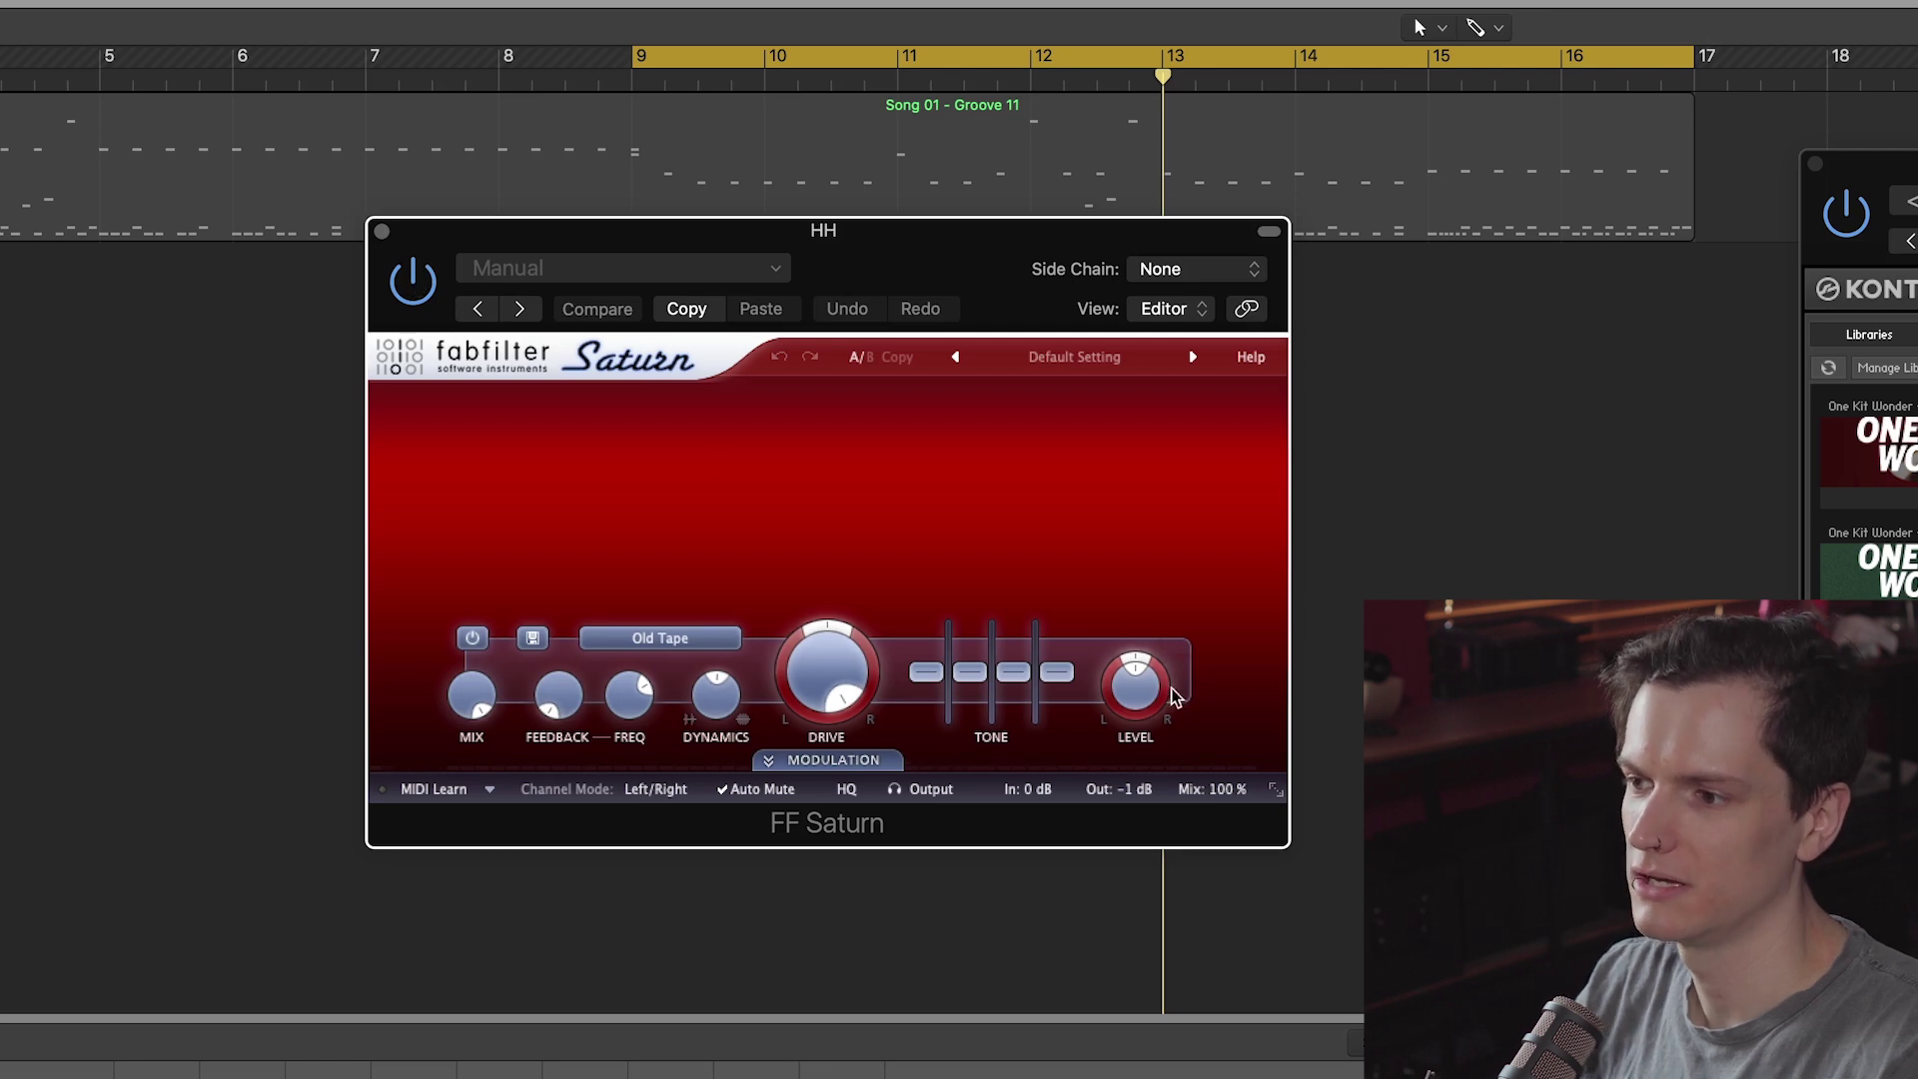
mouse_move(1146, 700)
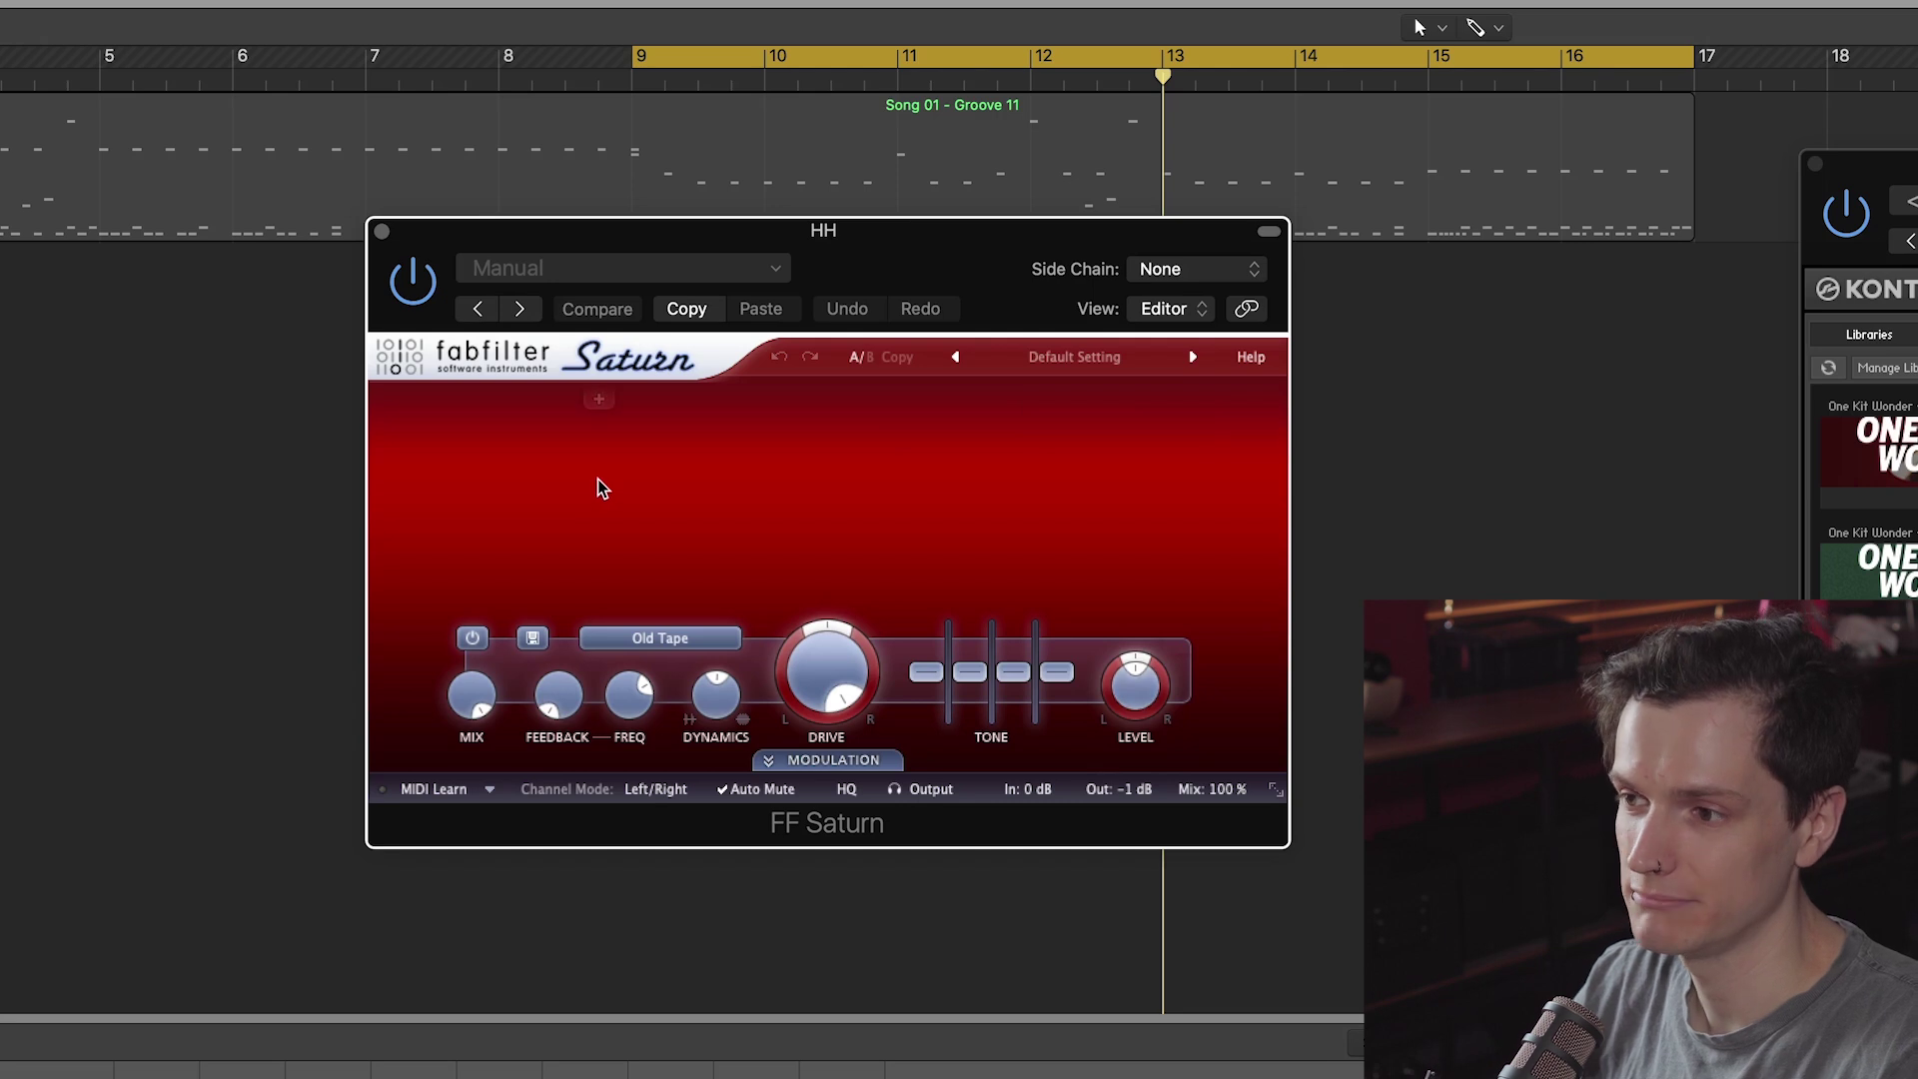
key(space)
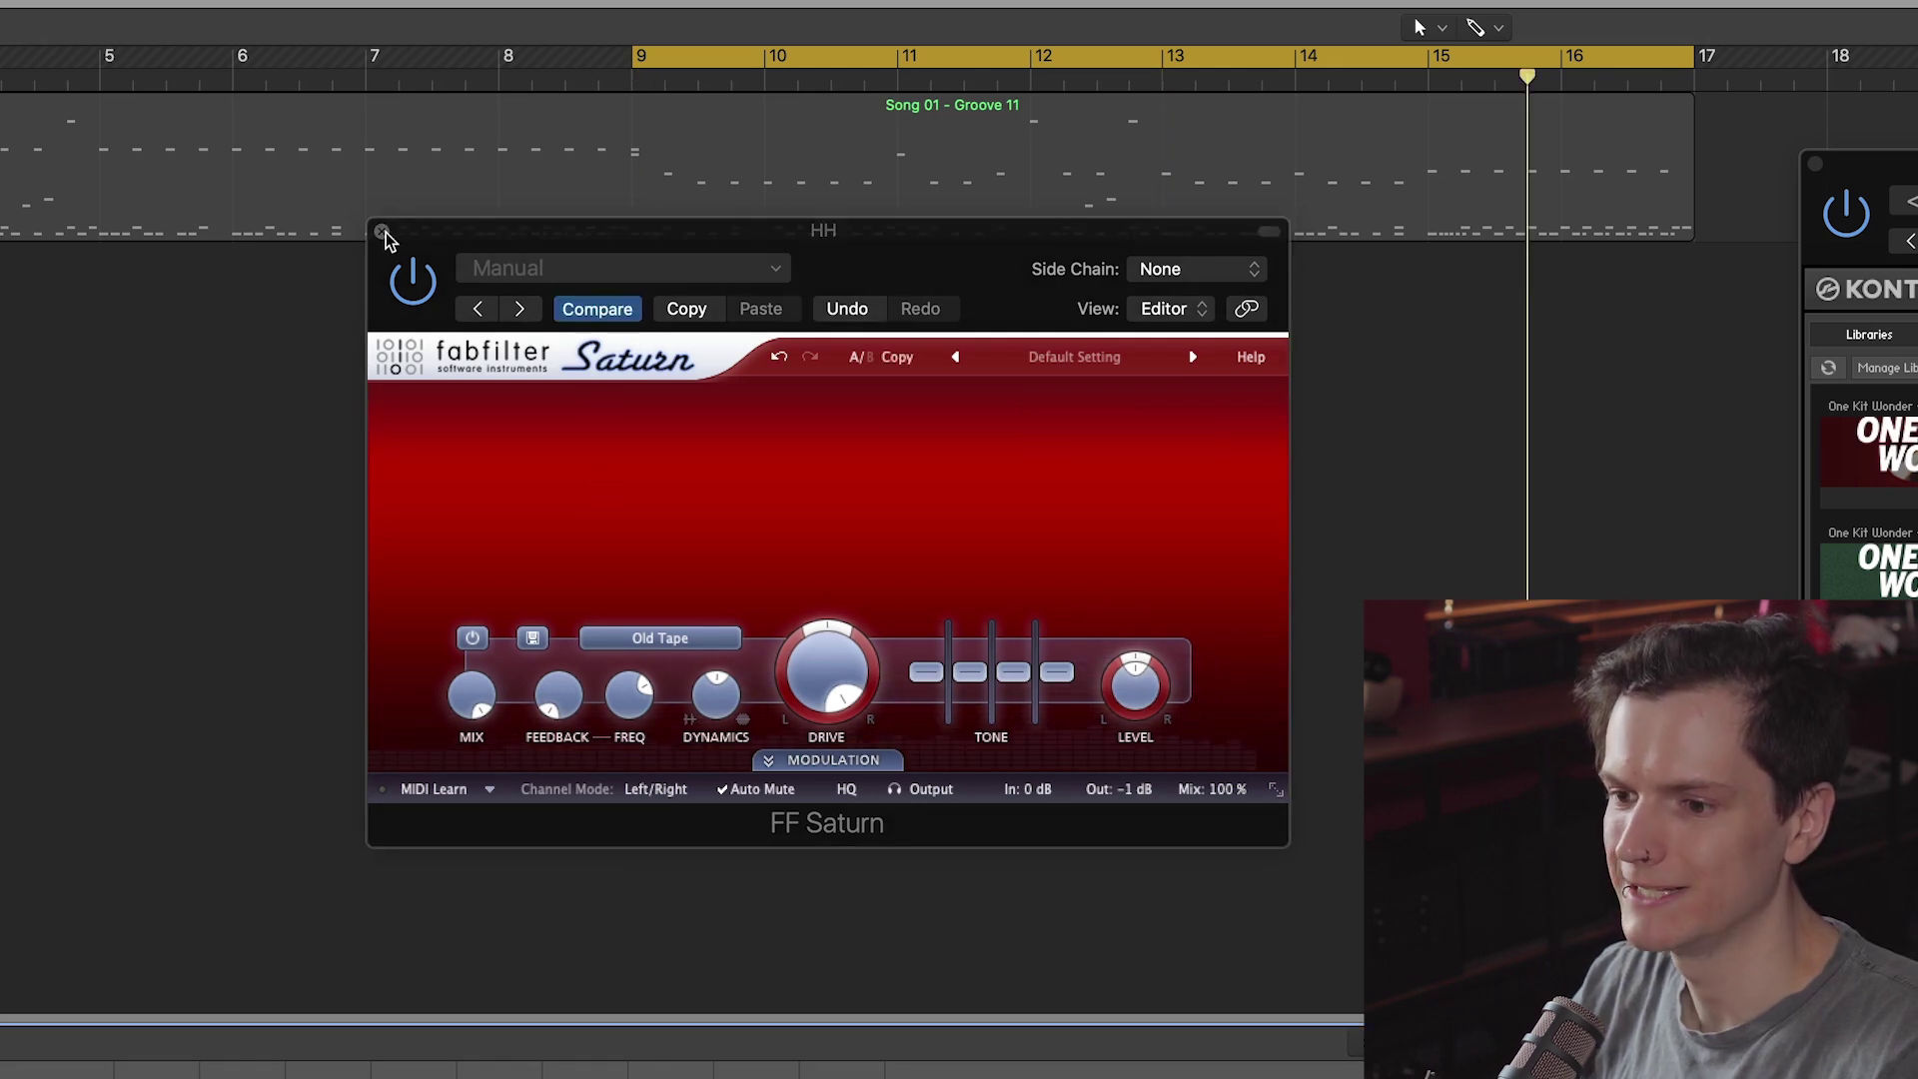
click(384, 234)
click(385, 214)
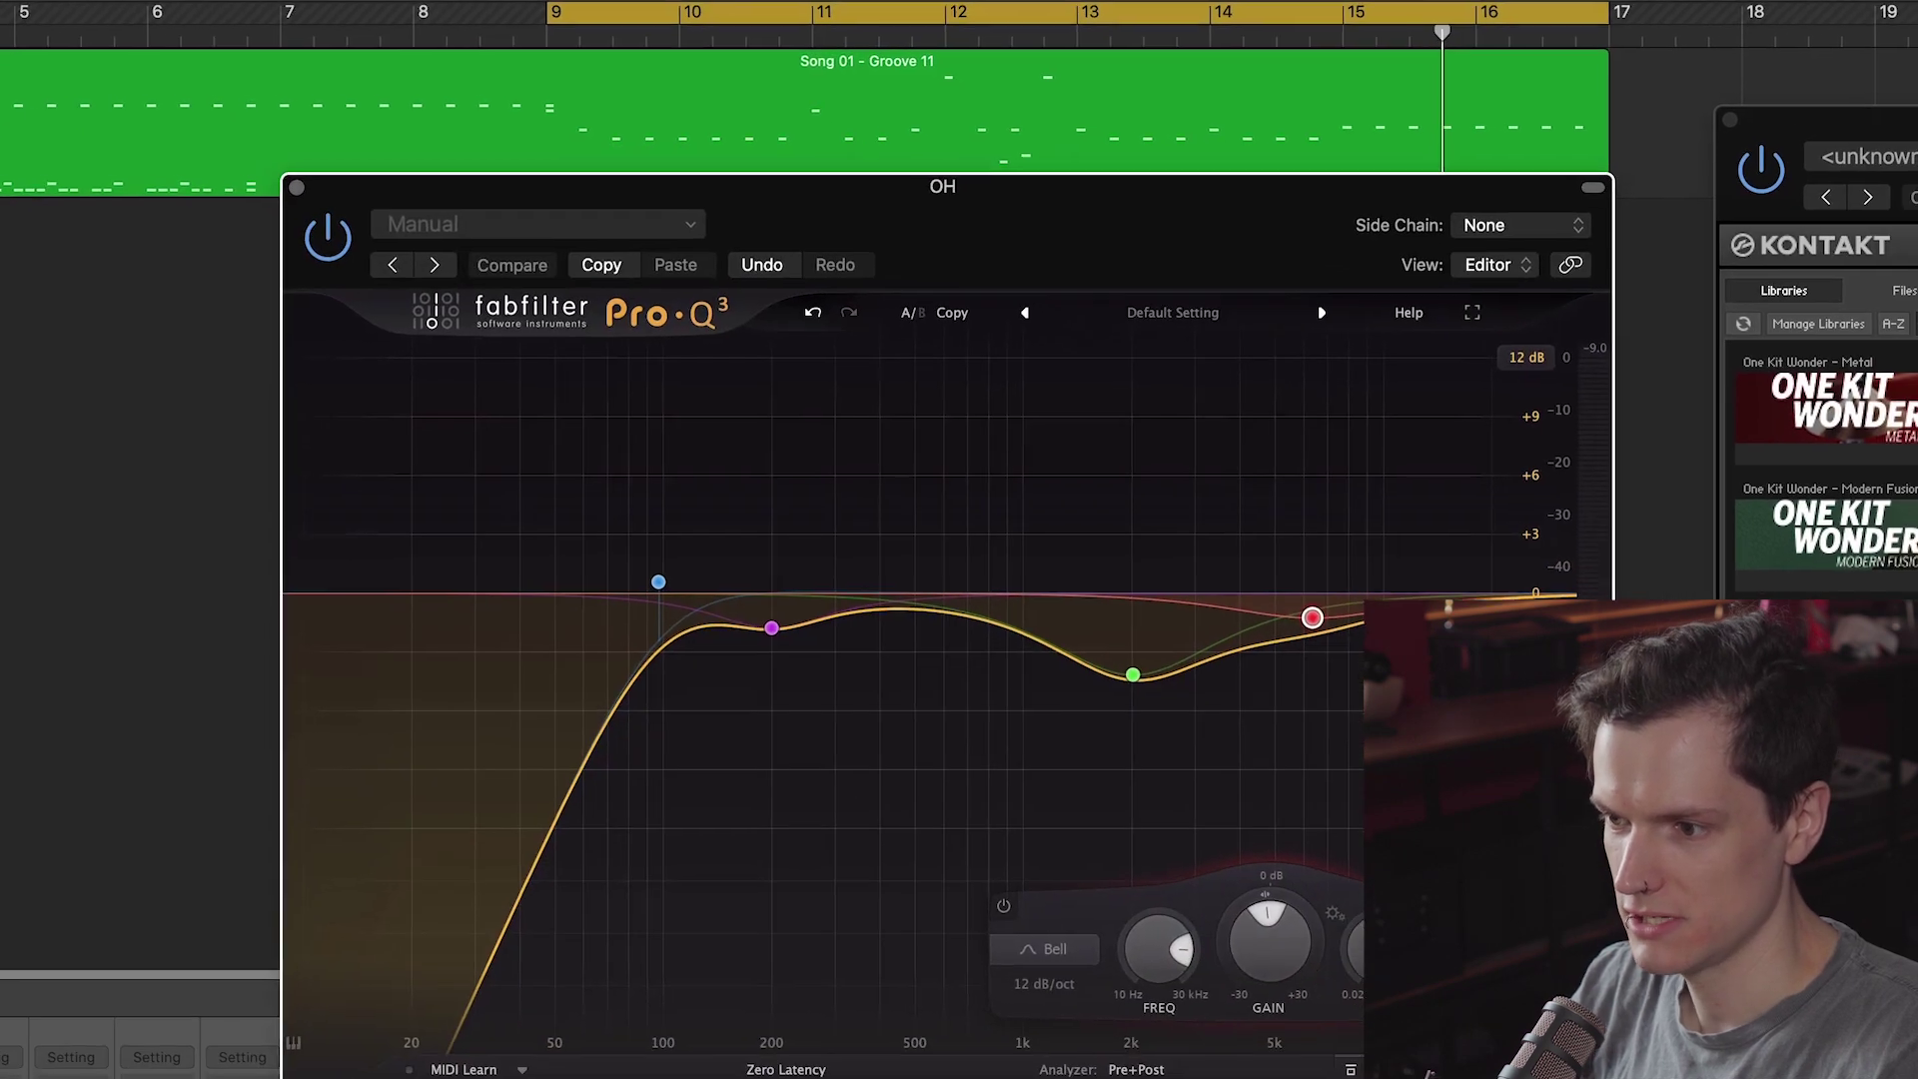
Step: Examine the low cut and the three bell cuts in the OH channel's Pro-Q 3
mouse_move(765, 515)
click(575, 540)
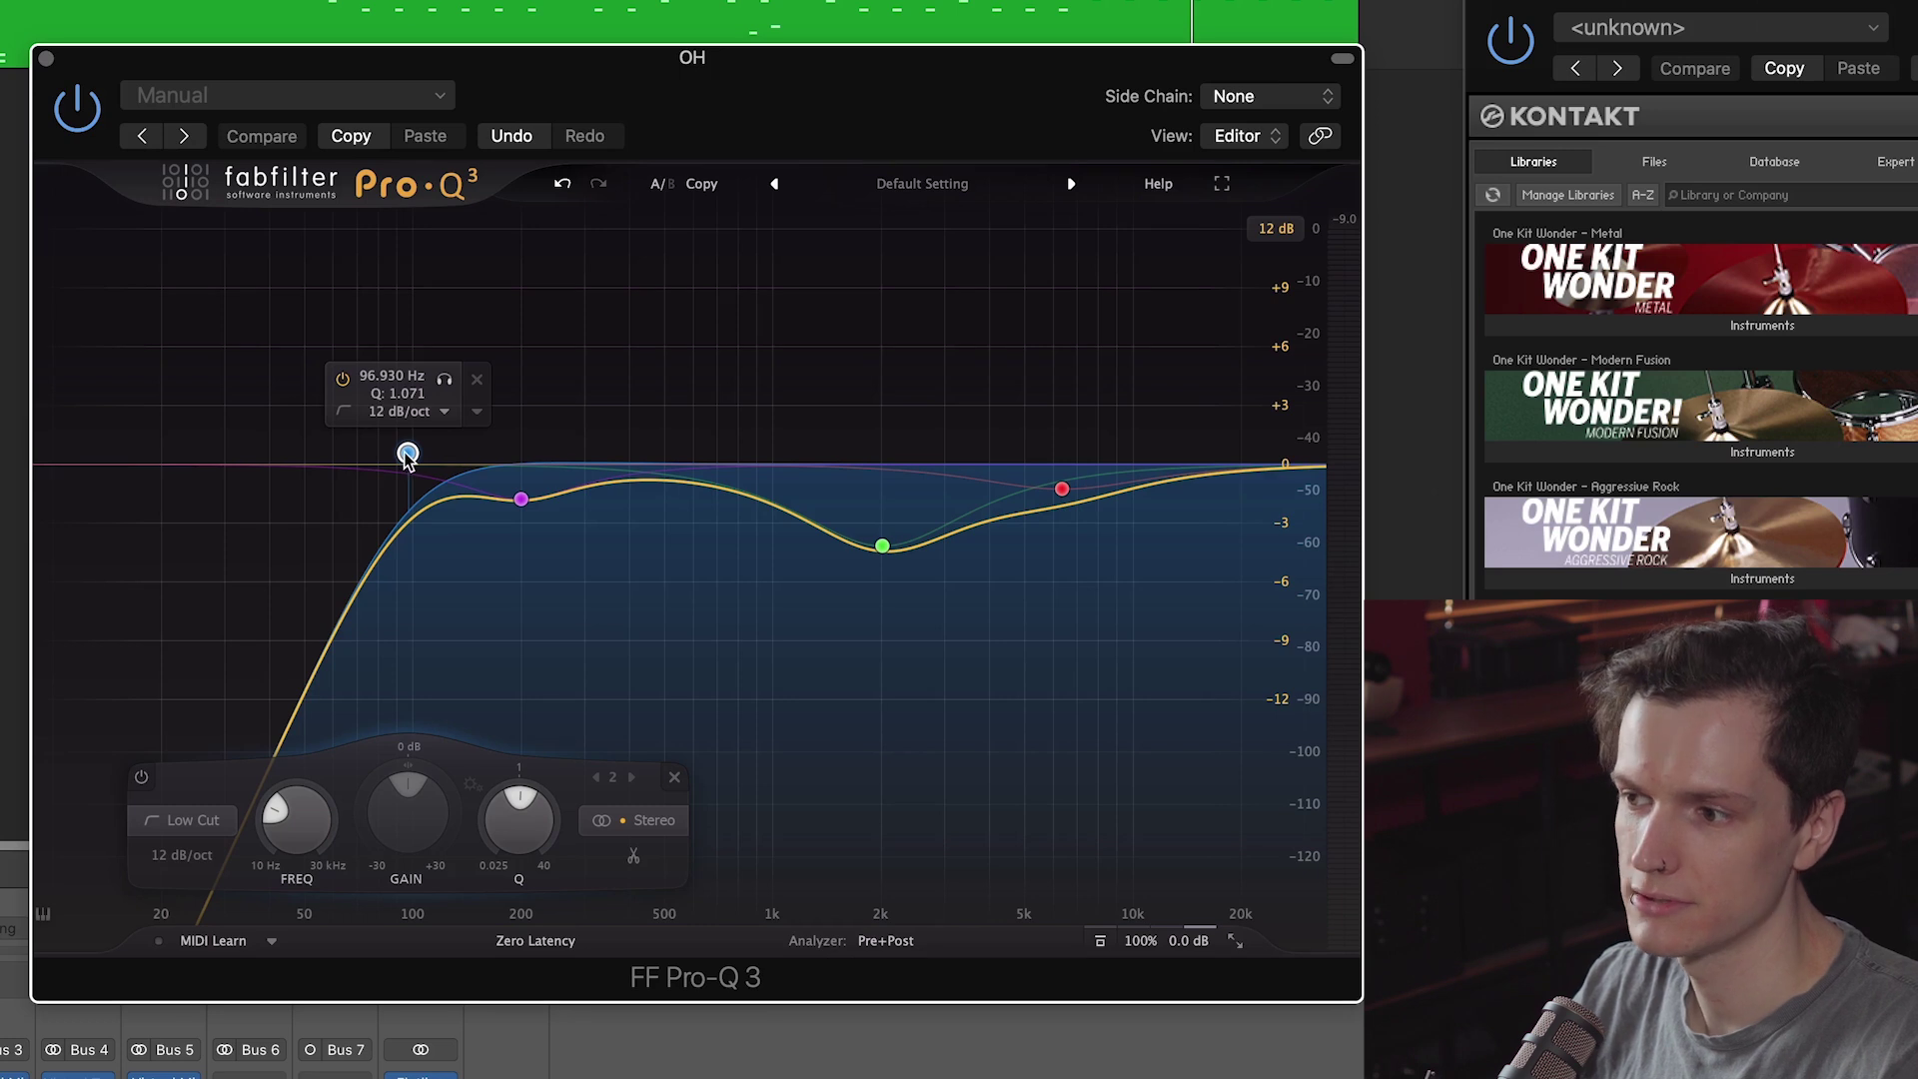
click(522, 499)
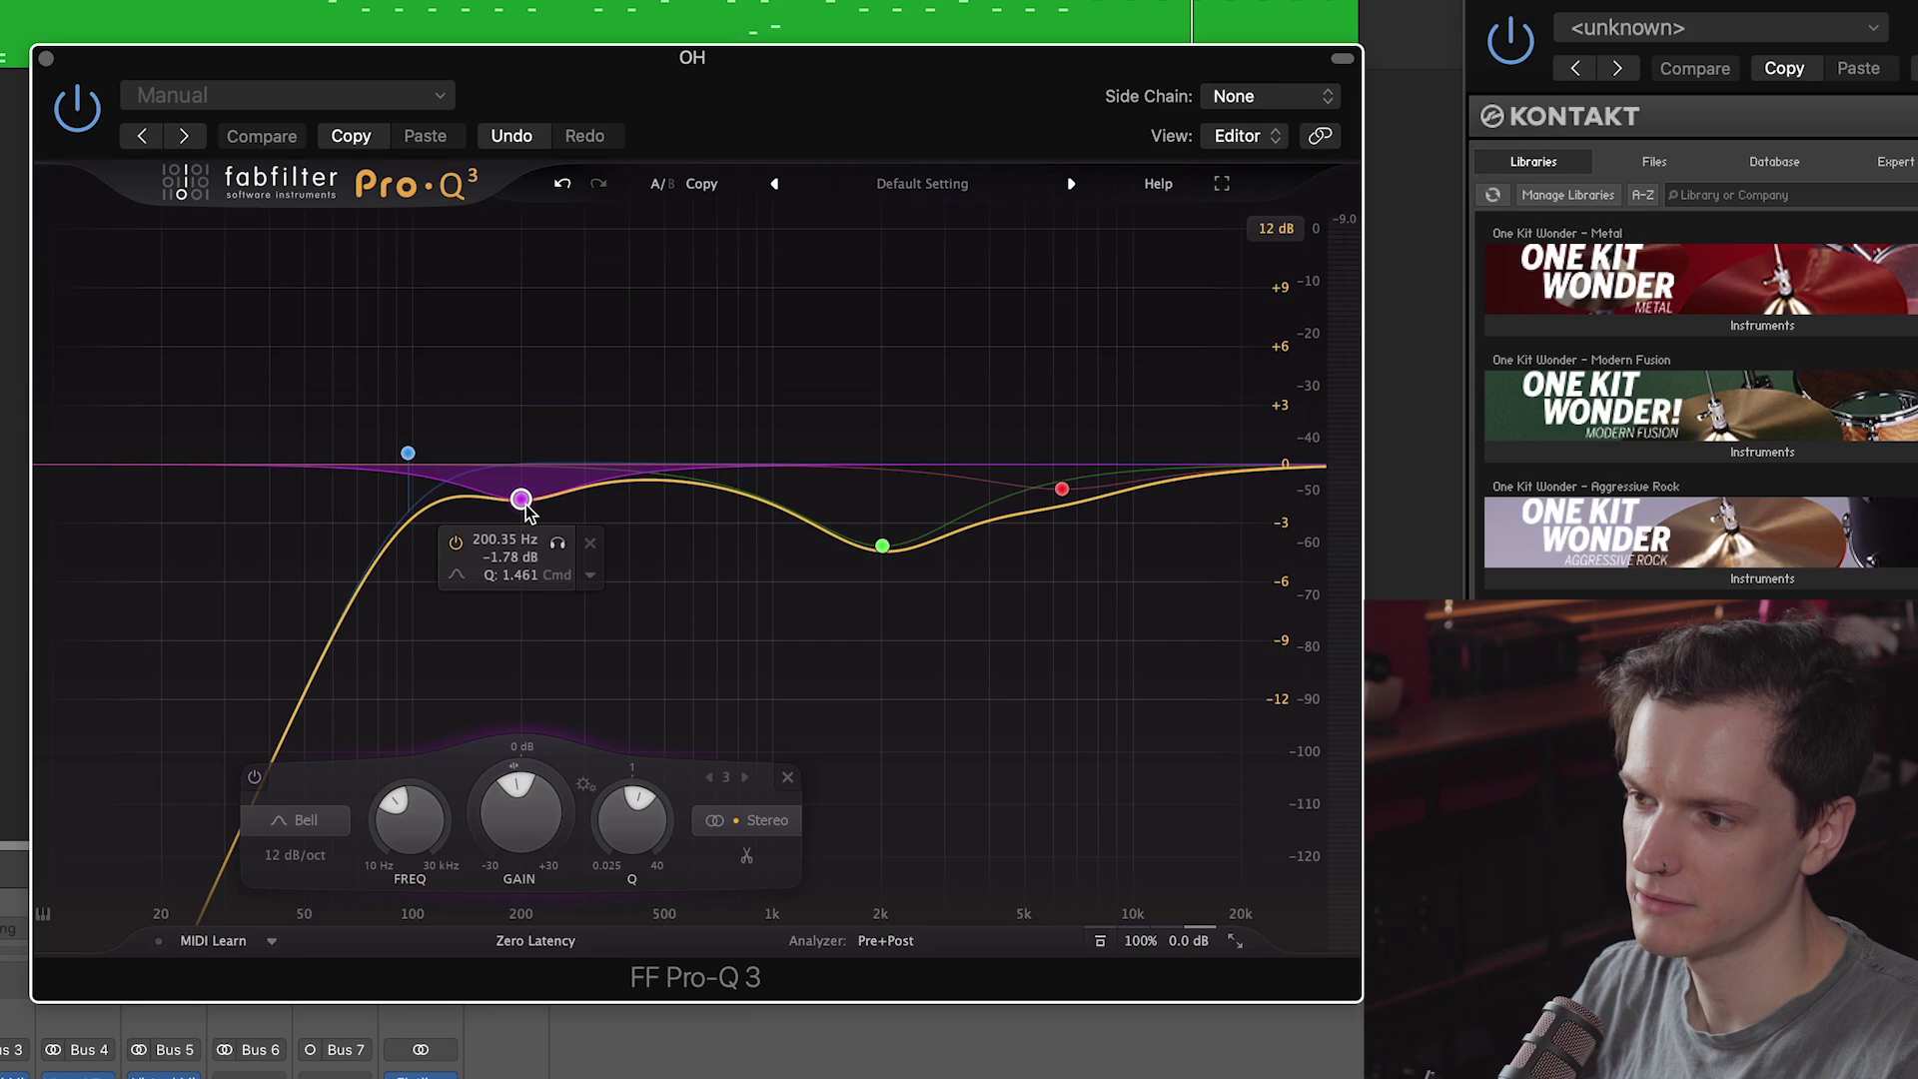
click(881, 546)
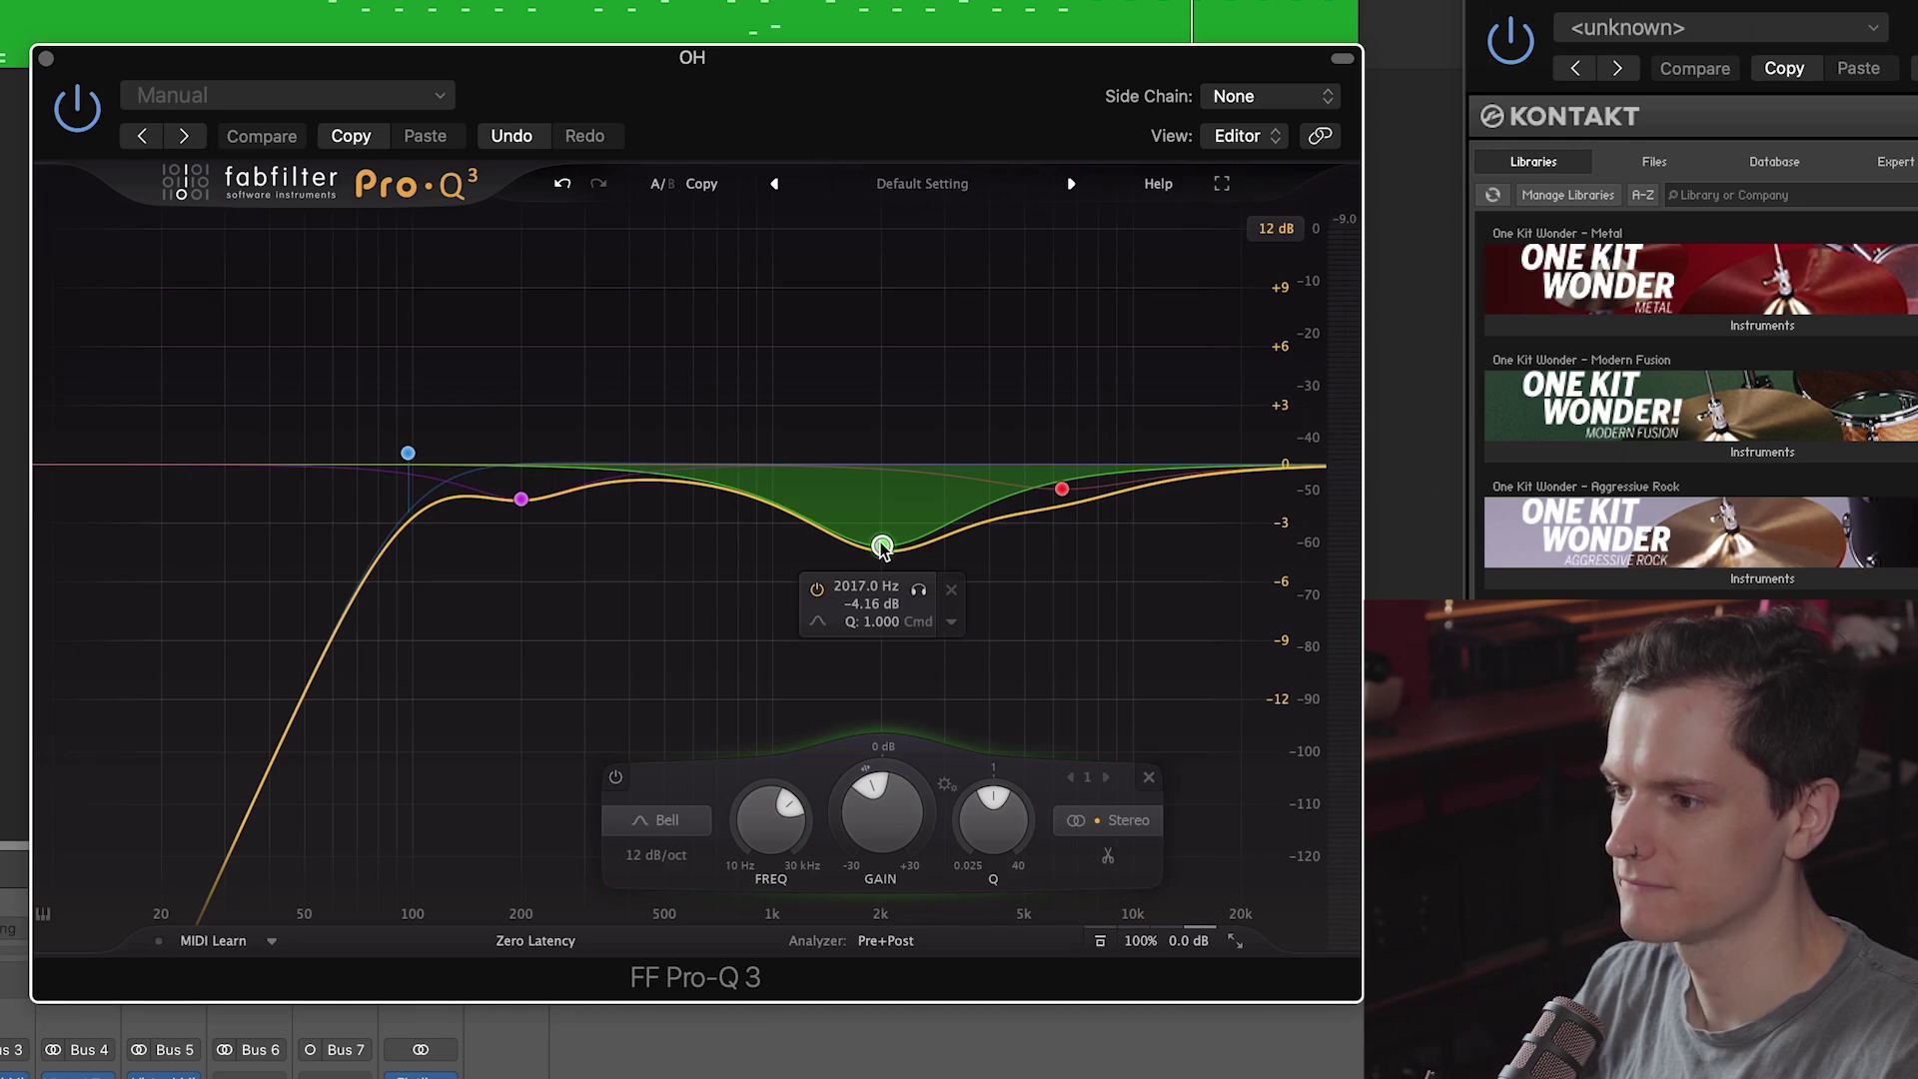
click(1062, 490)
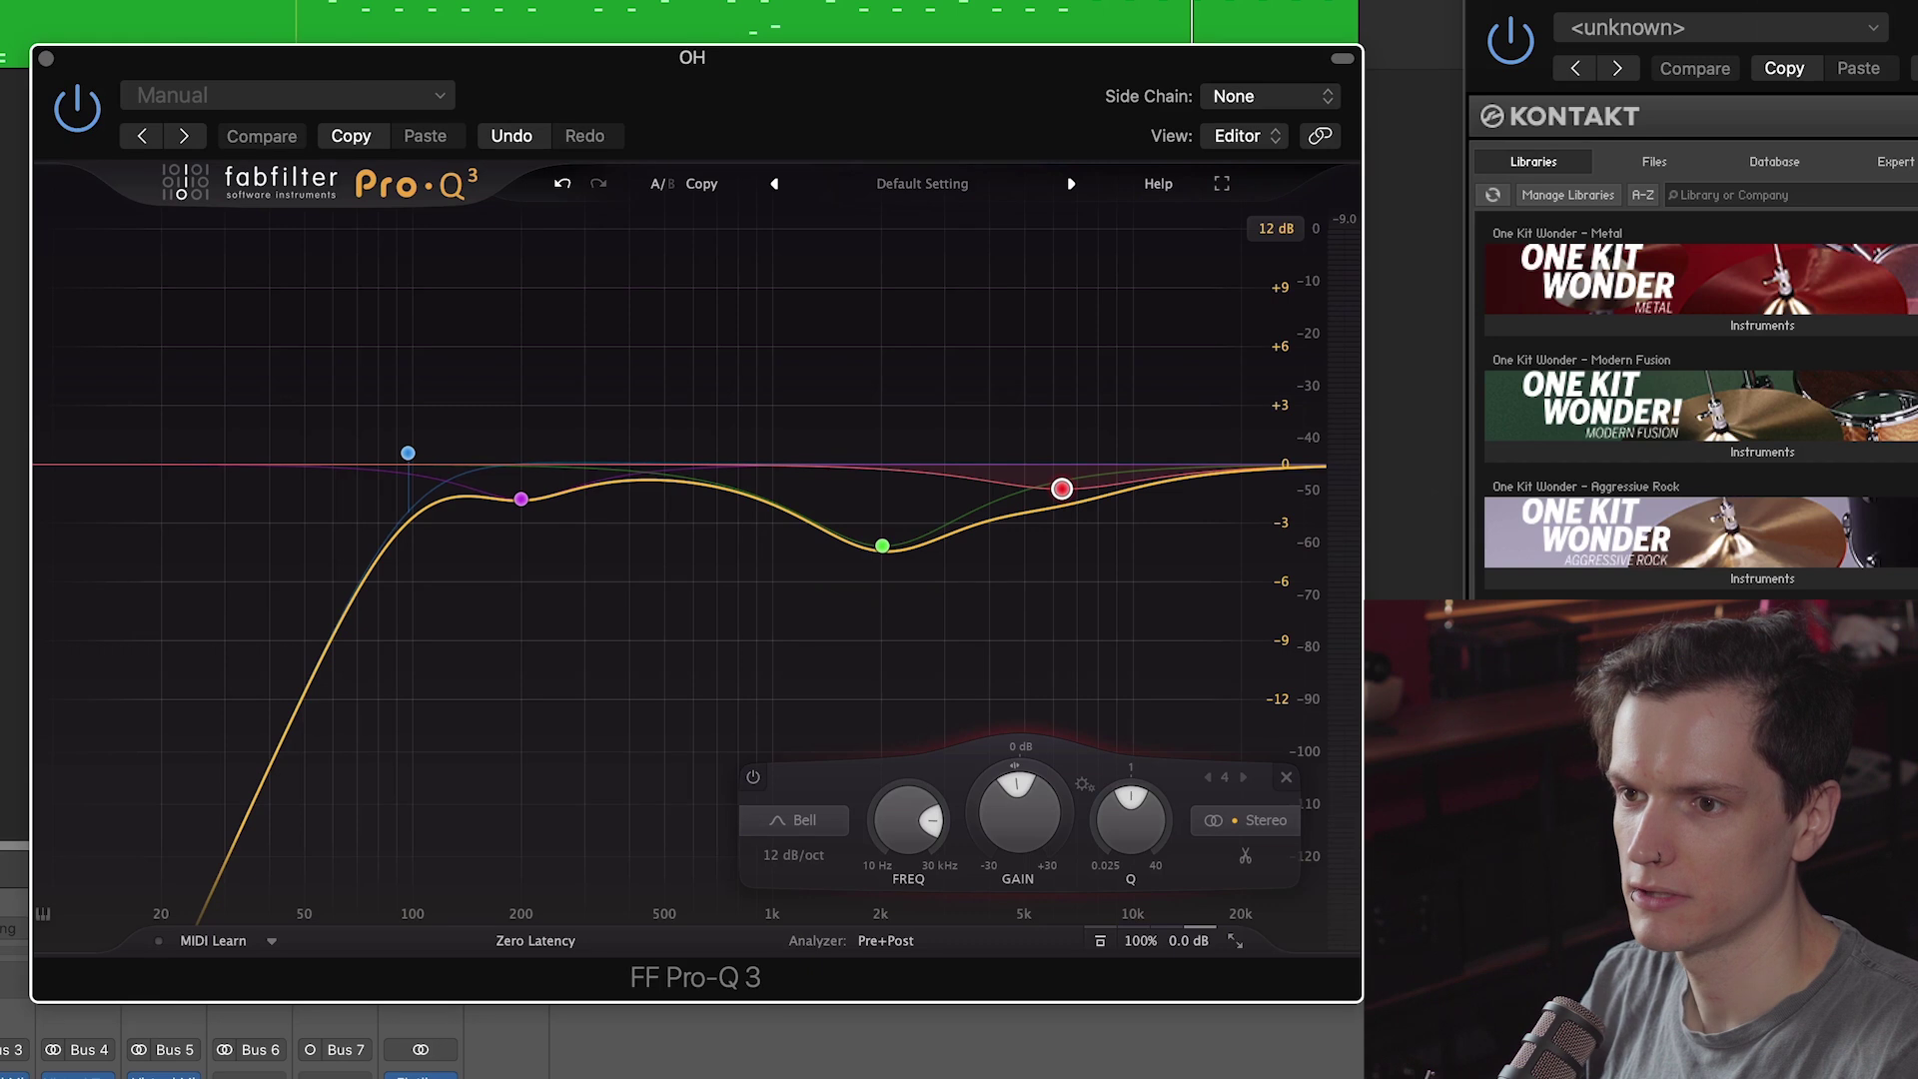
Step: Play the groove and compare the OH channel's Pro-Q 3 bypassed and active
key(space)
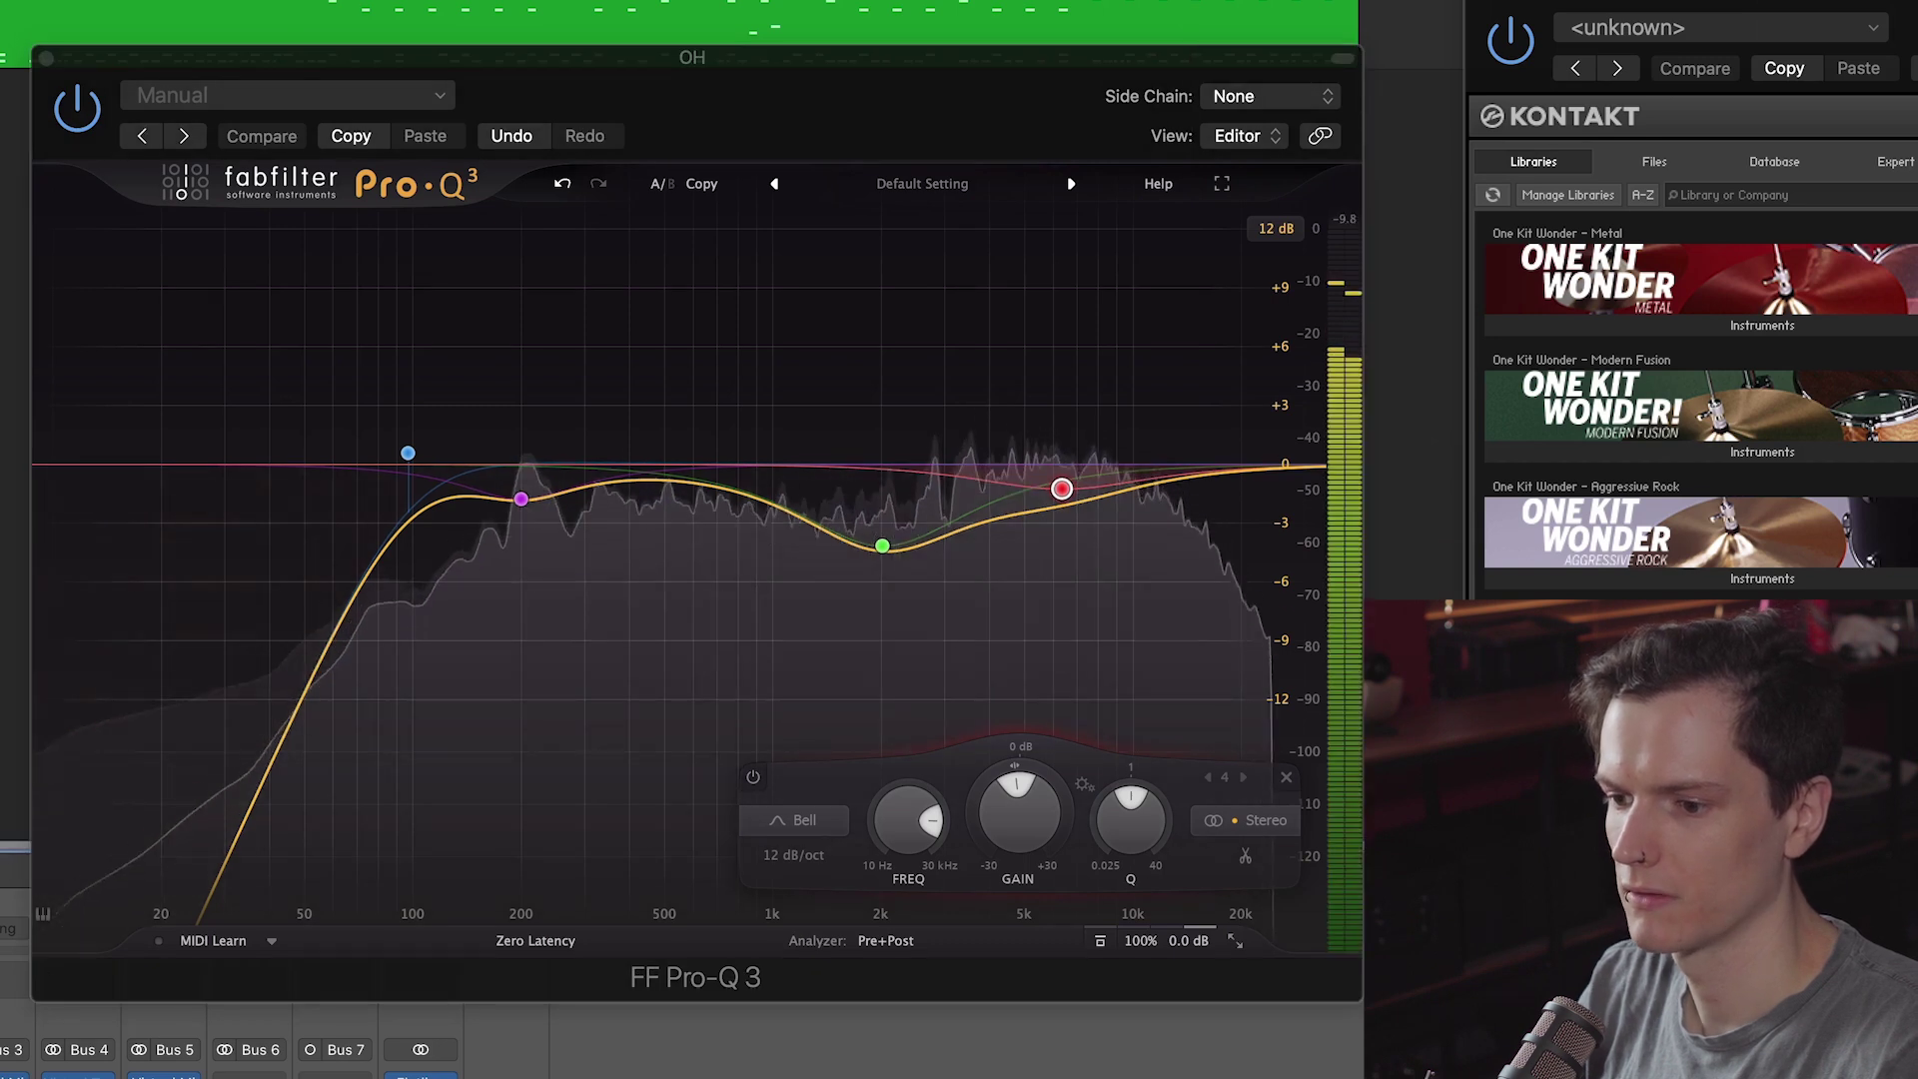
click(76, 108)
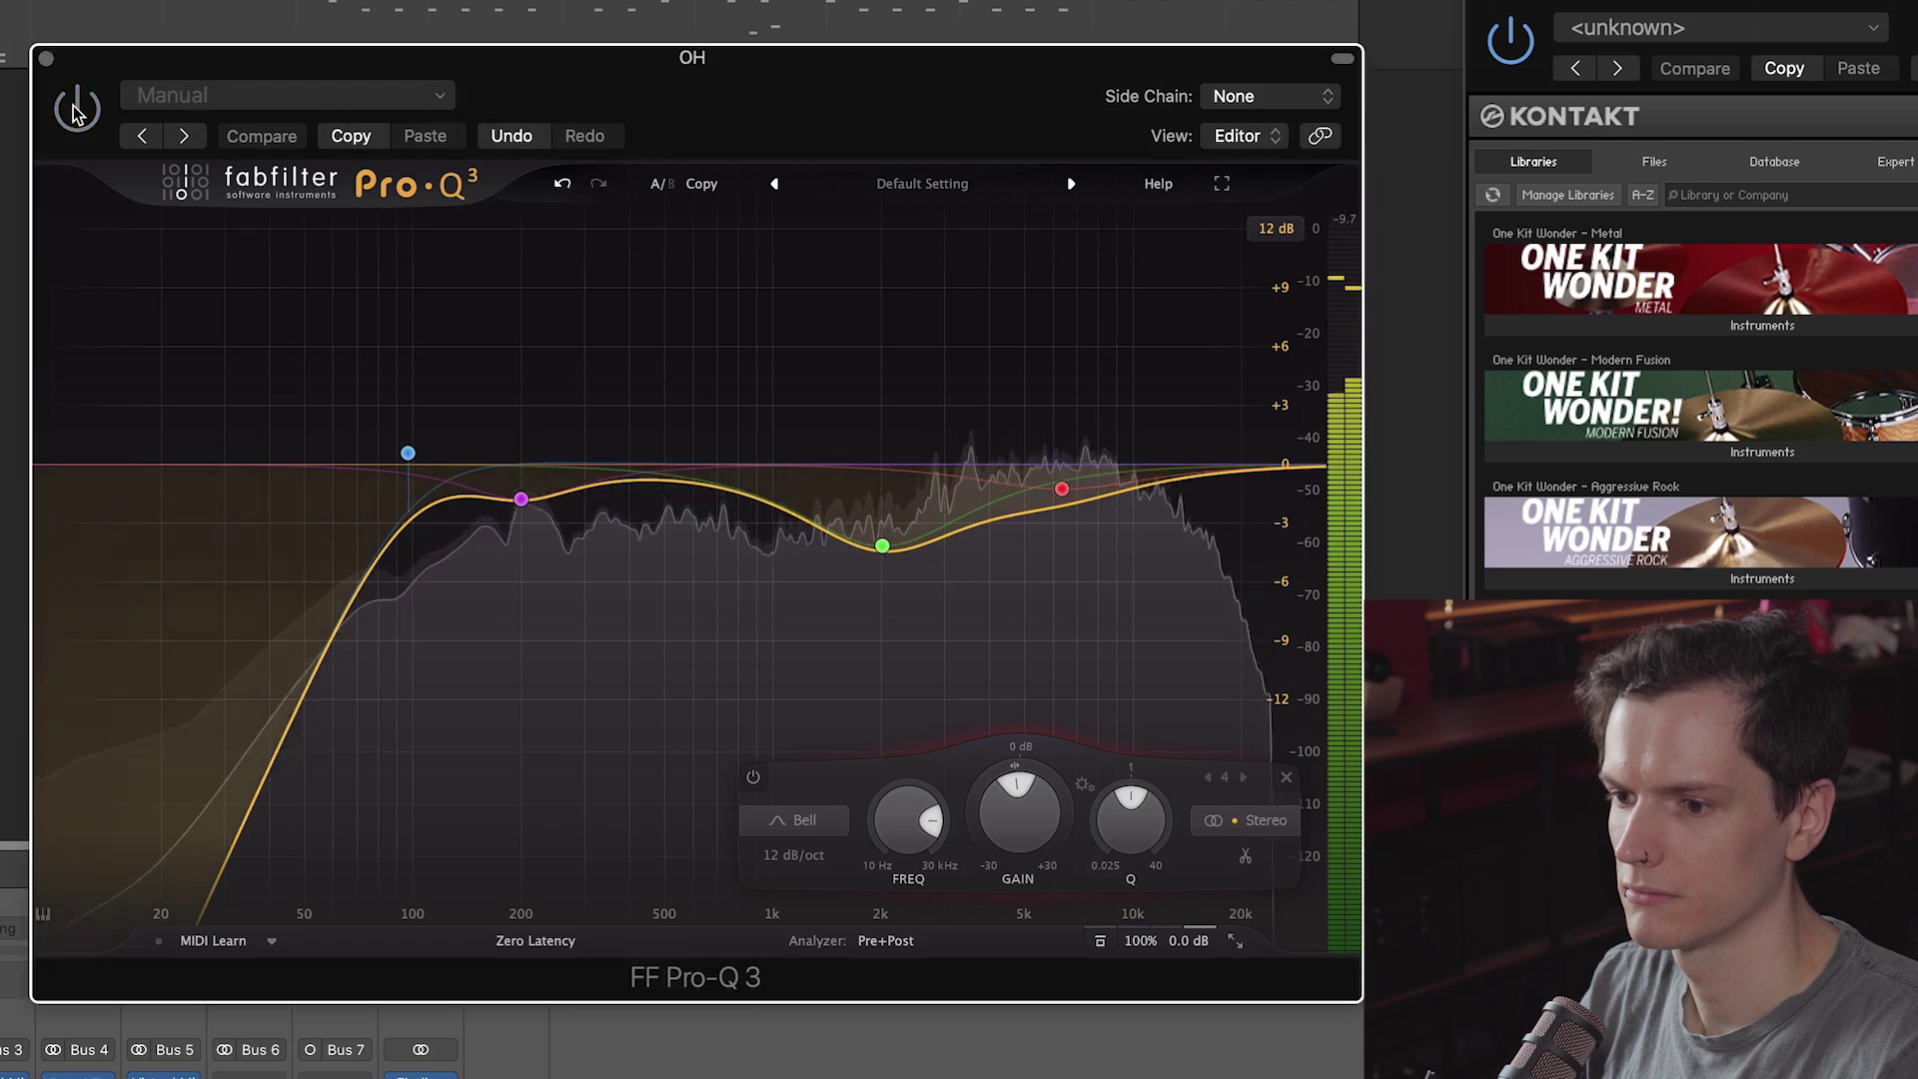
key(space)
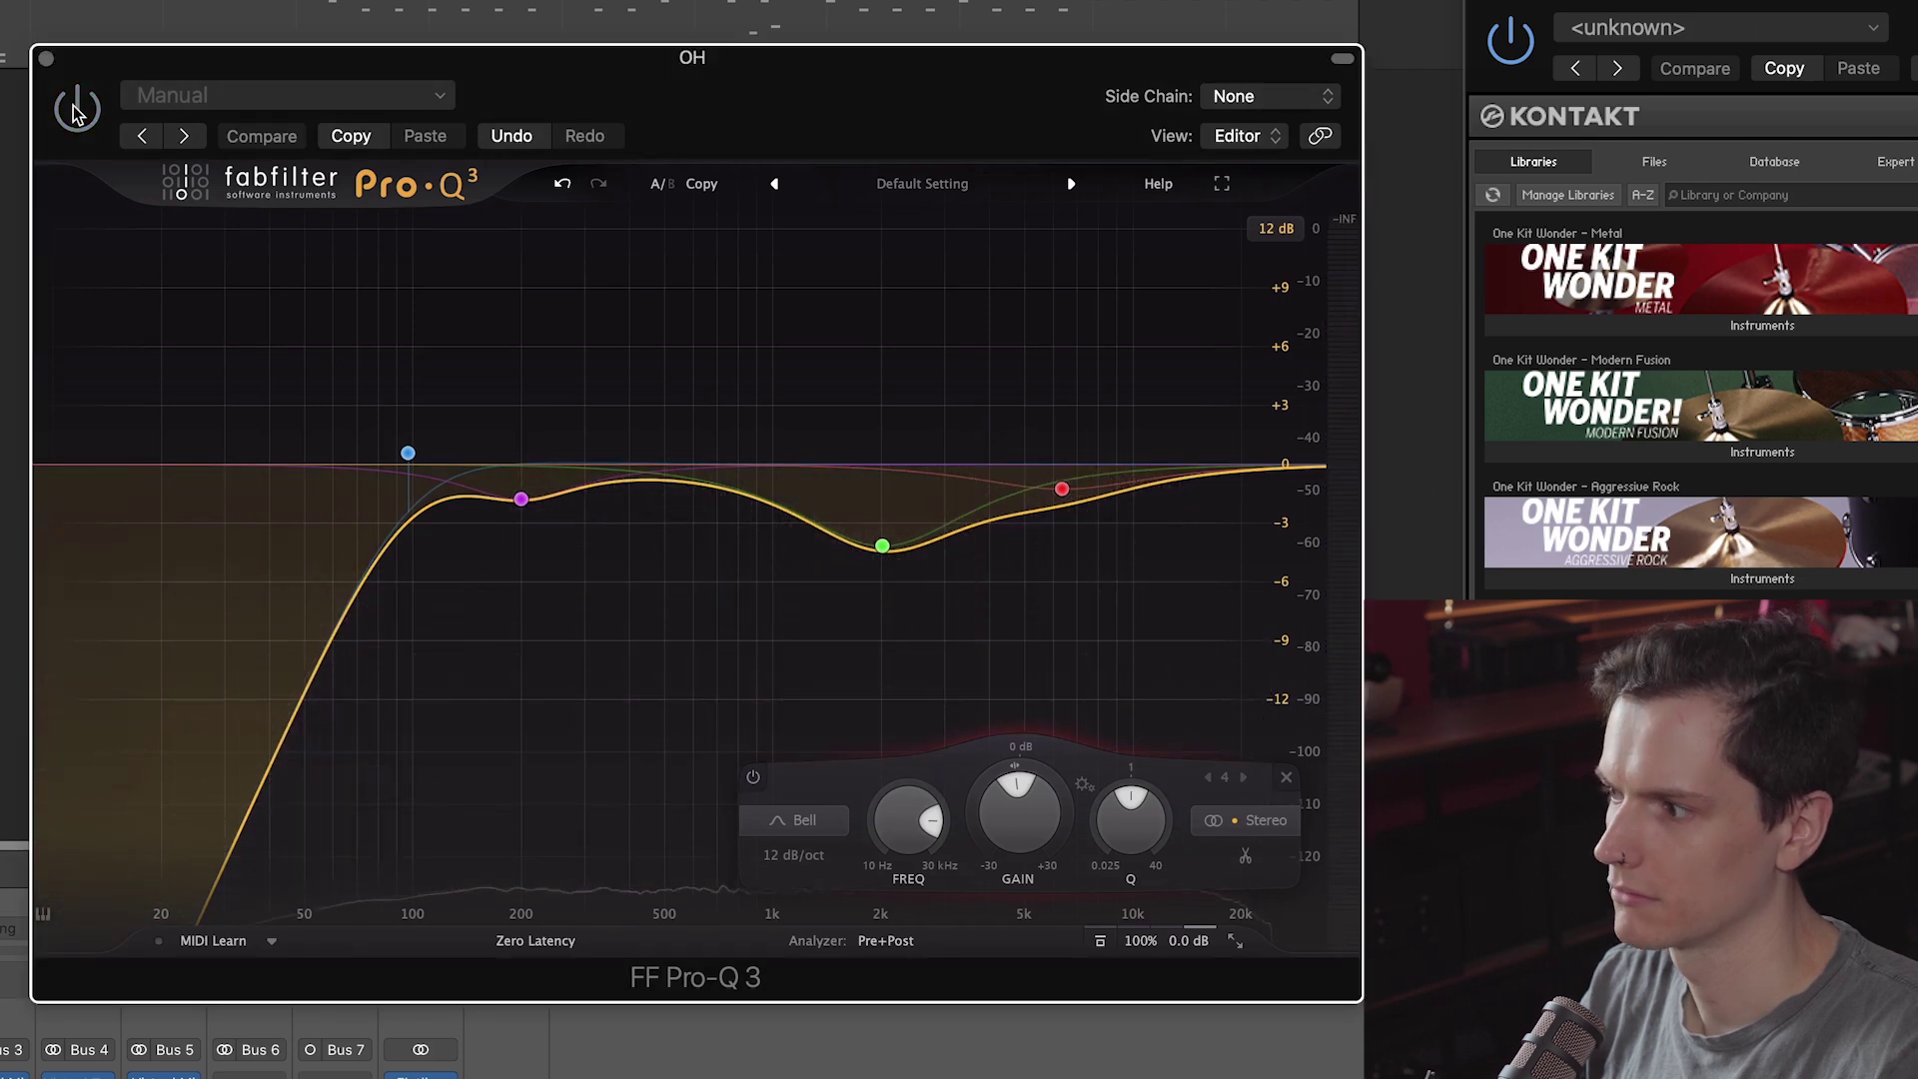
key(space)
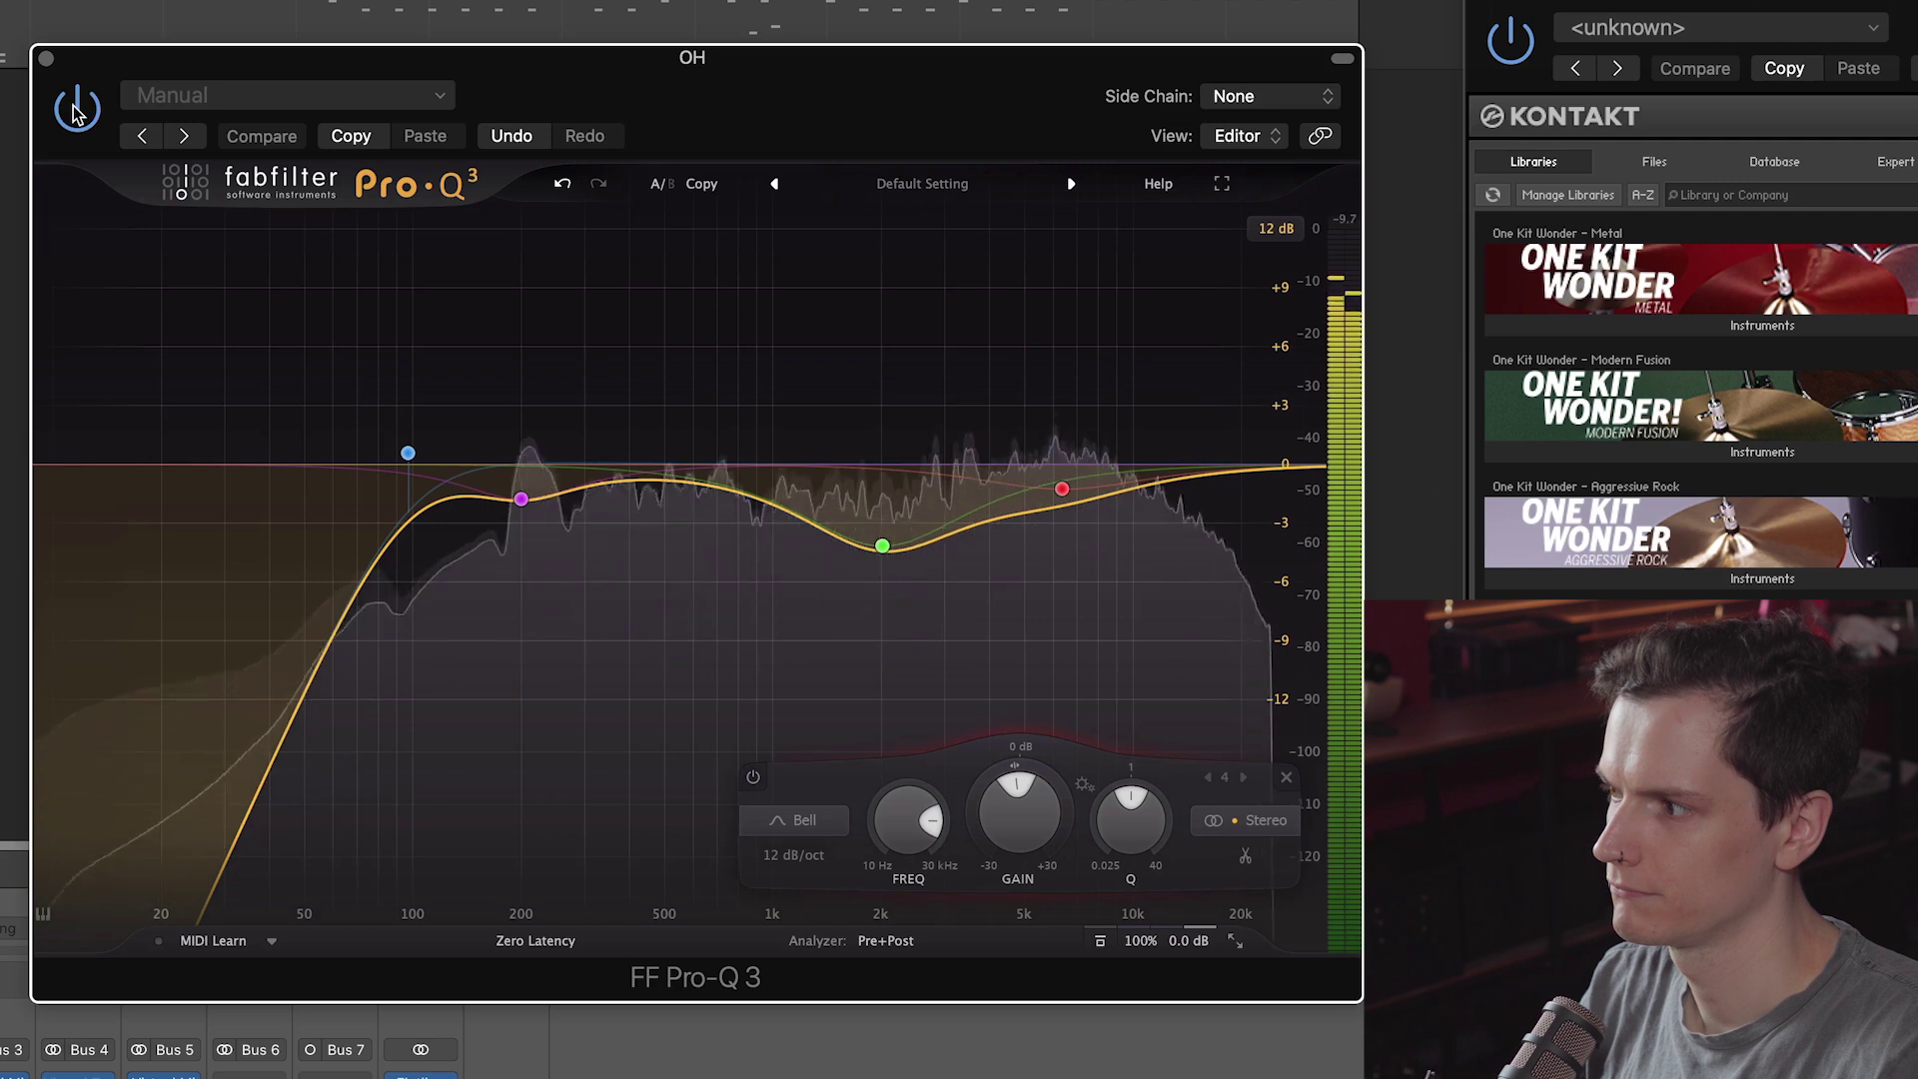
key(space)
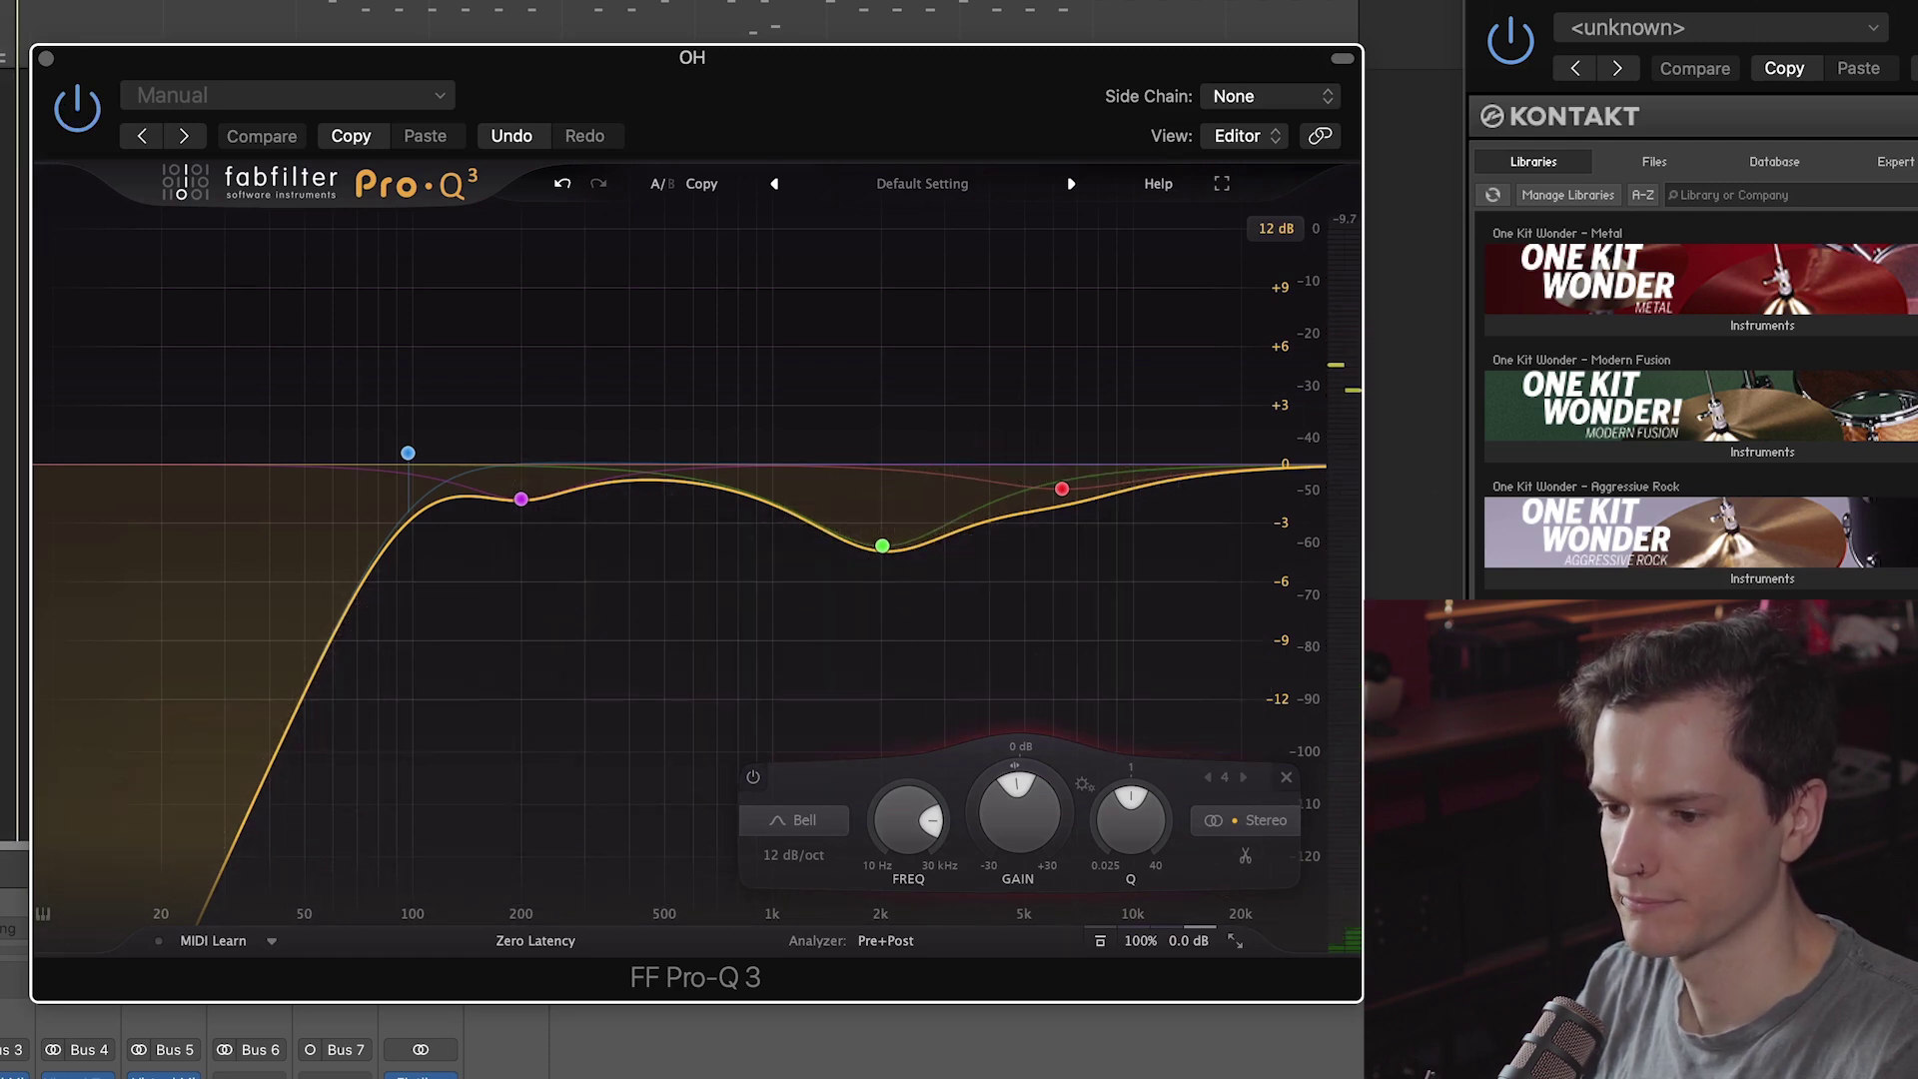
Step: Review the drum type and threshold settings in the OH channel's Smash And Grab and close both OH plug-in windows
click(202, 30)
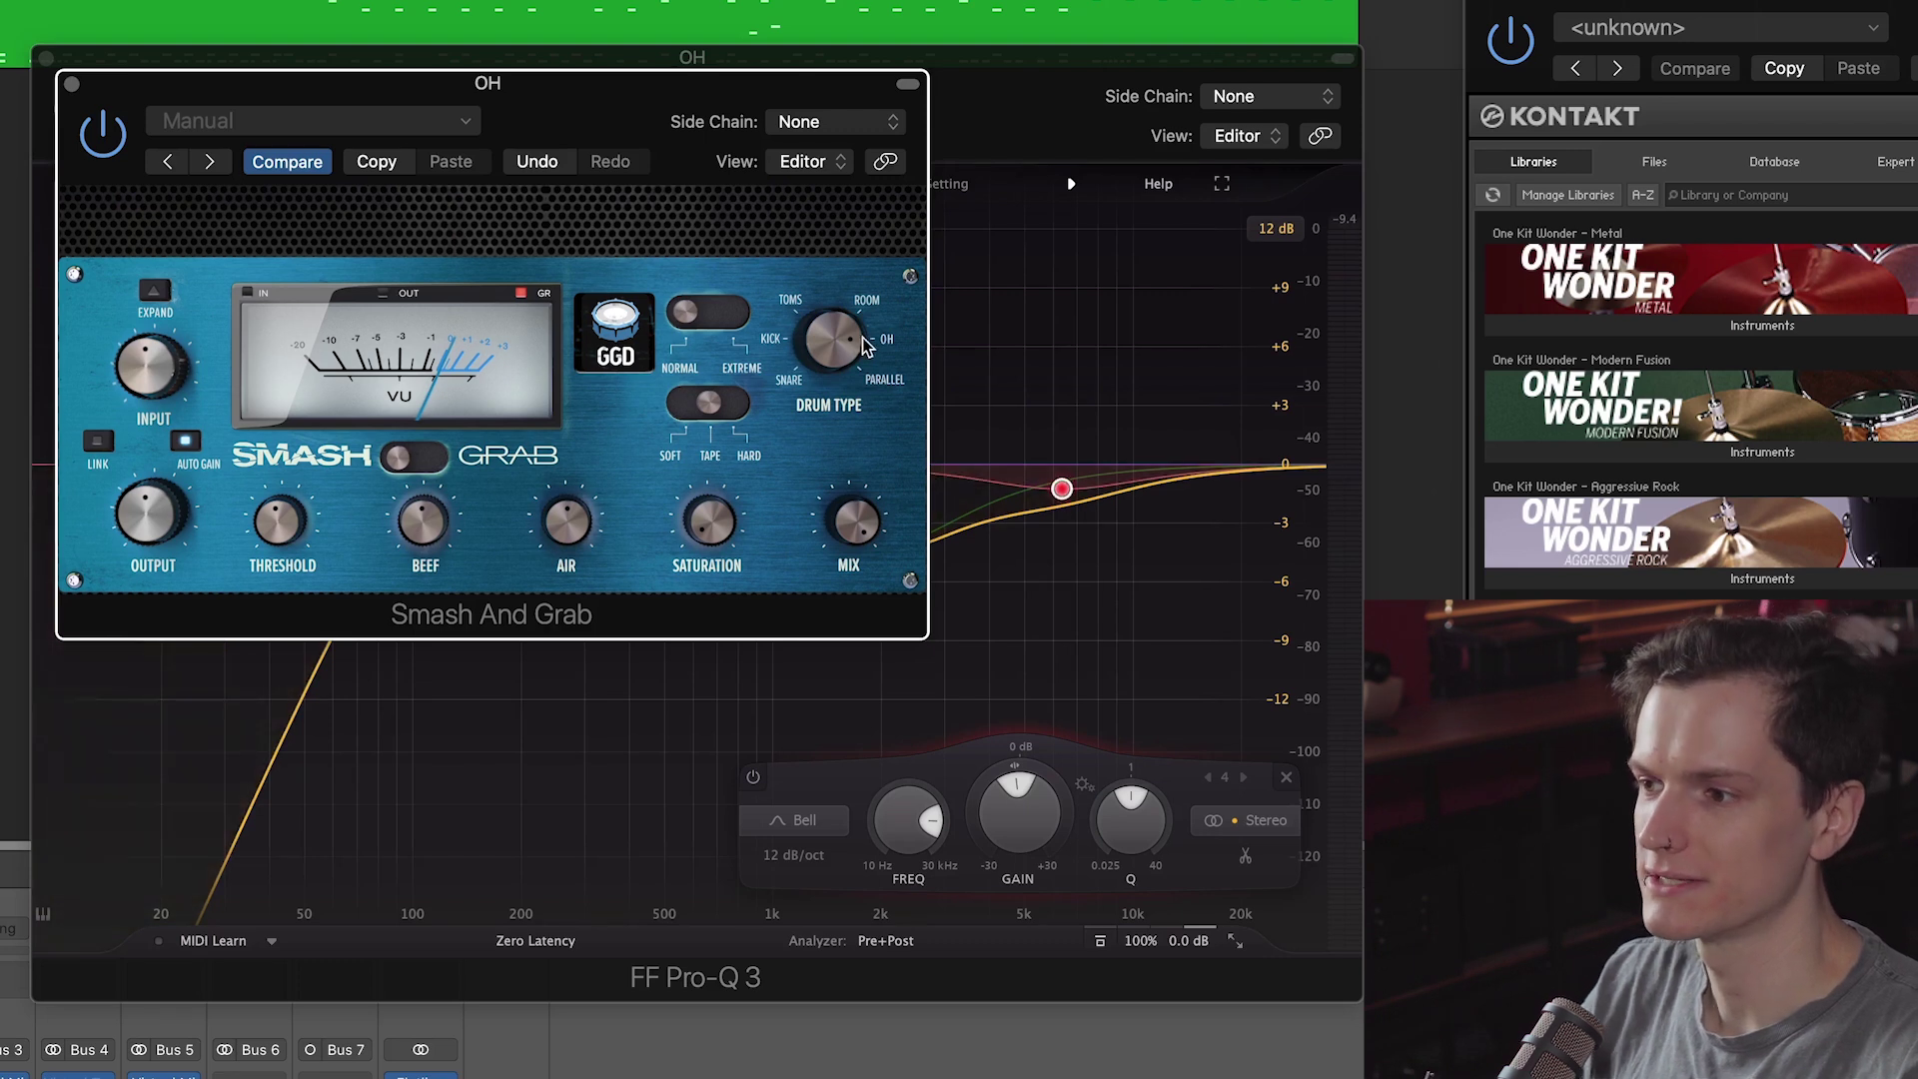
mouse_move(283, 537)
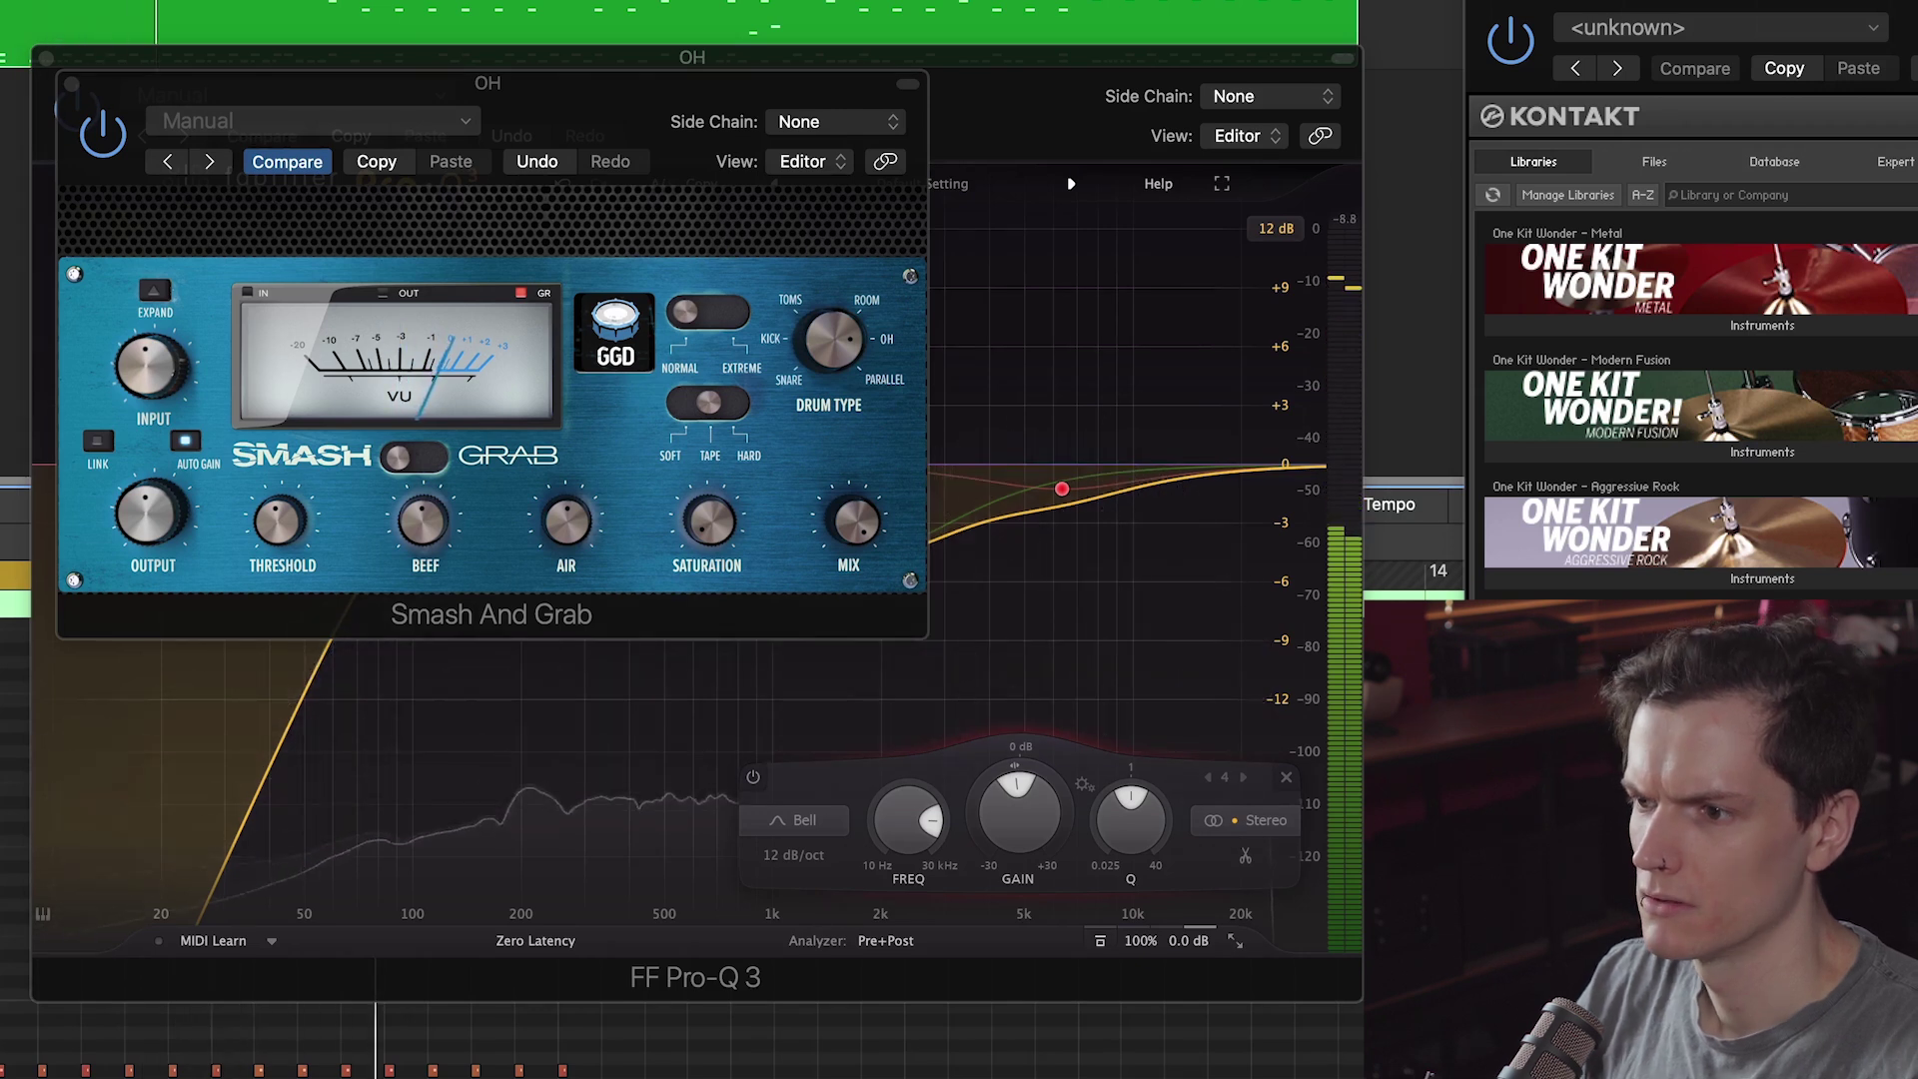
click(71, 81)
click(45, 57)
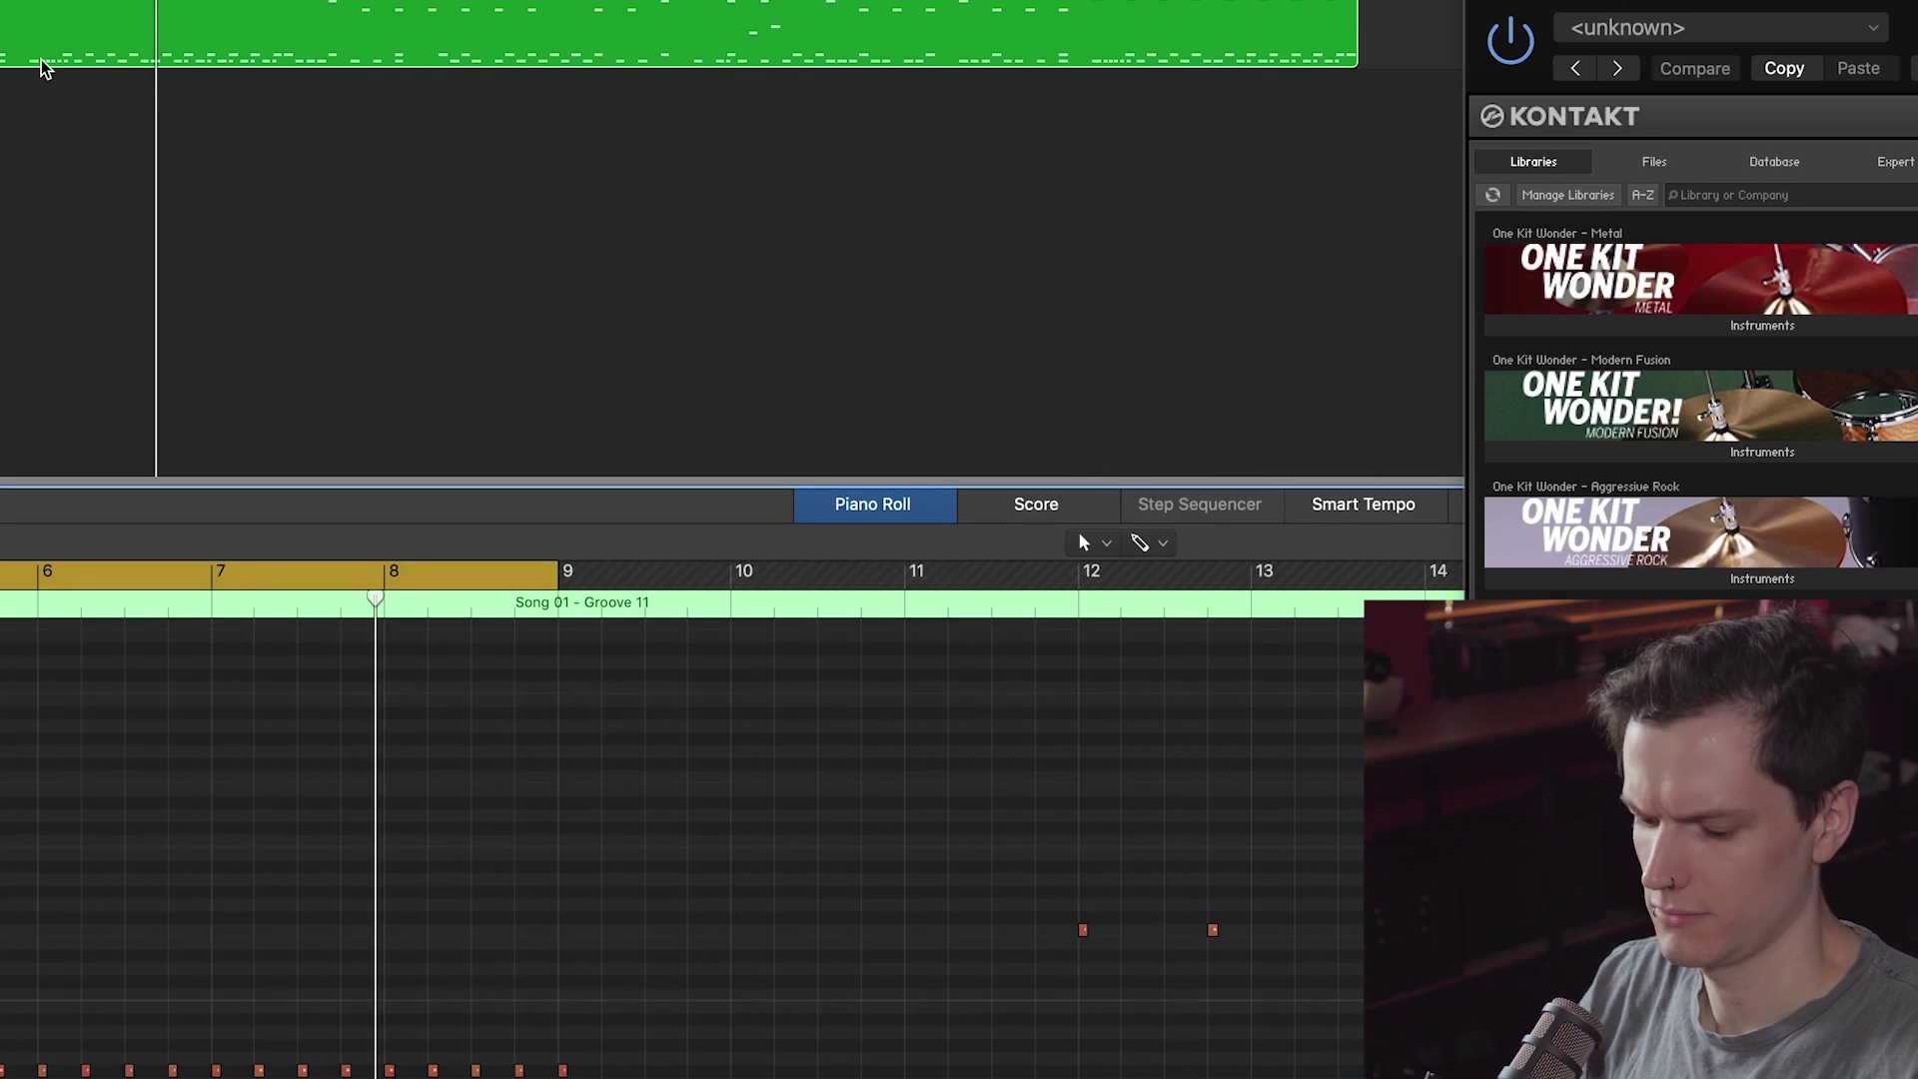
Step: Bring the mixer back, open the OH channel's soothe and compare it bypassed and active during playback
key(x)
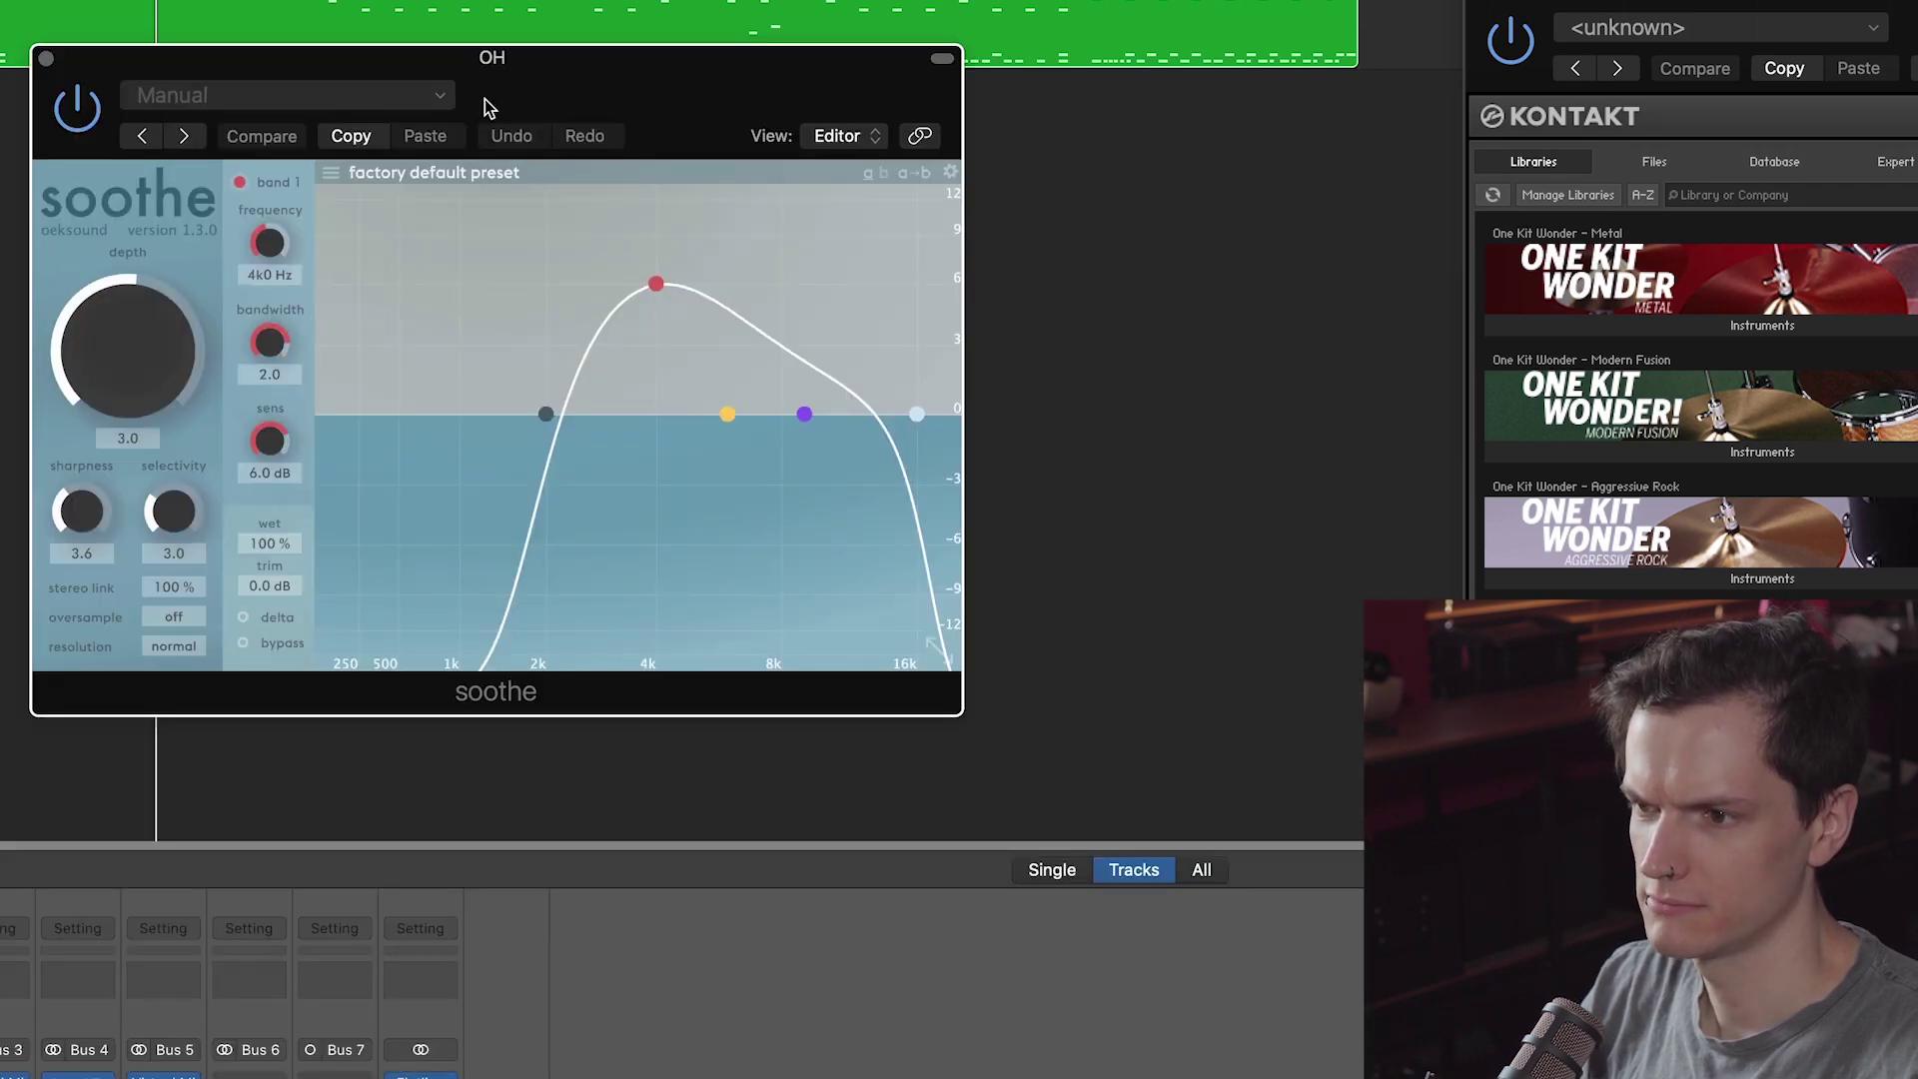
drag(484, 99, 662, 174)
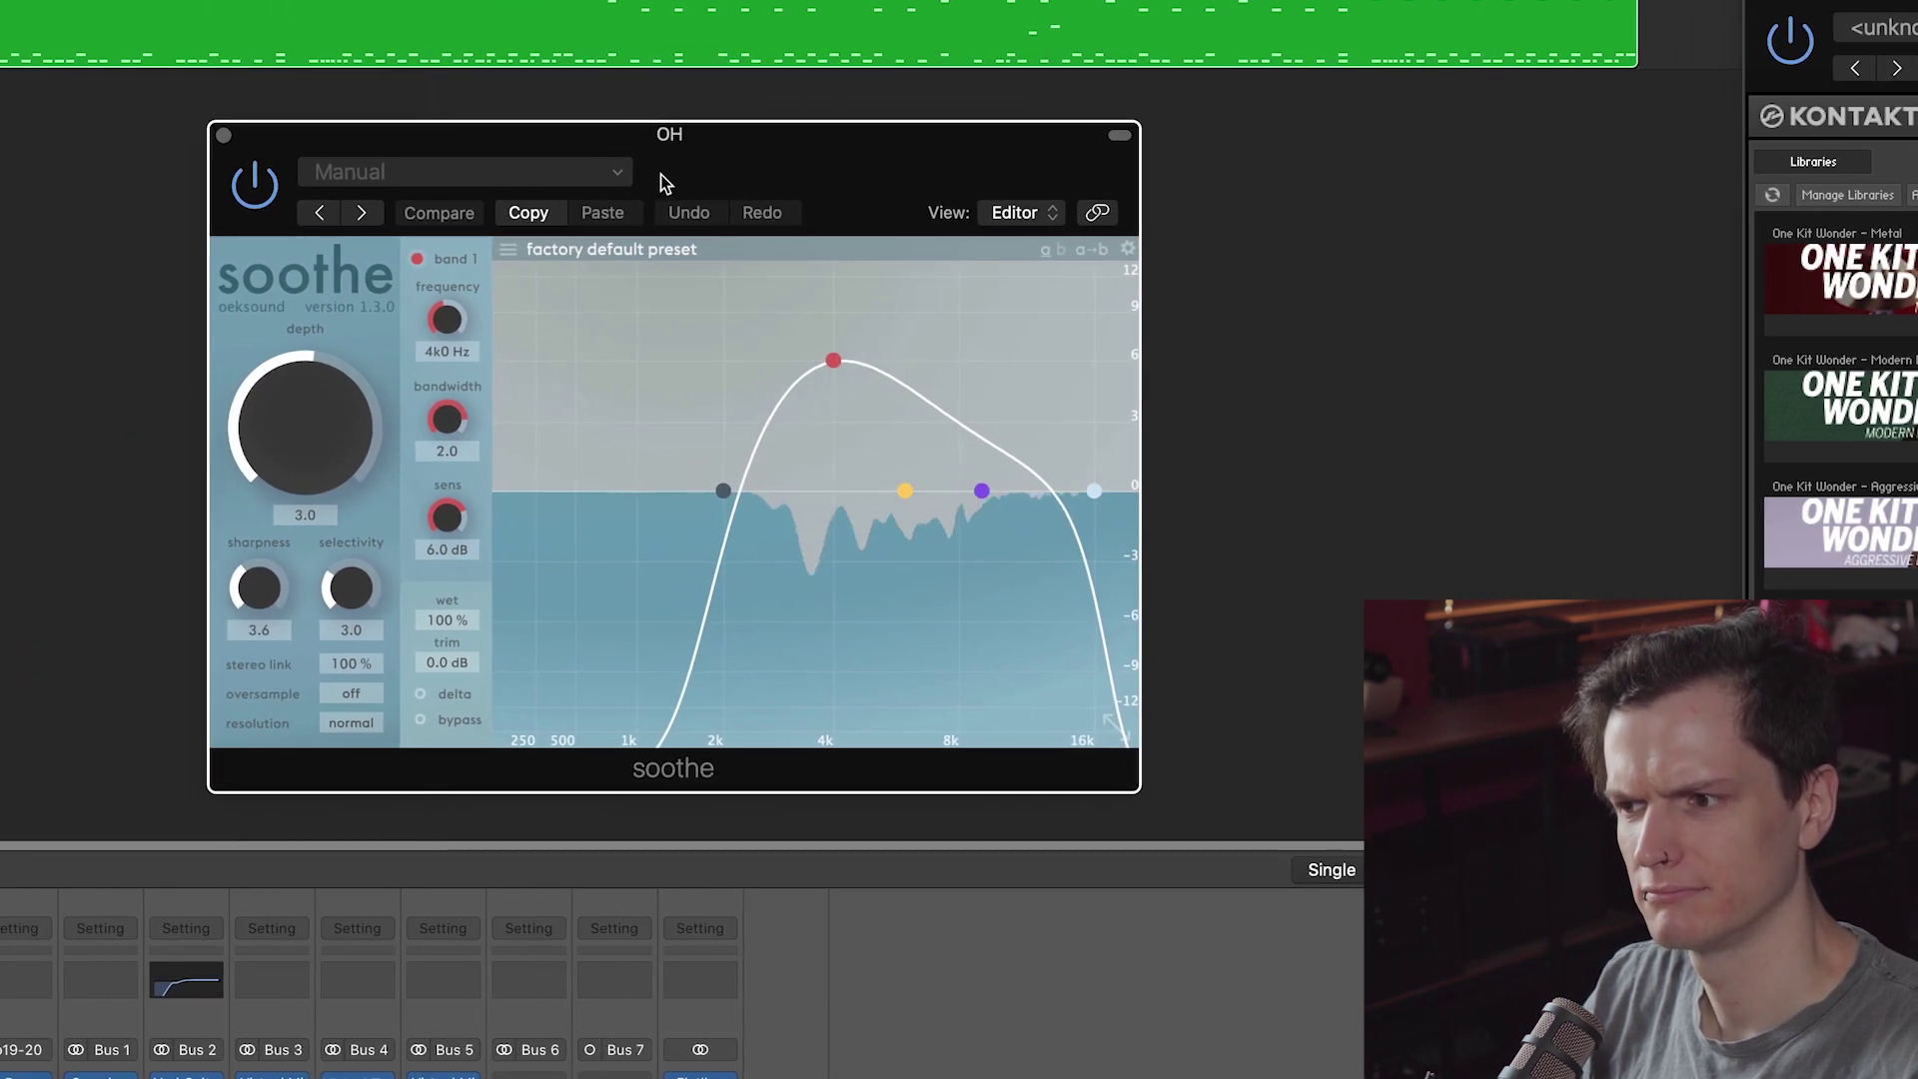
click(258, 186)
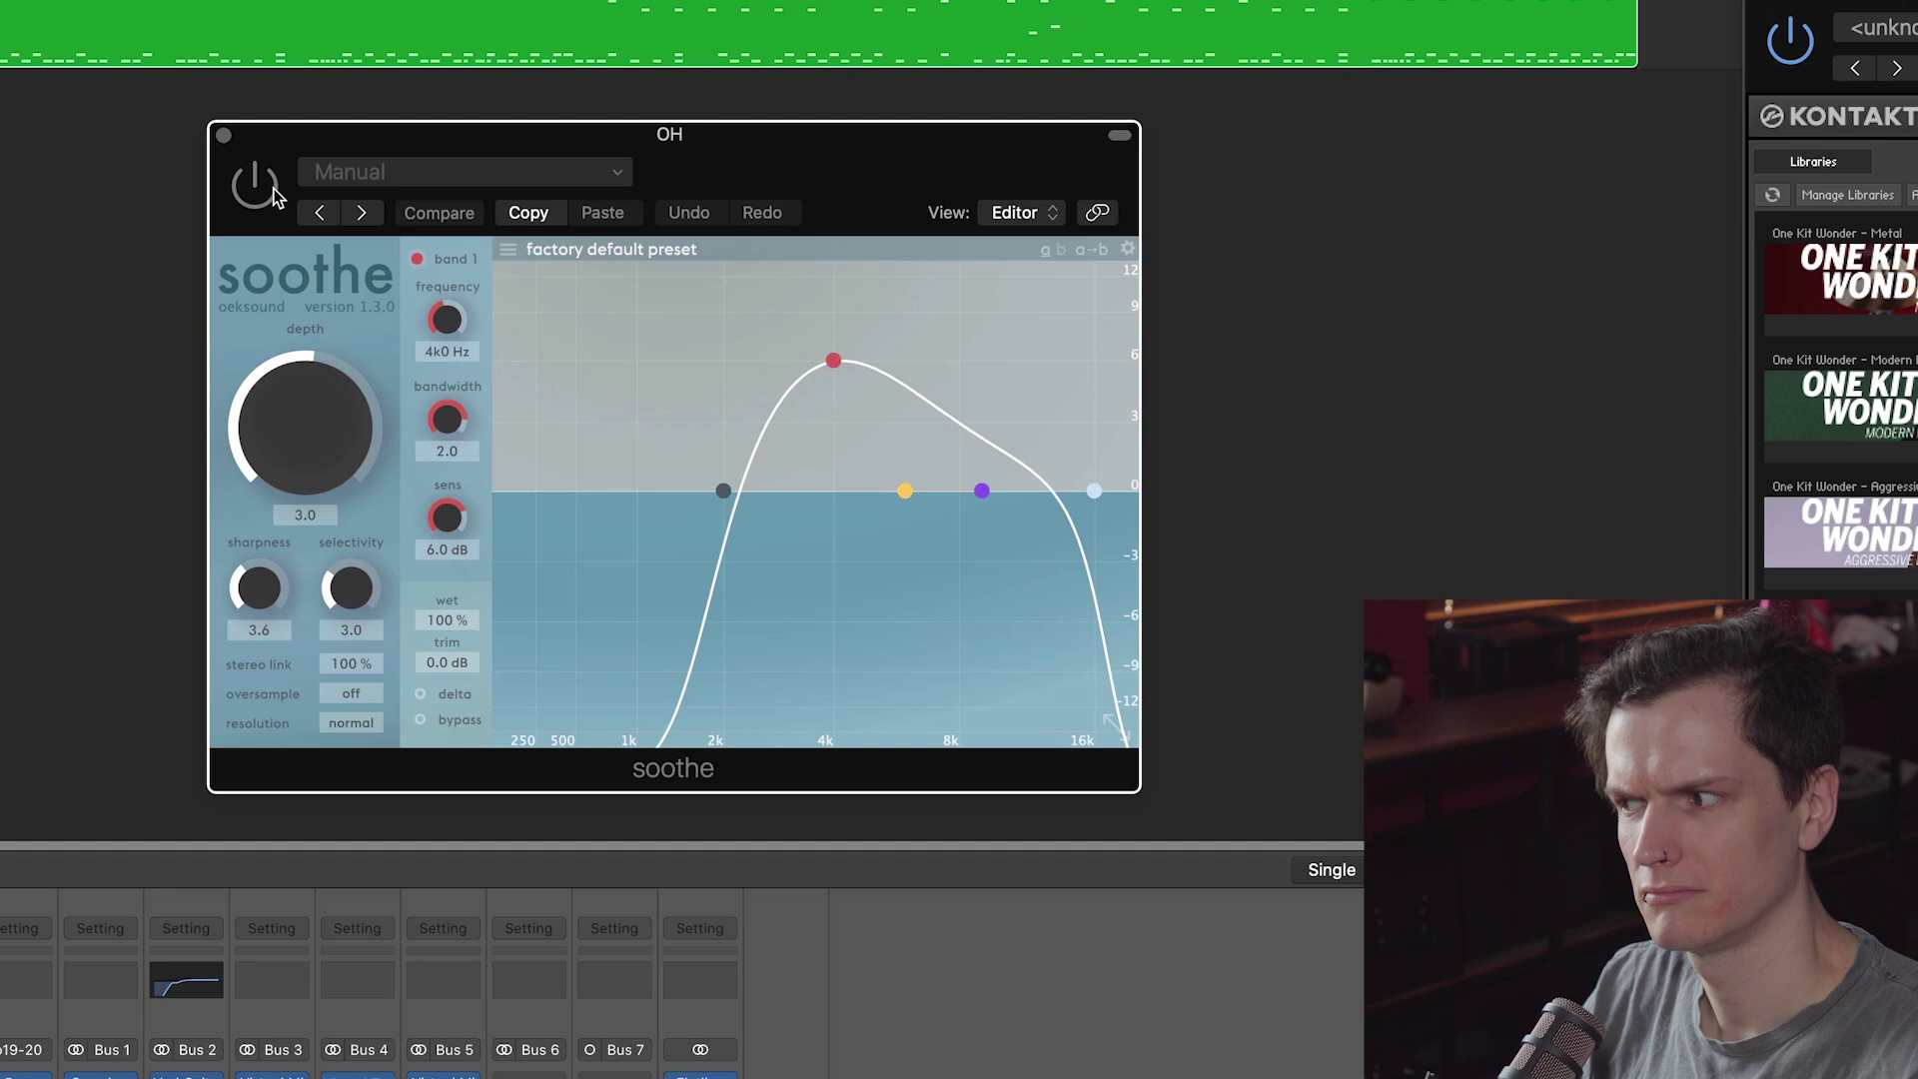
click(274, 192)
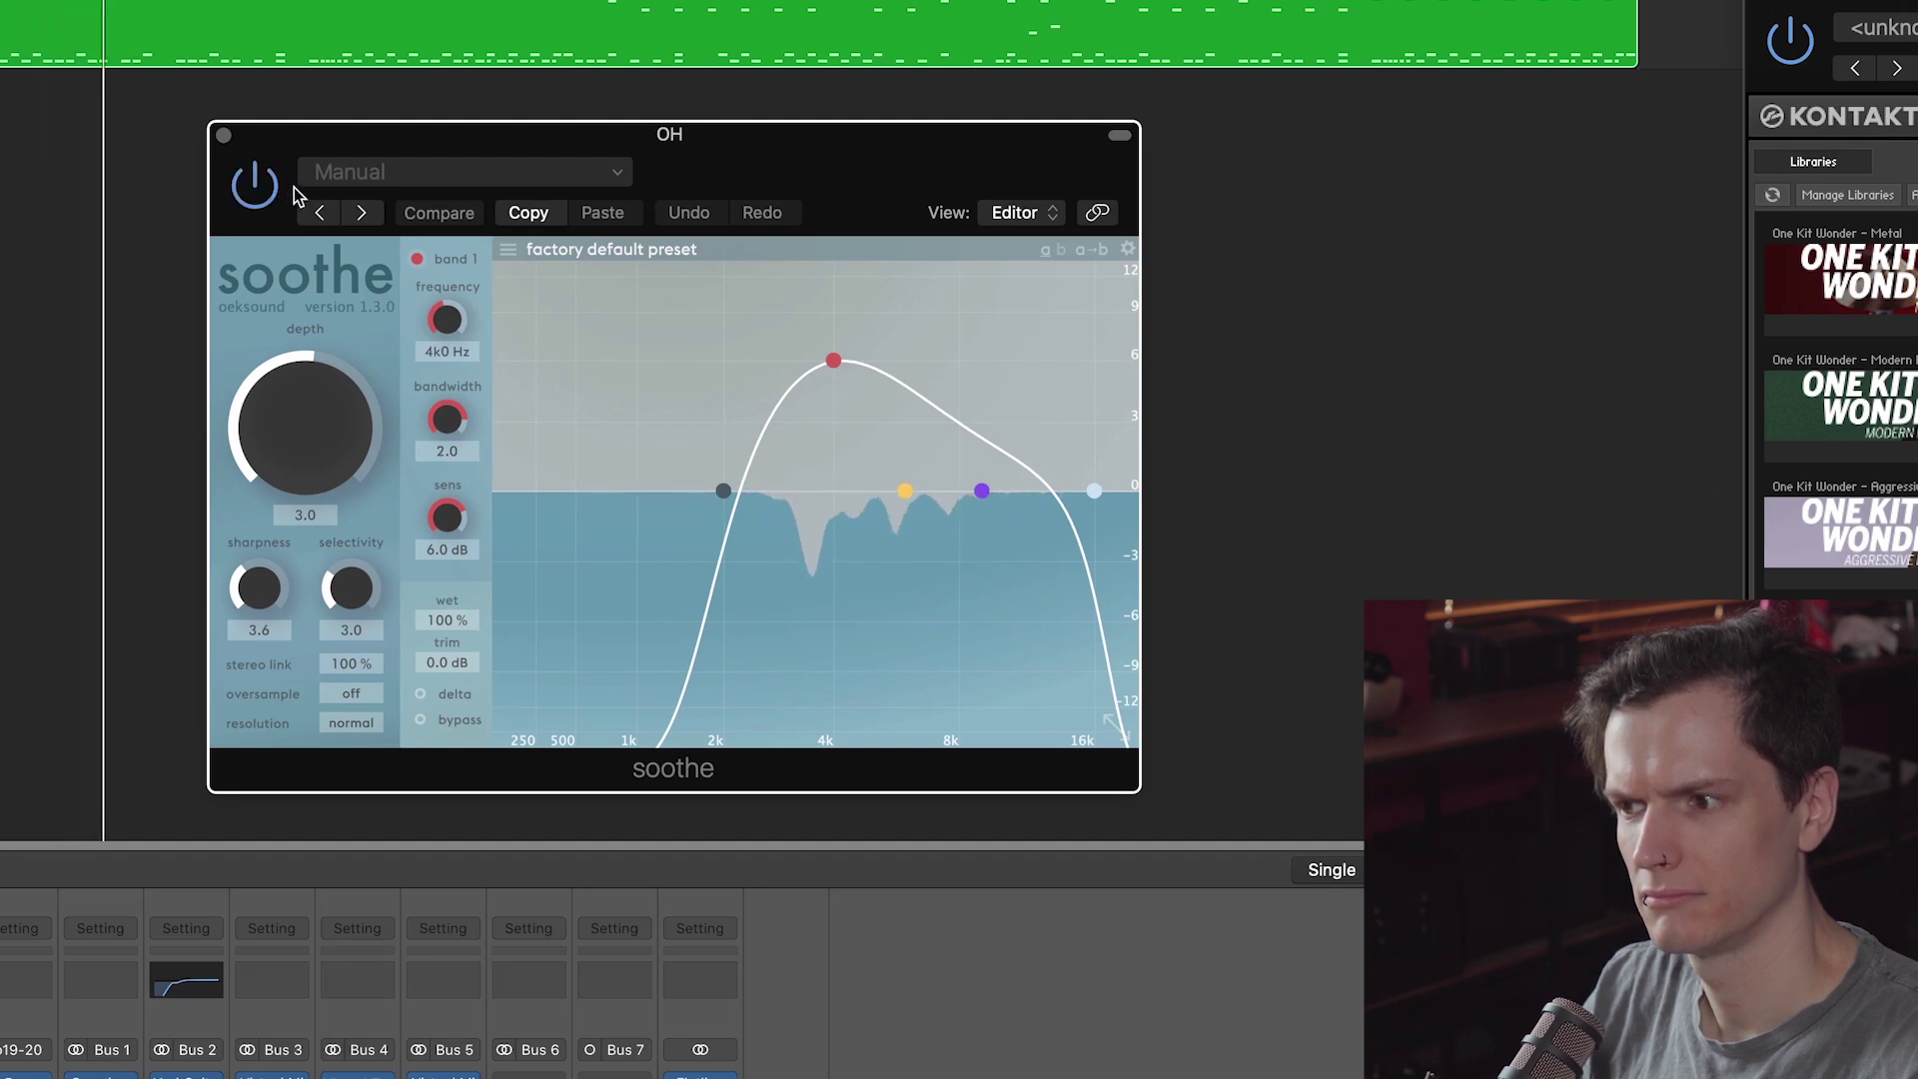
Step: Lower the depth in the OH channel's soothe to -2.5, stop playback and close the plug-in
drag(304, 428, 313, 415)
key(space)
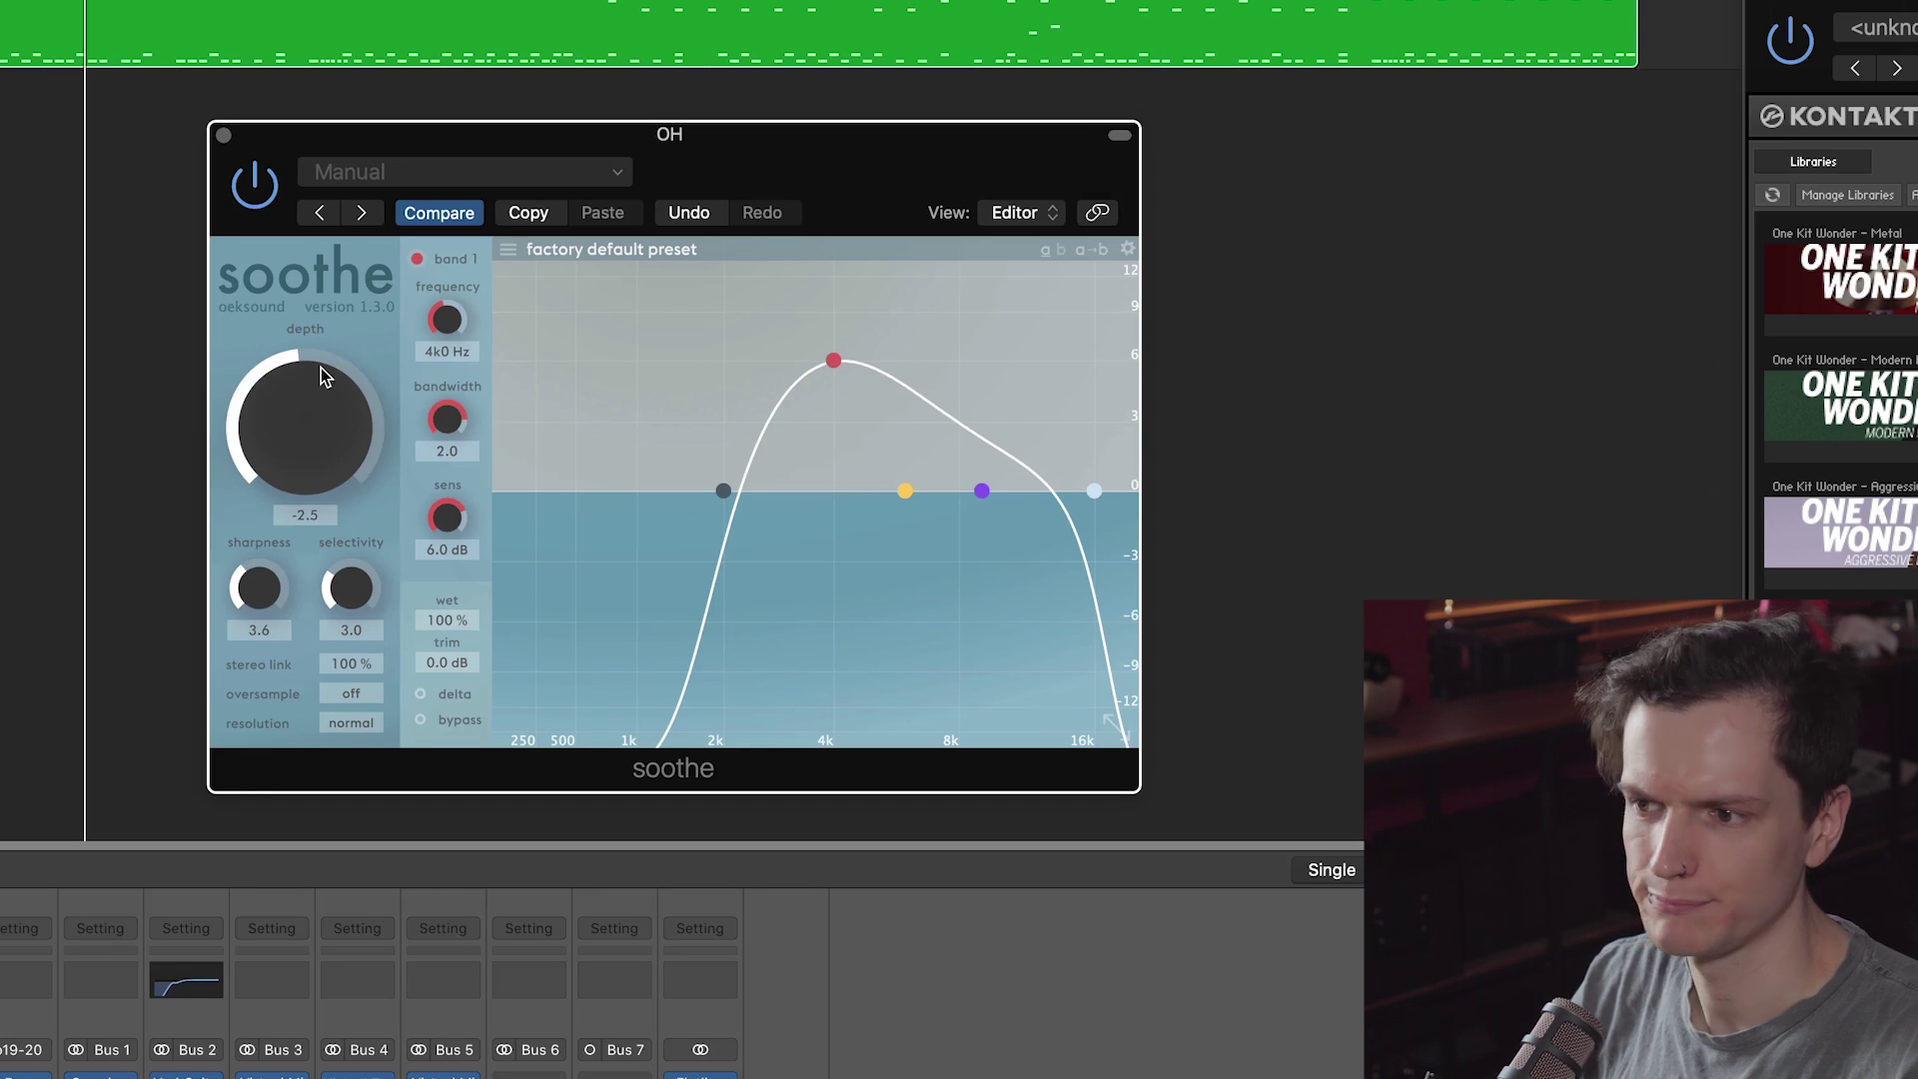
click(223, 135)
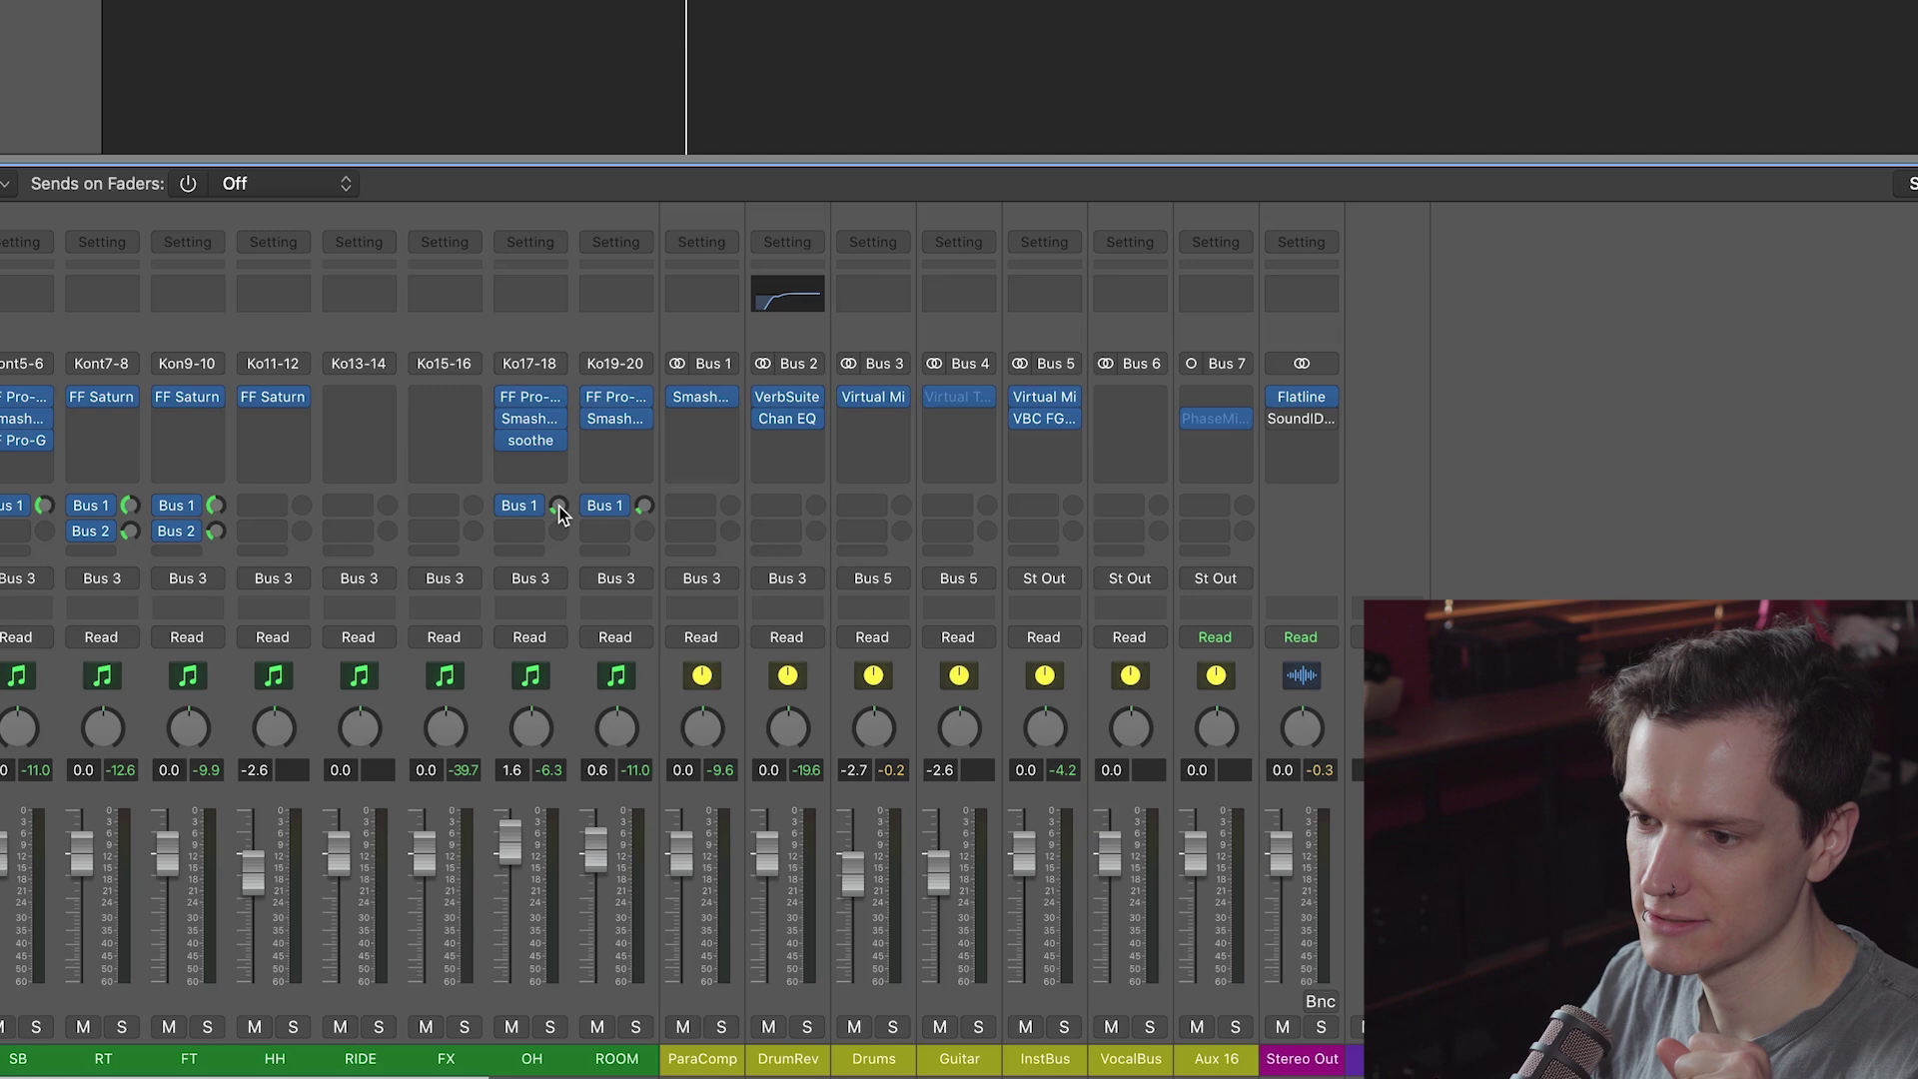
Step: Open the ROOM channel's Pro-Q 3 and compare it bypassed and active during playback
click(615, 397)
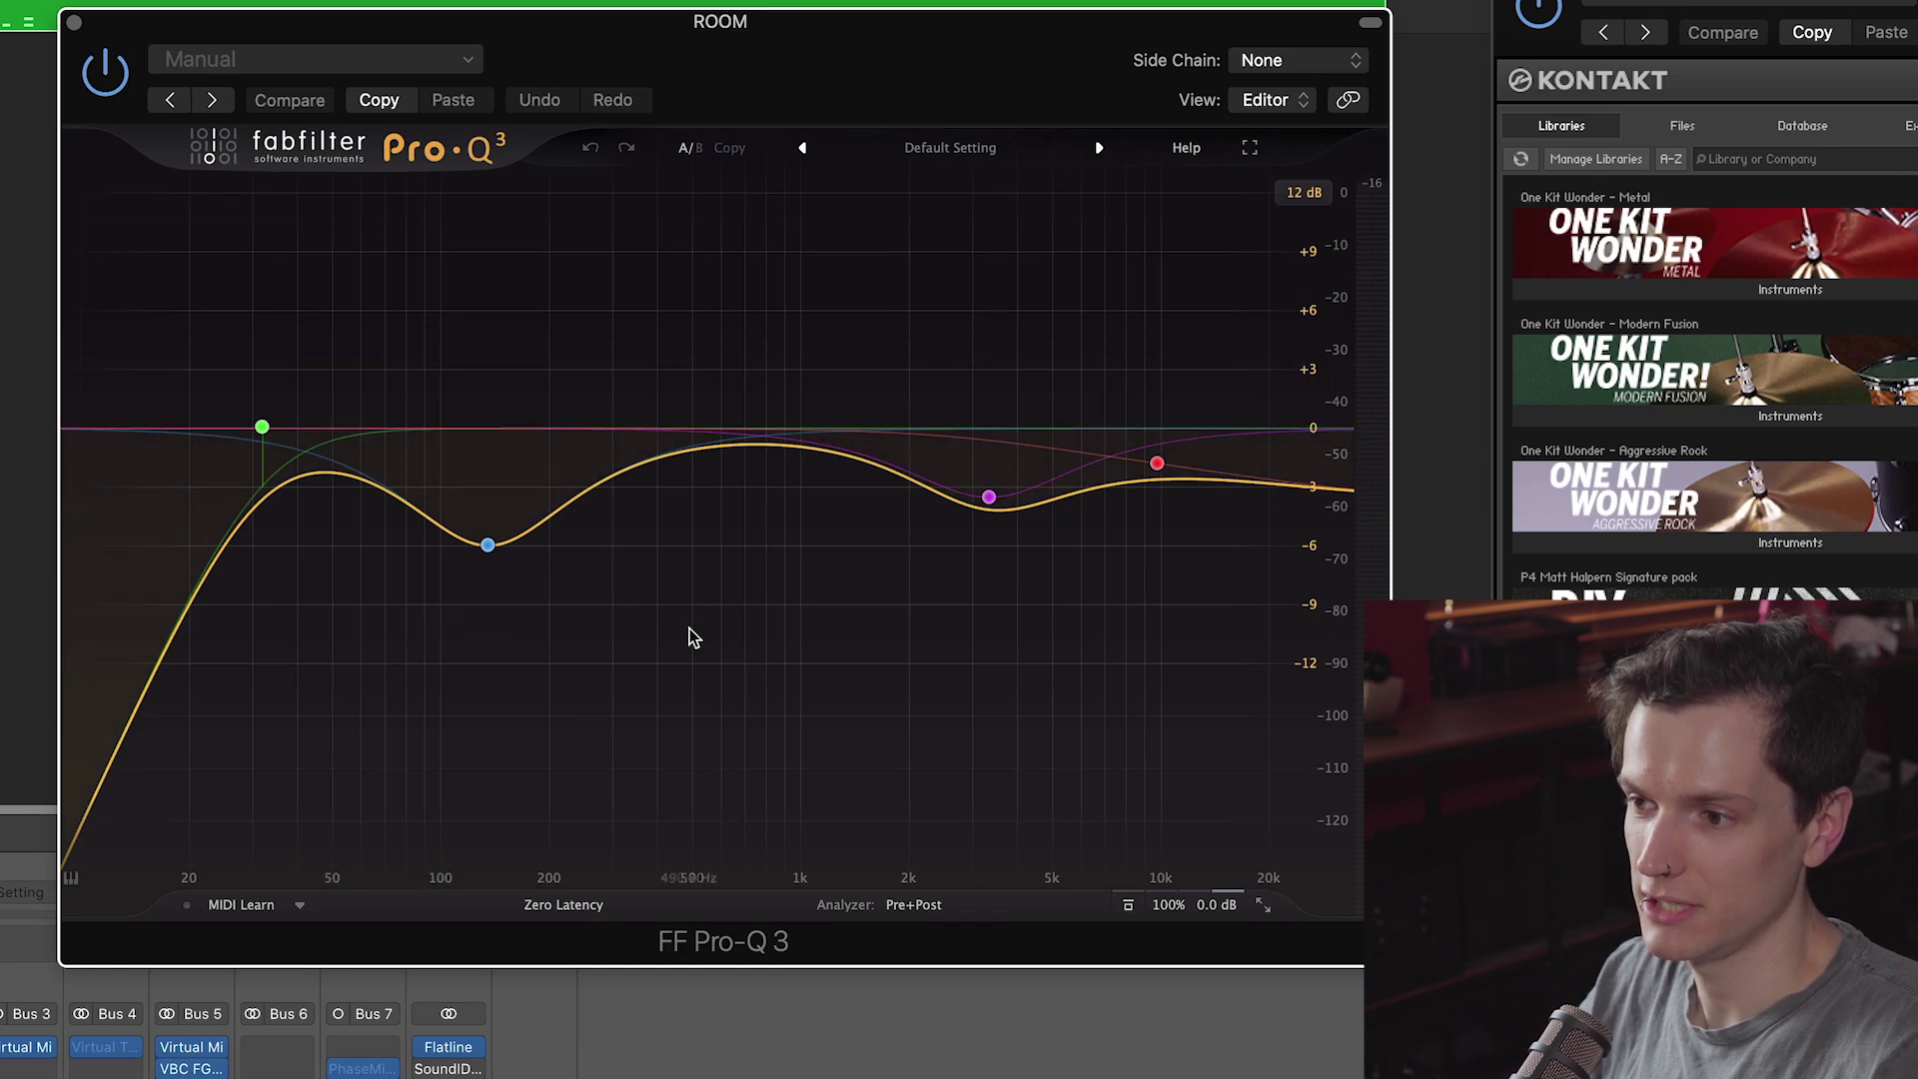
key(space)
click(105, 72)
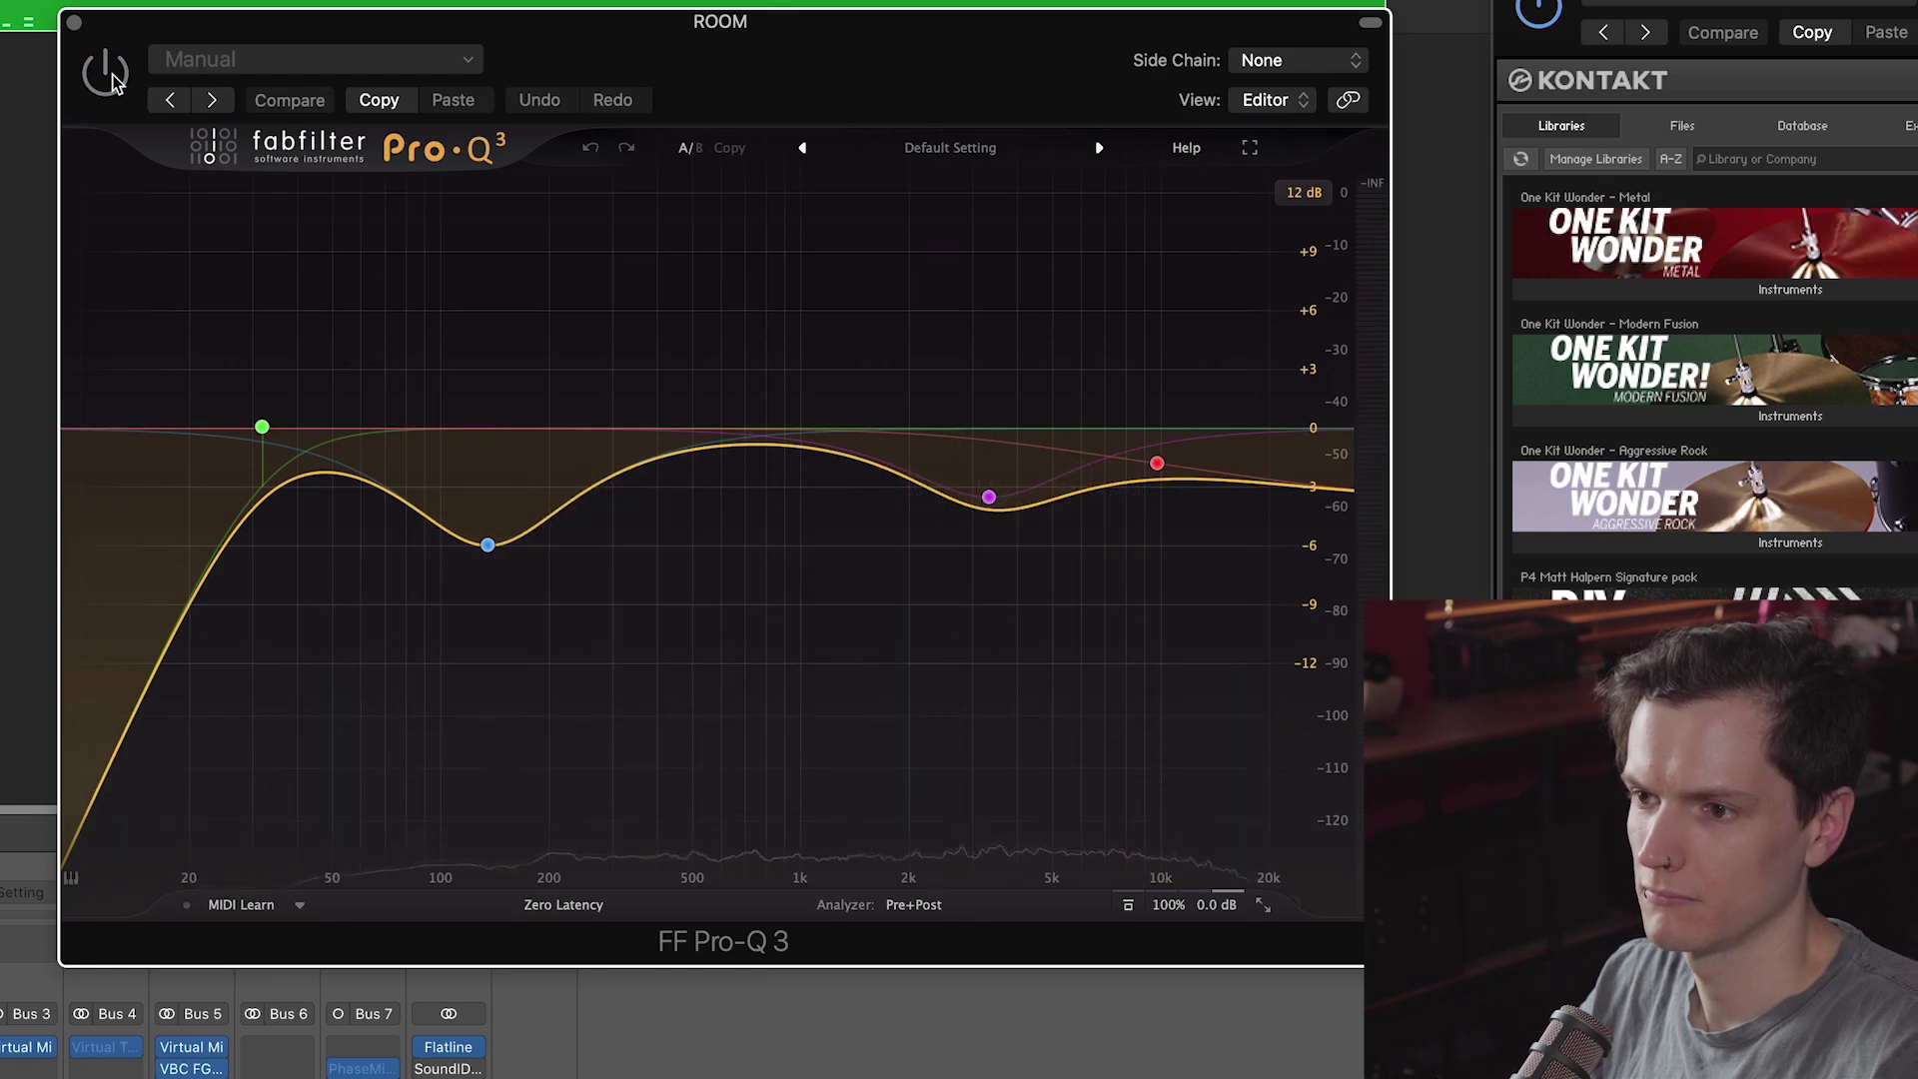
click(108, 74)
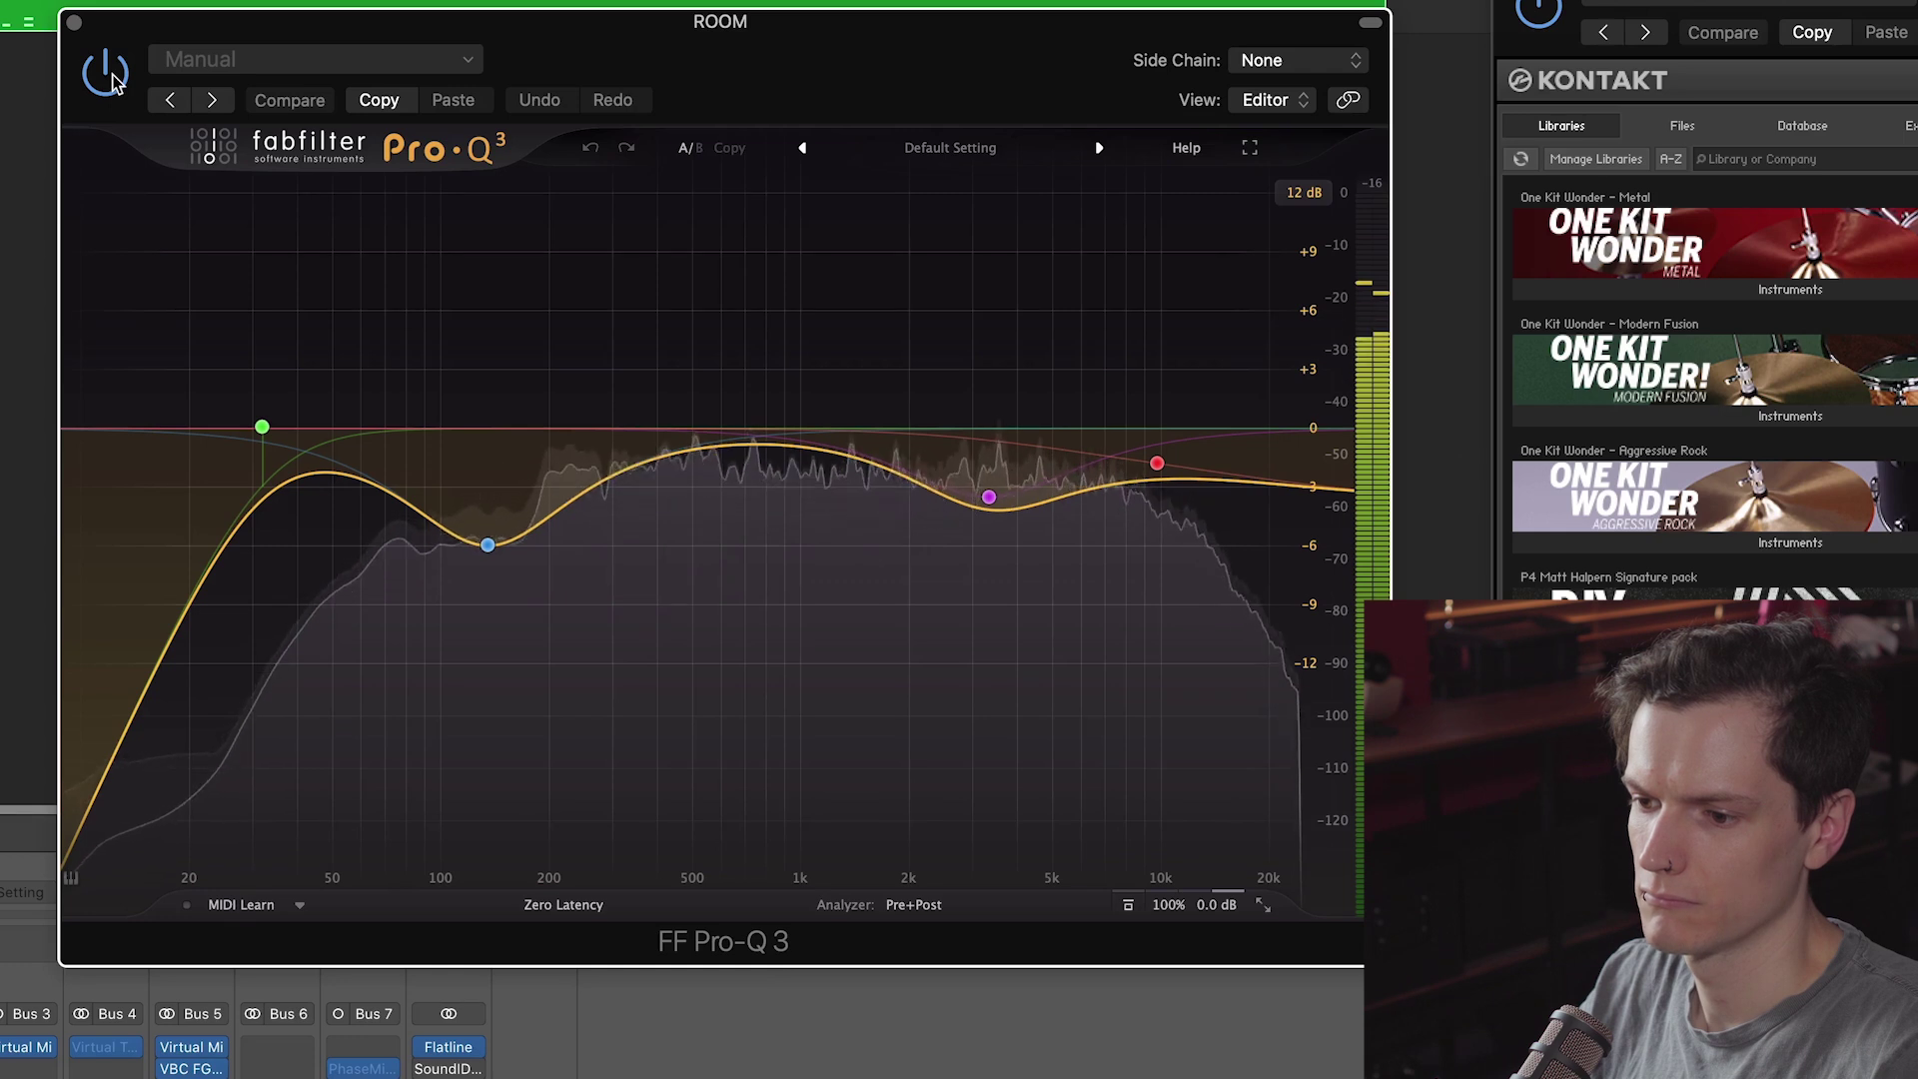
click(108, 75)
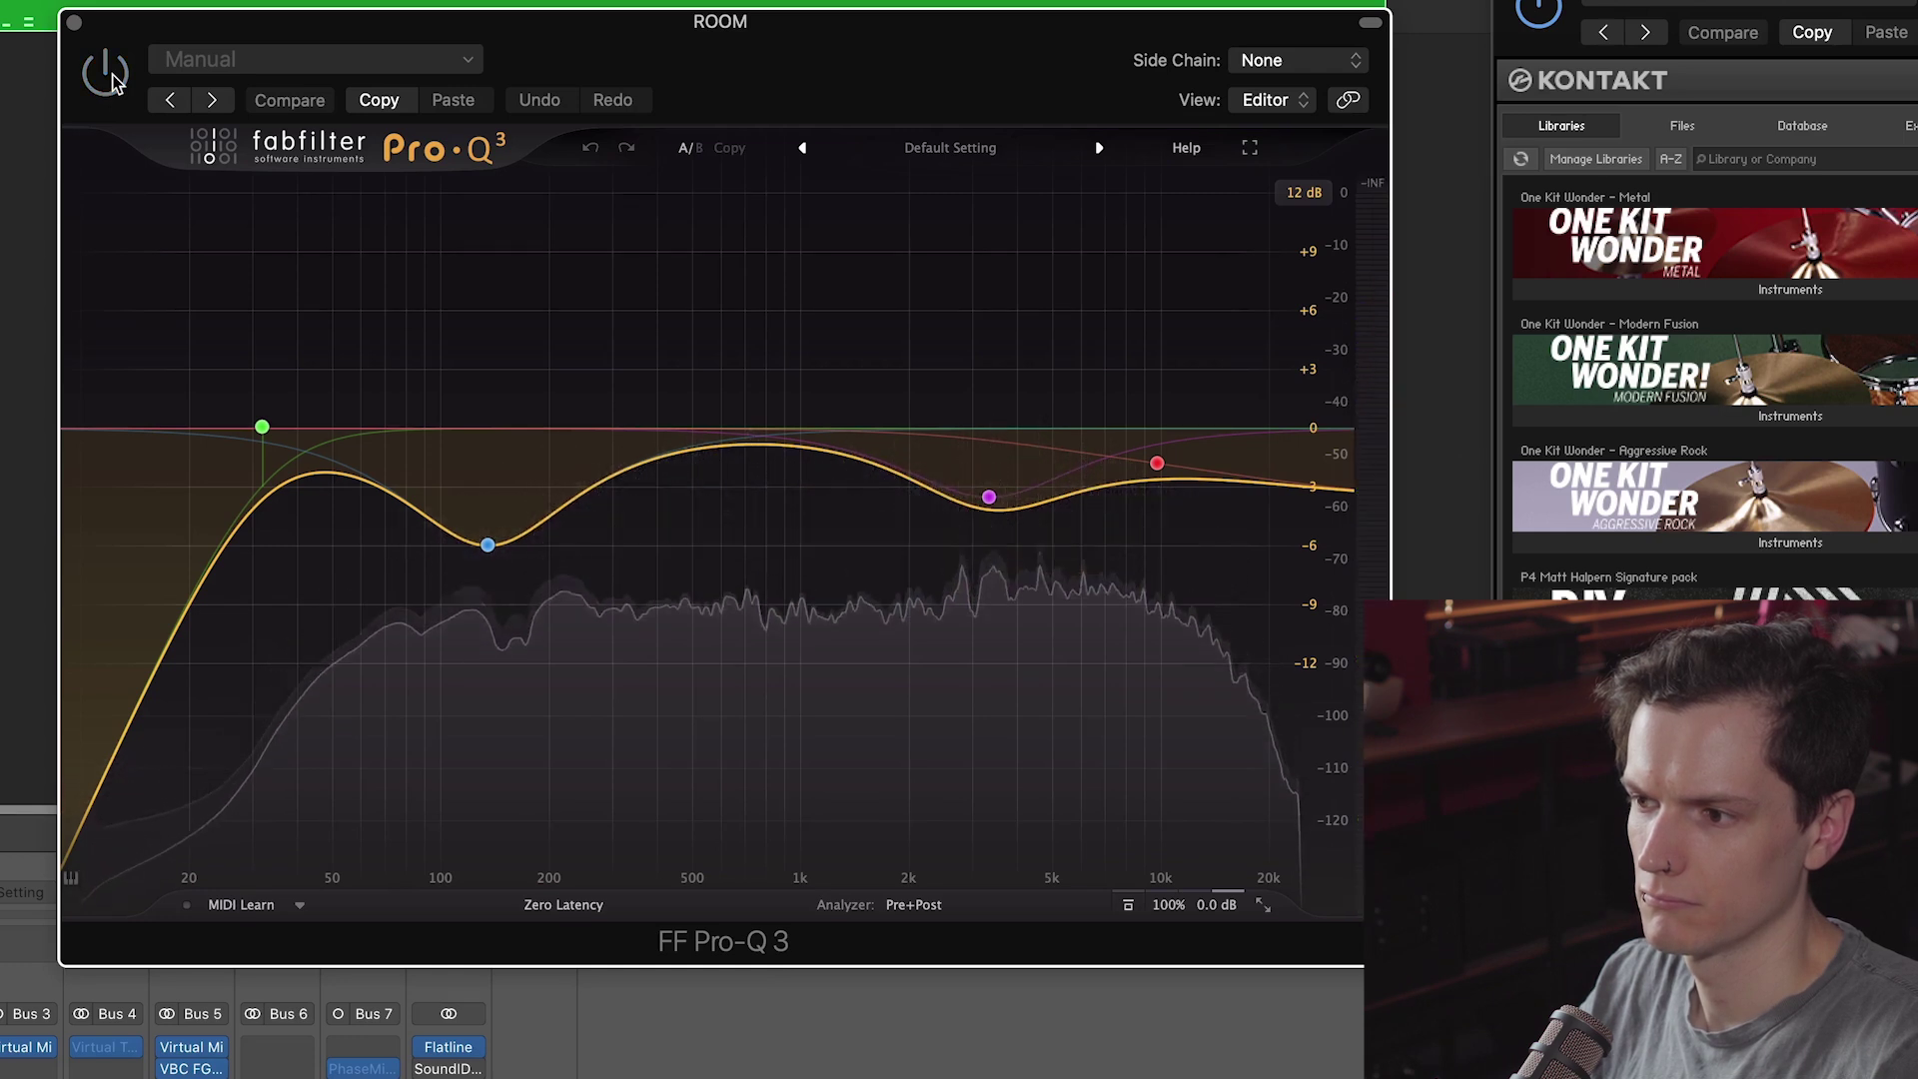
click(110, 76)
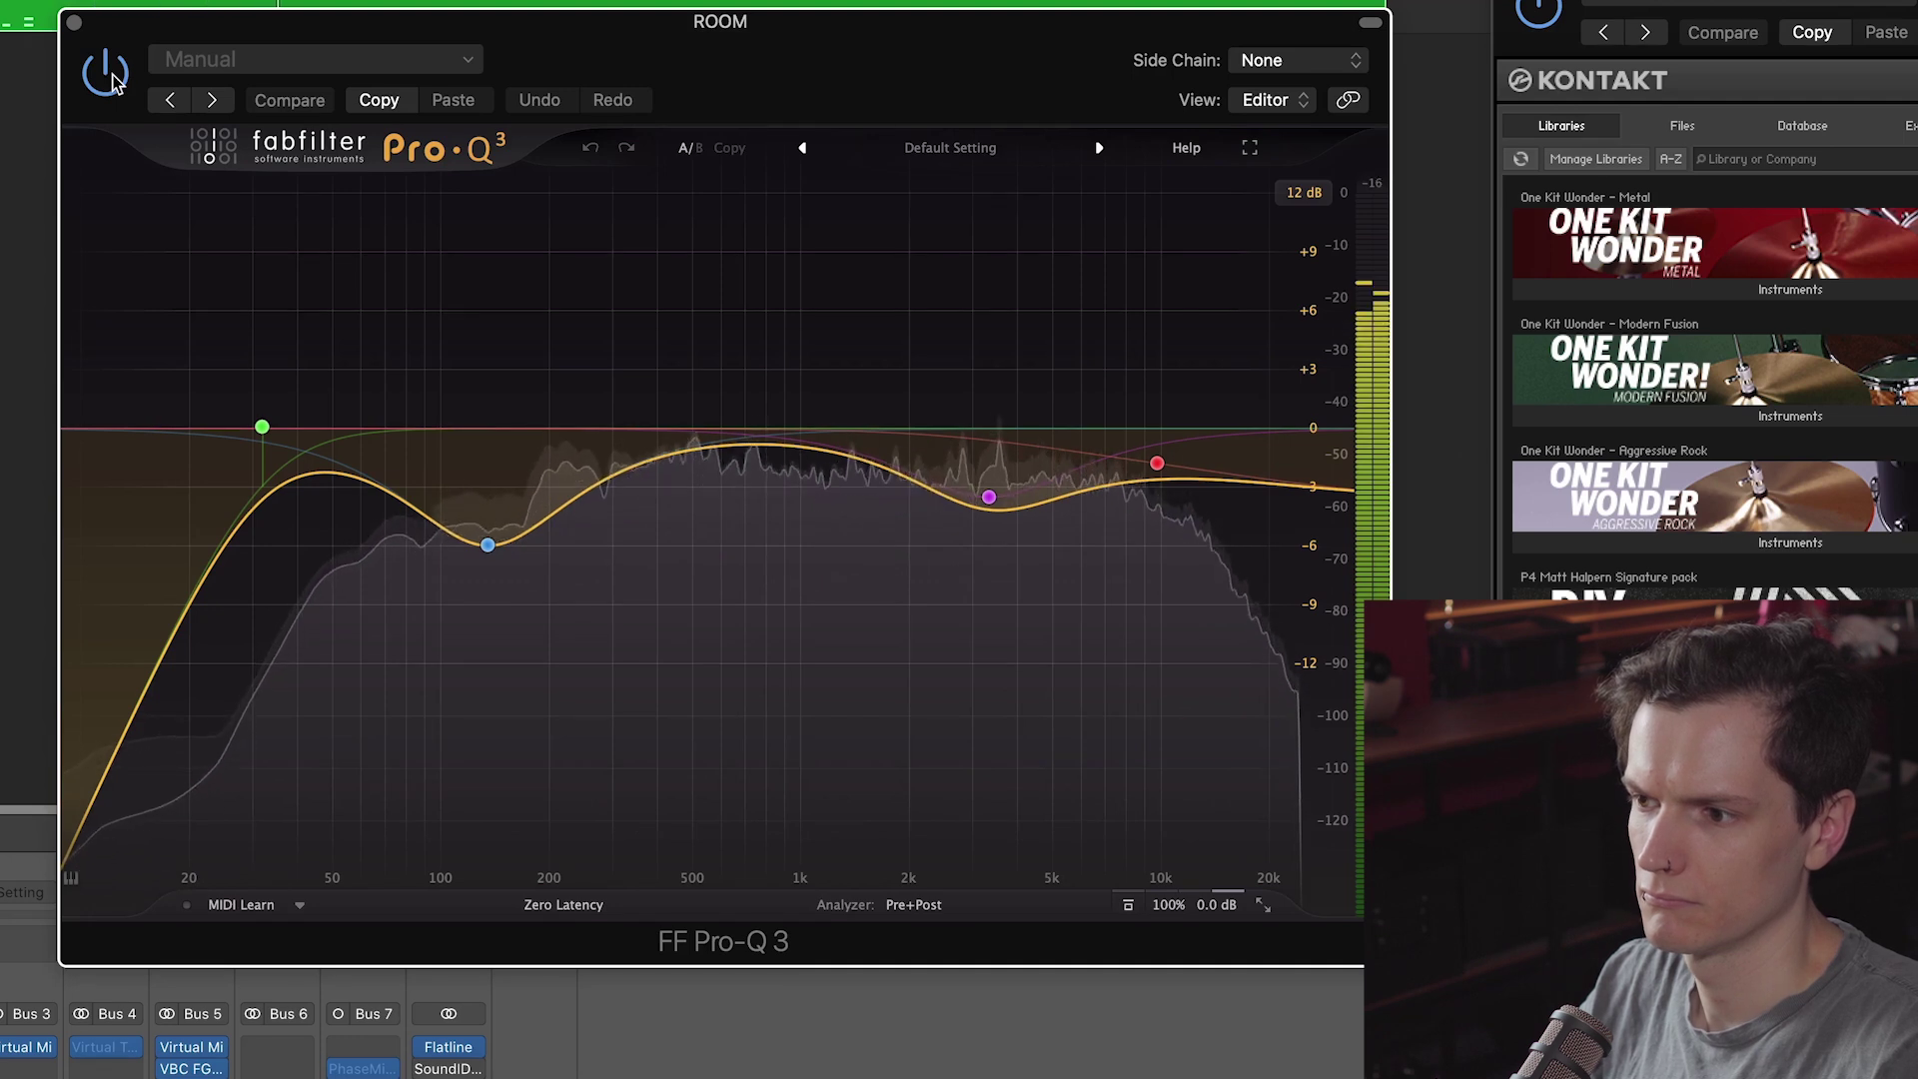
Step: Stop playback and open the ROOM channel's Smash And Grab to review its drum type and saturation settings
key(space)
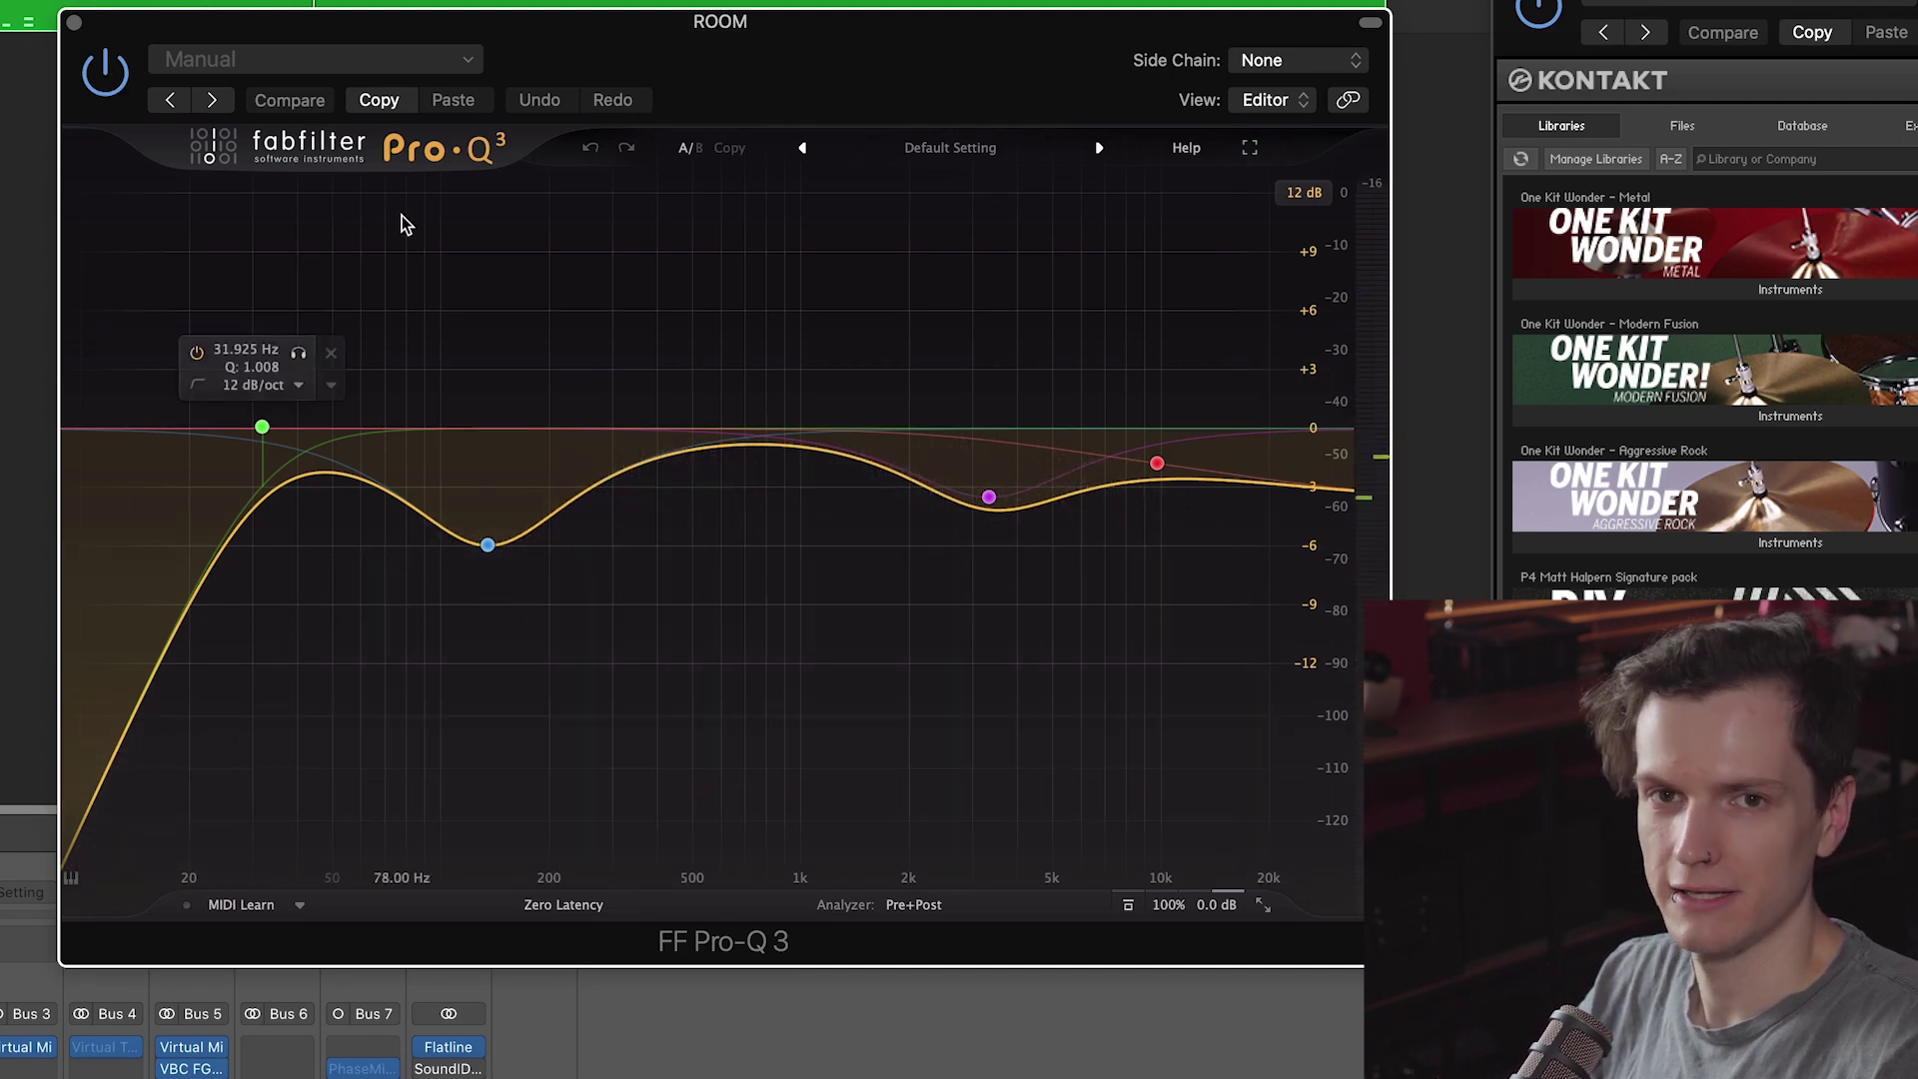
click(340, 1068)
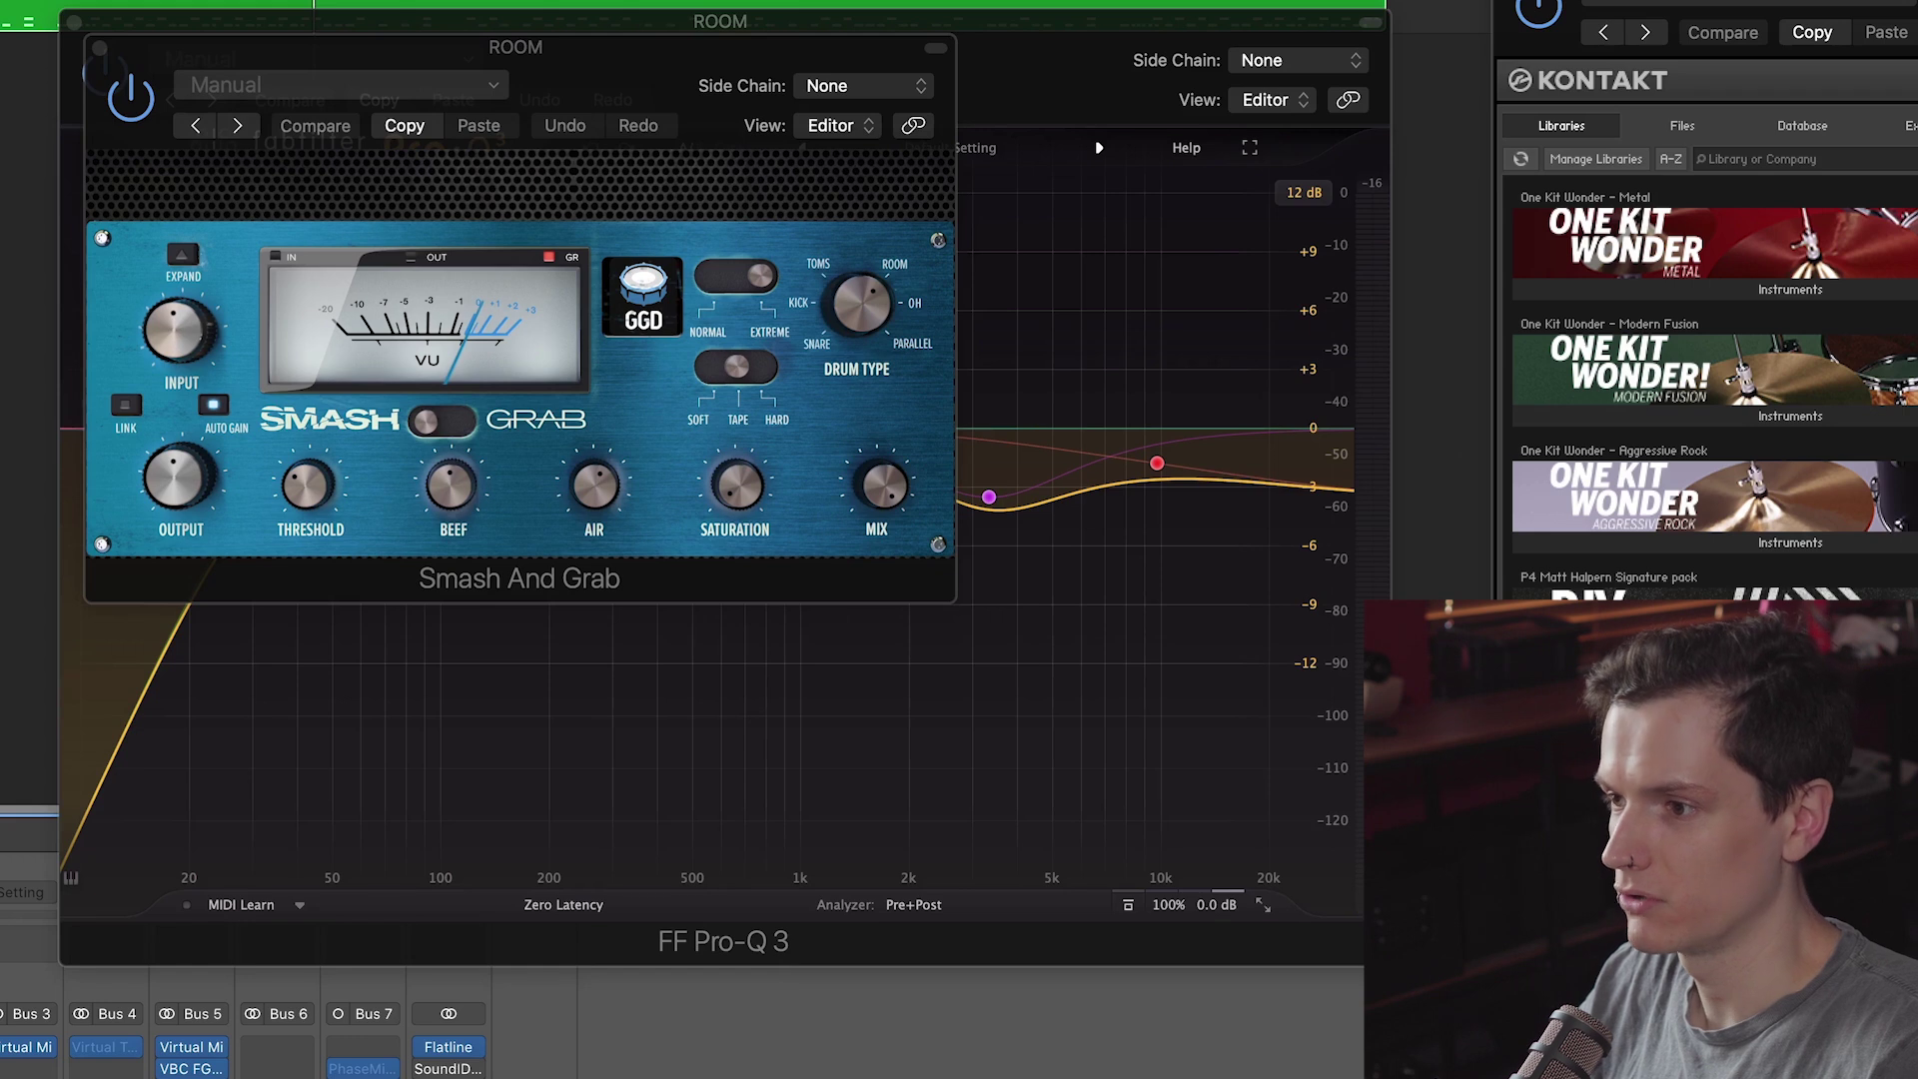
click(917, 283)
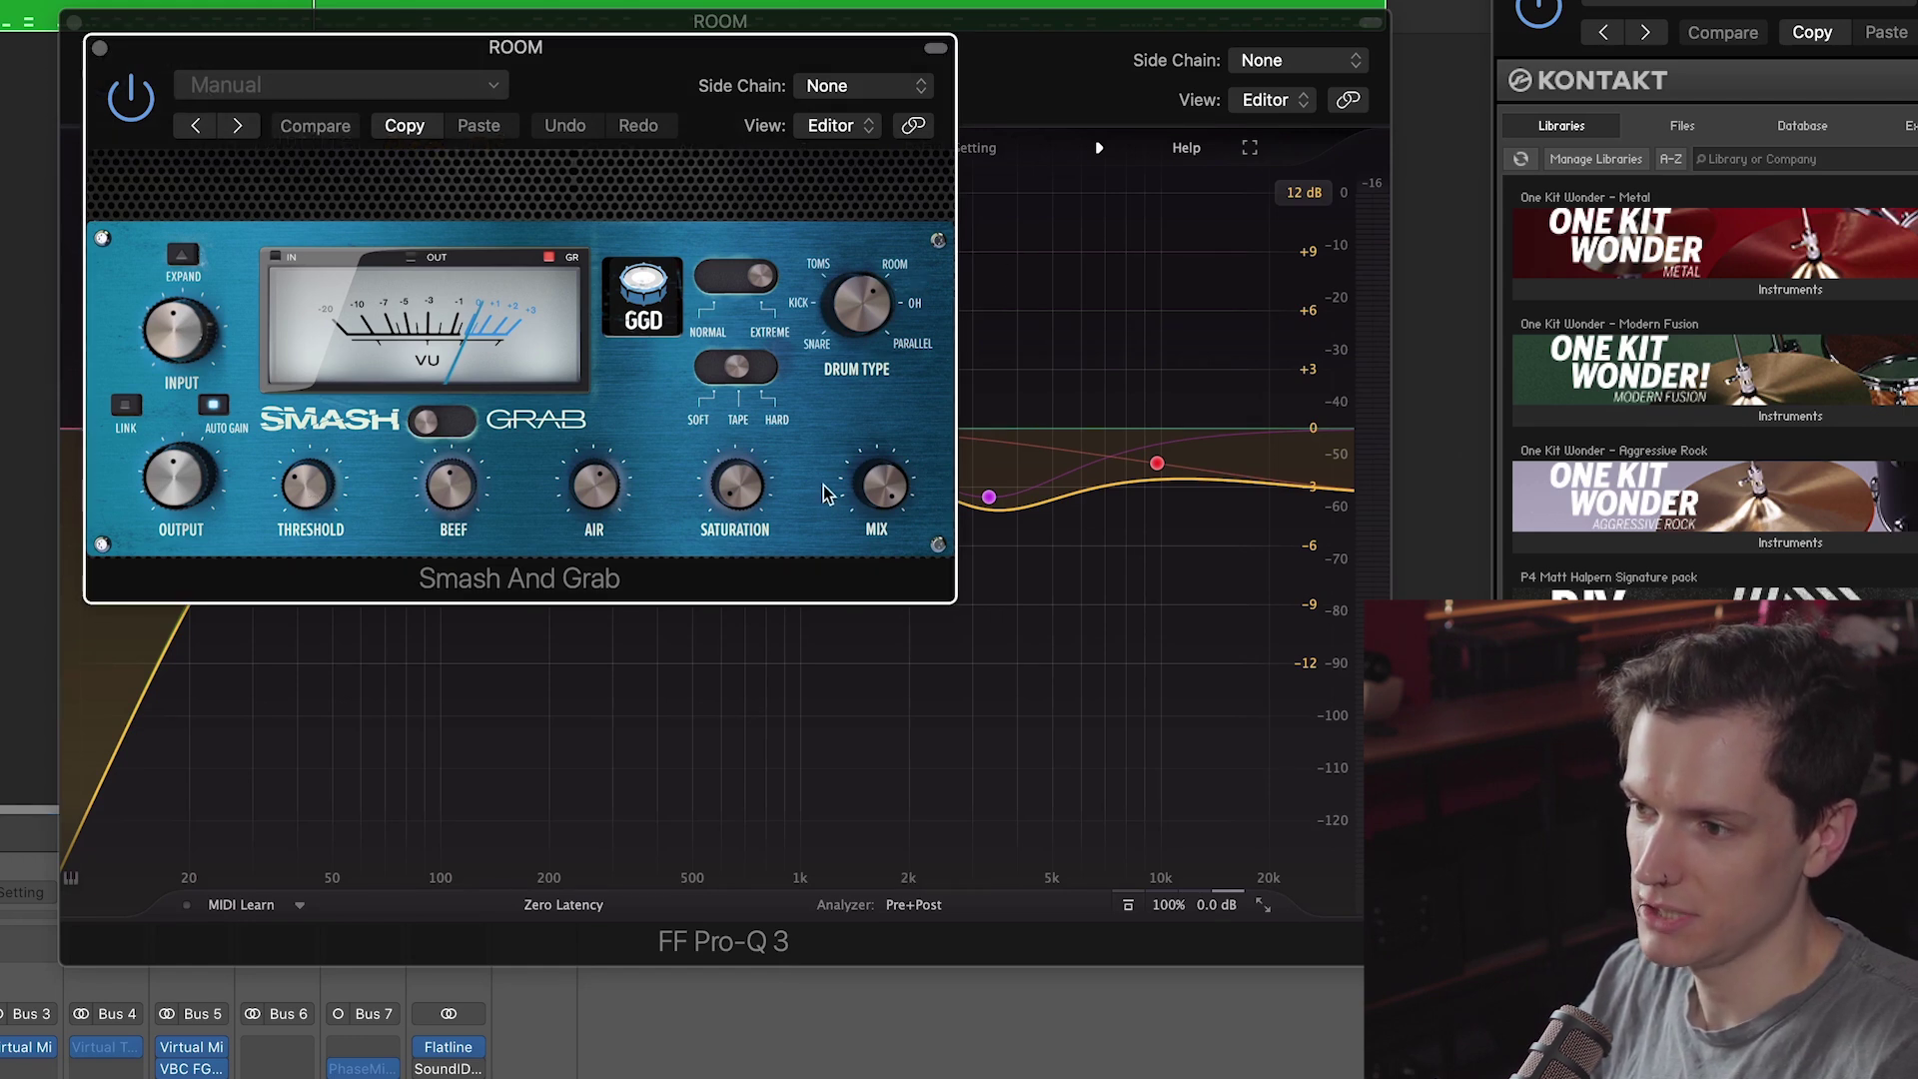
click(756, 495)
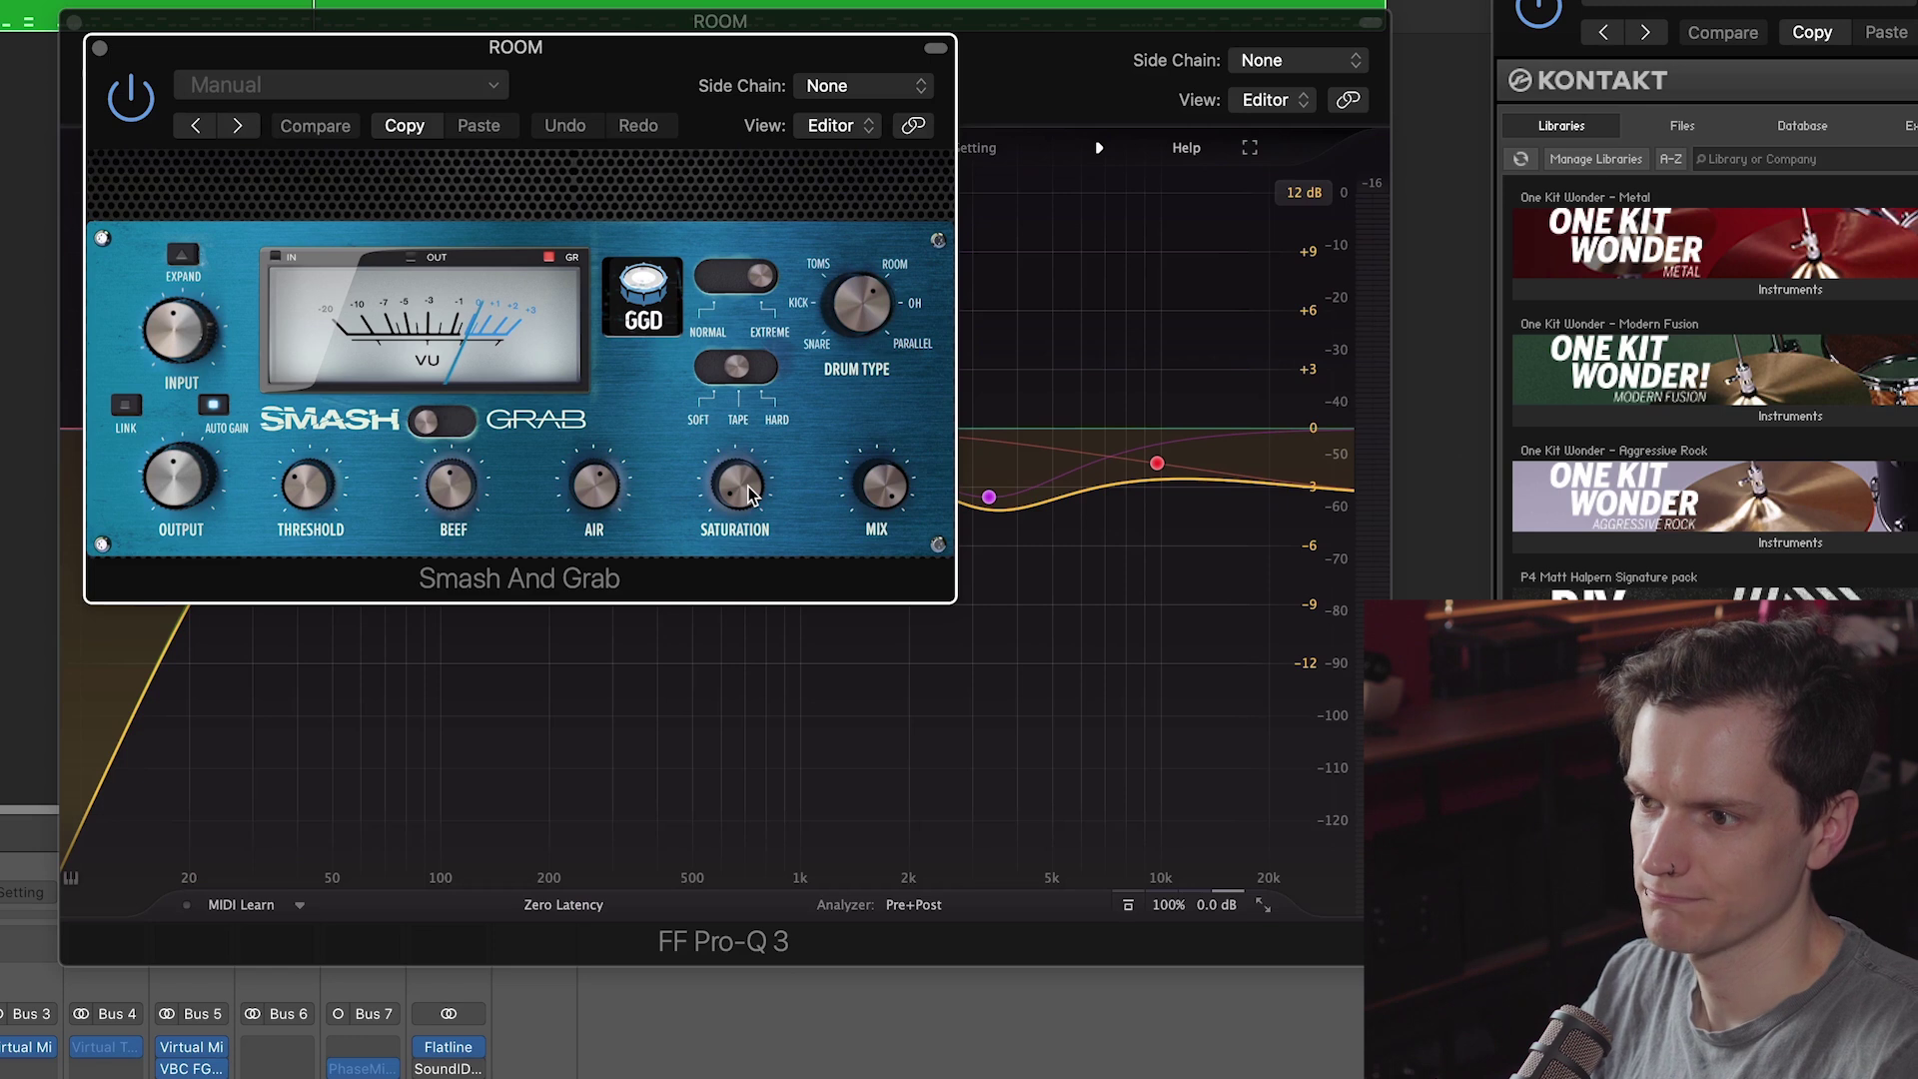
Step: Compare the ROOM channel's Smash And Grab bypassed and active during playback
key(space)
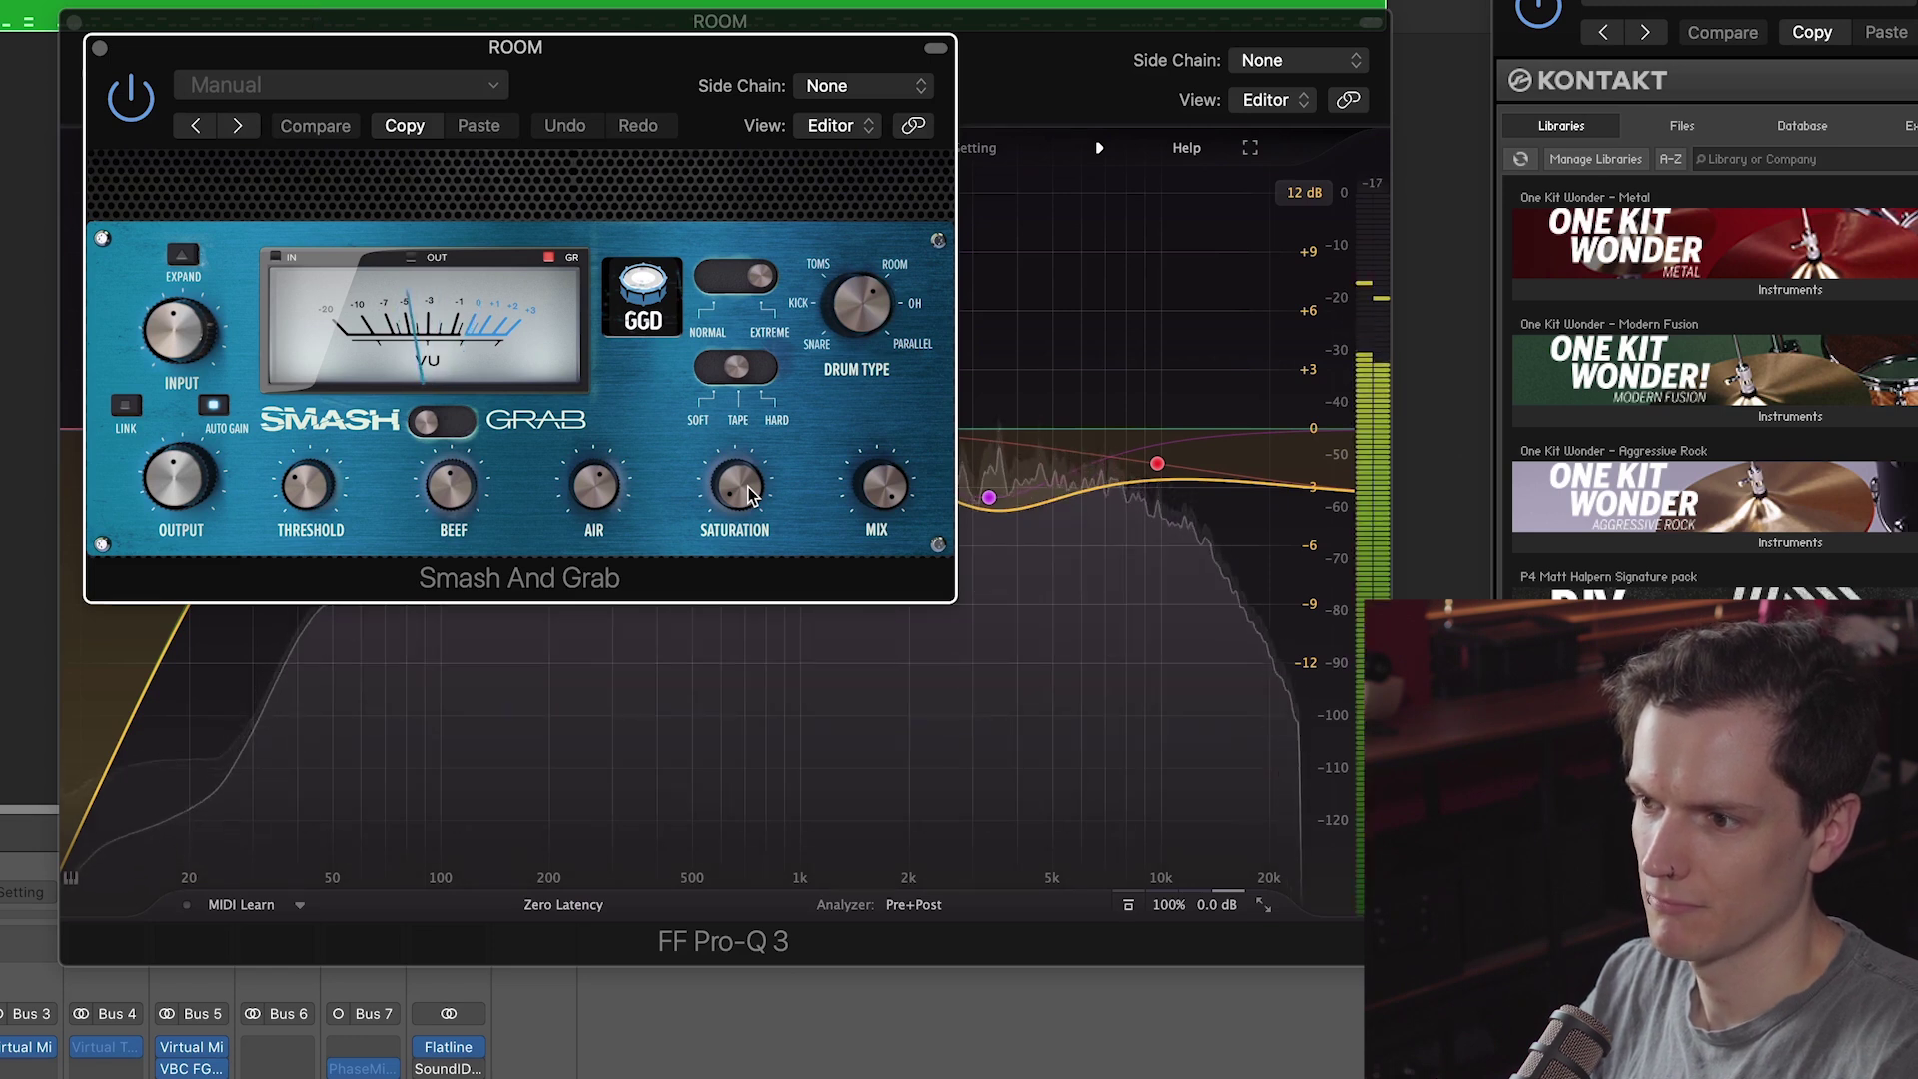
click(130, 96)
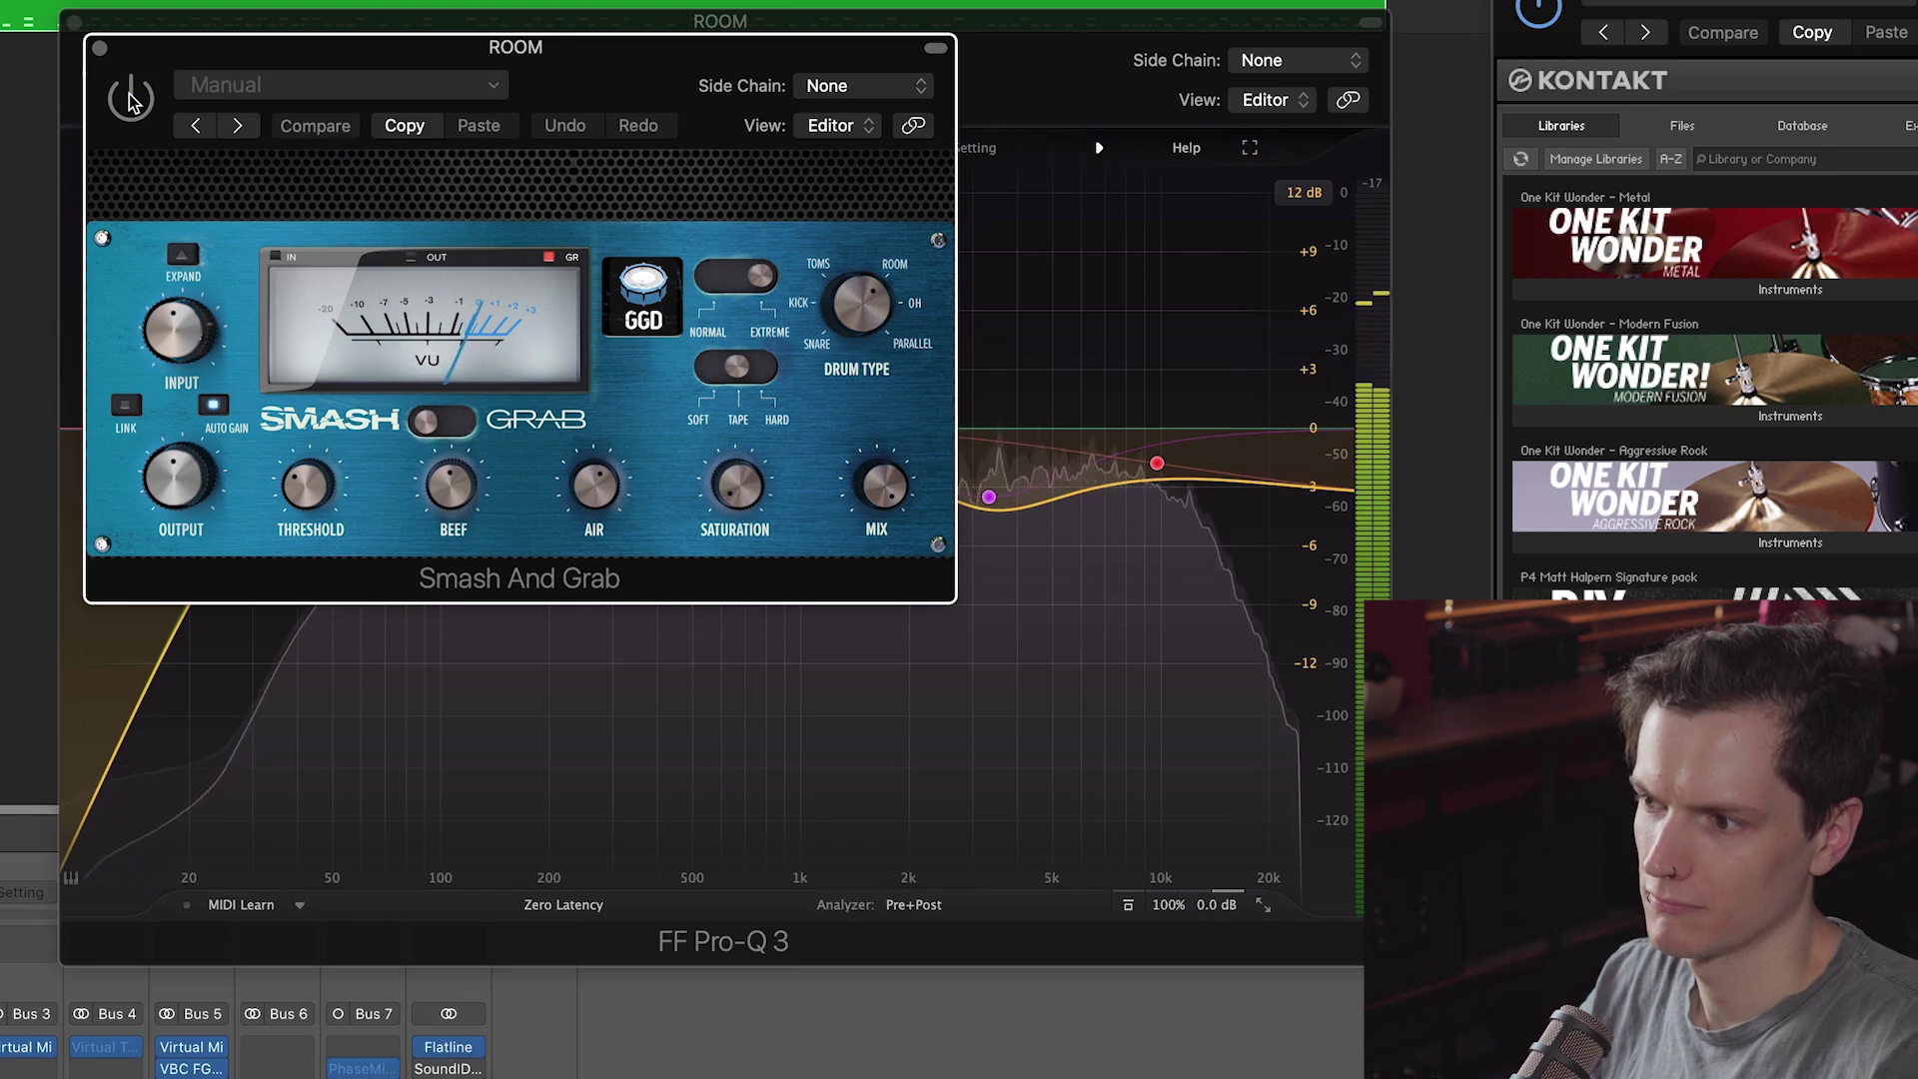
click(130, 97)
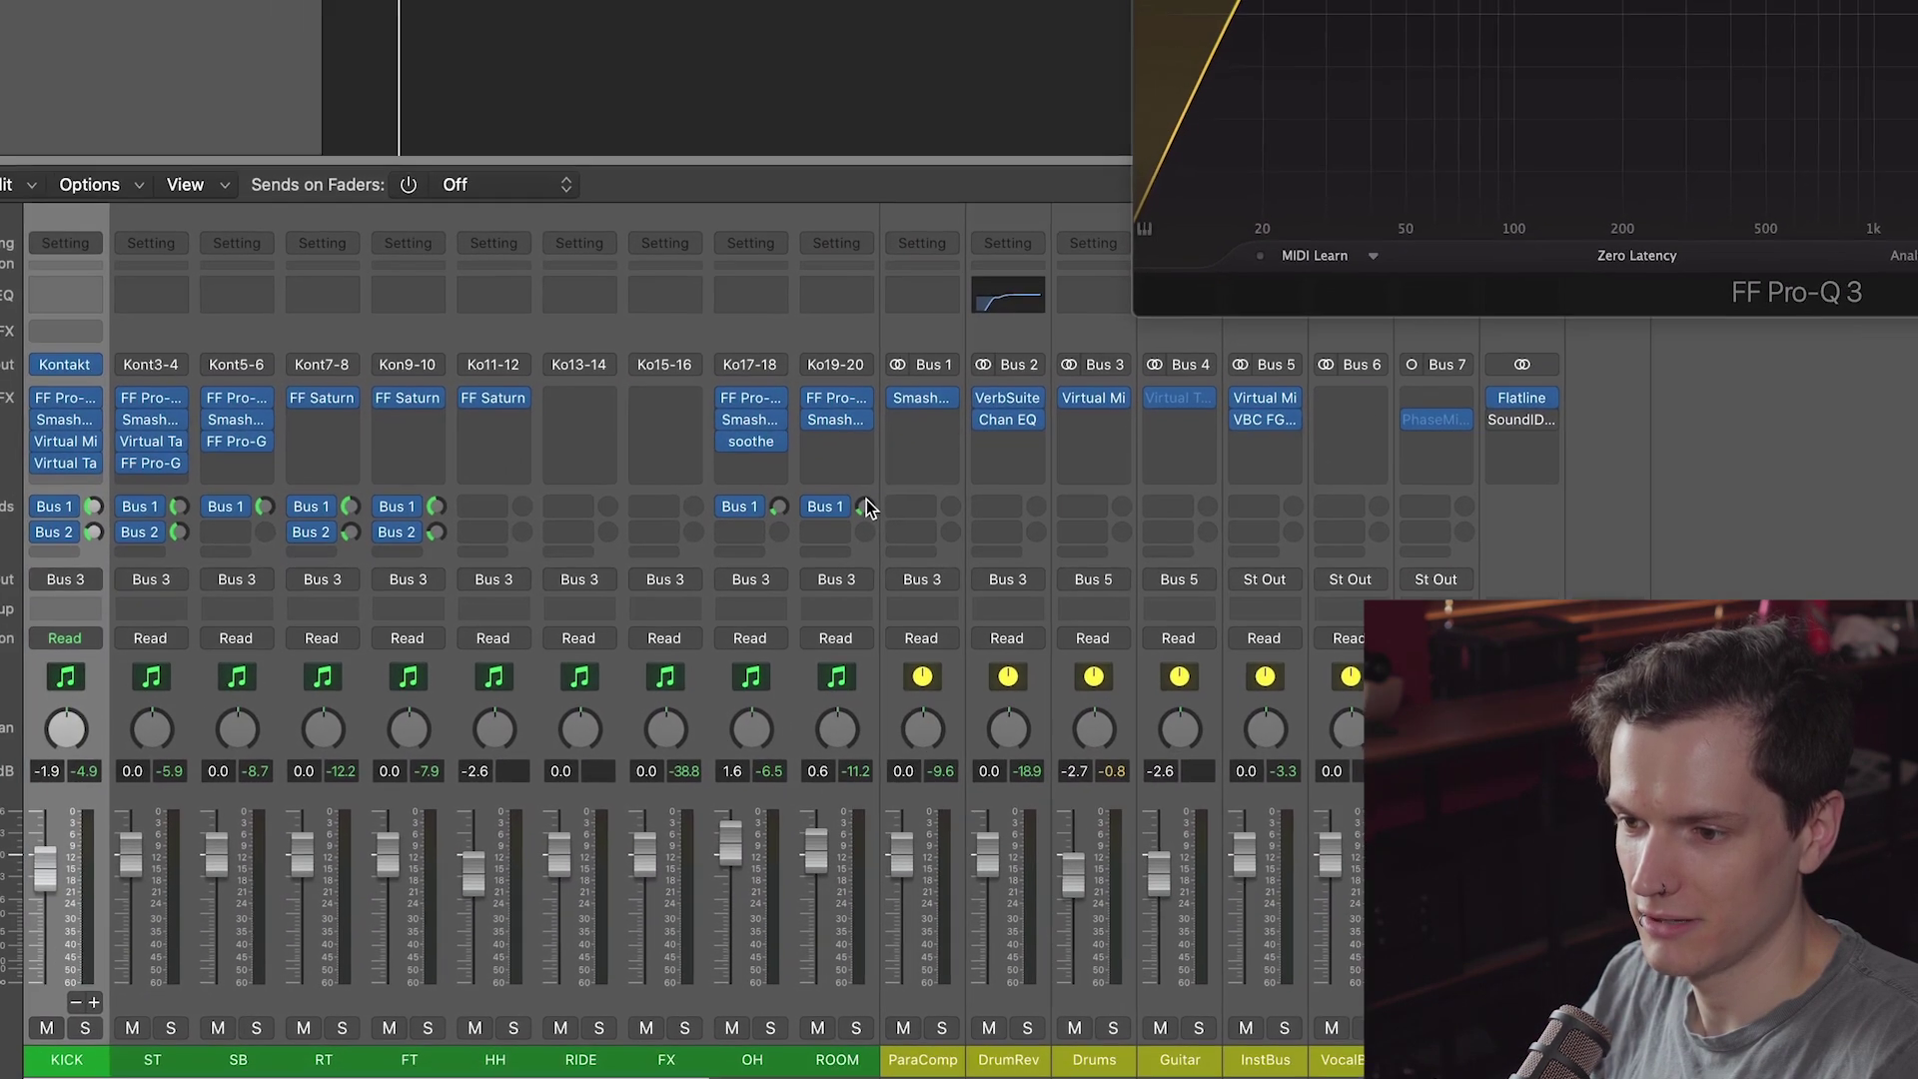
Step: Review the kick, toms and cymbals mixer pages of the GGD P4 Kit in Kontakt and return to the full kit view
click(668, 624)
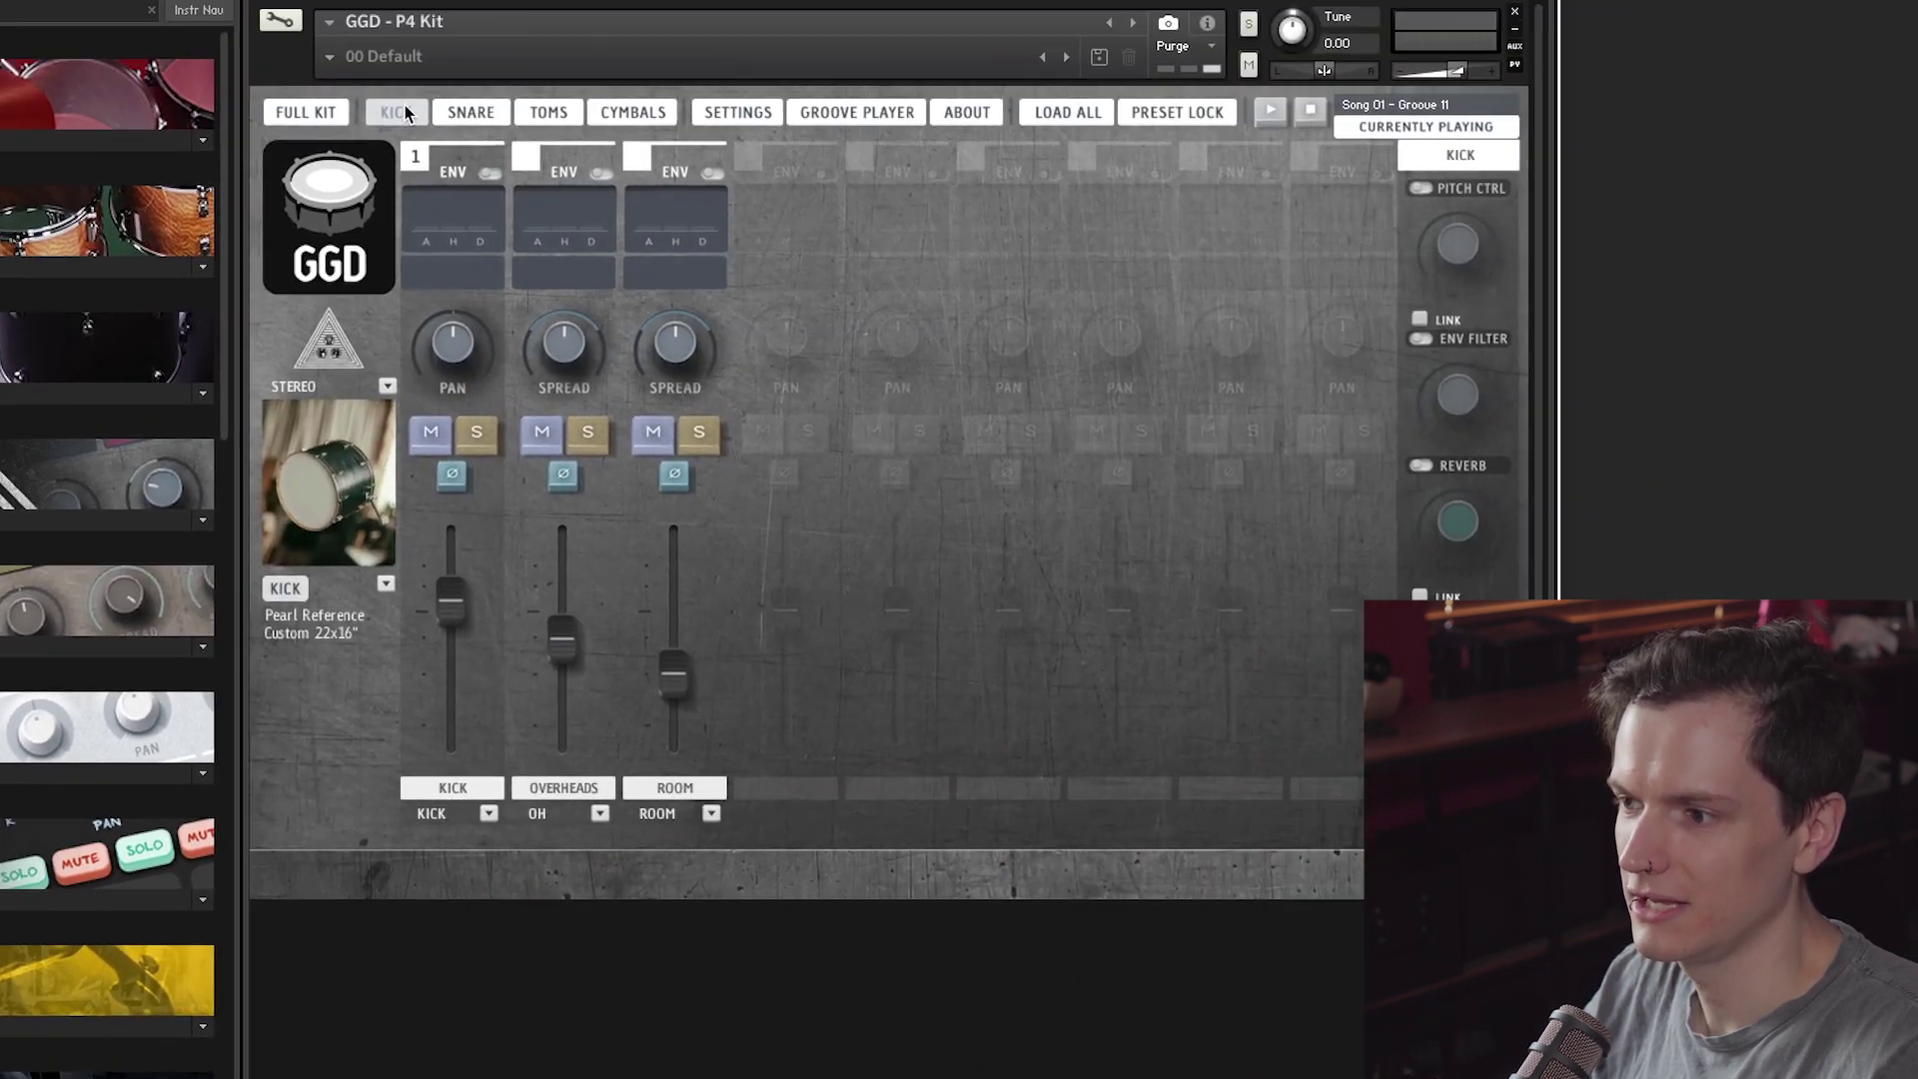
click(424, 106)
click(405, 155)
click(481, 155)
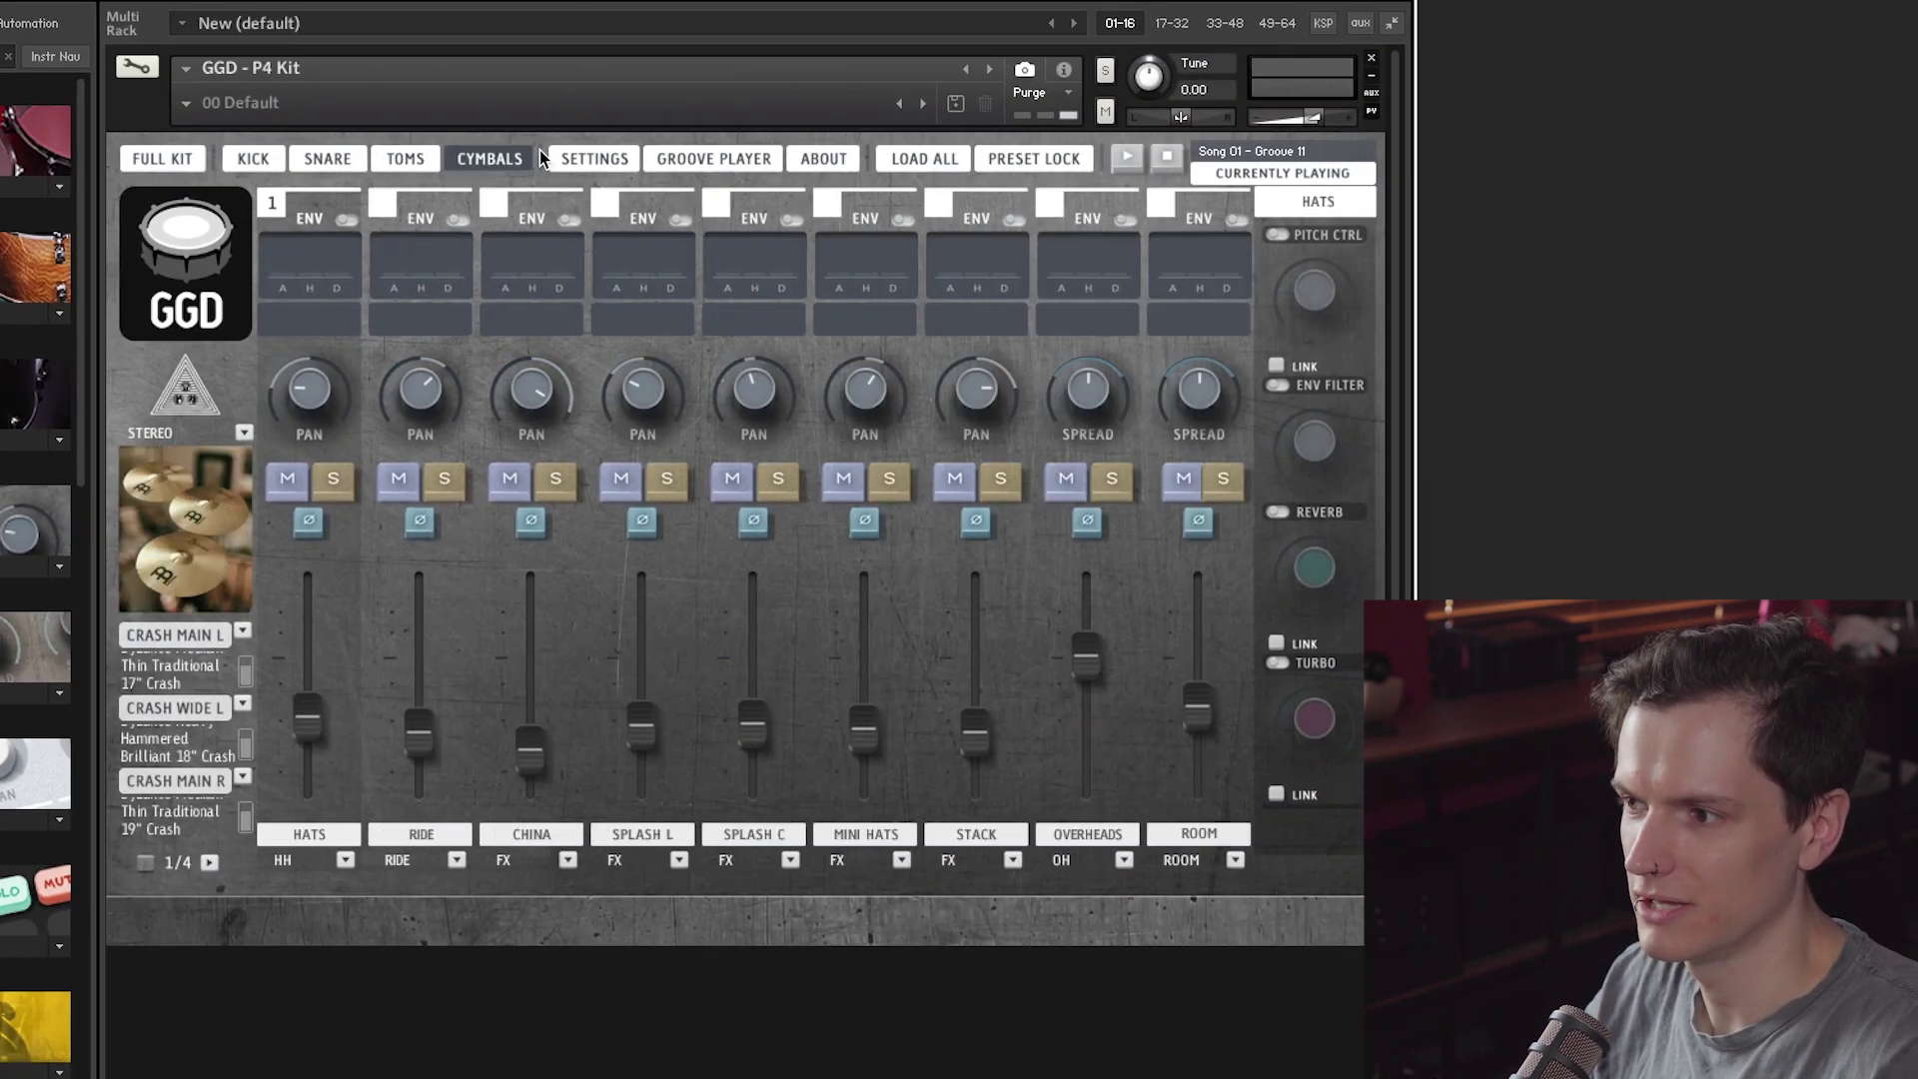
click(155, 158)
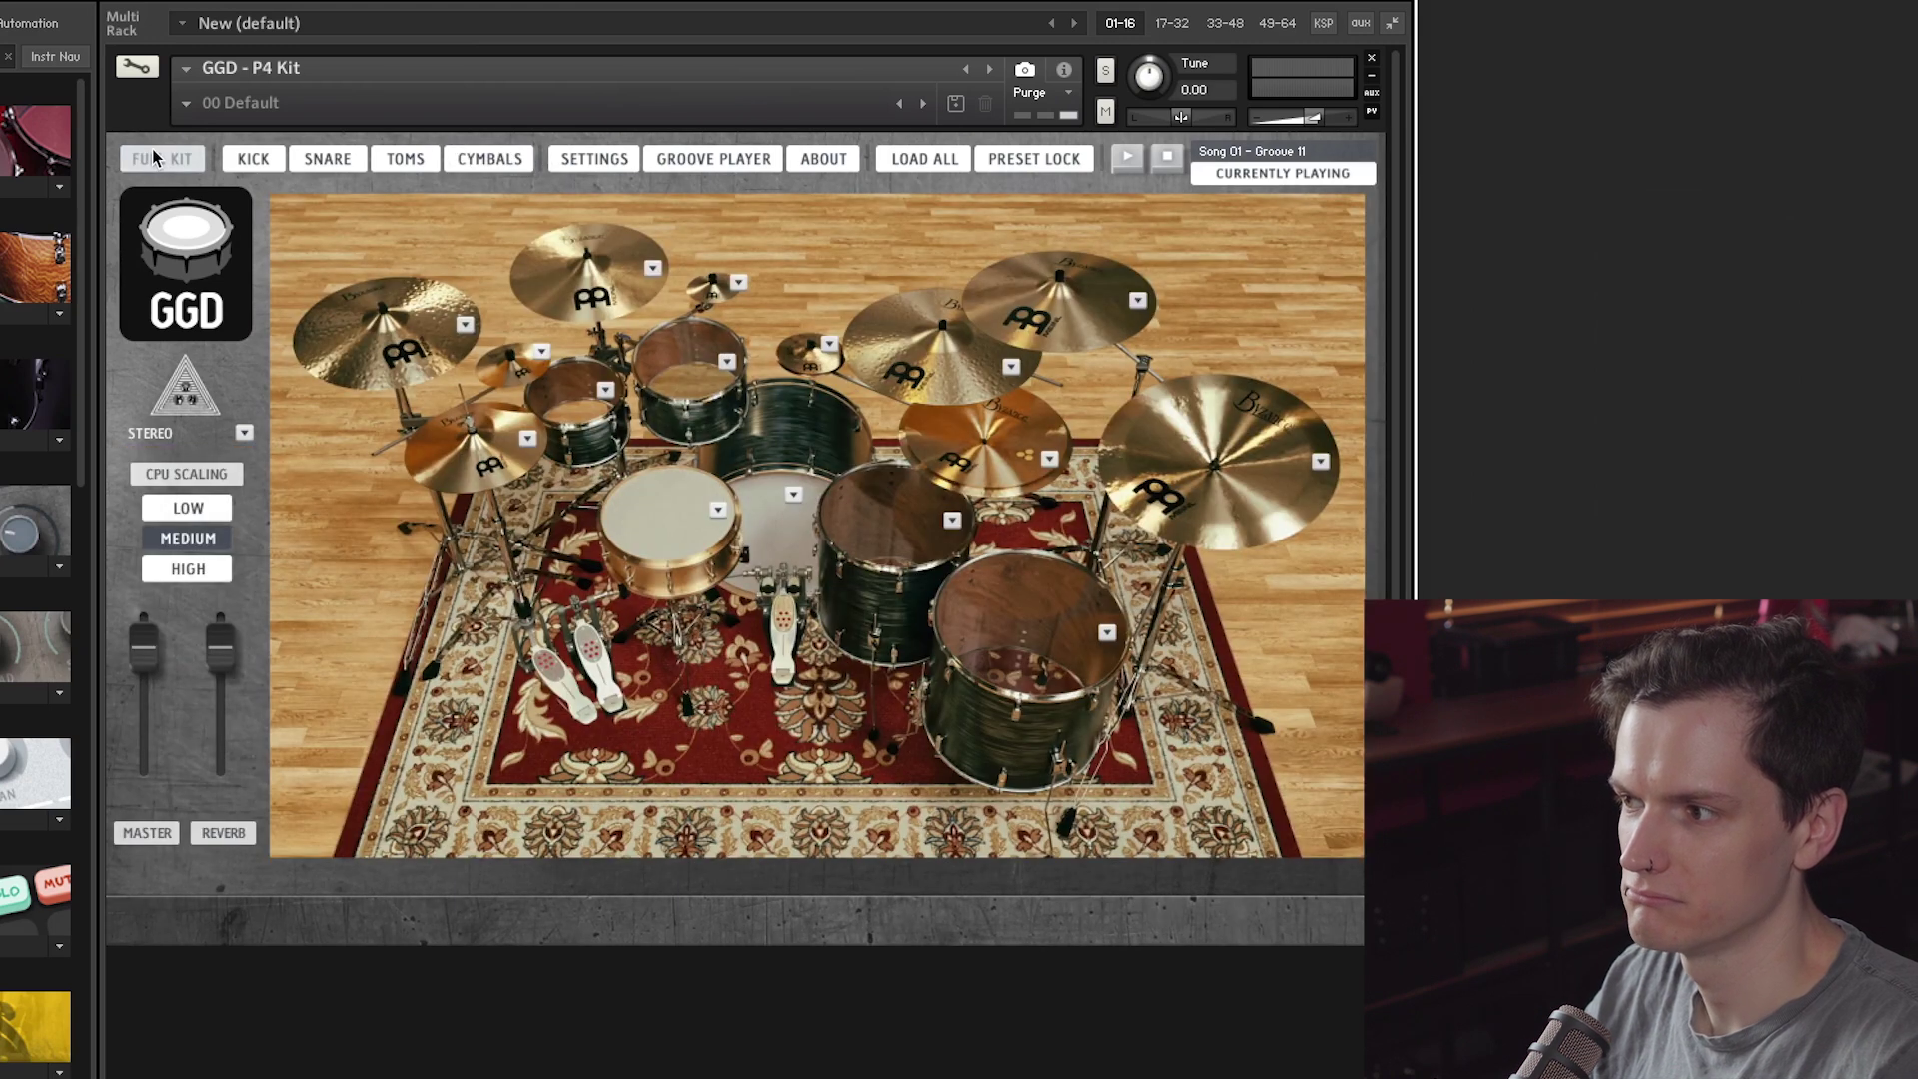